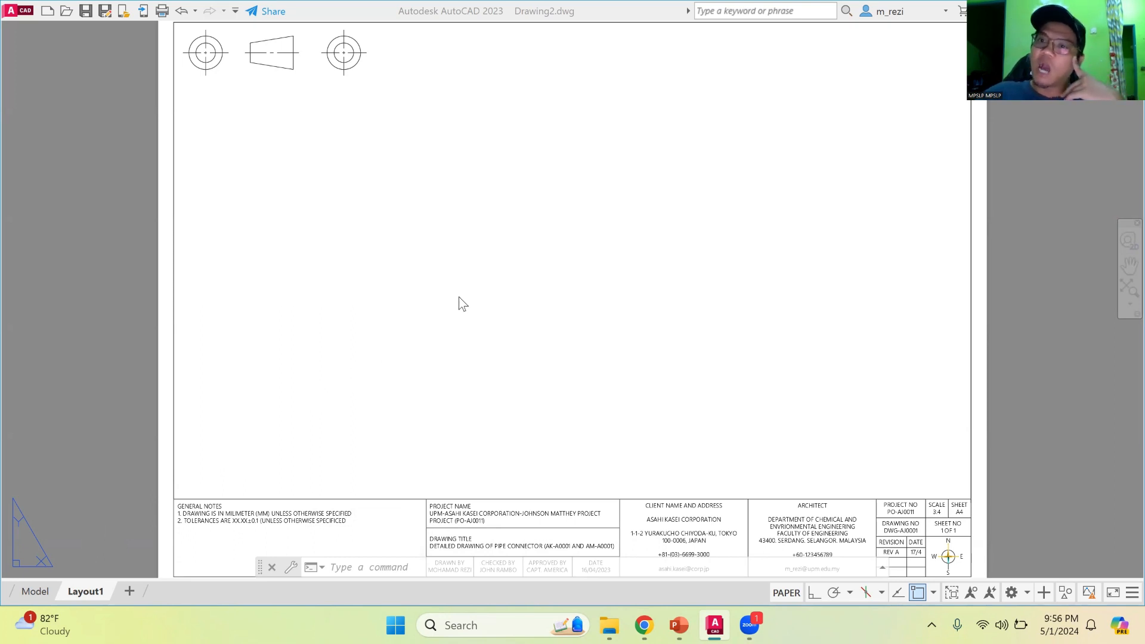
In model space, turn on the grid and set the view to SW Isometric.
left_click(37, 591)
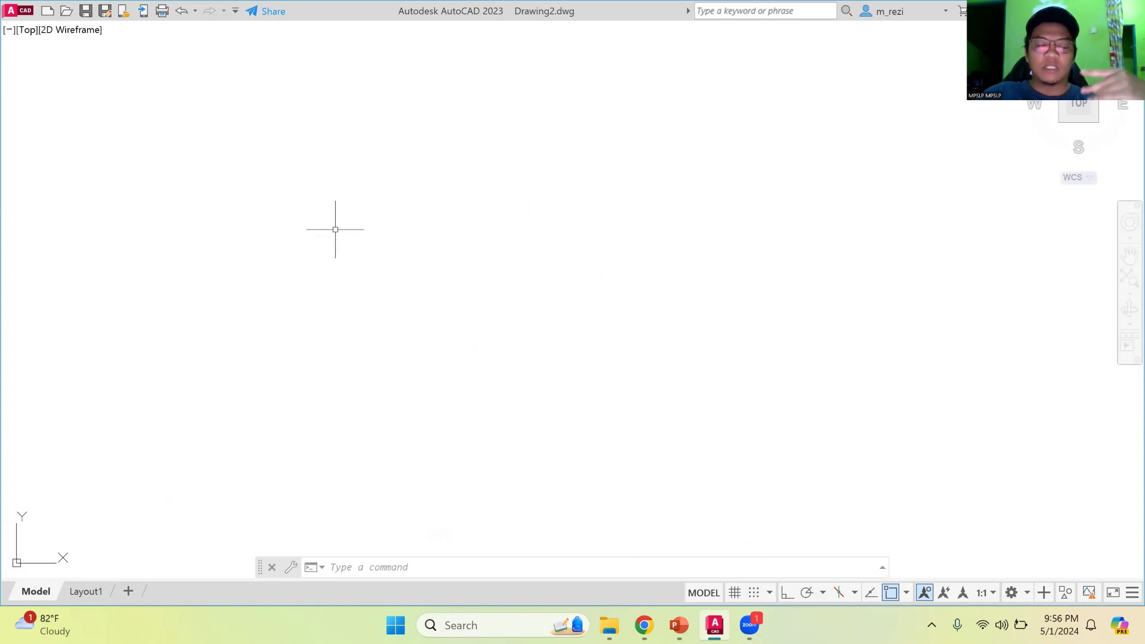
left_click(736, 593)
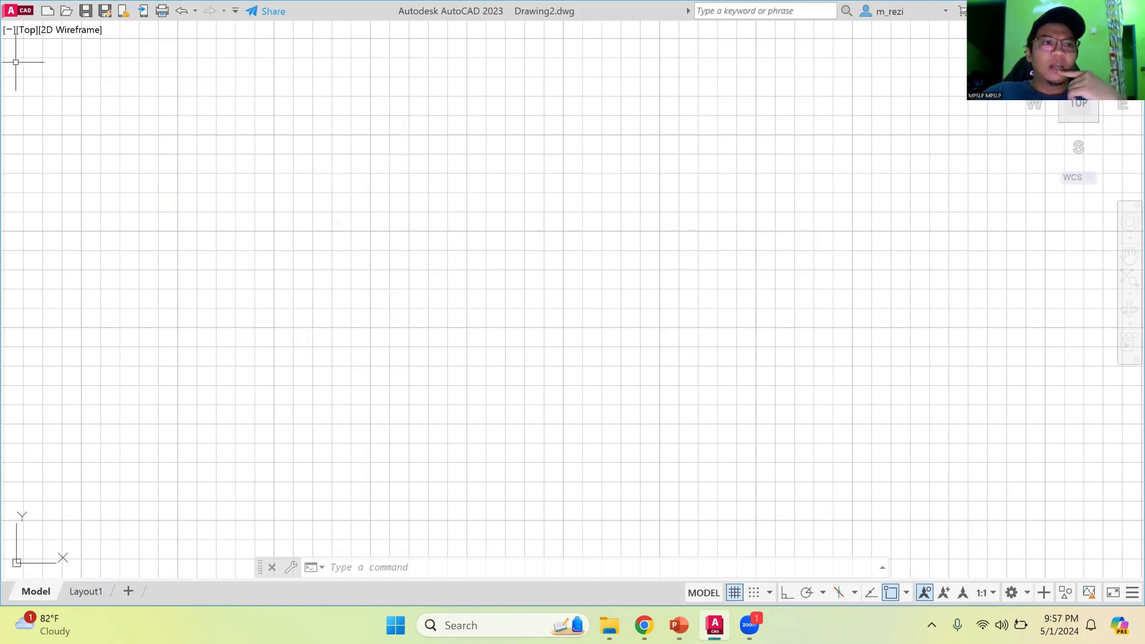
left_click(26, 31)
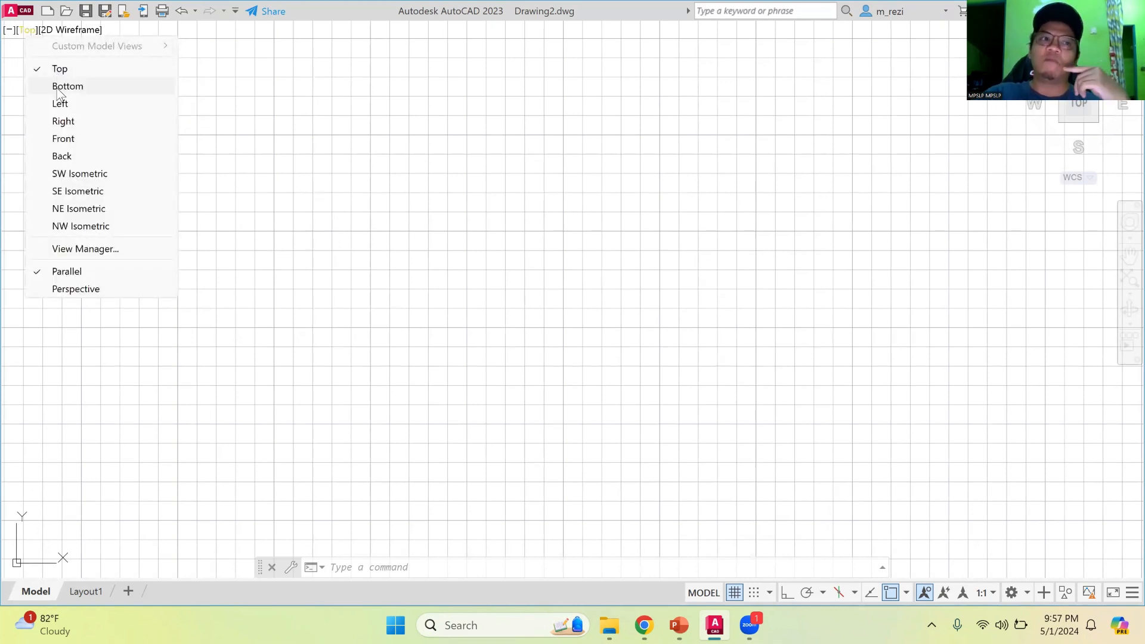
left_click(89, 173)
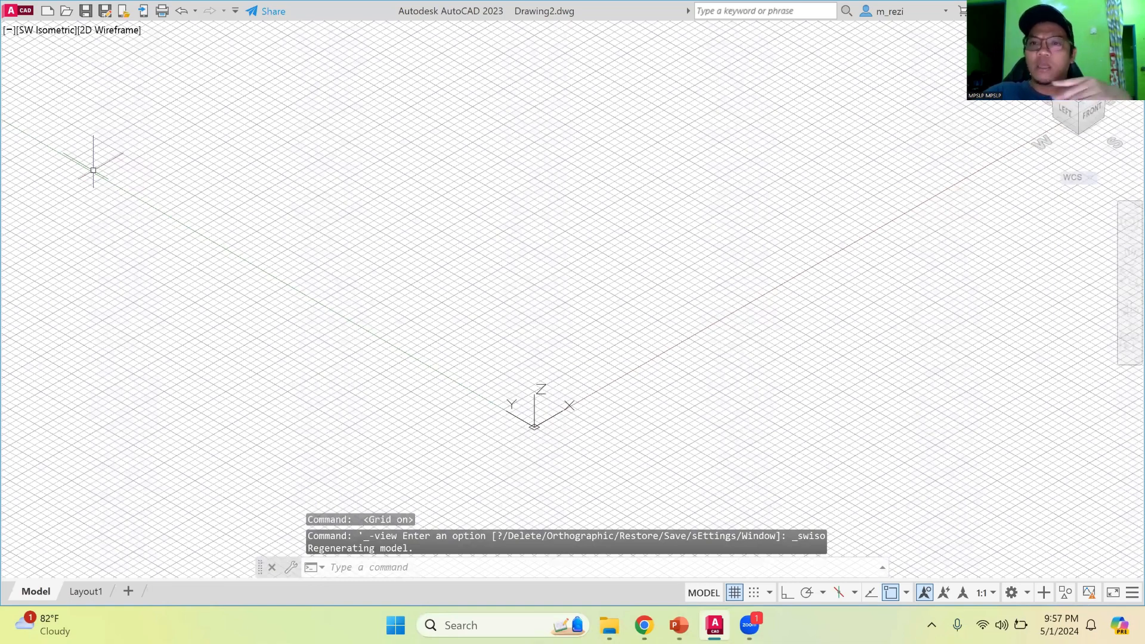
scroll(727, 213, "down", 2)
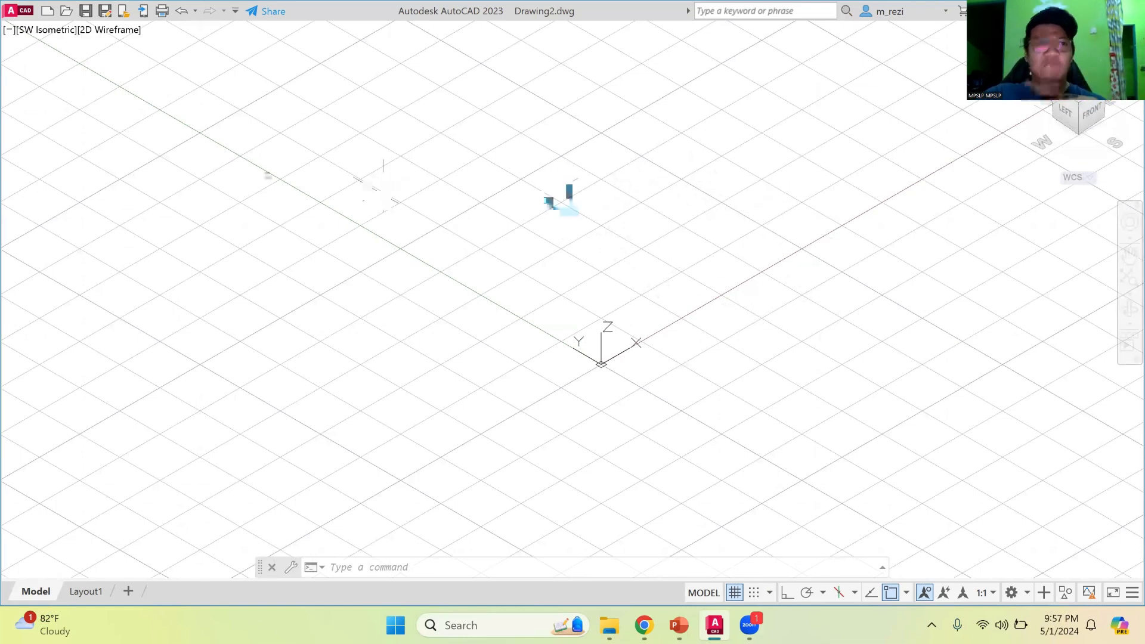
left_click(113, 31)
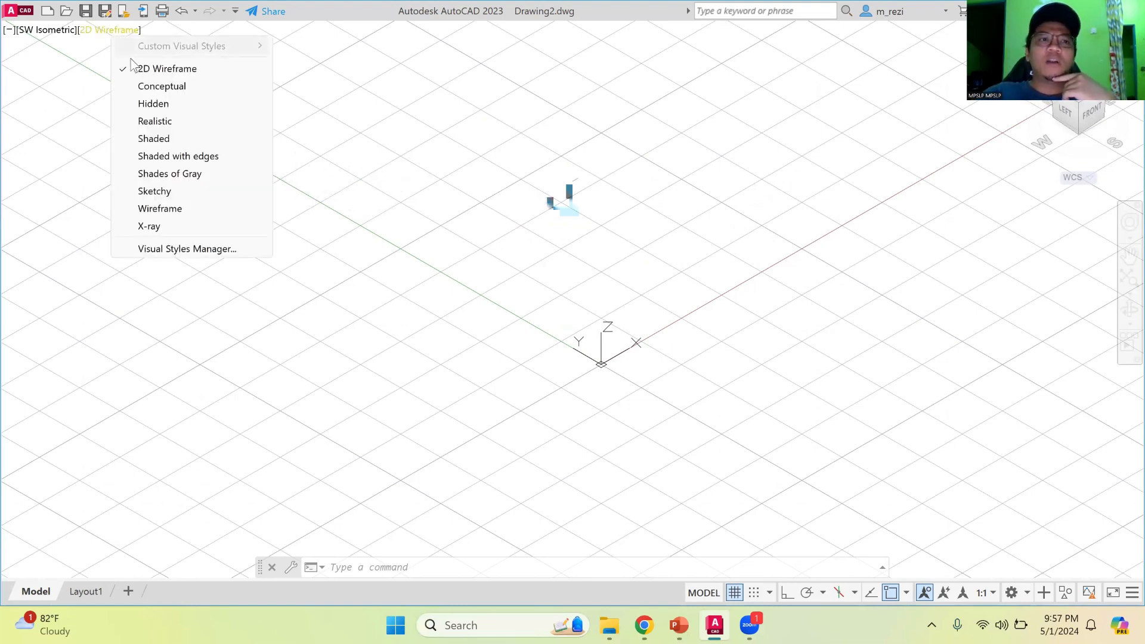
left_click(53, 29)
left_click(52, 29)
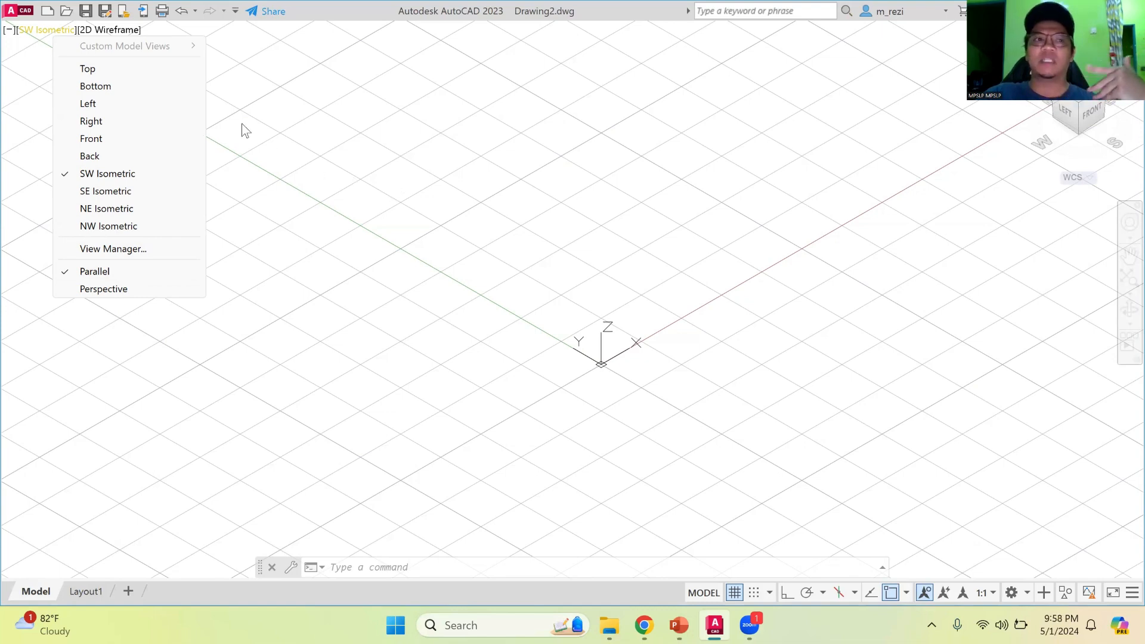
left_click(55, 29)
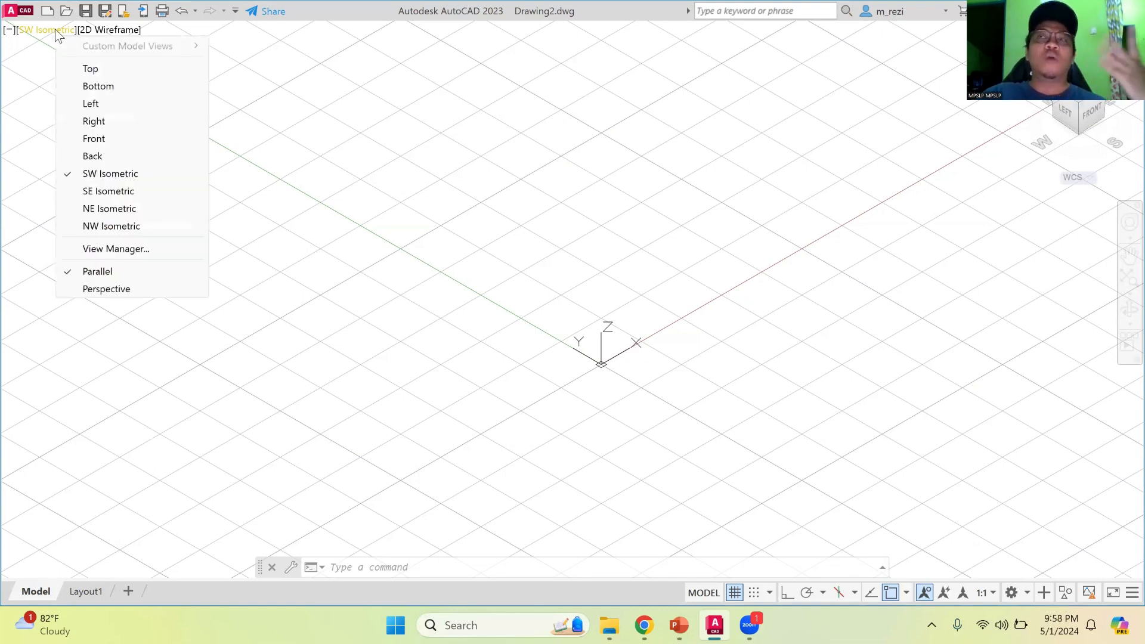
left_click(106, 31)
left_click(105, 32)
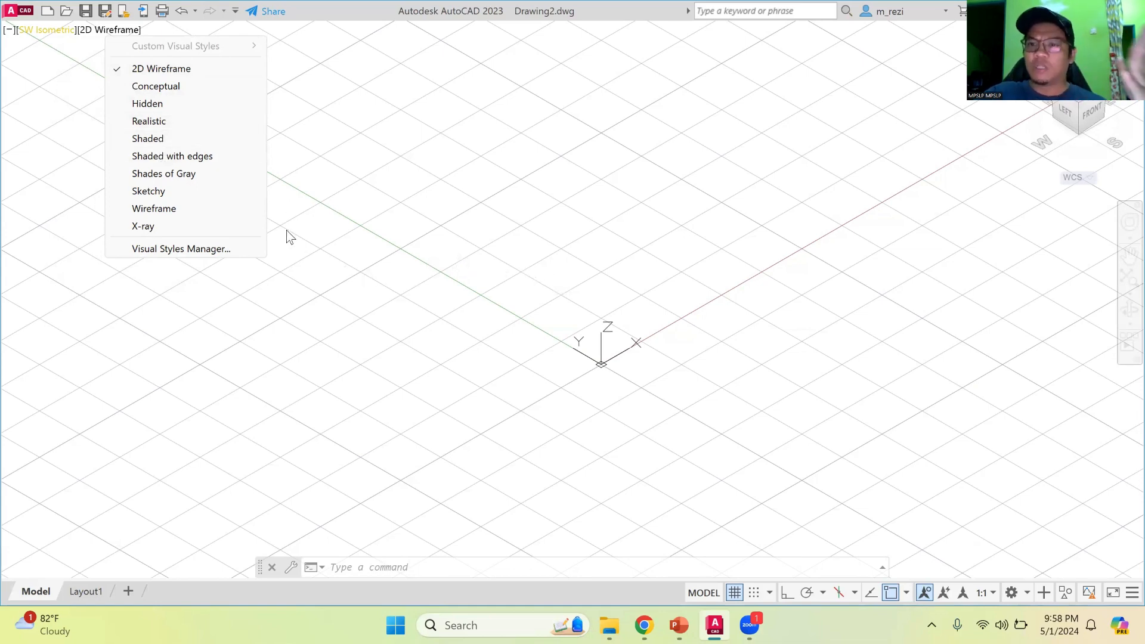
left_click(335, 186)
left_click(333, 192)
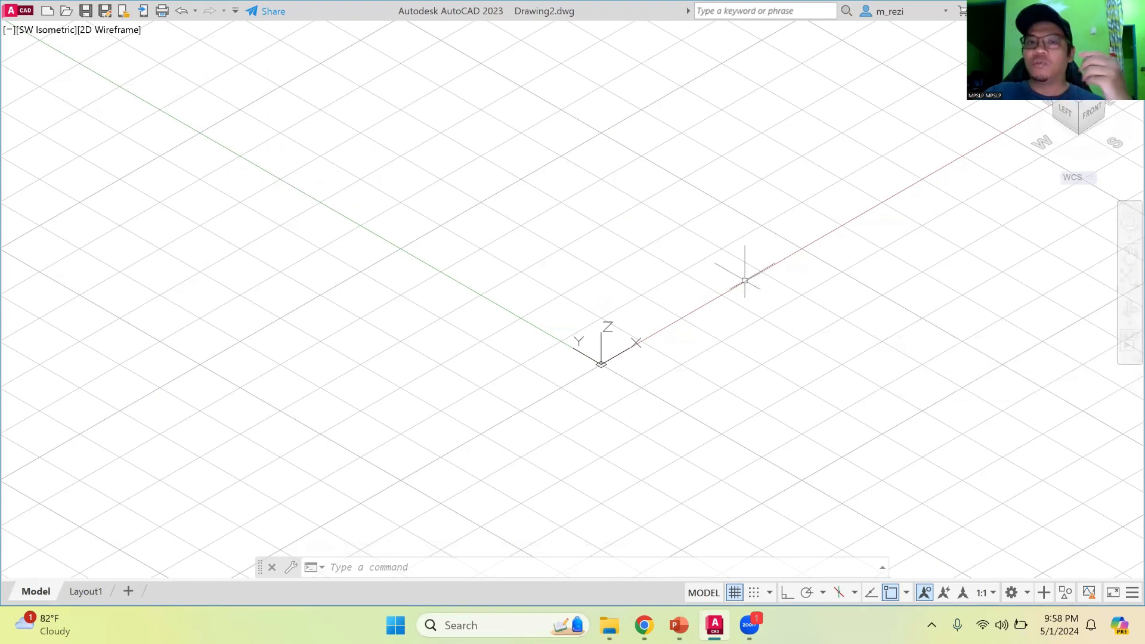
Orbit the empty model view with 3D Orbit until it looks from between the front and right sides, slightly from above.
left_click(1124, 309)
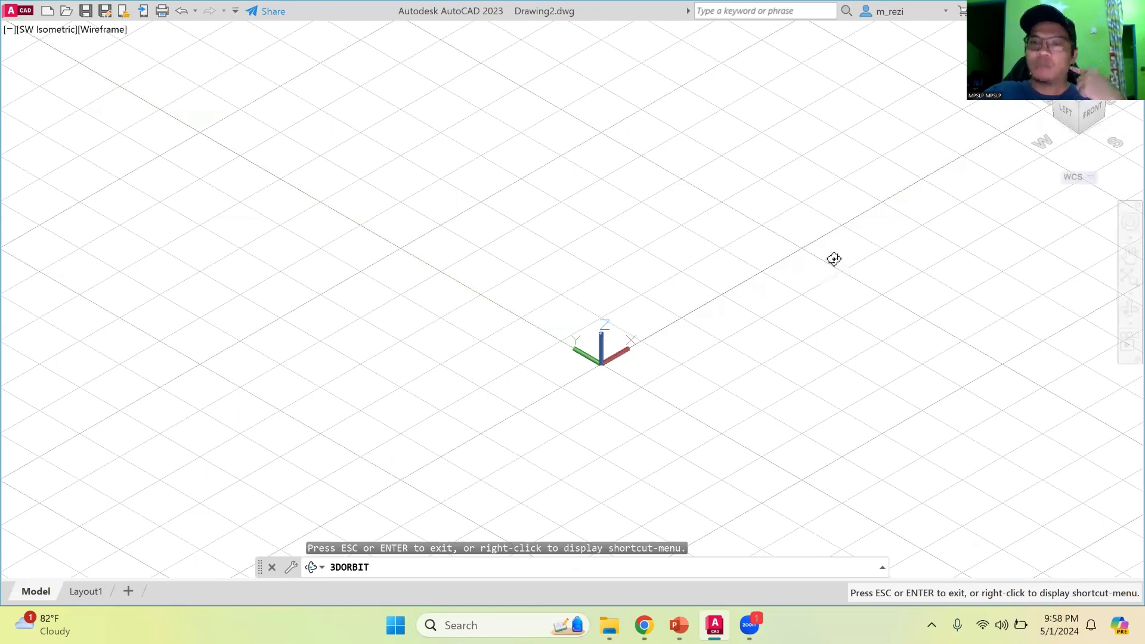
left_click_drag(800, 309, 414, 265)
left_click_drag(335, 292, 268, 291)
left_click_drag(361, 379, 583, 331)
left_click_drag(594, 283, 584, 319)
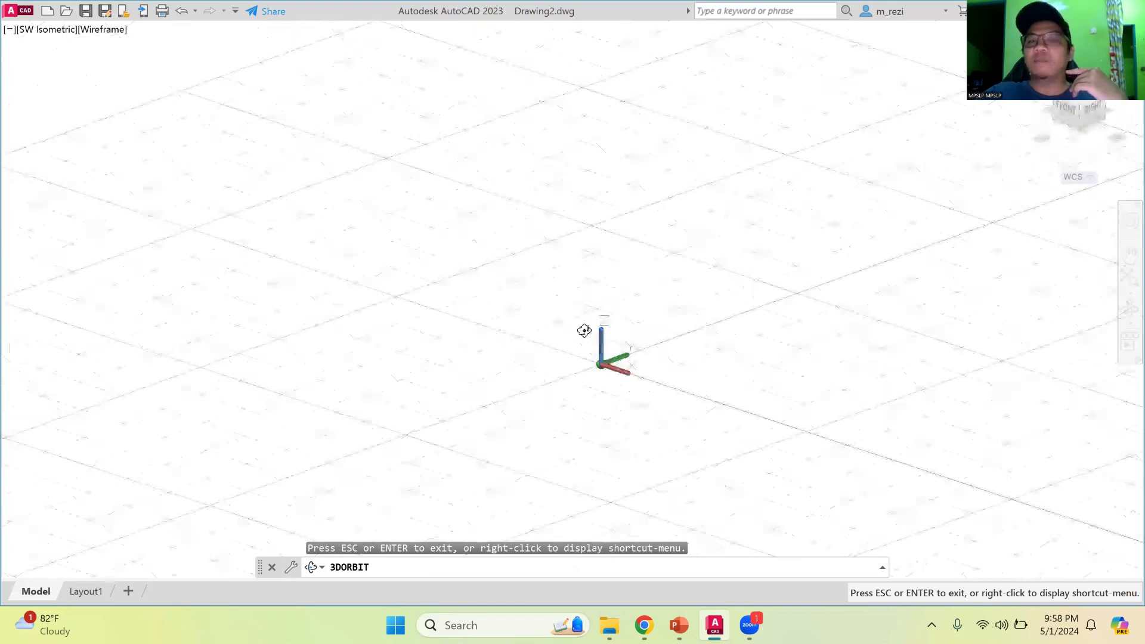
left_click_drag(577, 439, 557, 443)
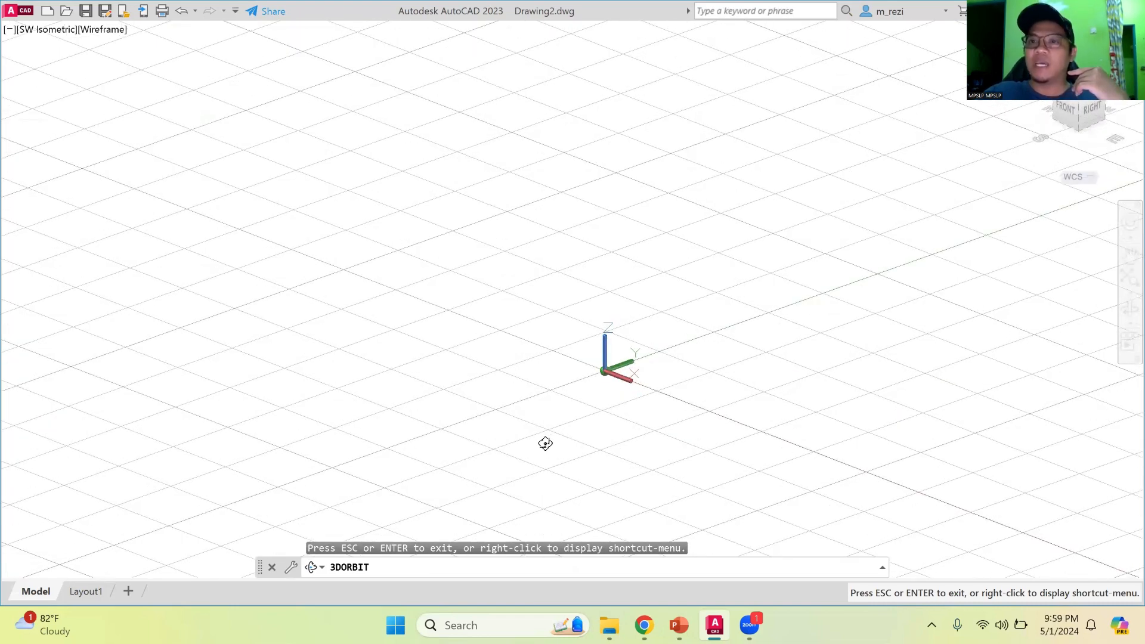
left_click_drag(560, 404, 580, 391)
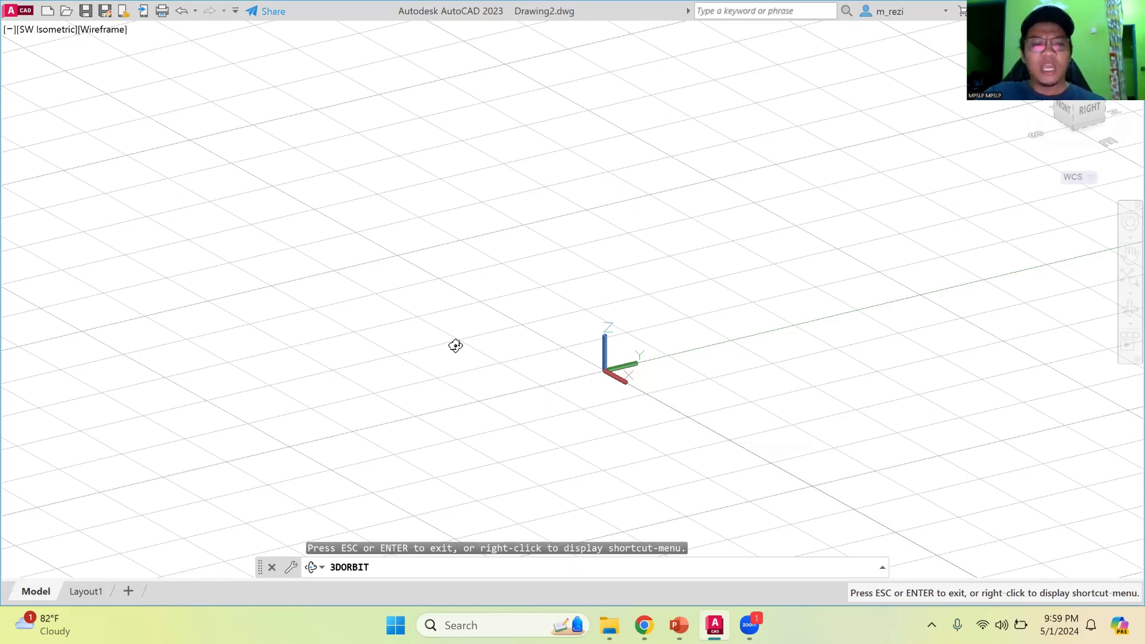
key("Escape")
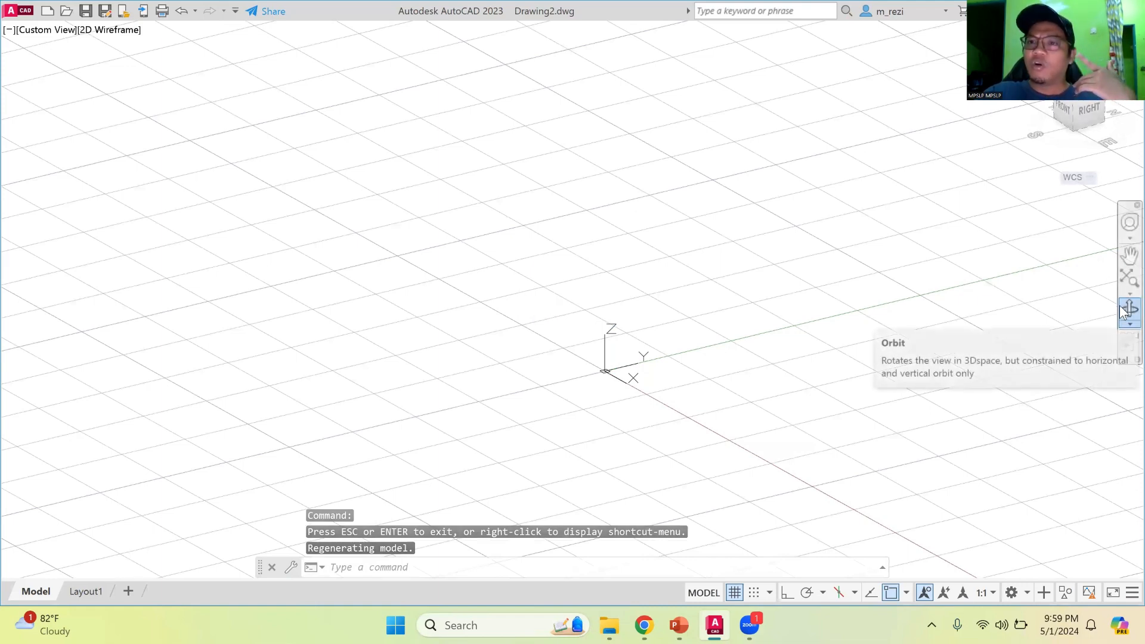
type("orb")
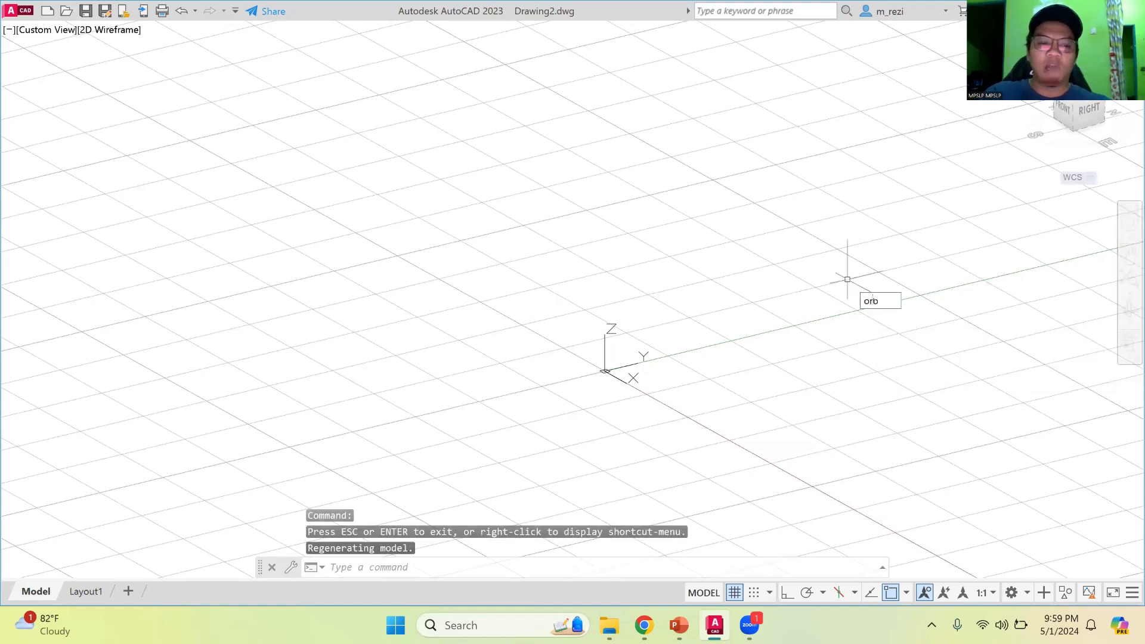
key("Return")
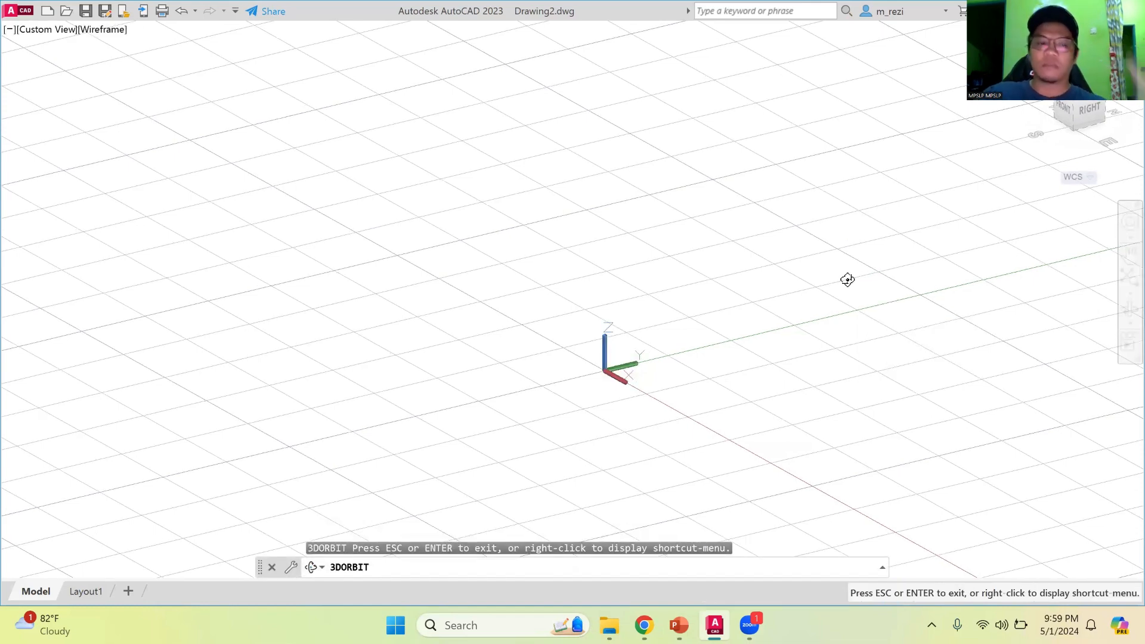
key("Escape")
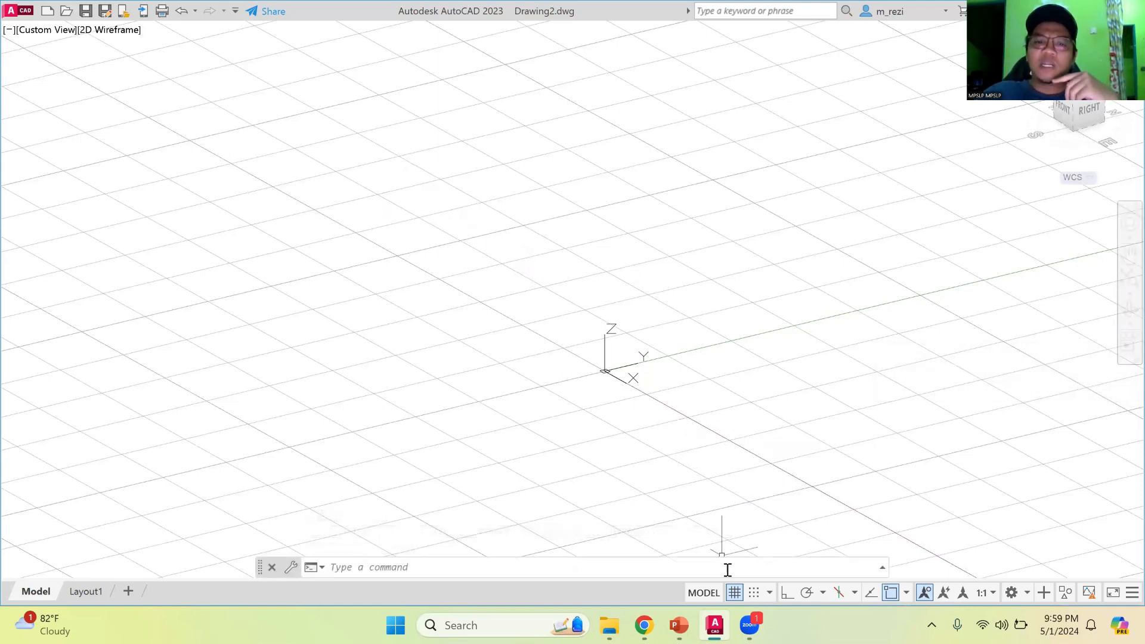
Turn off the grid and draw a solid box near the origin with ortho on, using length 110, width 110 and height 110.
left_click(737, 594)
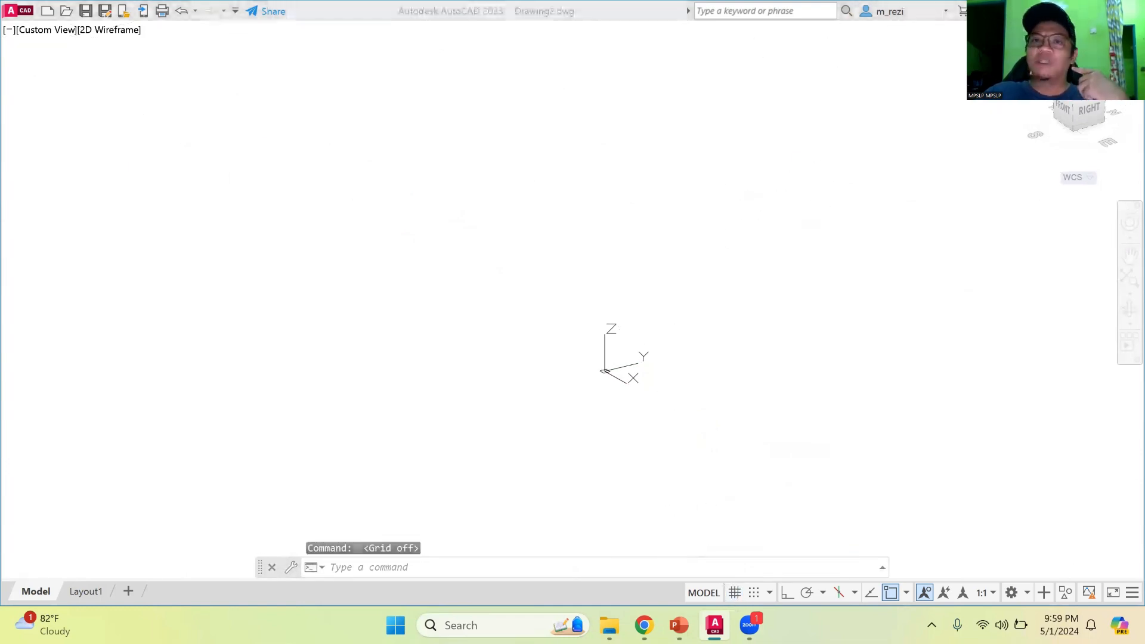
left_click(738, 187)
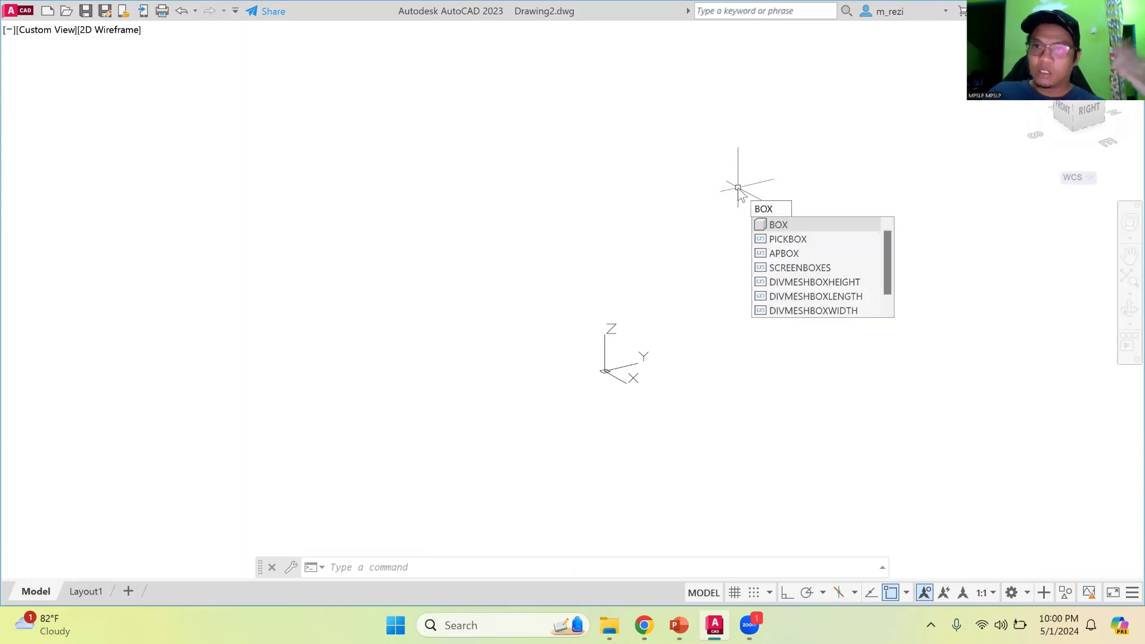
key("Return")
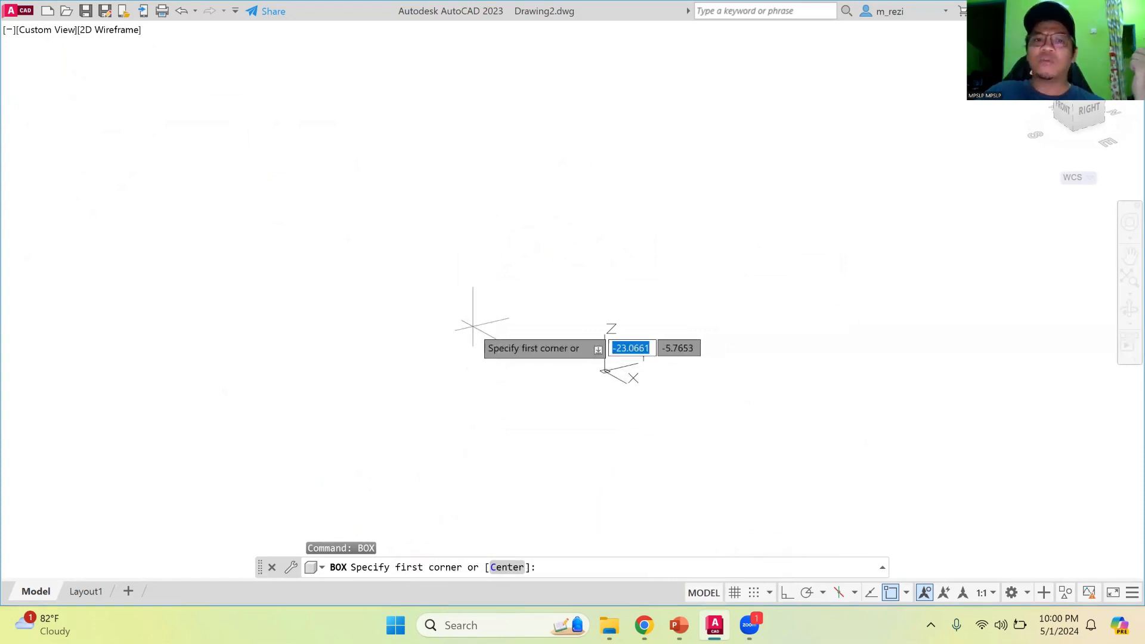
left_click(448, 311)
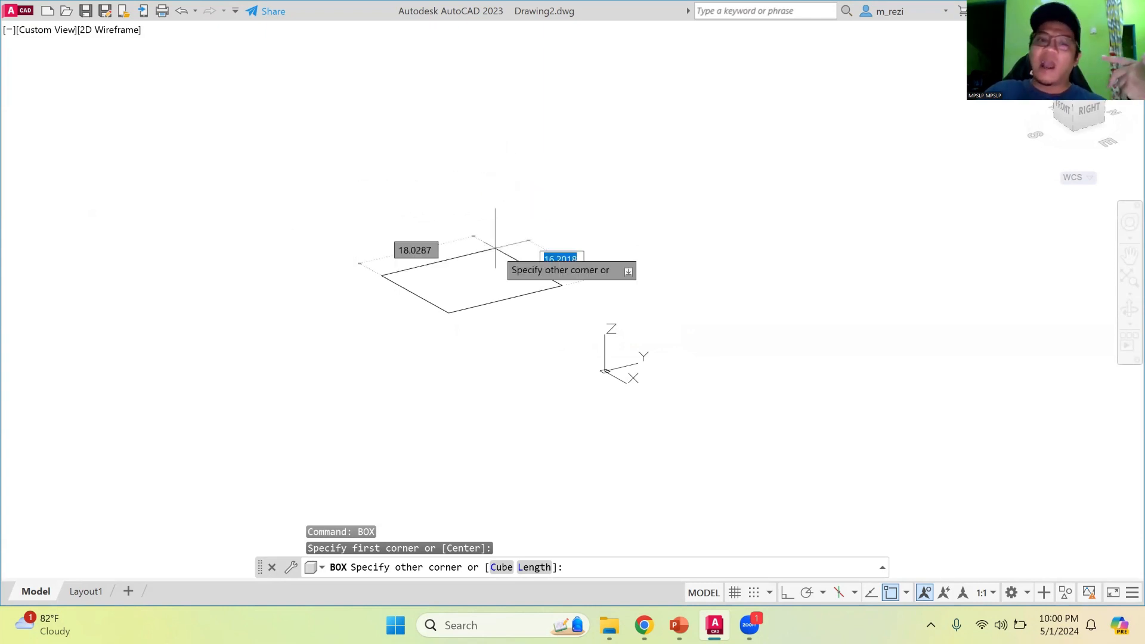
left_click(534, 572)
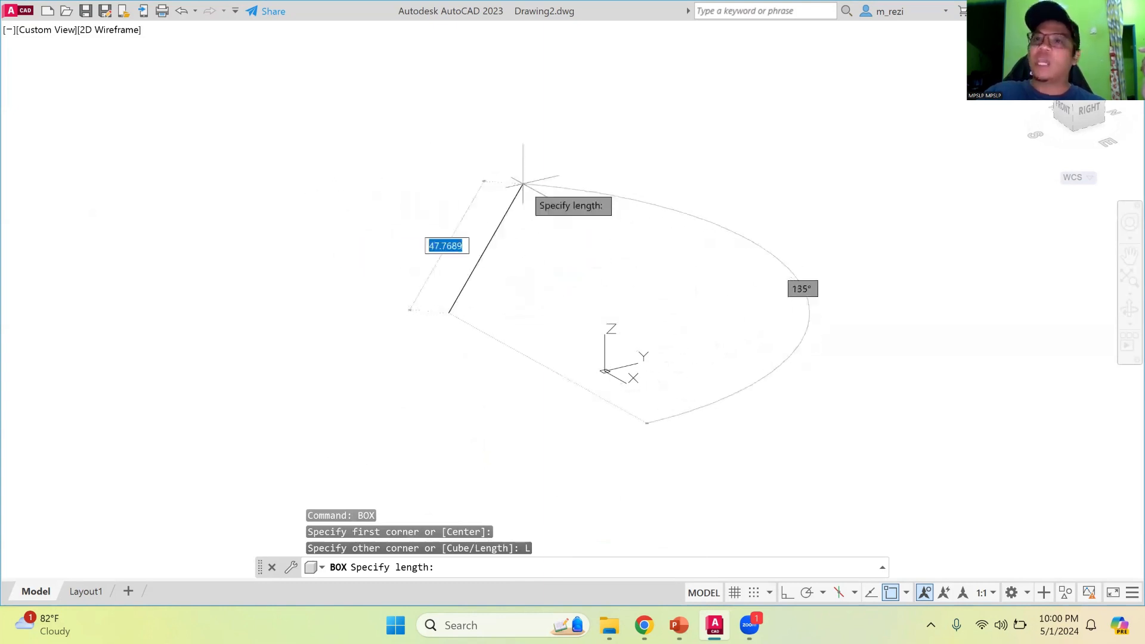
key("F8")
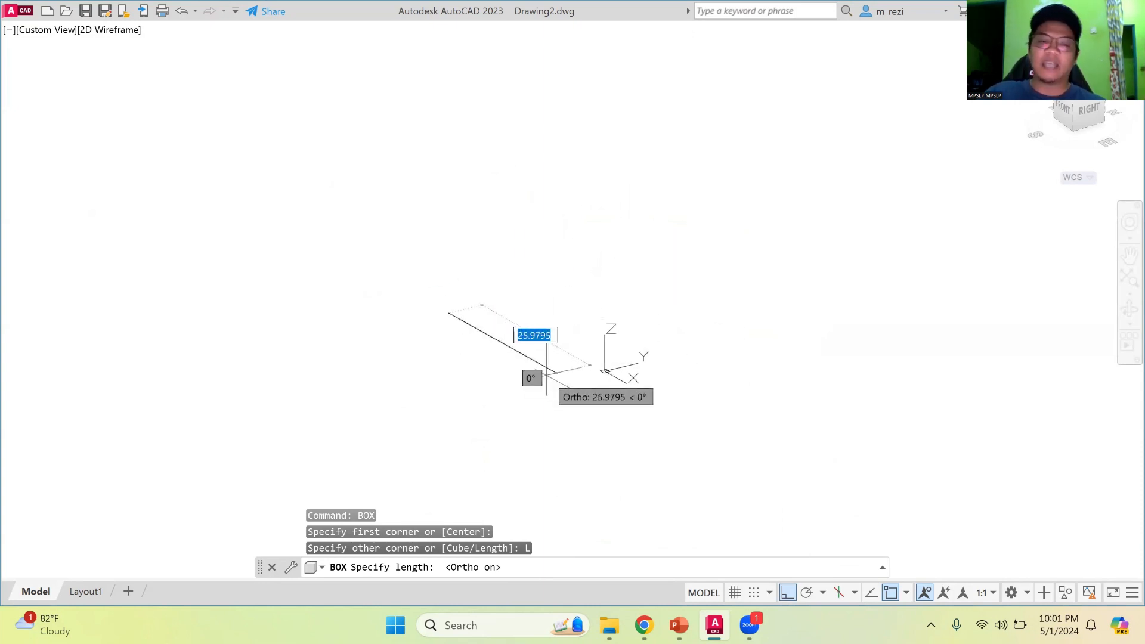
type("1")
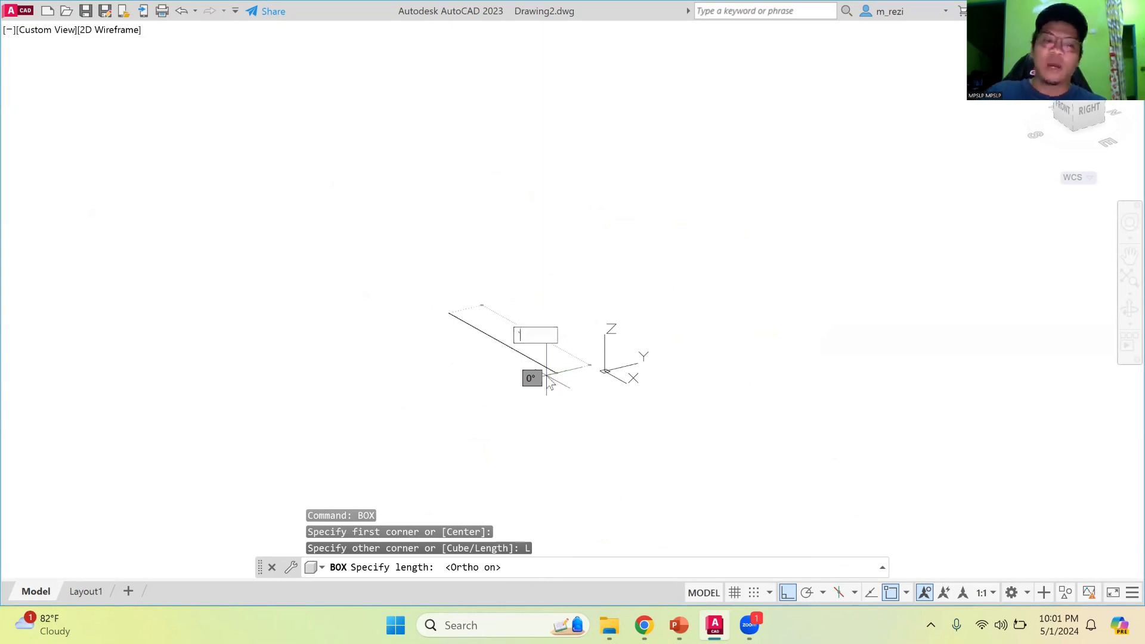
type("10")
key("Return")
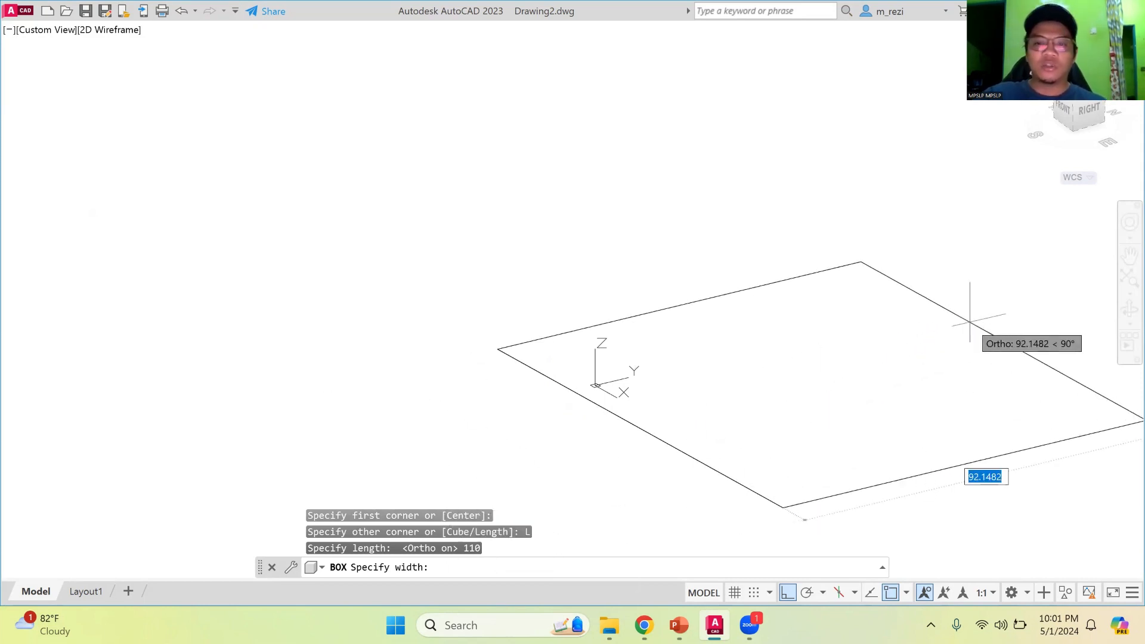
type("110")
key("Return")
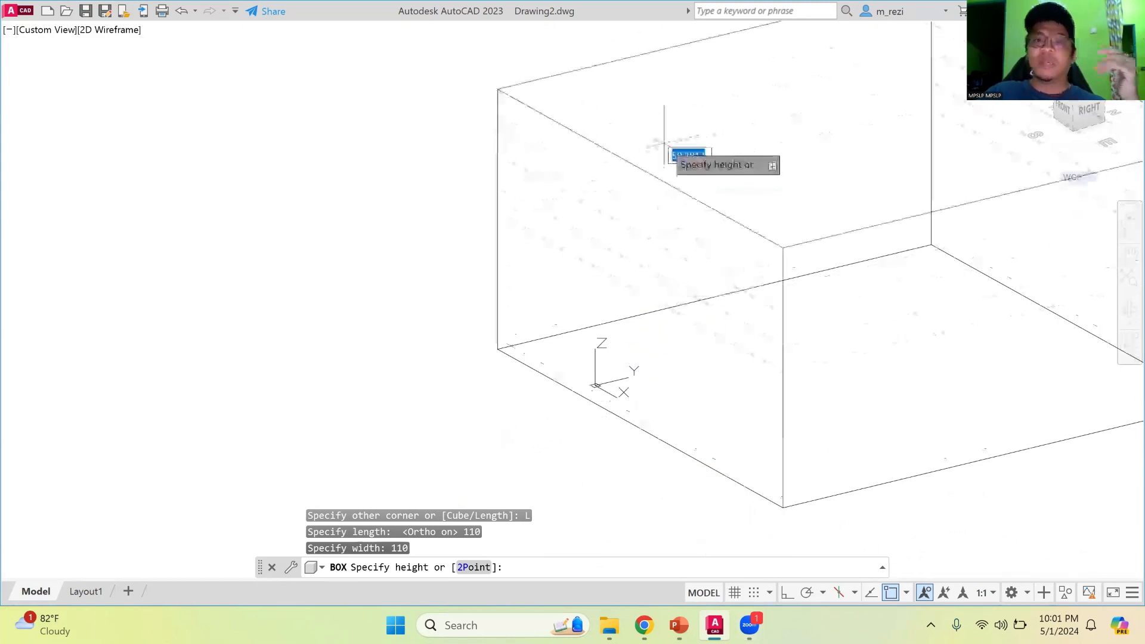
type("110")
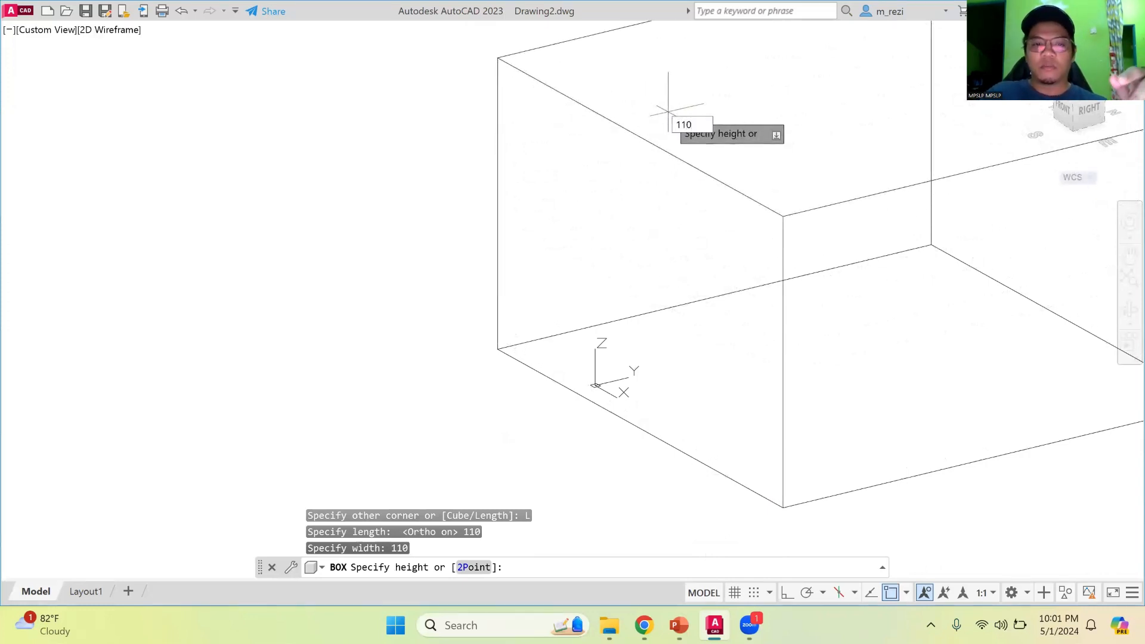
key("Return")
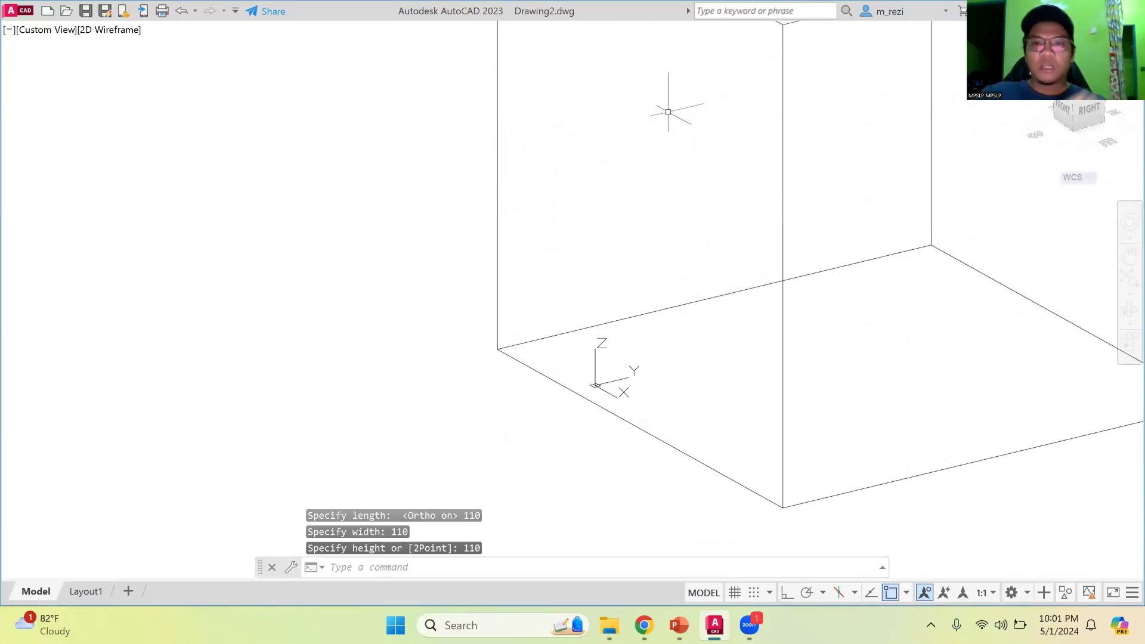
Display the box in the Conceptual visual style.
scroll(670, 131, "down", 5)
left_click(1128, 261)
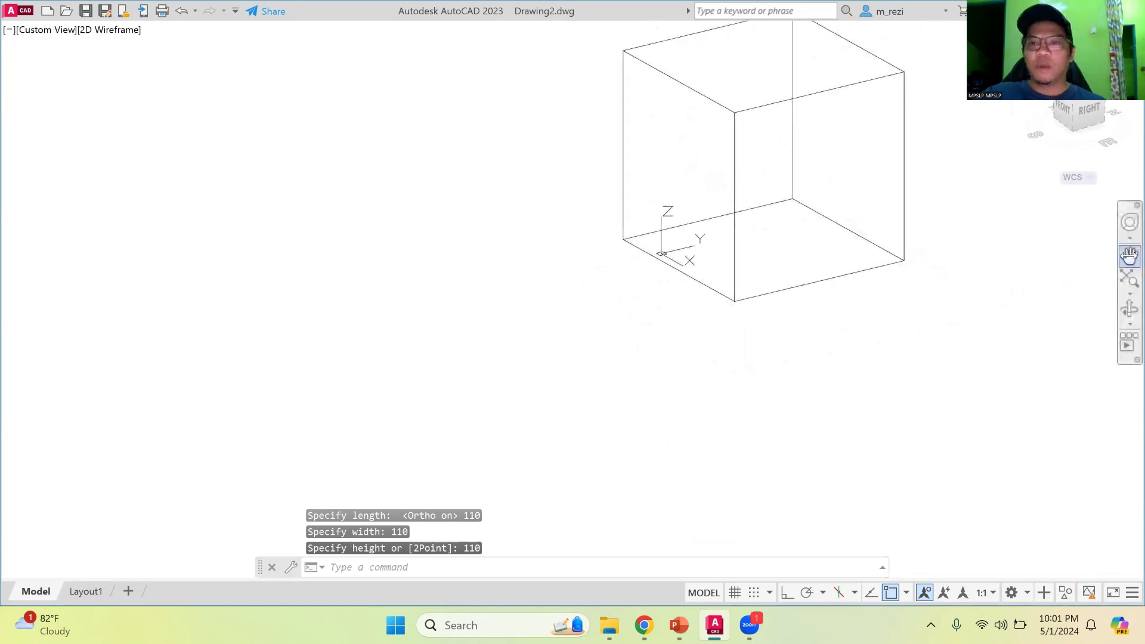
left_click_drag(891, 287, 626, 430)
scroll(623, 429, "up", 2)
left_click_drag(539, 354, 659, 378)
key("Escape")
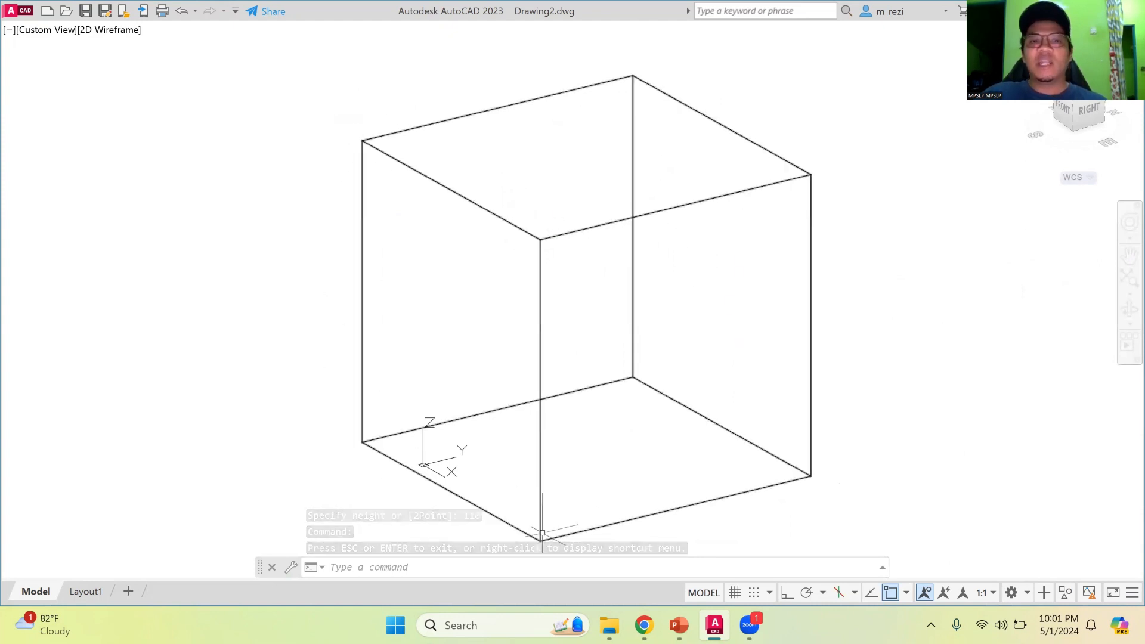
left_click(117, 29)
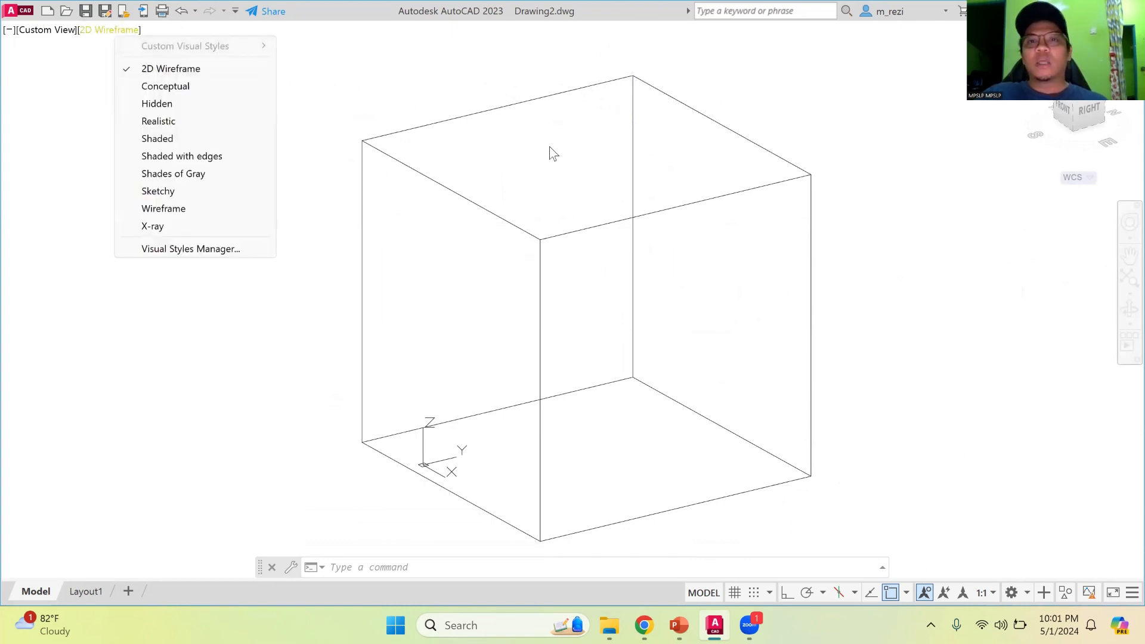
left_click(505, 88)
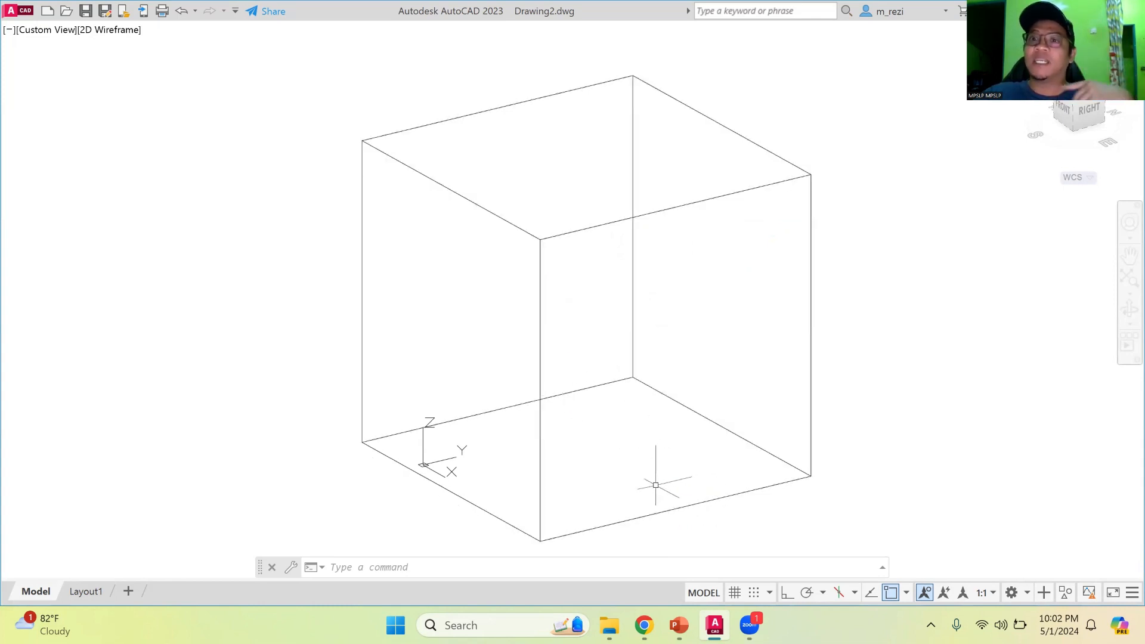
left_click(117, 30)
left_click(174, 88)
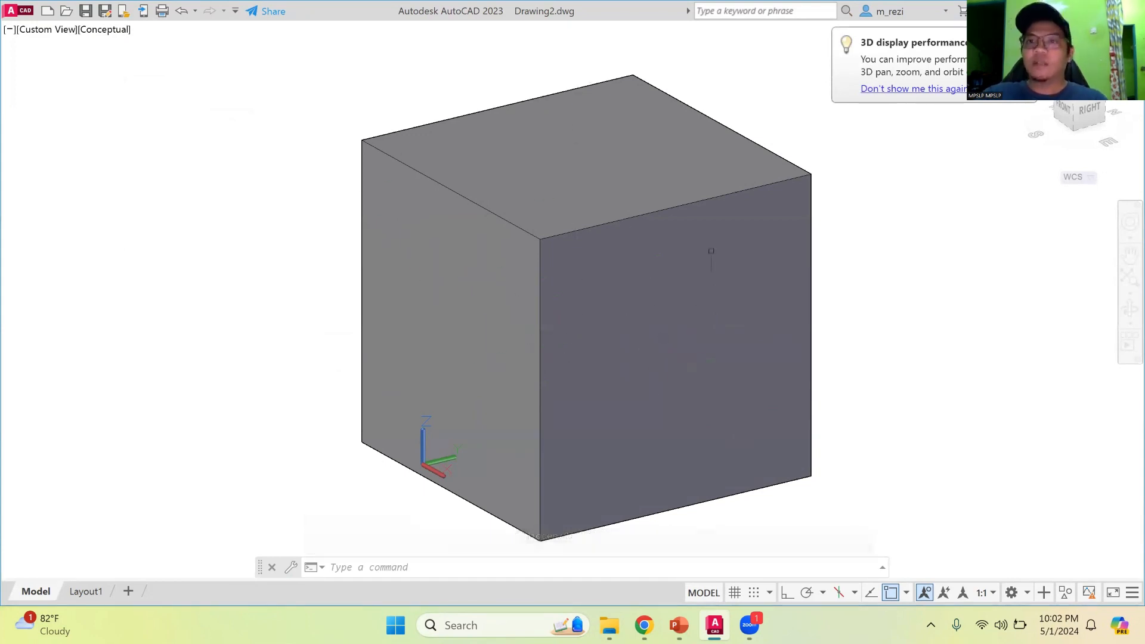
Display the box in the Hidden visual style and switch it to Realistic.
left_click(95, 31)
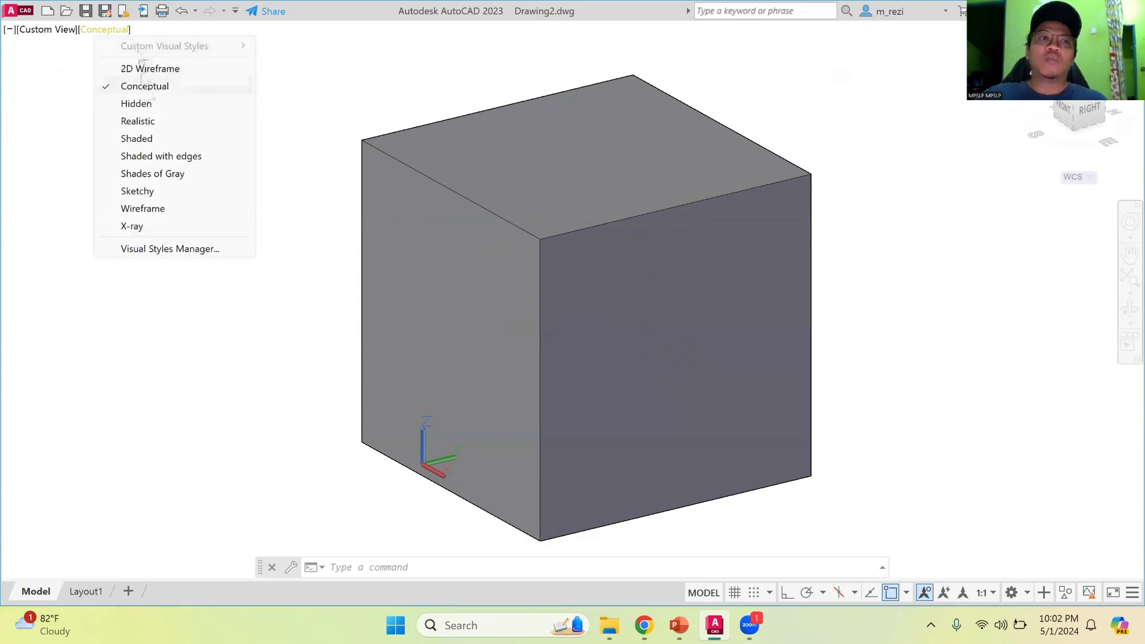
left_click(137, 104)
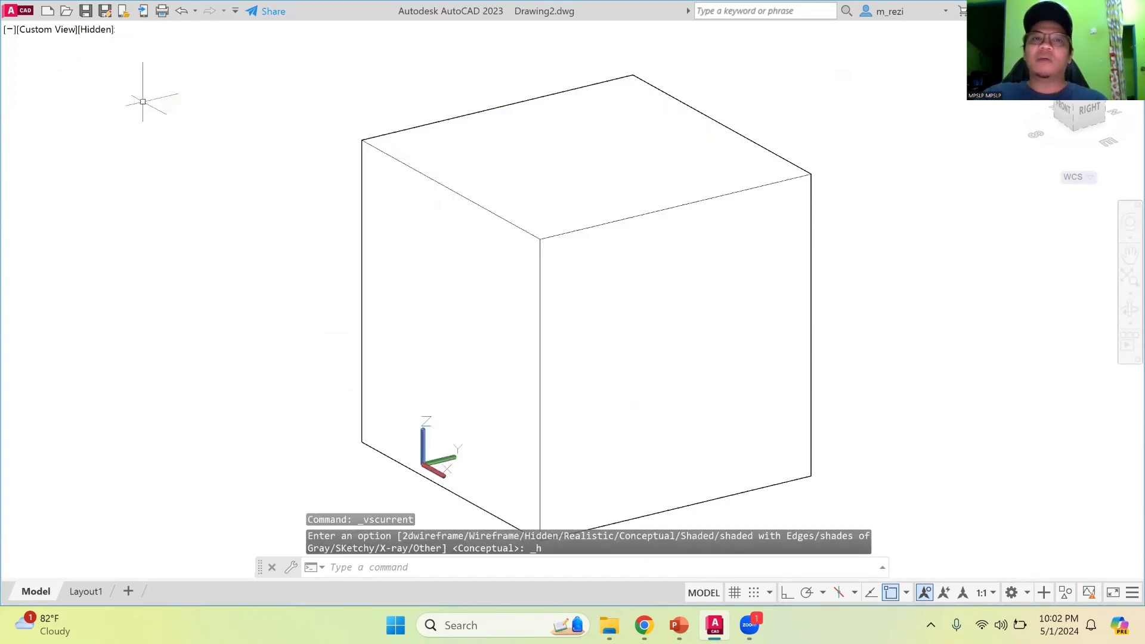
left_click(96, 30)
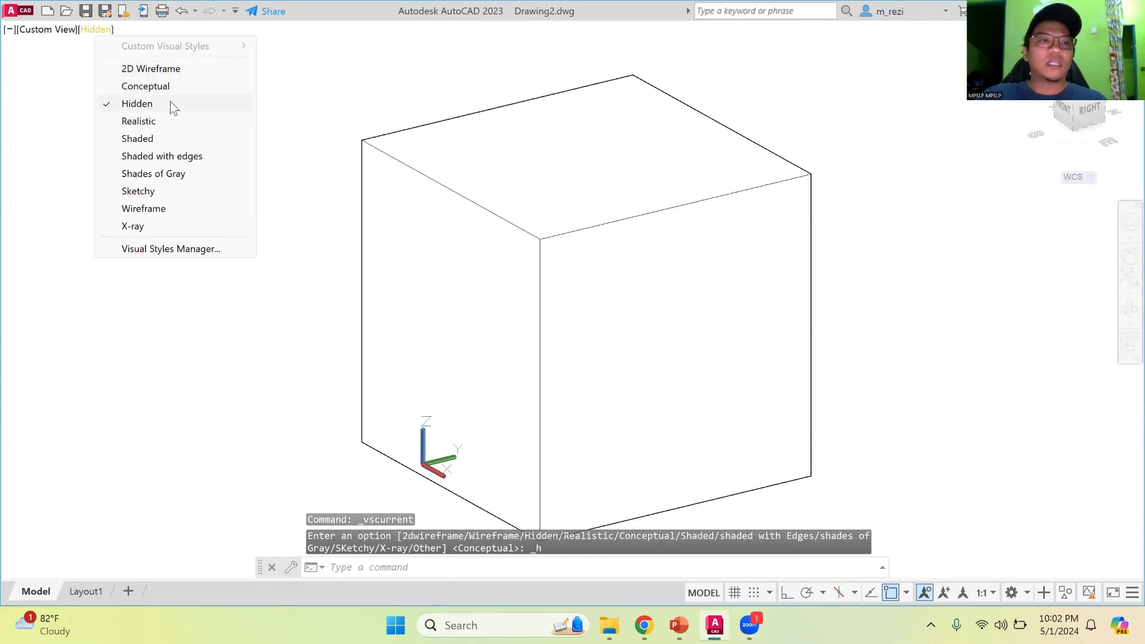
left_click(156, 125)
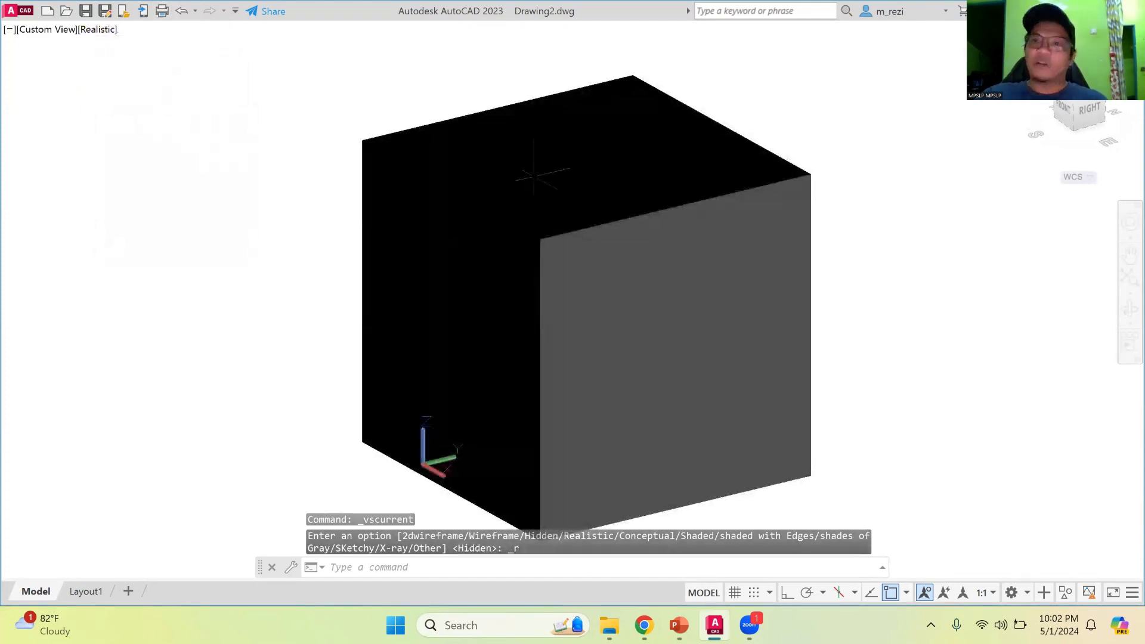
Change the box's color property to Green and deselect it.
left_click(471, 265)
right_click(469, 266)
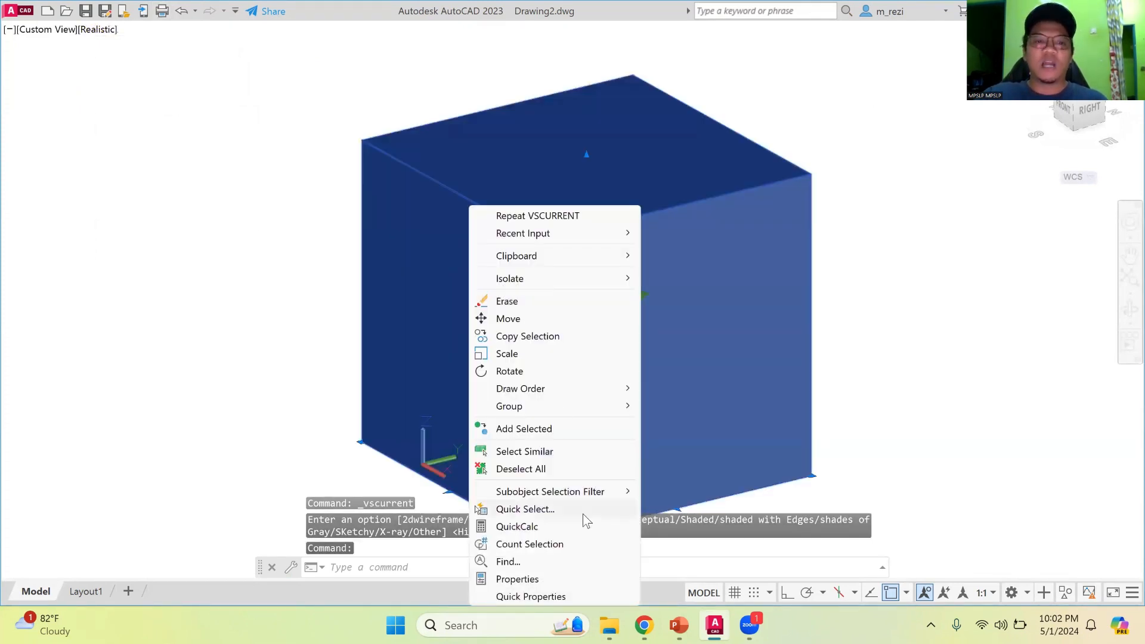
left_click(516, 578)
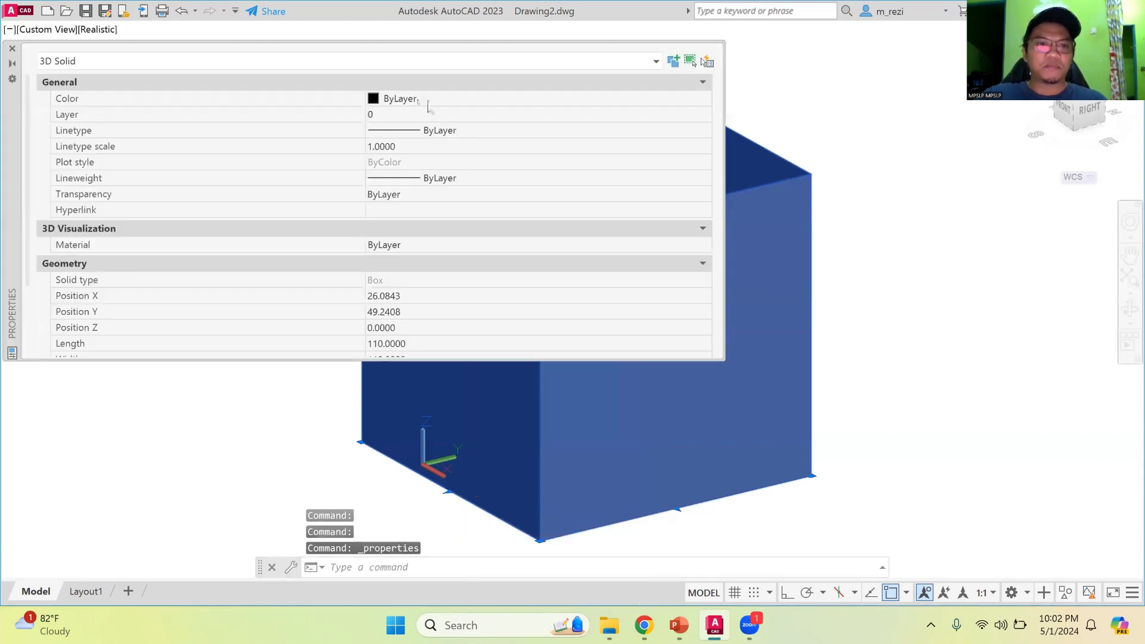
left_click(429, 100)
left_click(396, 166)
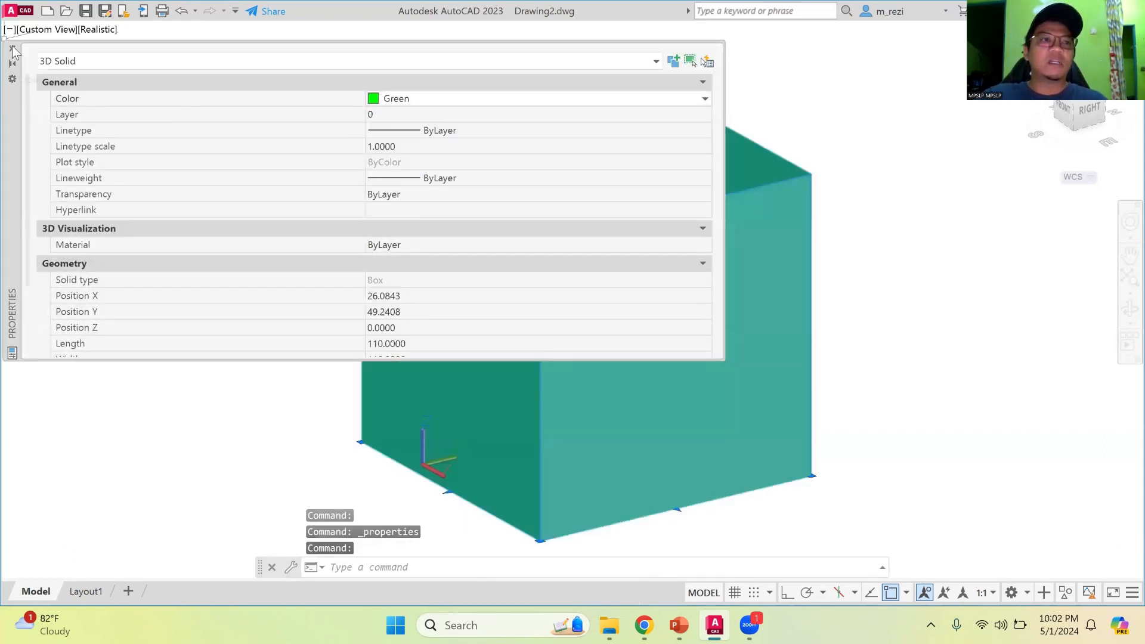
left_click(12, 49)
key("Escape")
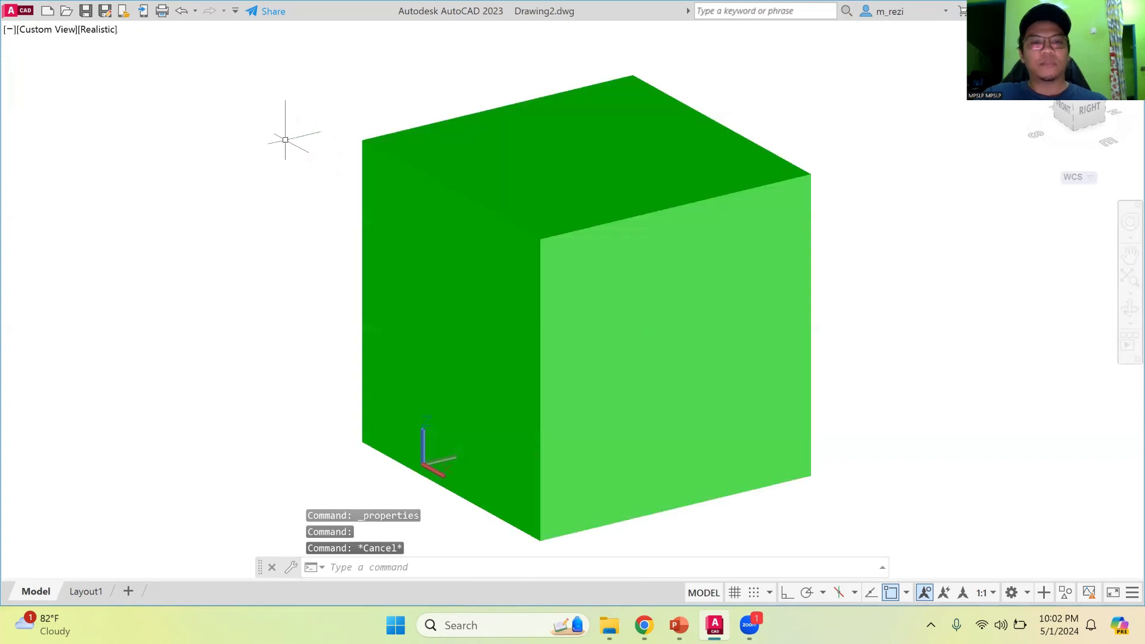
Return the model view to SW Isometric and display the green box in the 2D Wireframe visual style.
left_click(38, 30)
left_click(94, 173)
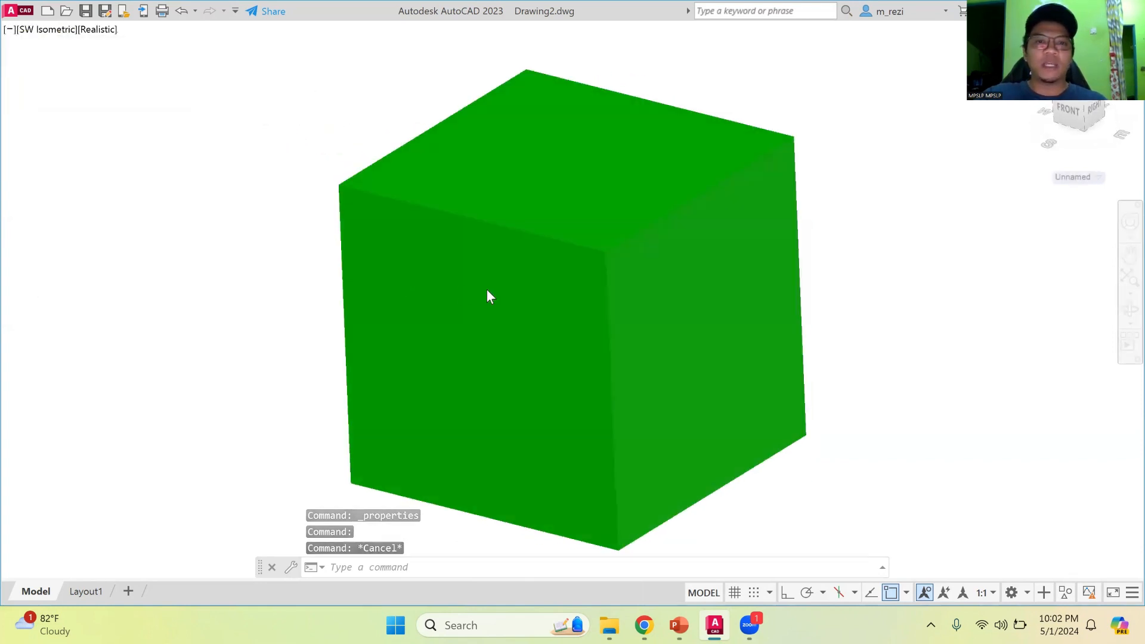
left_click(1130, 256)
mouse_move(934, 262)
left_mouse_down()
mouse_move(927, 205)
mouse_move(913, 231)
mouse_move(922, 248)
left_mouse_up()
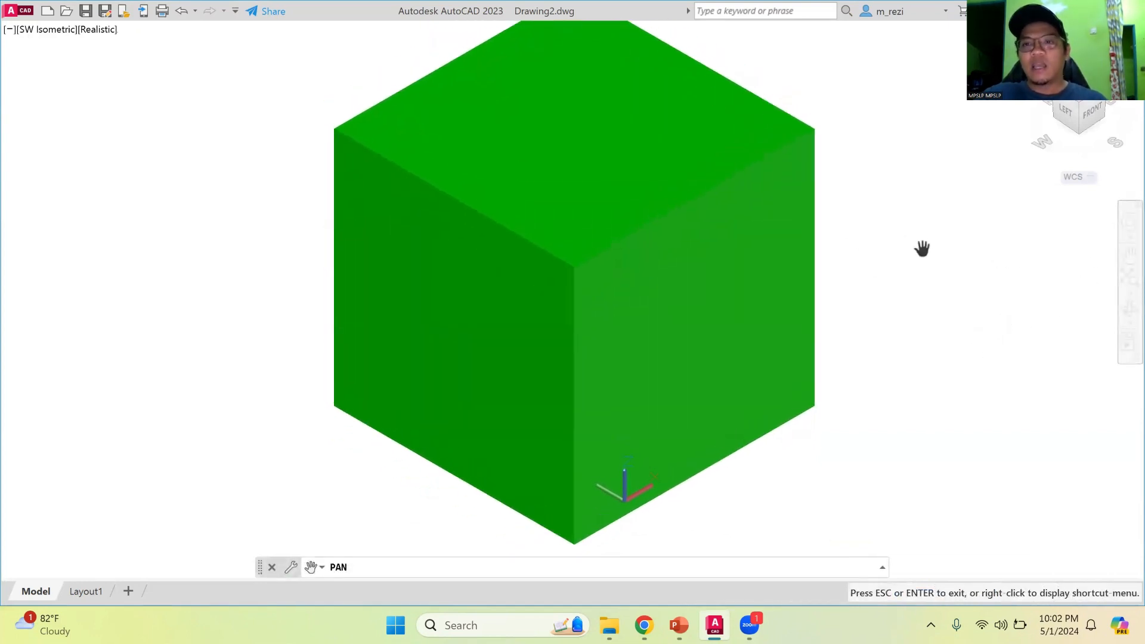
scroll(943, 238, "down", 1)
left_click_drag(943, 238, 922, 258)
key("Escape")
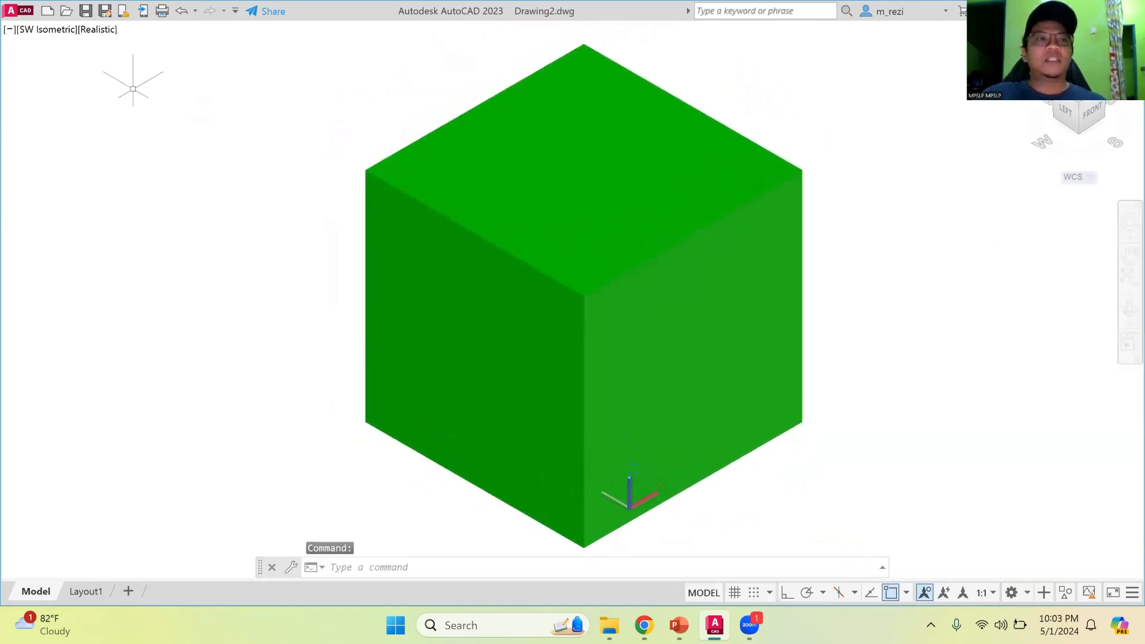
left_click(95, 30)
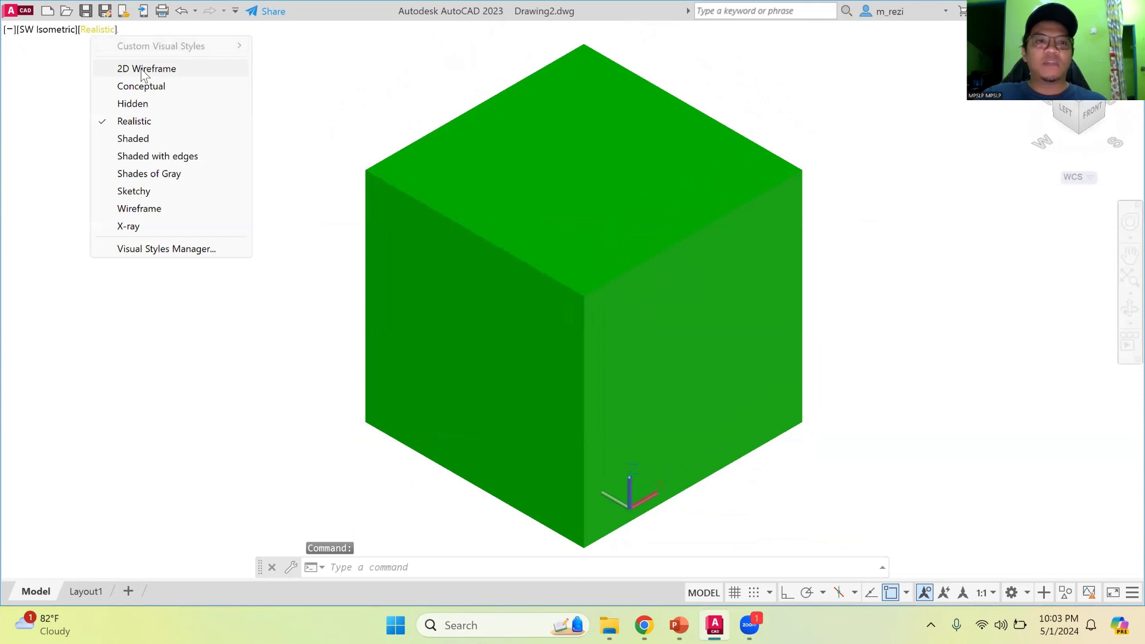
left_click(143, 70)
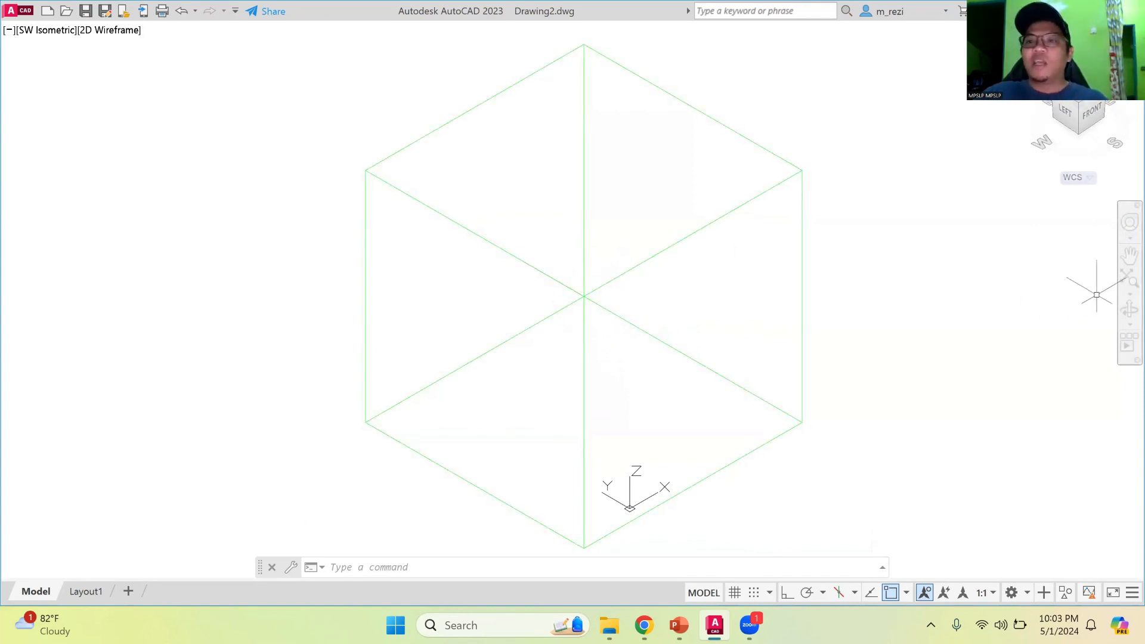
Orbit the wireframe box slightly to inspect its edges from another angle and restore the SW Isometric view.
left_click(1128, 308)
left_click_drag(682, 316, 703, 311)
key("Escape")
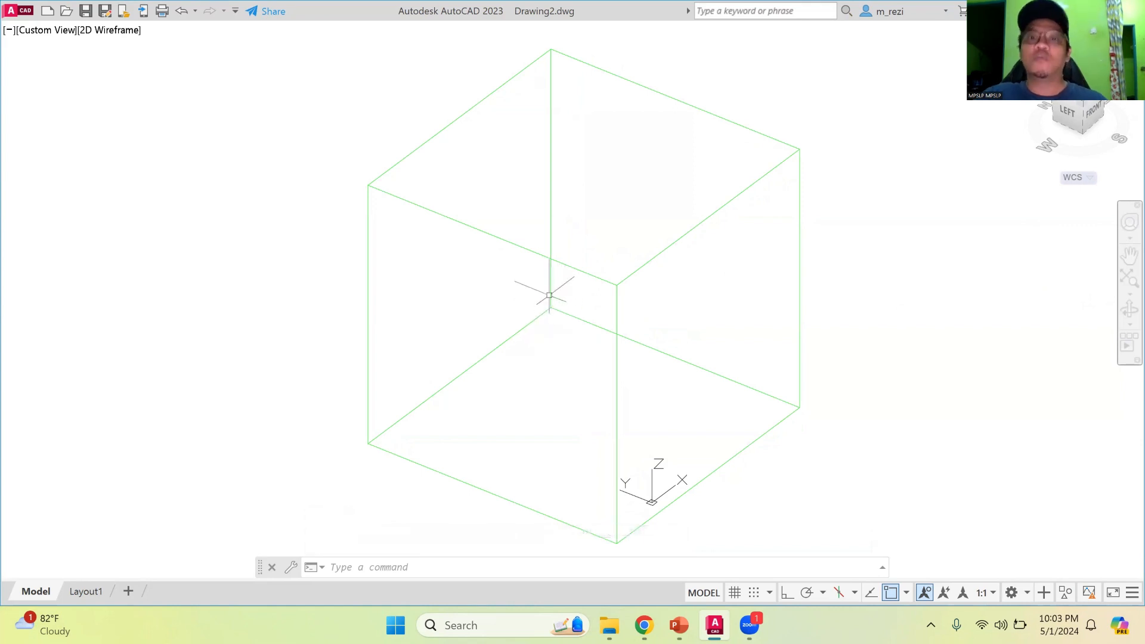
left_click(48, 30)
left_click(109, 178)
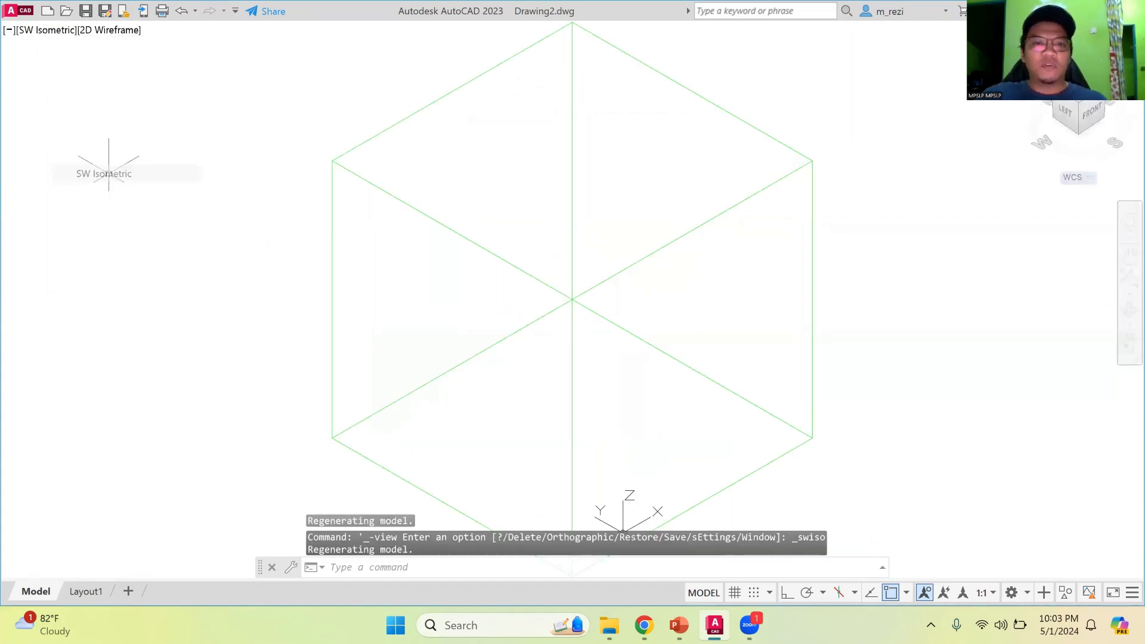
left_click(108, 30)
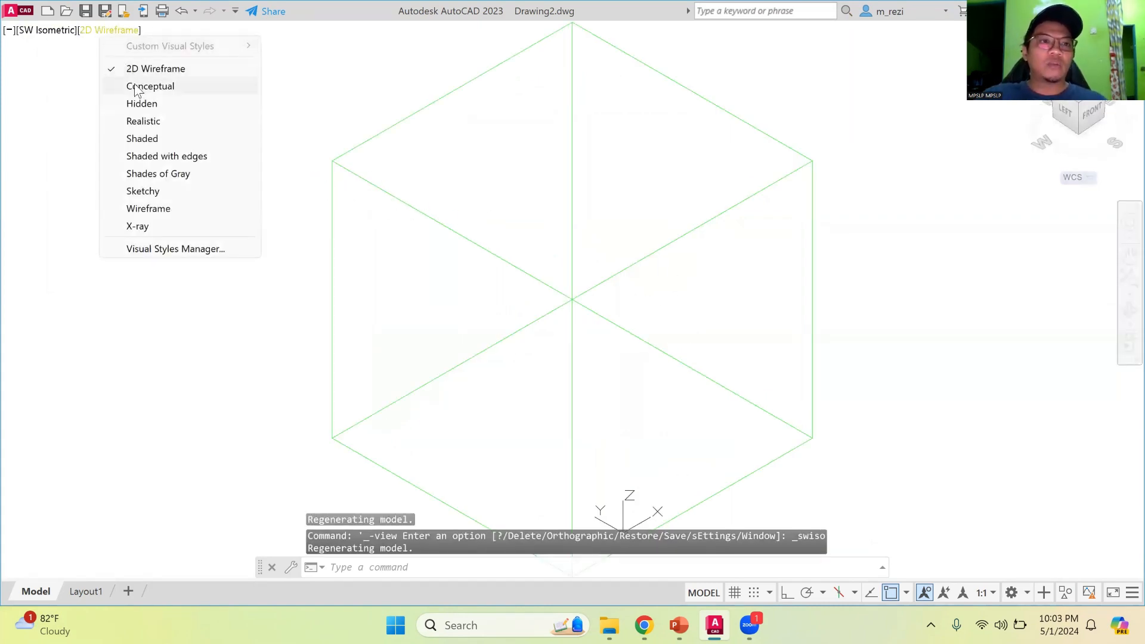
left_click(312, 80)
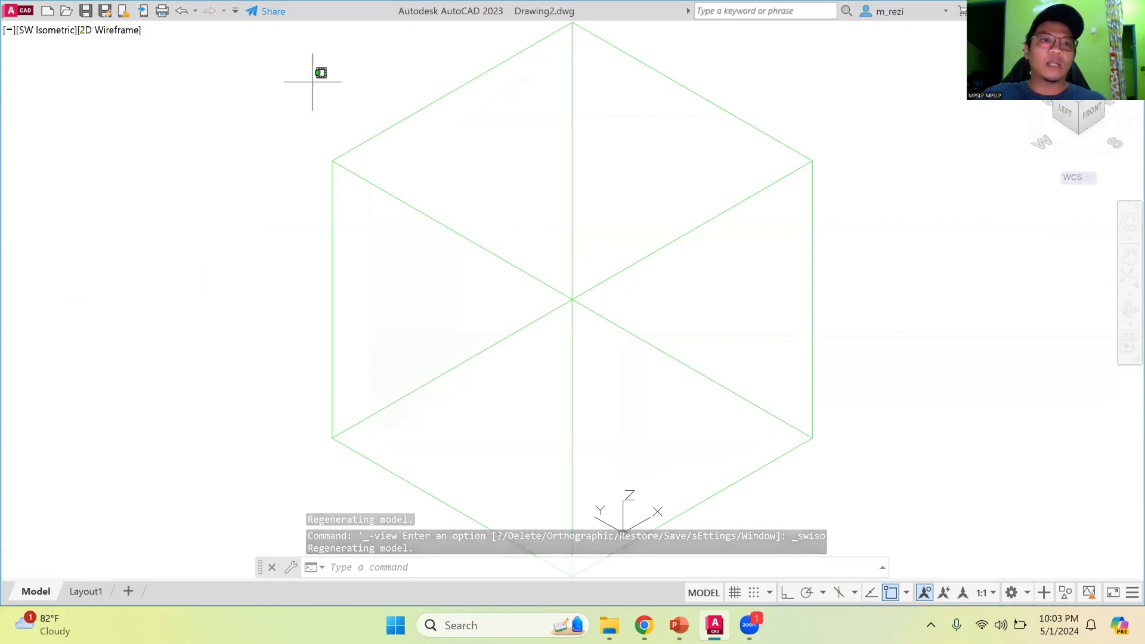
scroll(312, 80, "down", 1)
left_click(978, 307)
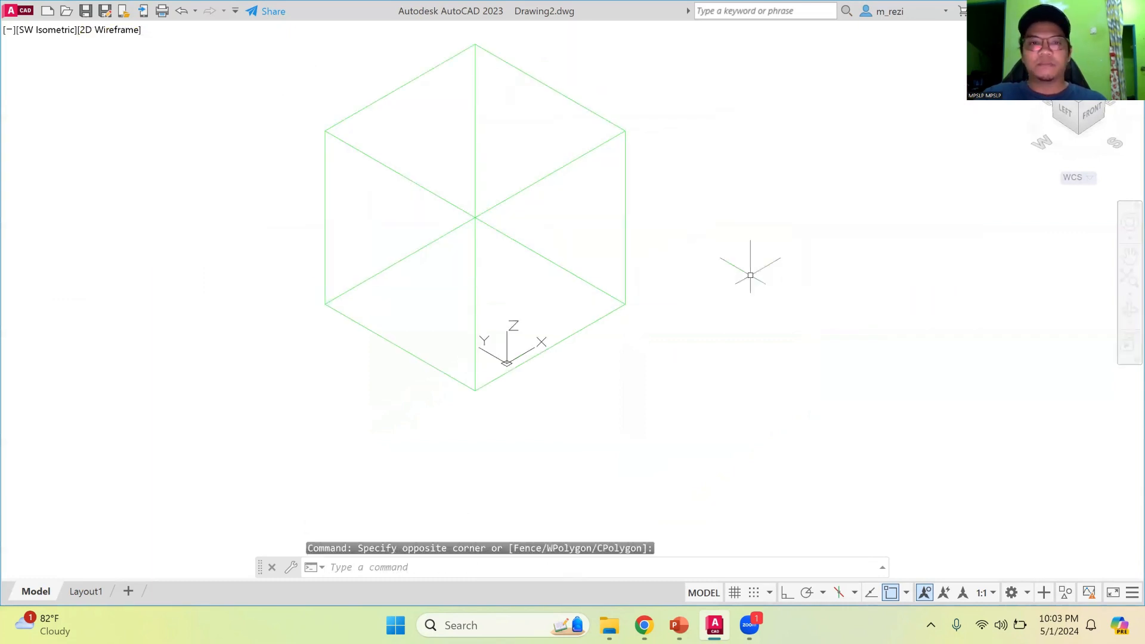
Draw a 100-unit line along the X axis with ortho on, starting at the green box's lower corner nearest the free space.
left_click(1129, 255)
left_click_drag(926, 290, 867, 340)
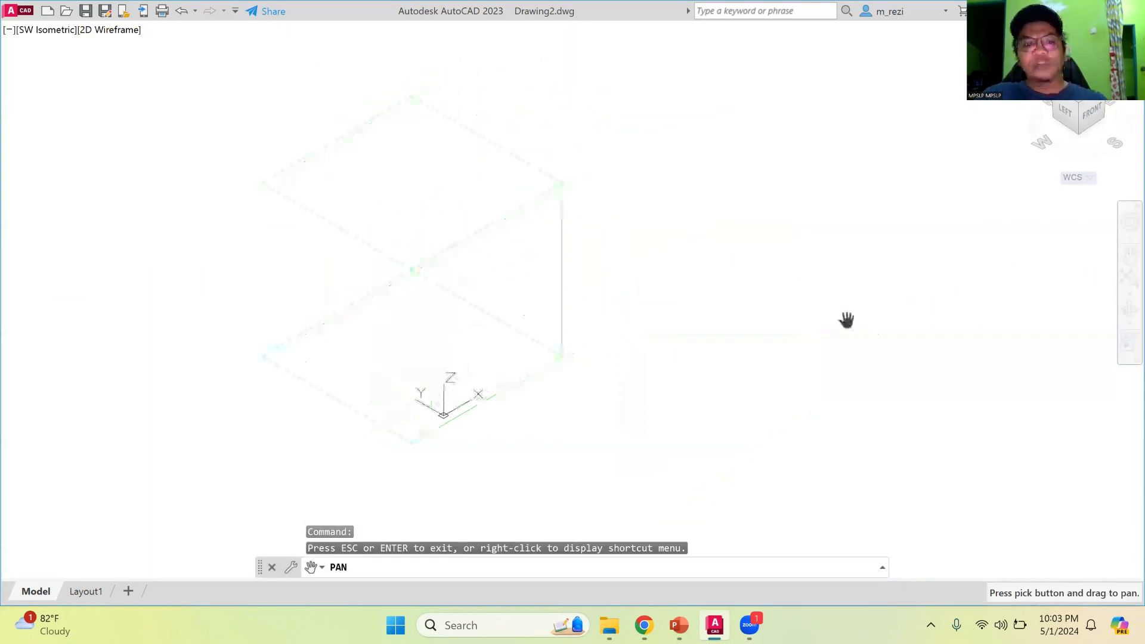
key("Escape")
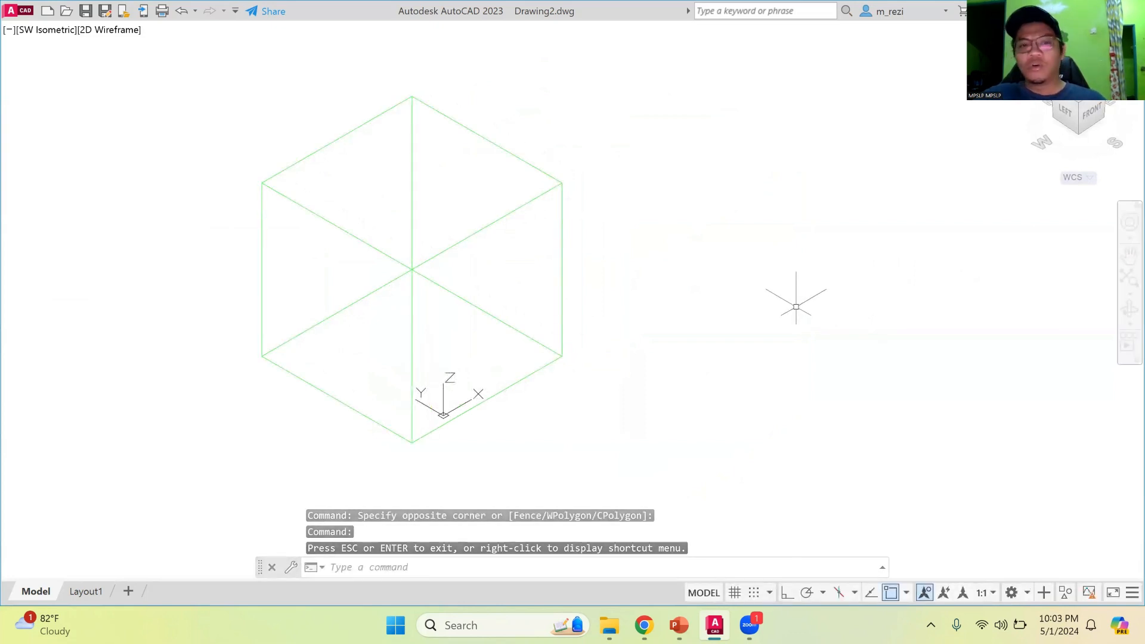
type("lin")
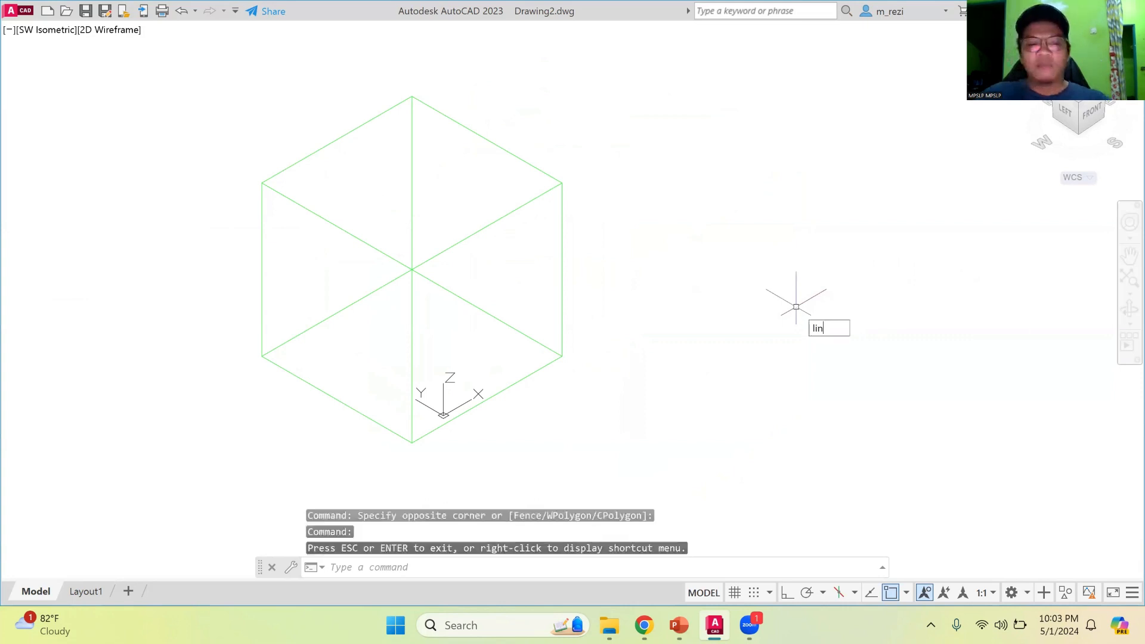
key("Return")
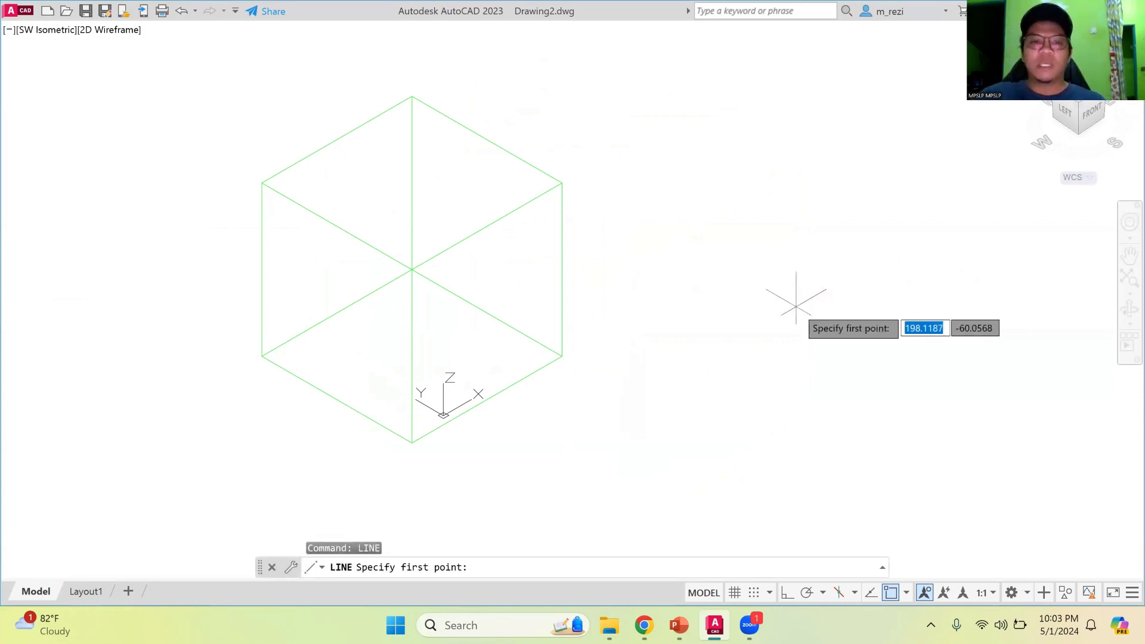
left_click(561, 355)
key("F8")
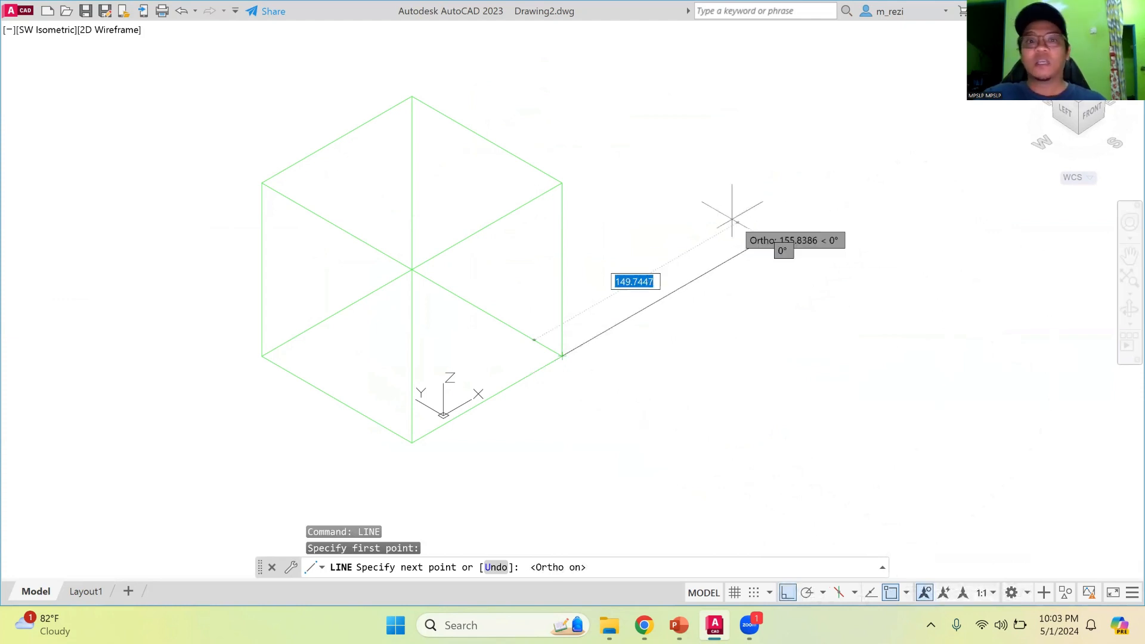
type("100")
key("Return")
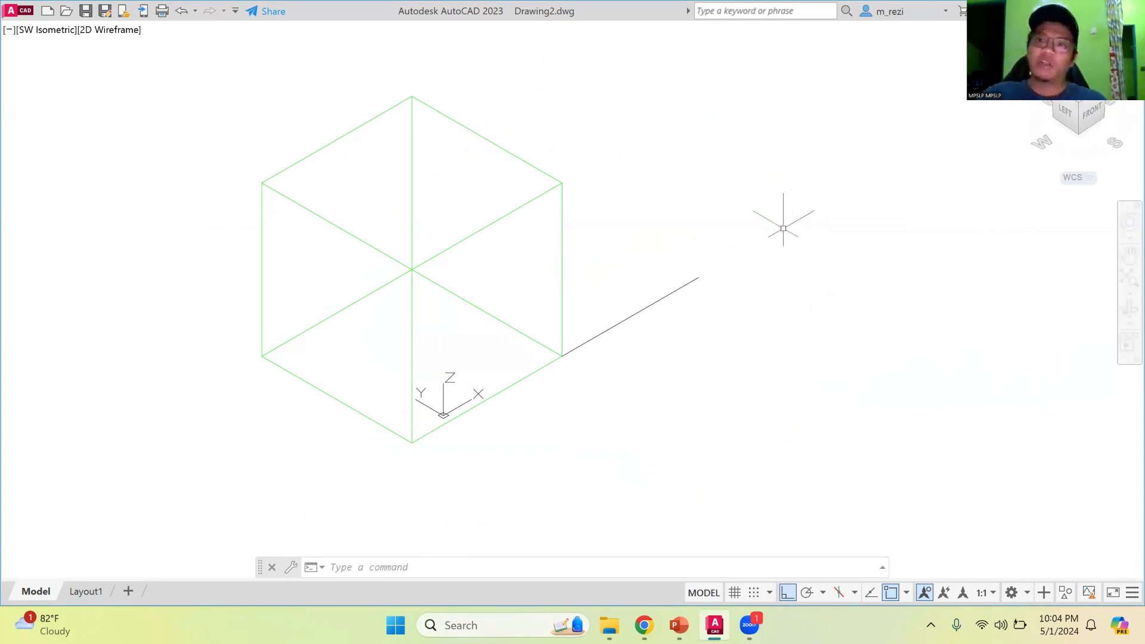
Start a solid box at the free end of the line and set its length to 110 along the X axis with ortho on.
type("p\\")
key("BackSpace")
key("BackSpace")
type("io")
key("BackSpace")
key("BackSpace")
type("ox")
key("Return")
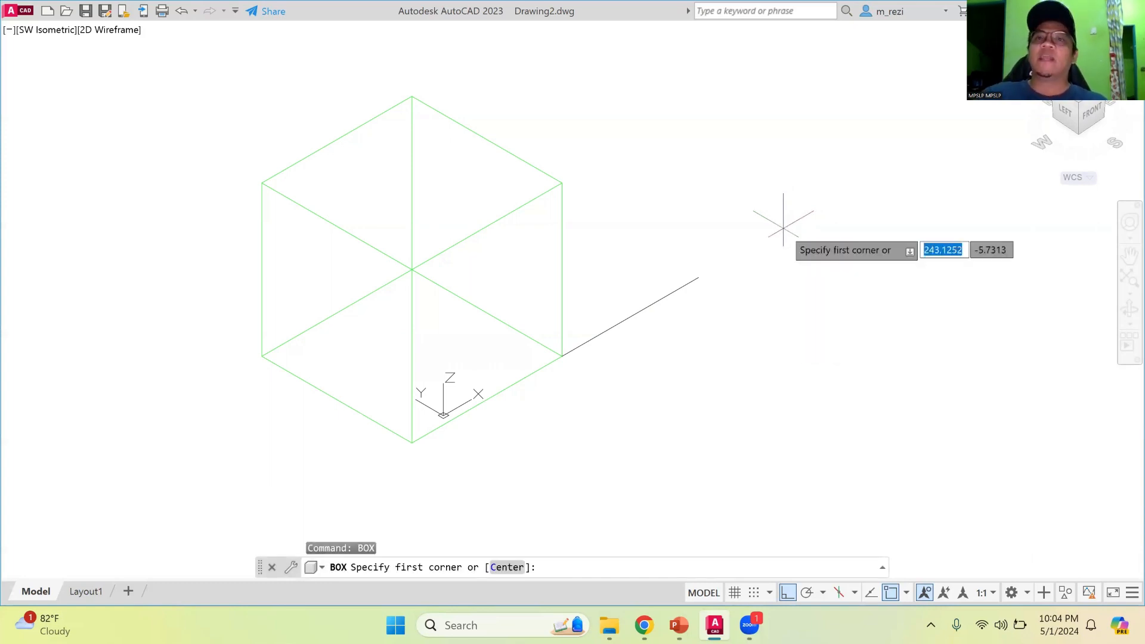
left_click(698, 278)
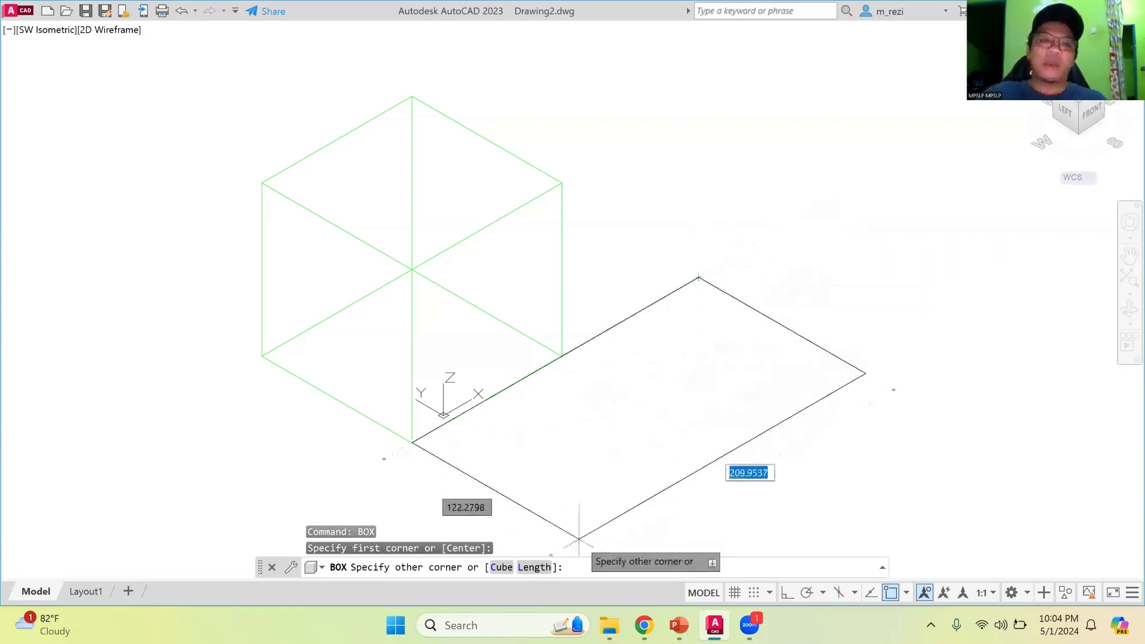
left_click(545, 570)
key("F8")
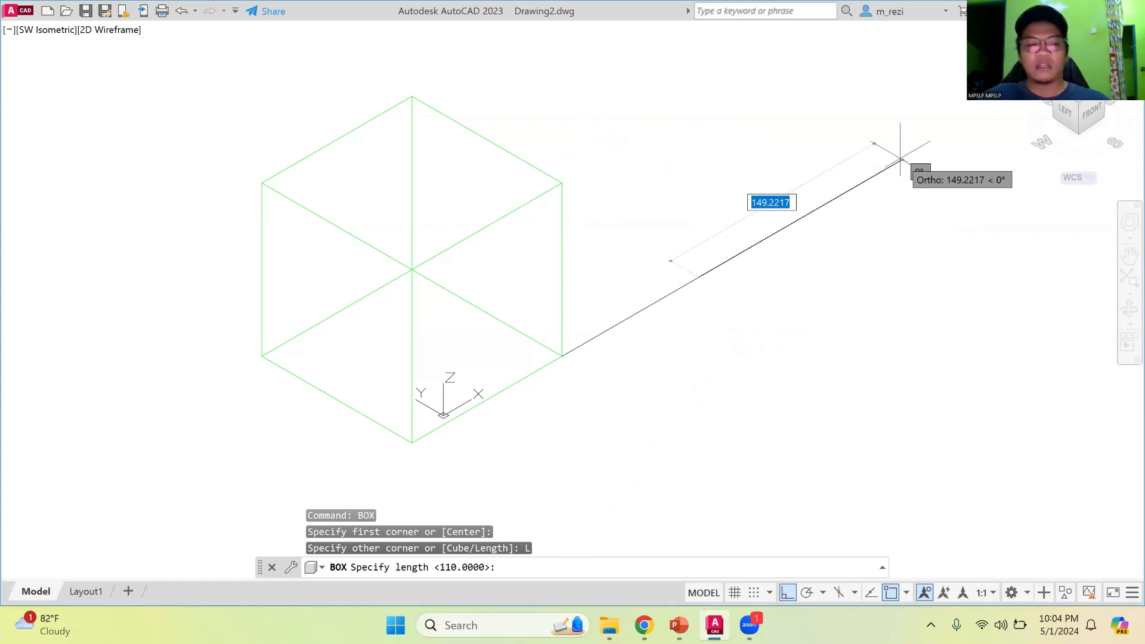
type("110")
key("Return")
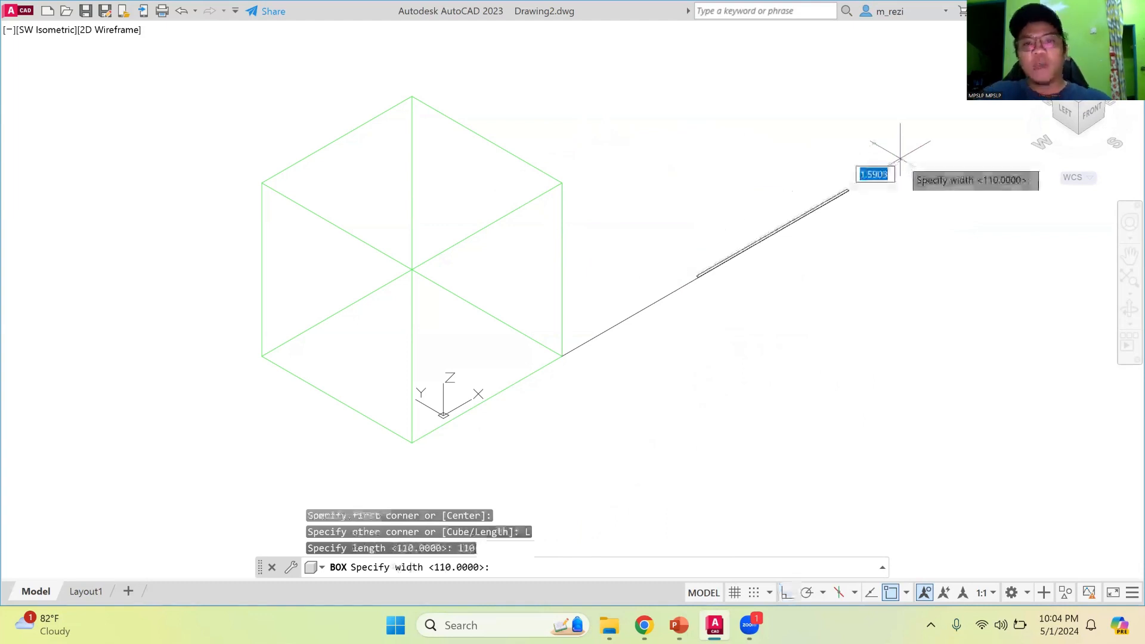
Complete the second box with ortho off, using a width of 150 and a height of 200.
key("F8")
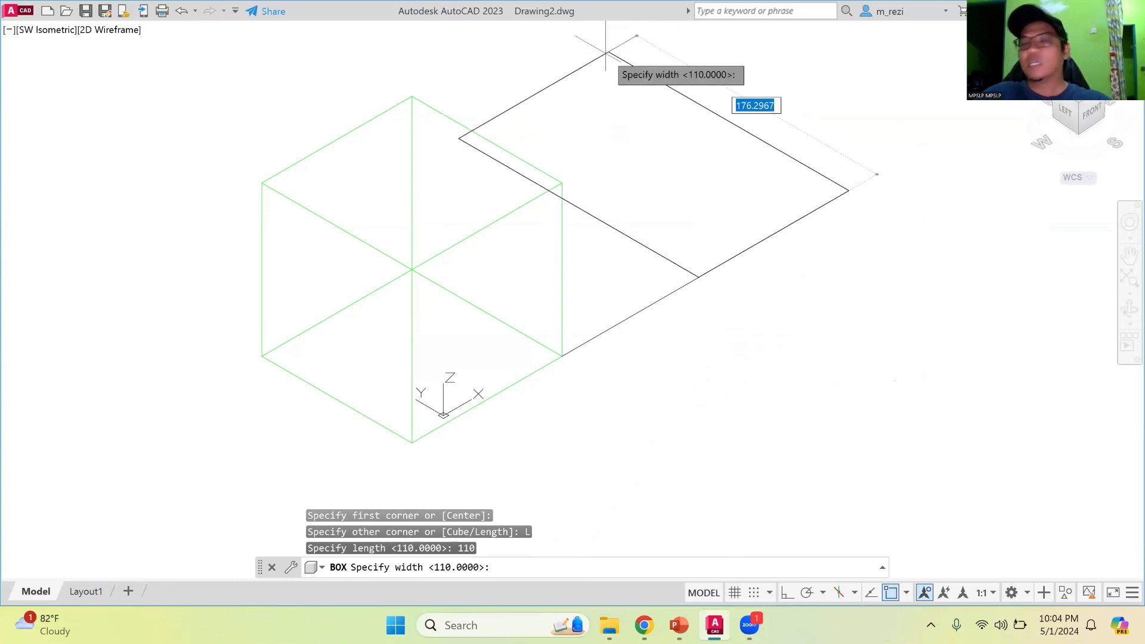
type("150")
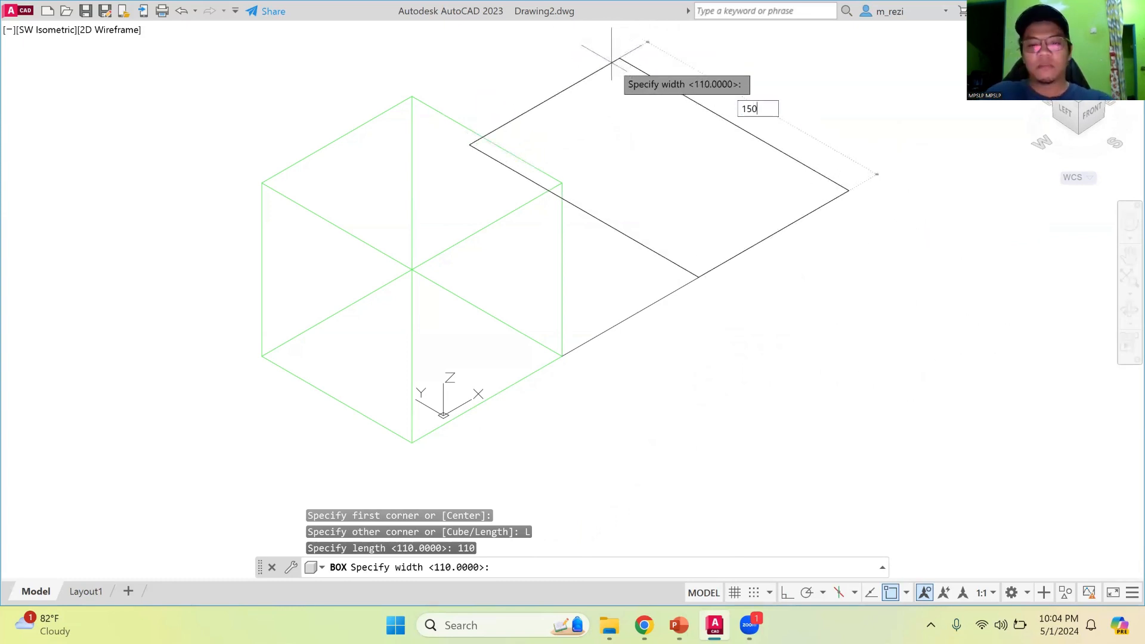
key("Return")
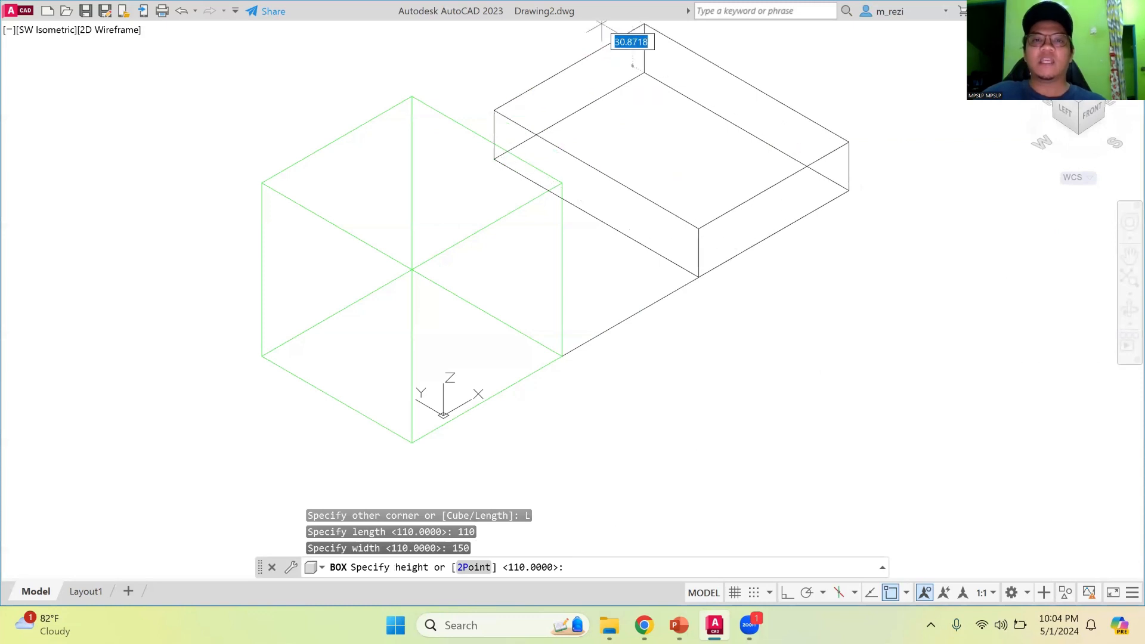
type("200")
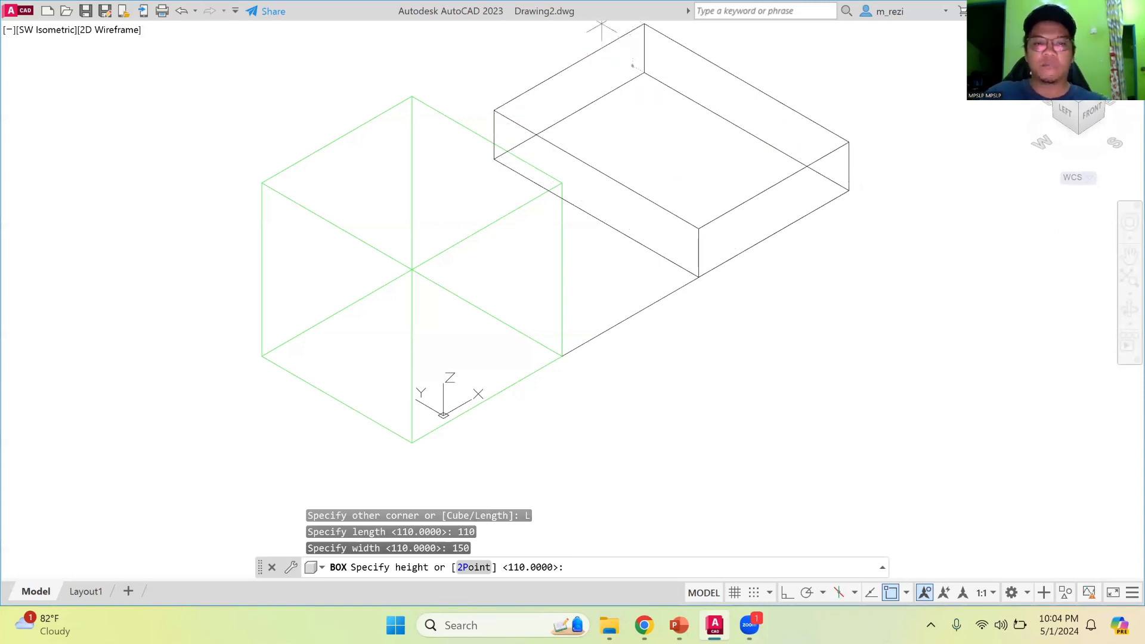
key("Return")
Delete the helper line between the two boxes.
scroll(636, 272, "down", 4)
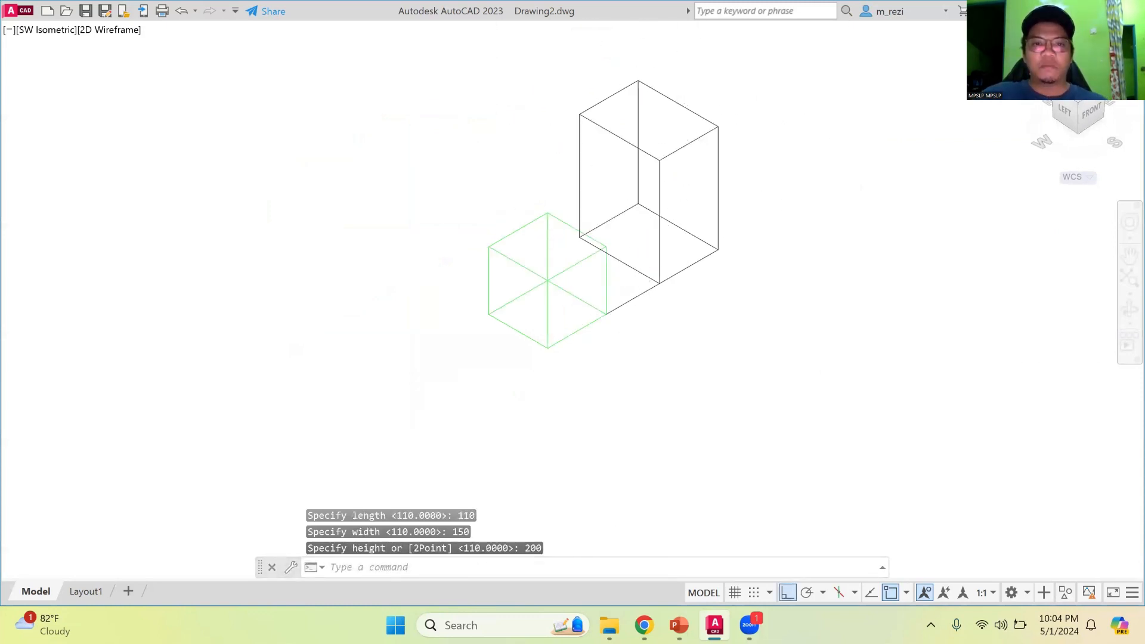
scroll(667, 50, "up", 2)
left_click(604, 449)
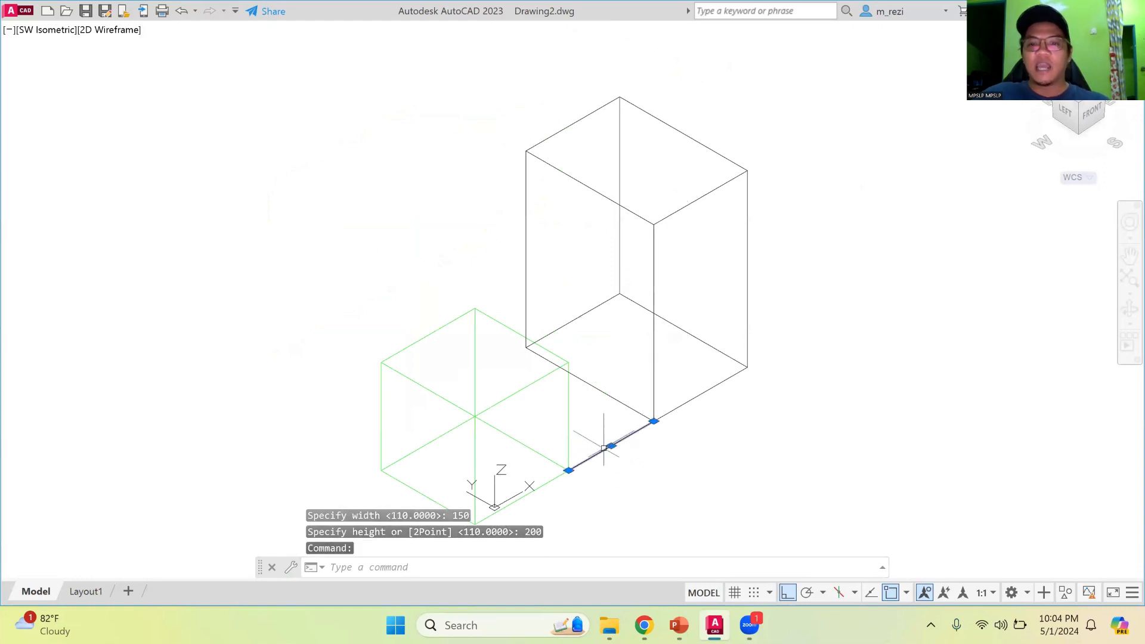
key("Delete")
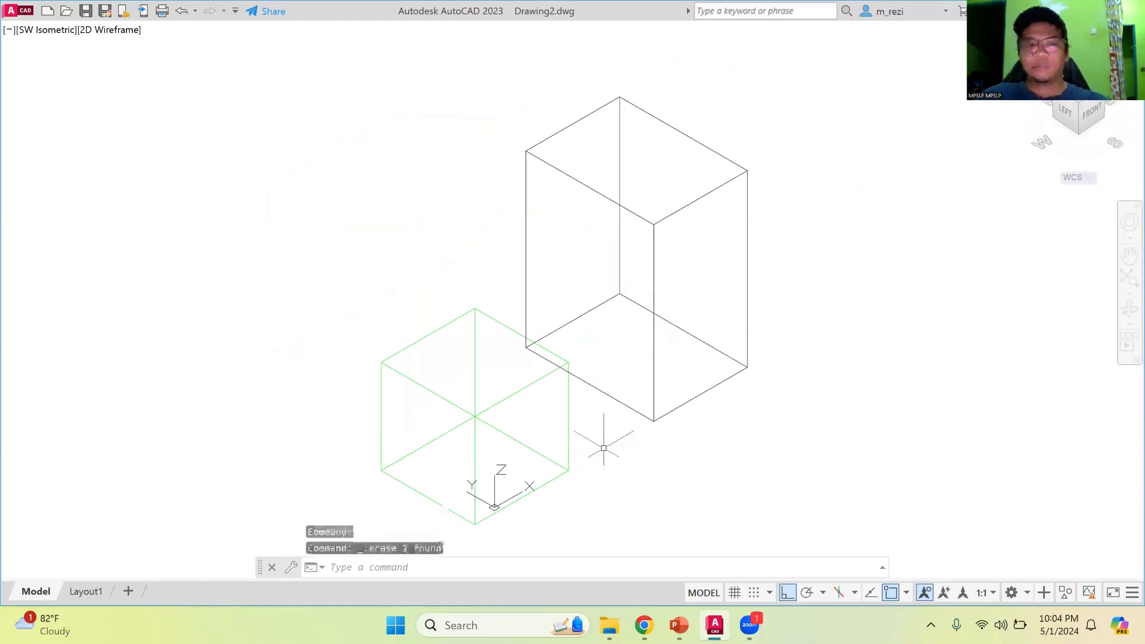
Change the tall box's color to Red in its properties and deselect it.
left_click(654, 244)
right_click(654, 244)
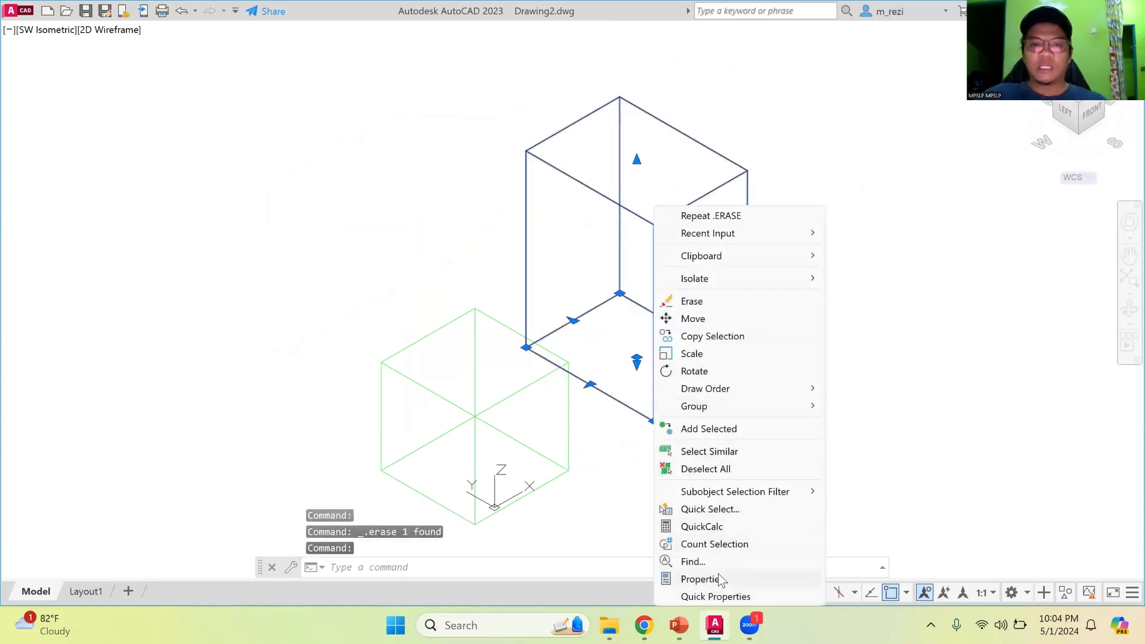
left_click(719, 578)
left_click(471, 100)
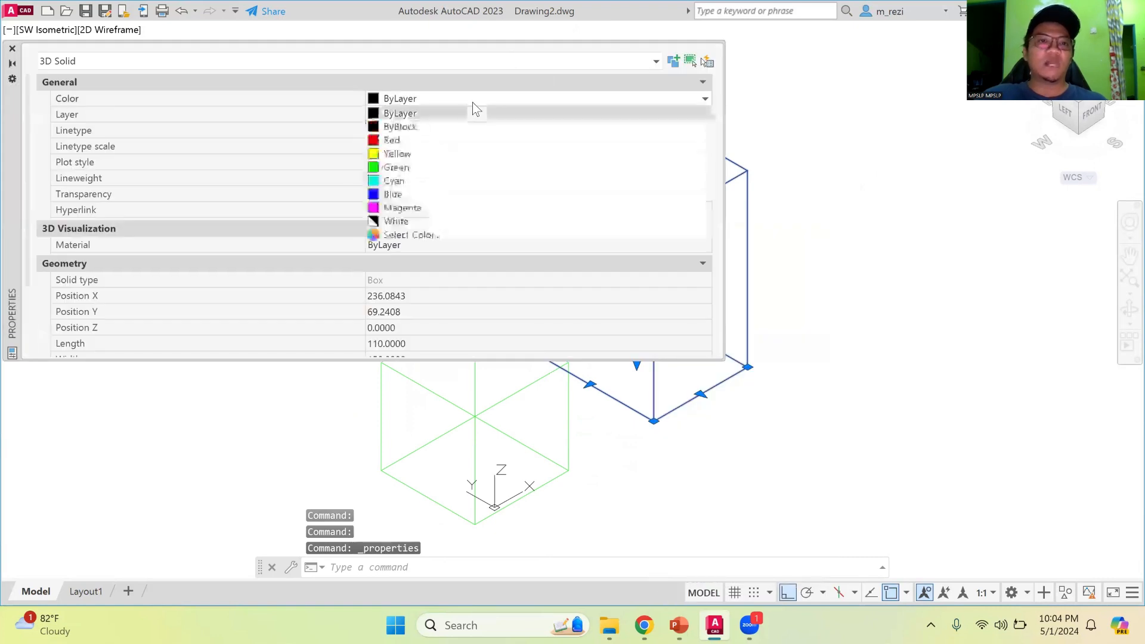
left_click(394, 141)
left_click(12, 48)
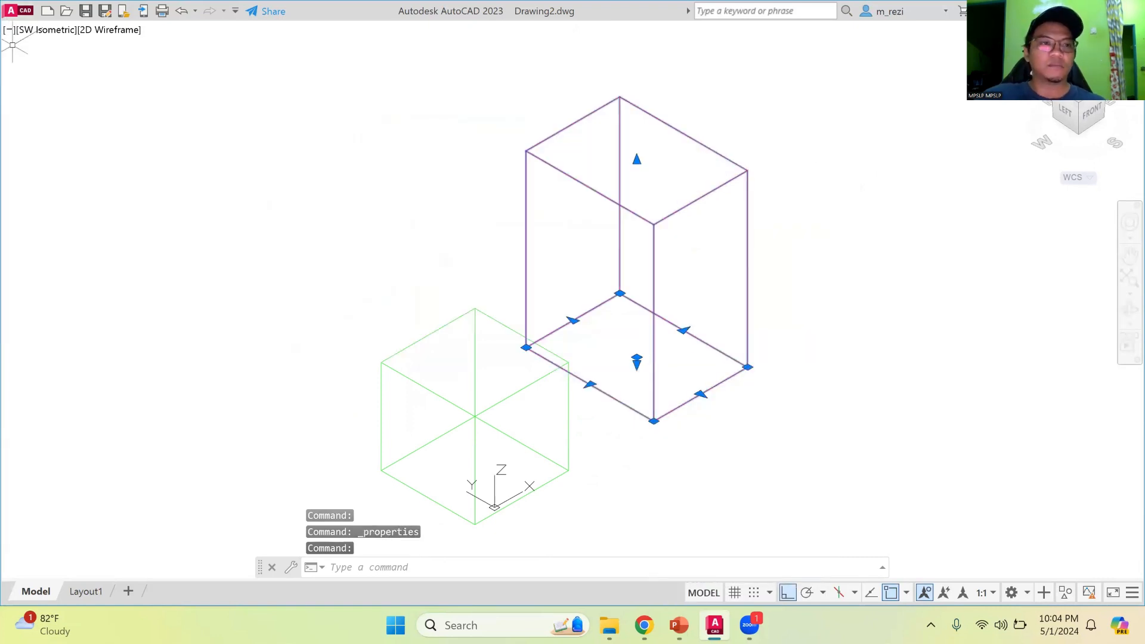
key("Escape")
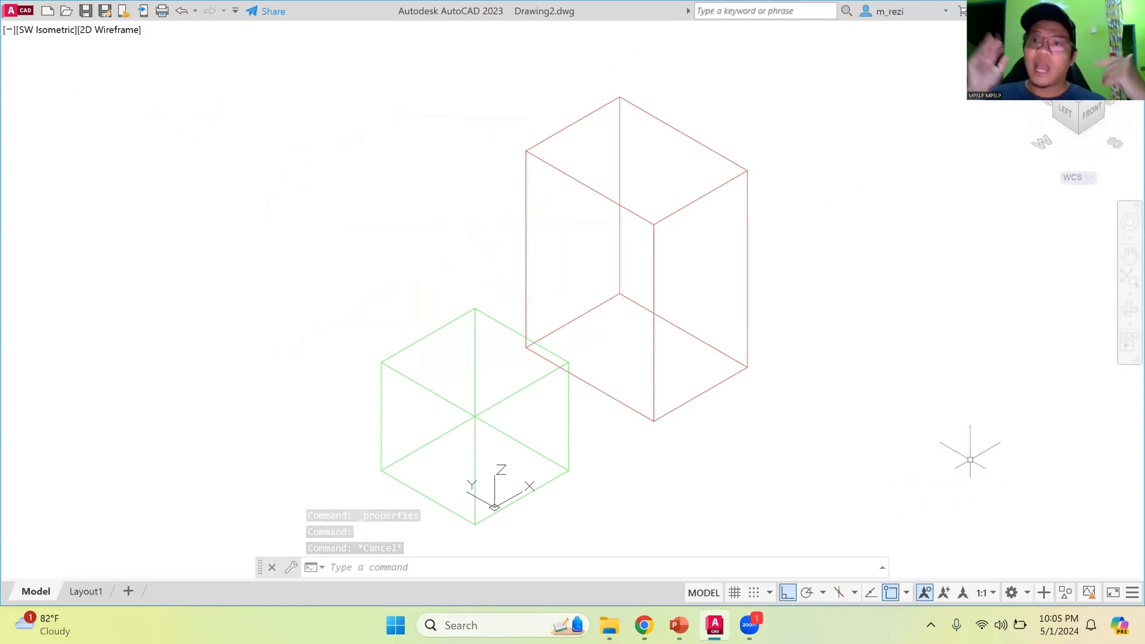
type("lin")
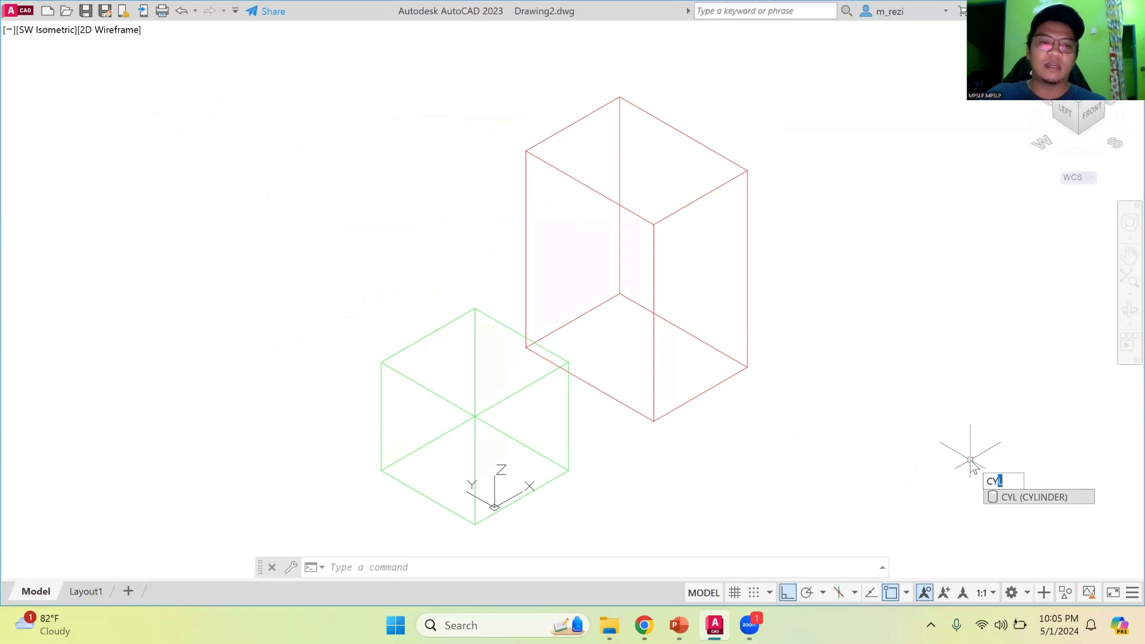
key("Return")
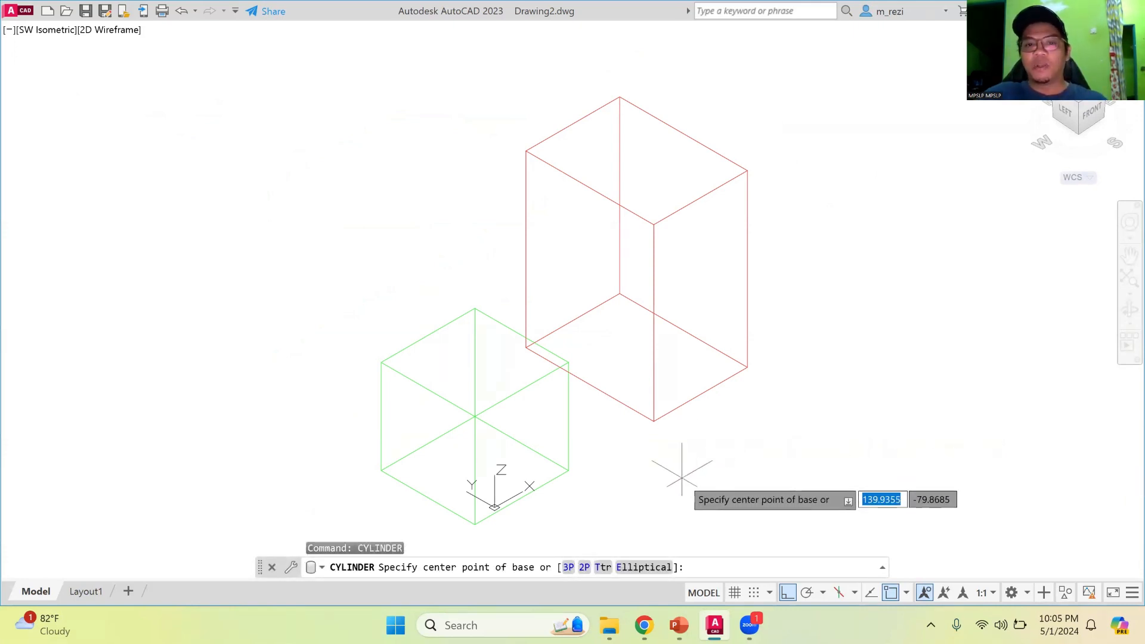
key("Escape")
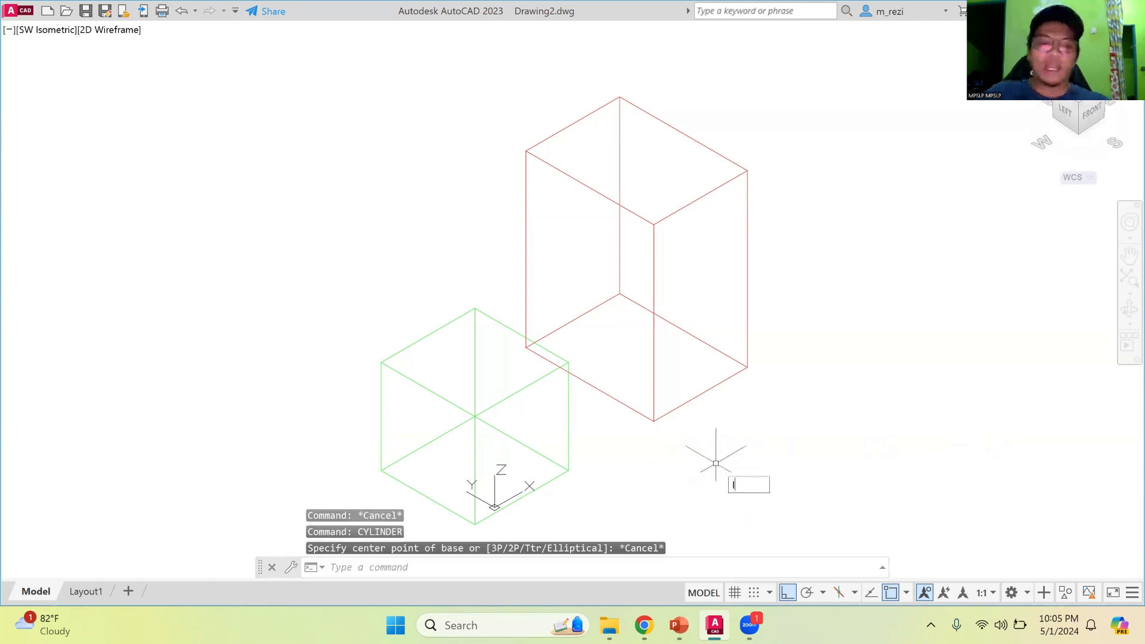
Draw a helper line from the red box's nearest bottom corner to the facing bottom corner of the green box.
key("Return")
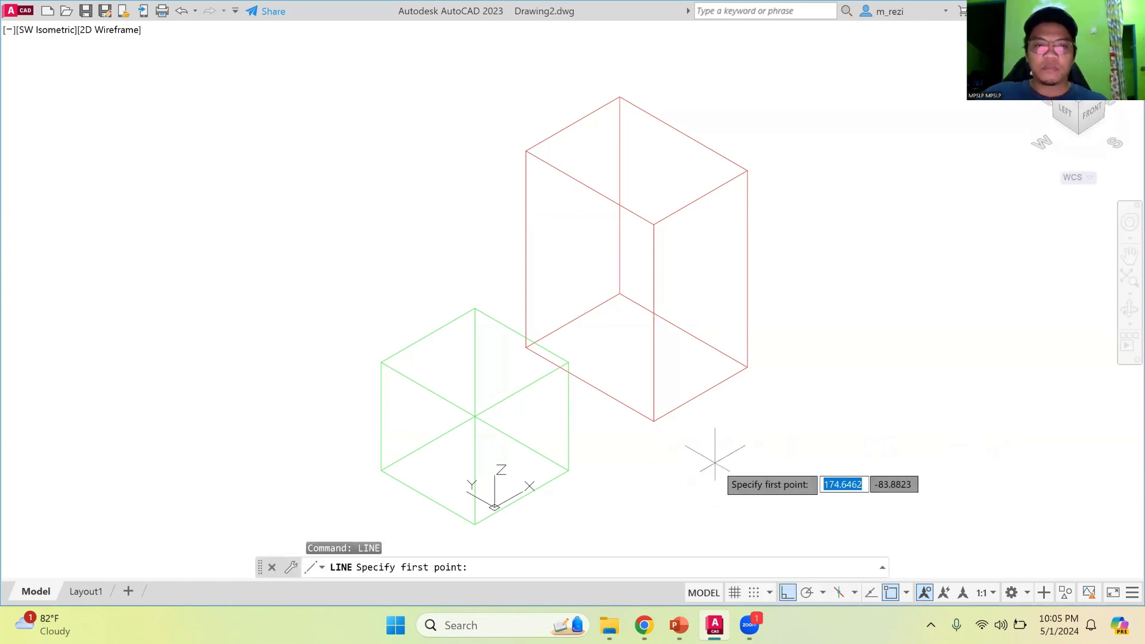
left_click(654, 419)
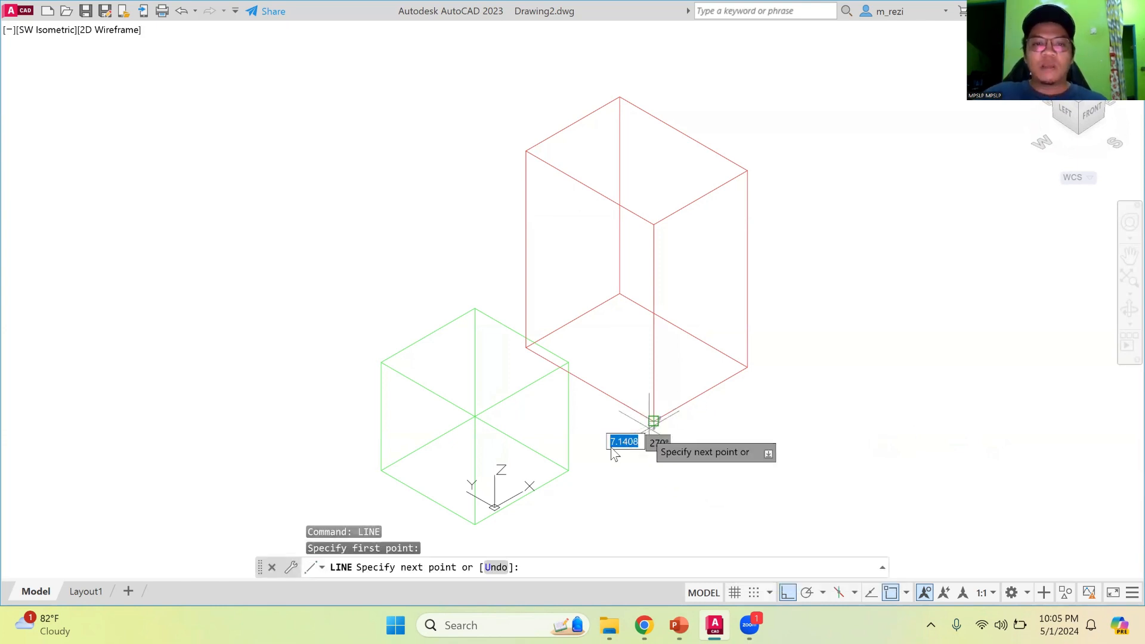
left_click(569, 470)
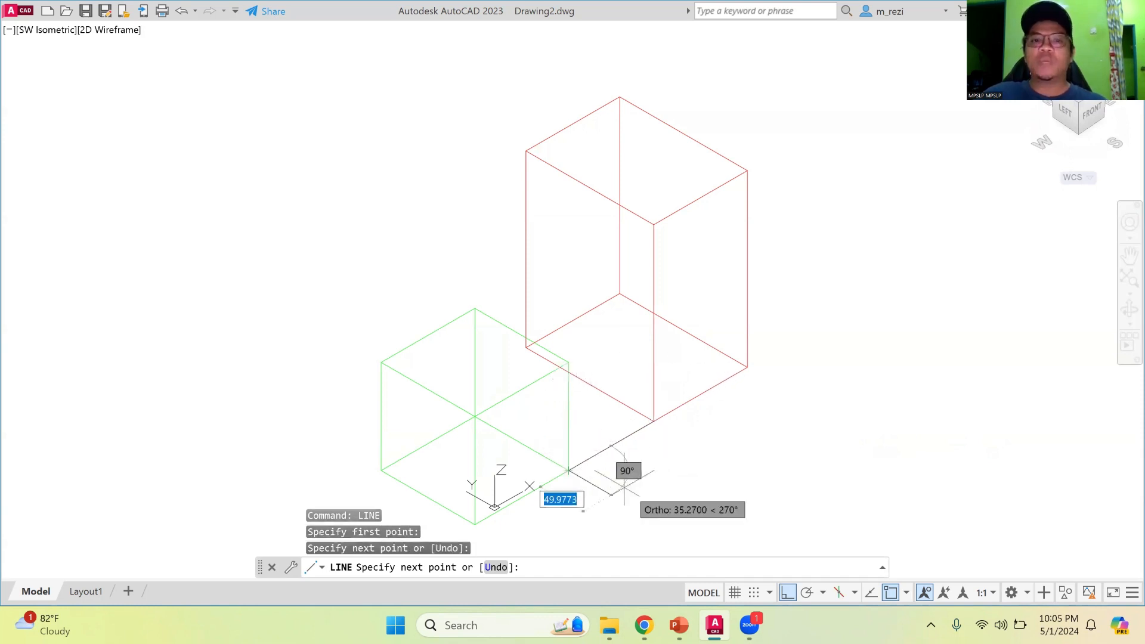
key("Return")
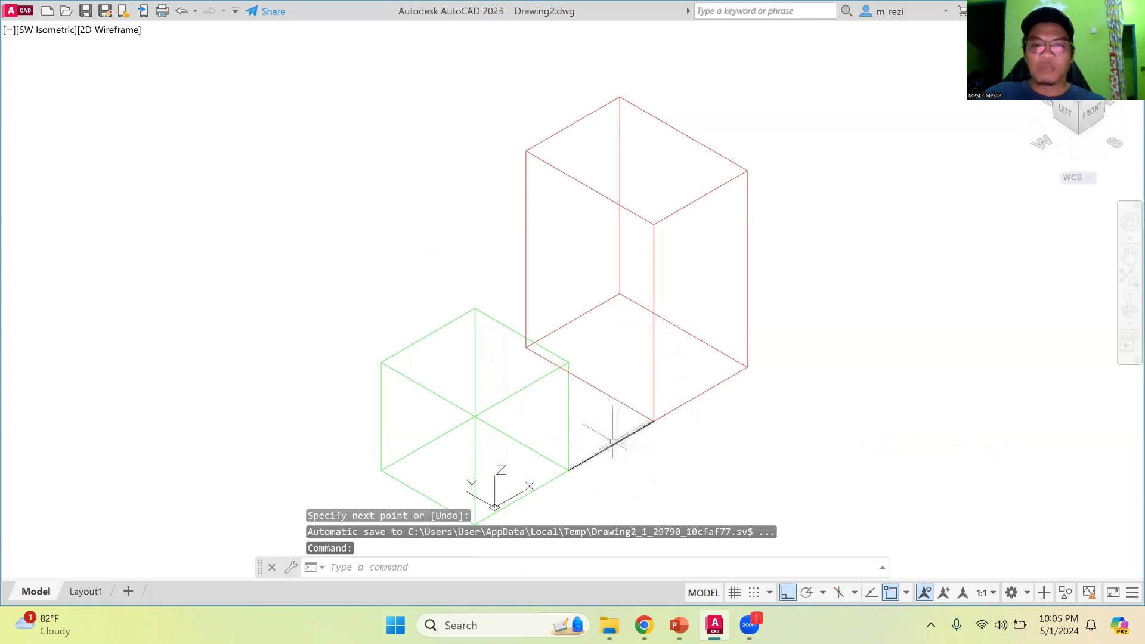
Draw a cylinder centred on the helper line's midpoint with radius 50 and height 150, and delete the helper line.
type("cyl")
key("Return")
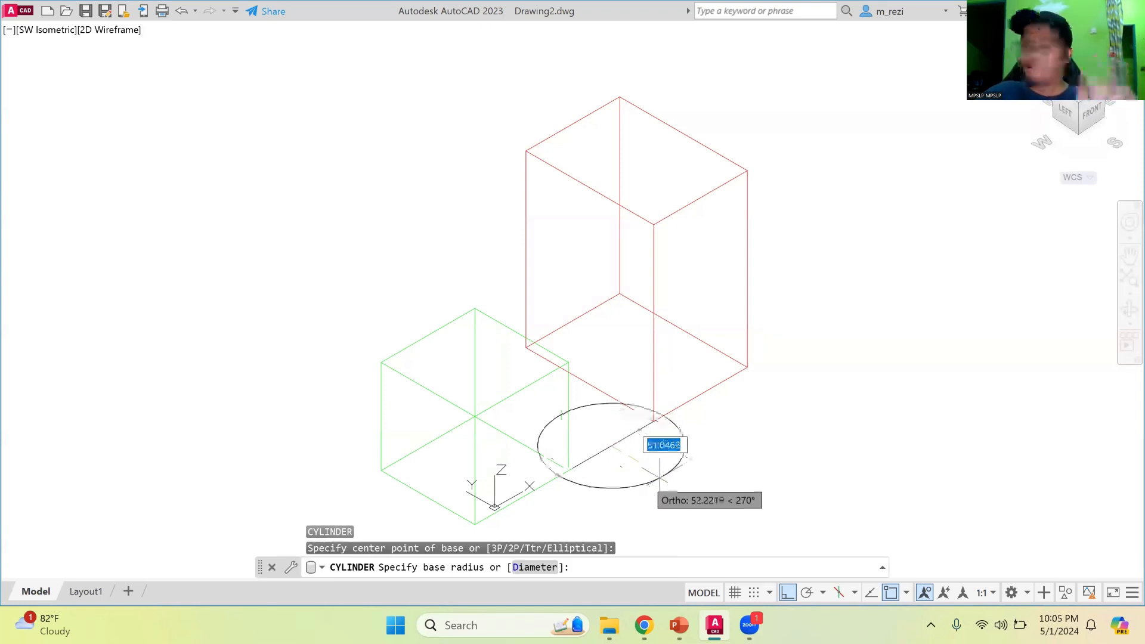
type("50")
key("Return")
key("F8")
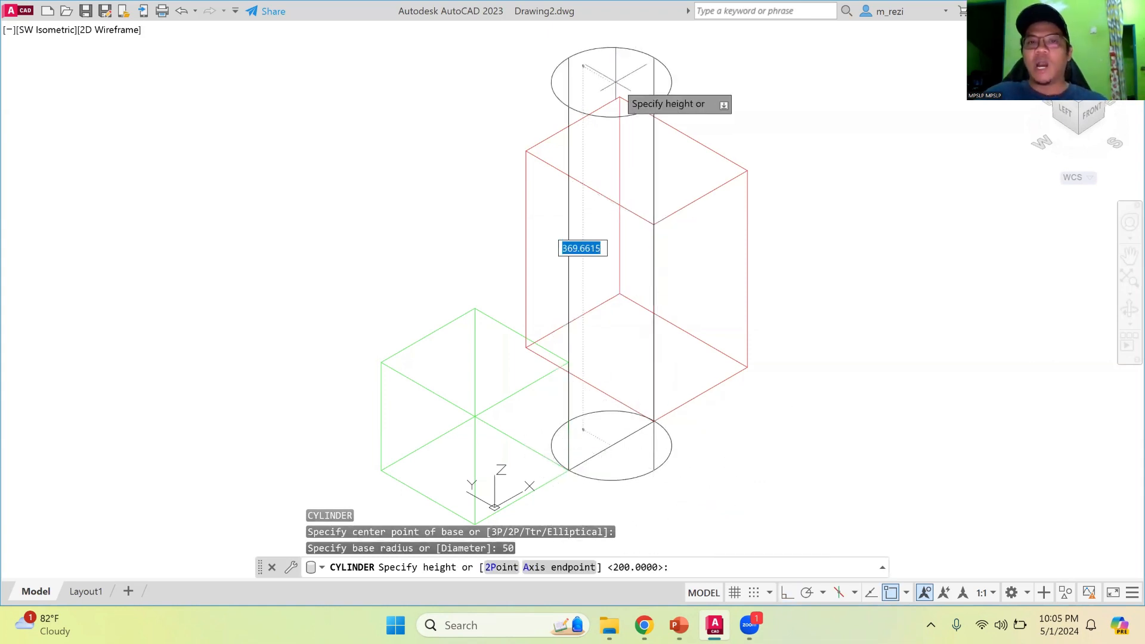
type("150")
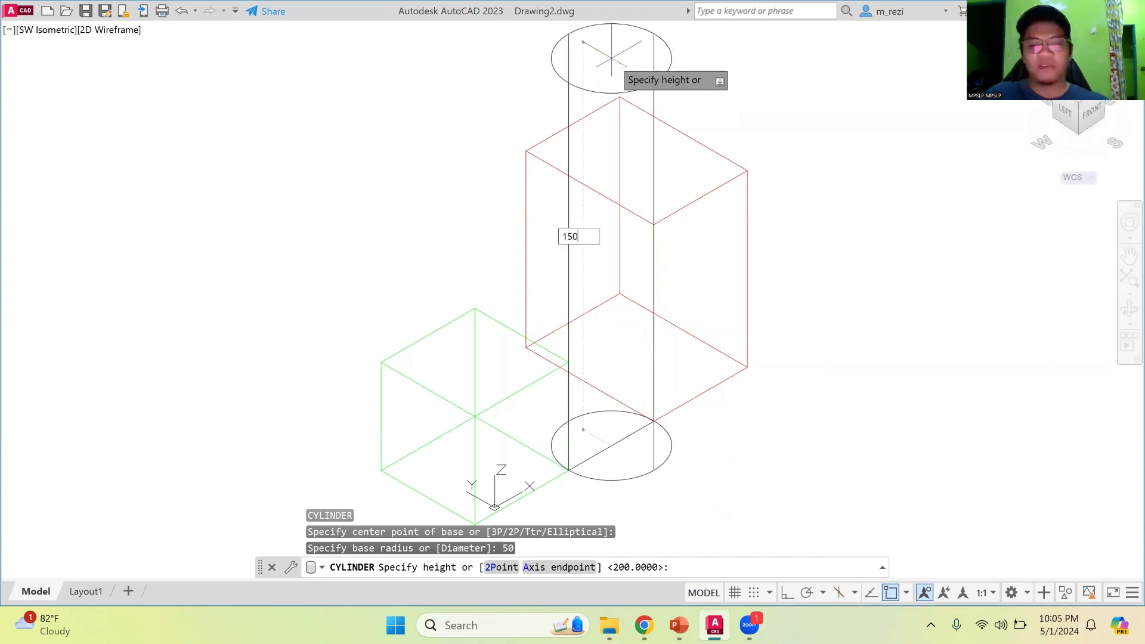
key("Return")
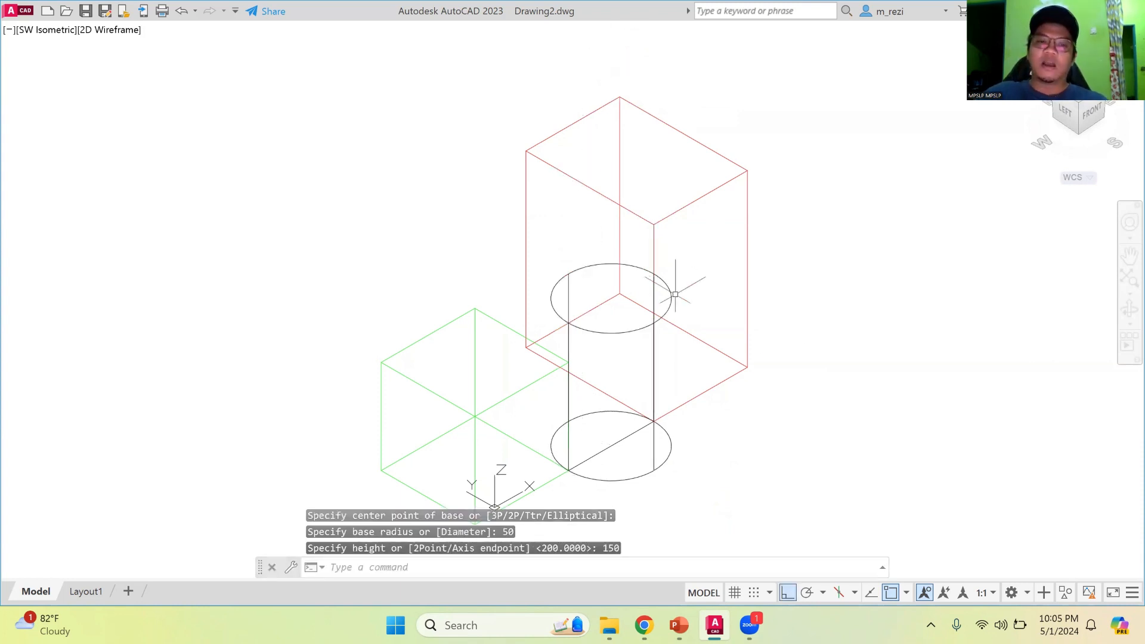
left_click(611, 445)
key("Delete")
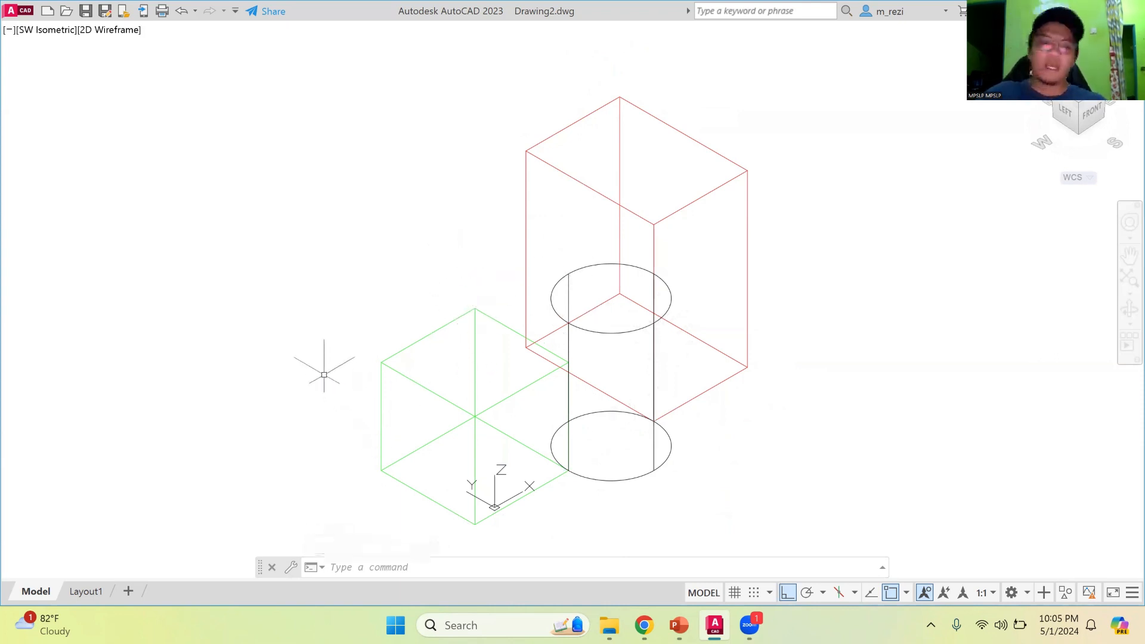
Draw a 100-unit helper line along the Y axis from the green box's outer bottom corner with ortho on.
key("Return")
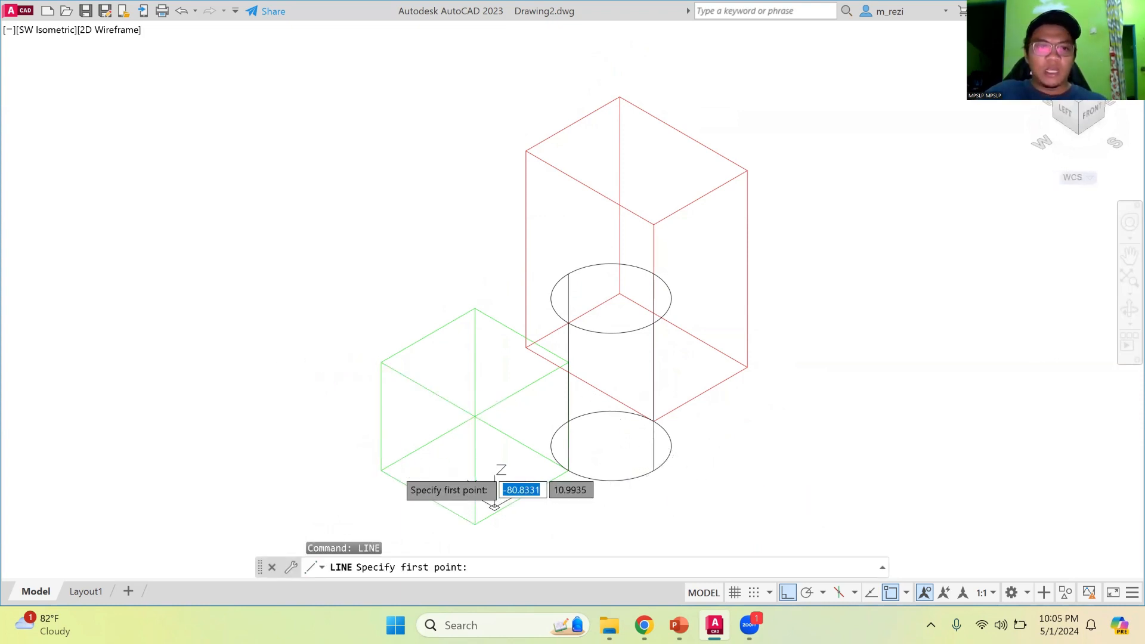
left_click(381, 470)
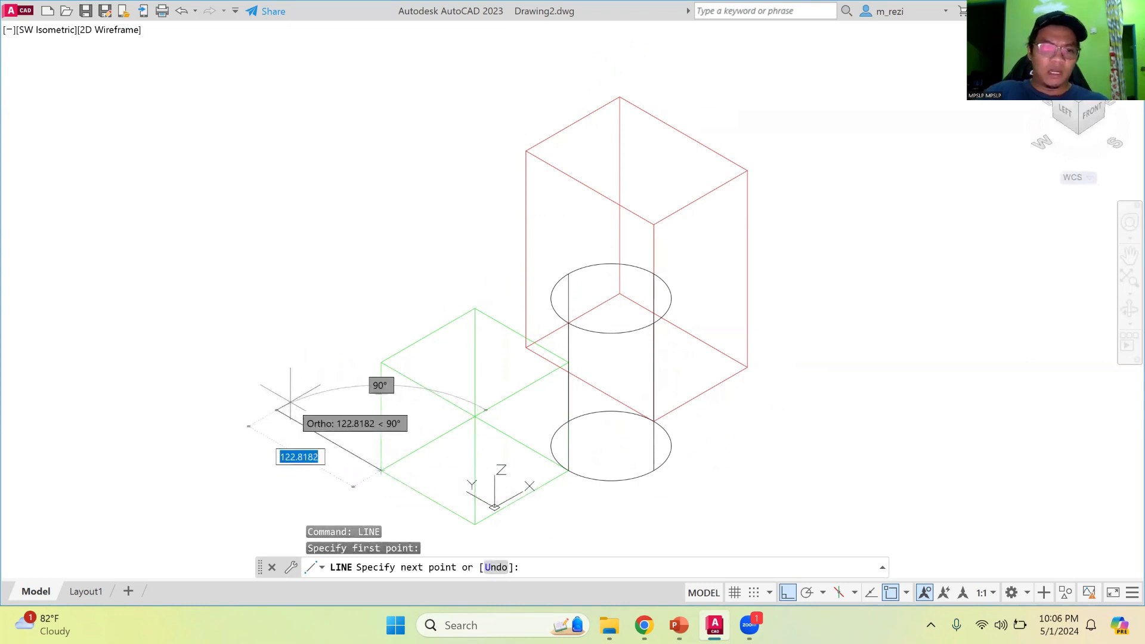
type("100")
key("Return")
key("Return")
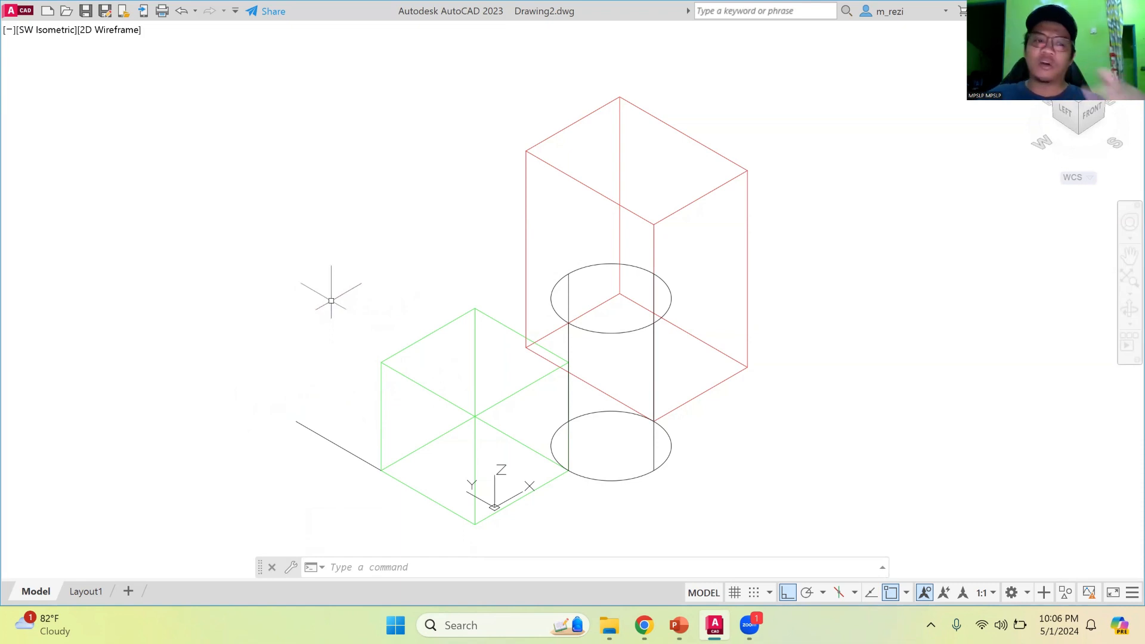
Draw a cone centred on the helper line's free end with base radius 50 and height 130, and delete the helper line.
type("e")
key("Return")
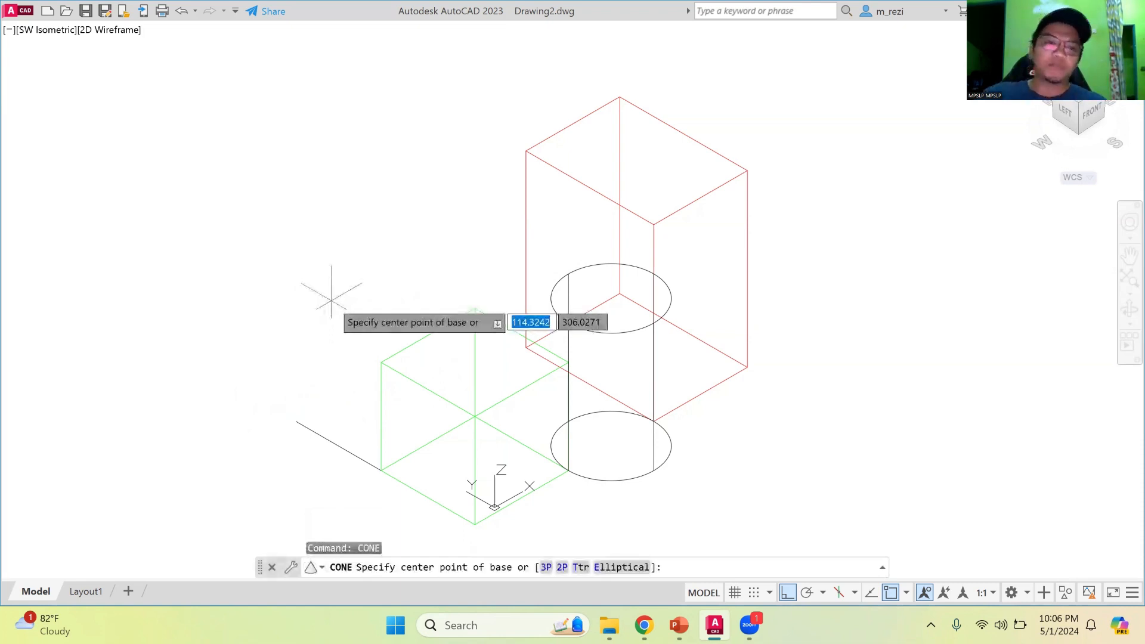
left_click(295, 423)
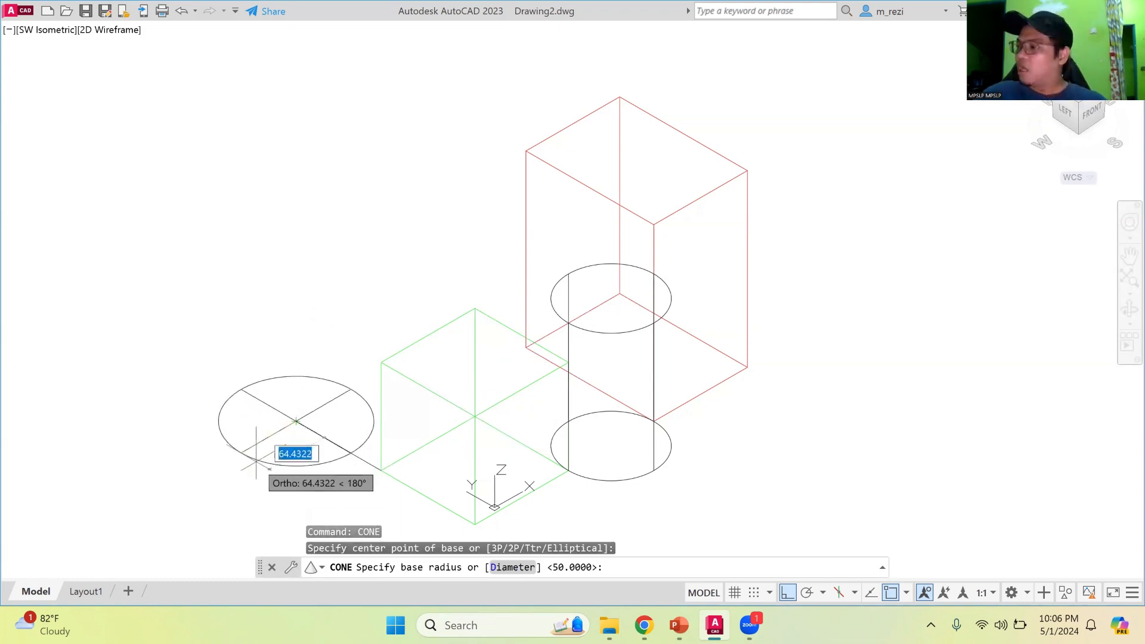
type("50")
key("Return")
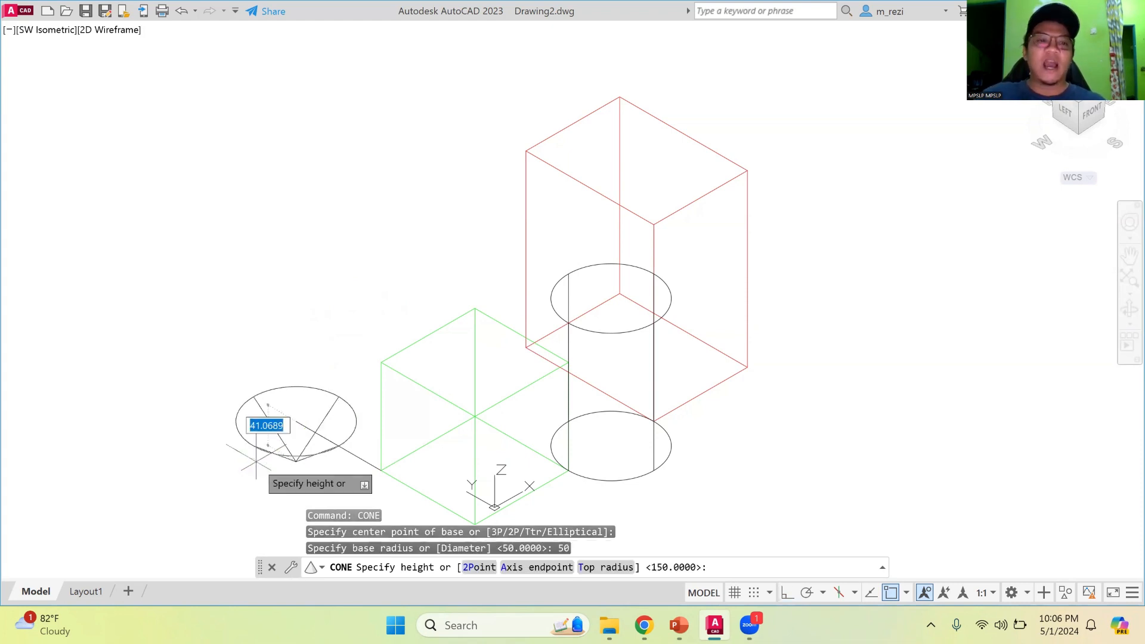
key("F8")
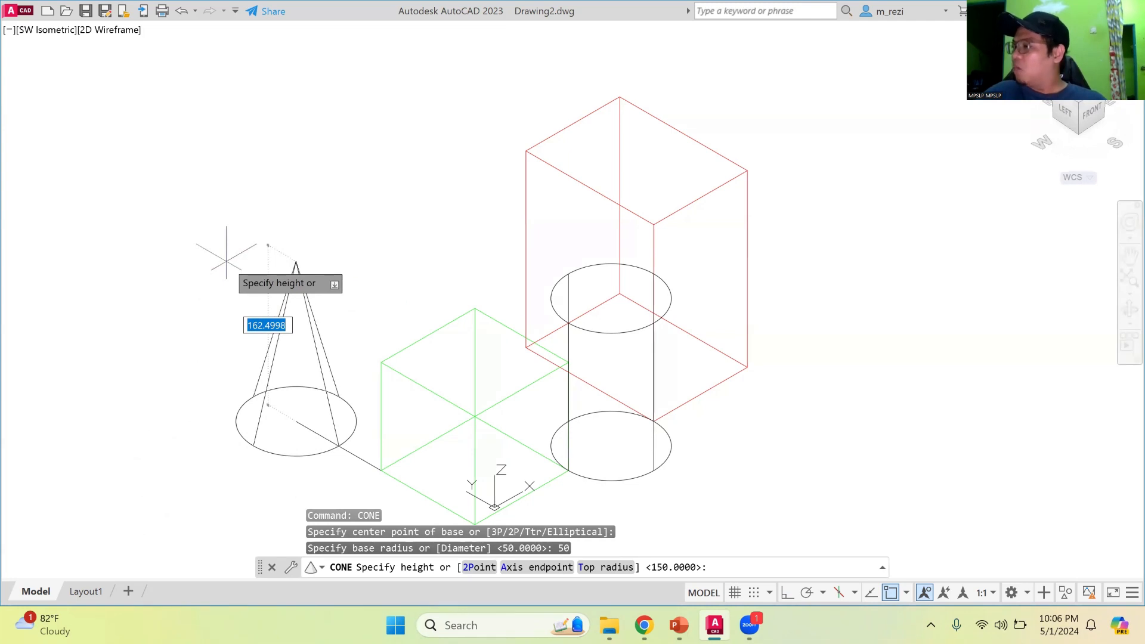
type("13")
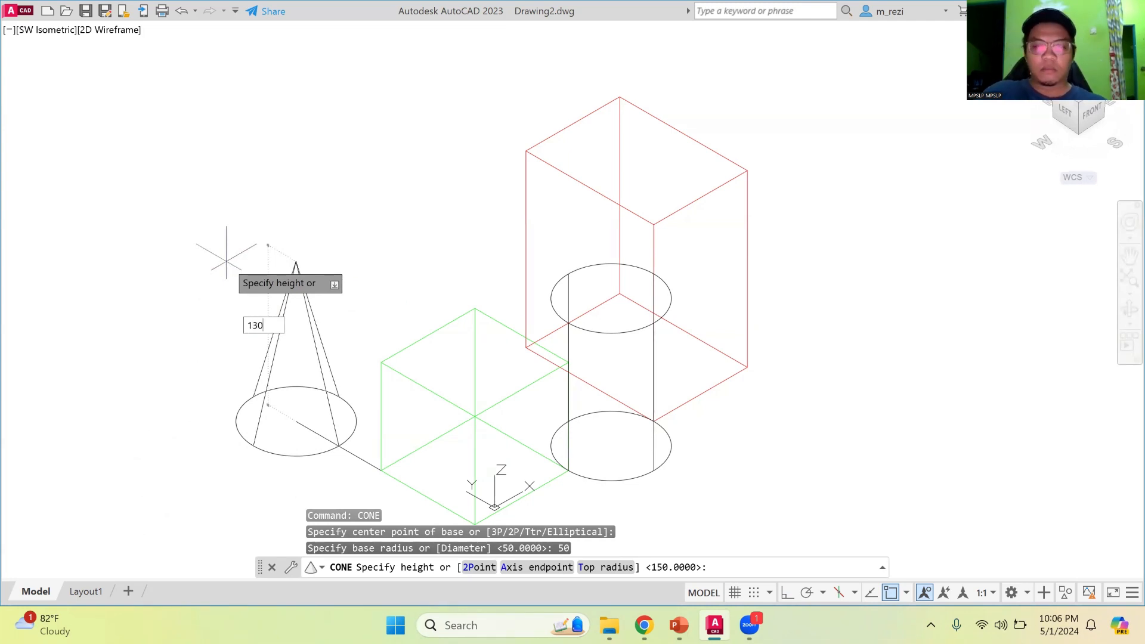
type("0")
key("Return")
key("F8")
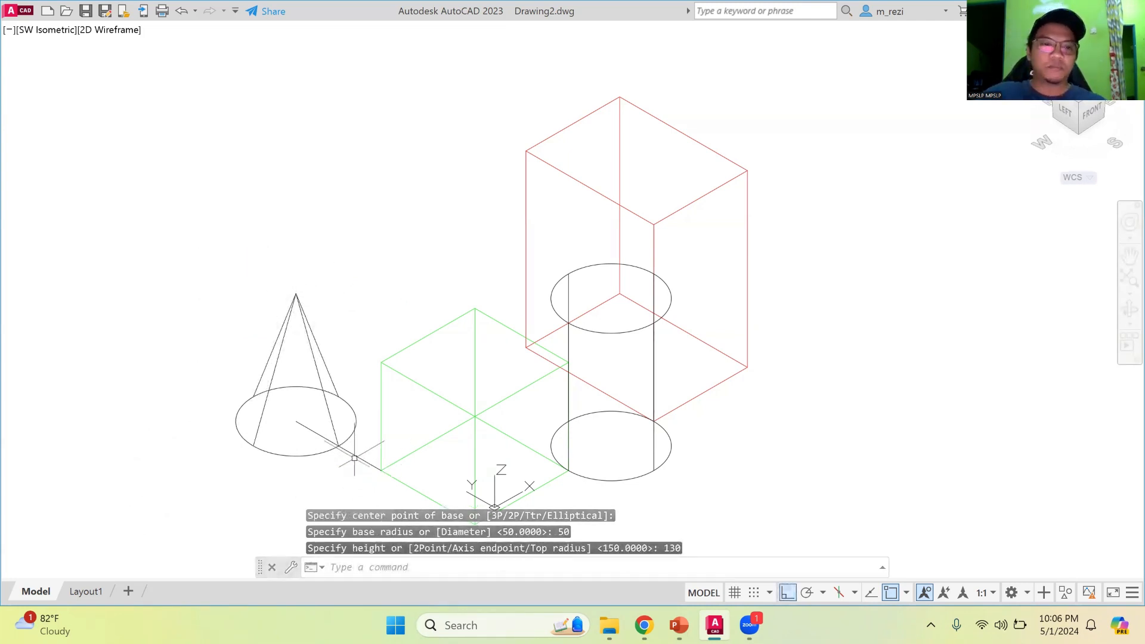
left_click(354, 456)
key("Delete")
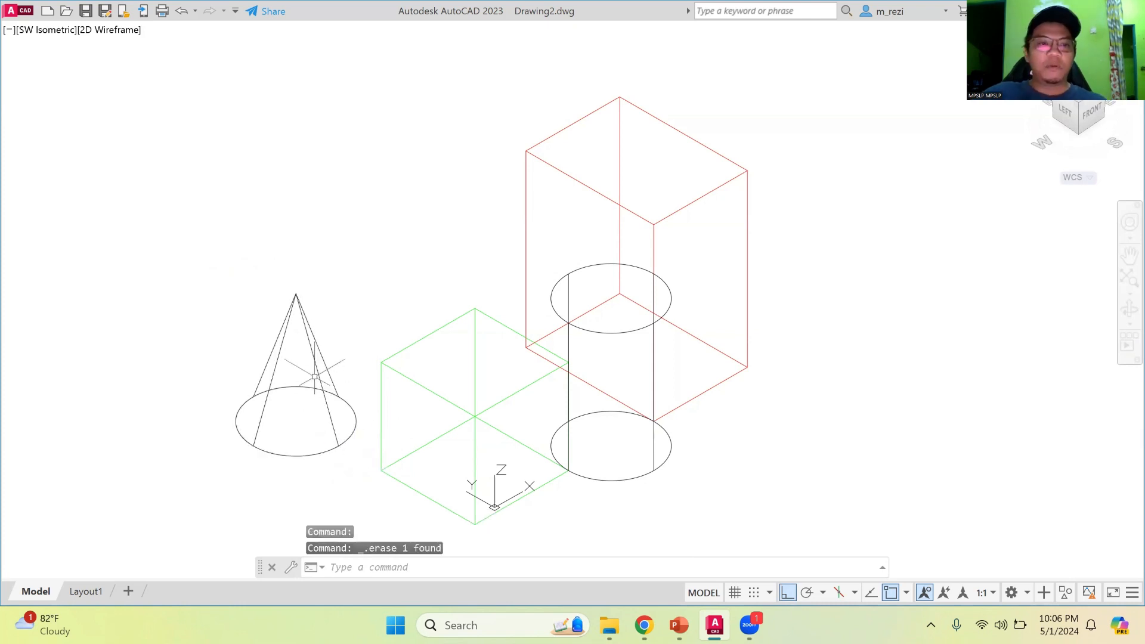
Change the cone's color to Magenta in its properties and deselect it.
left_click(317, 366)
right_click(316, 366)
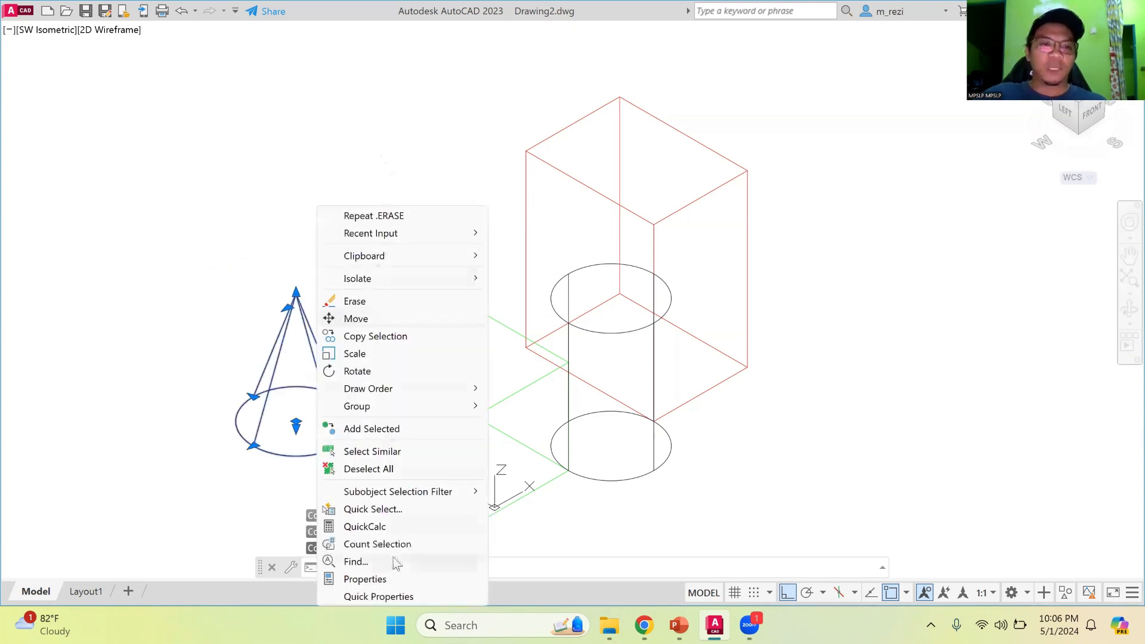
left_click(365, 579)
left_click(418, 100)
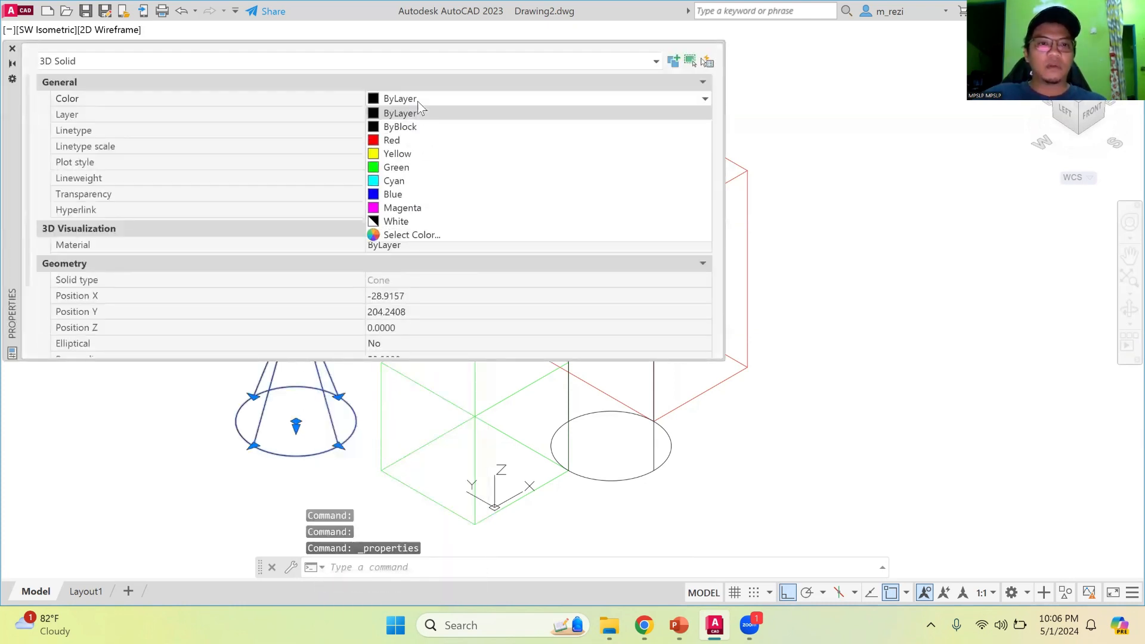
left_click(418, 207)
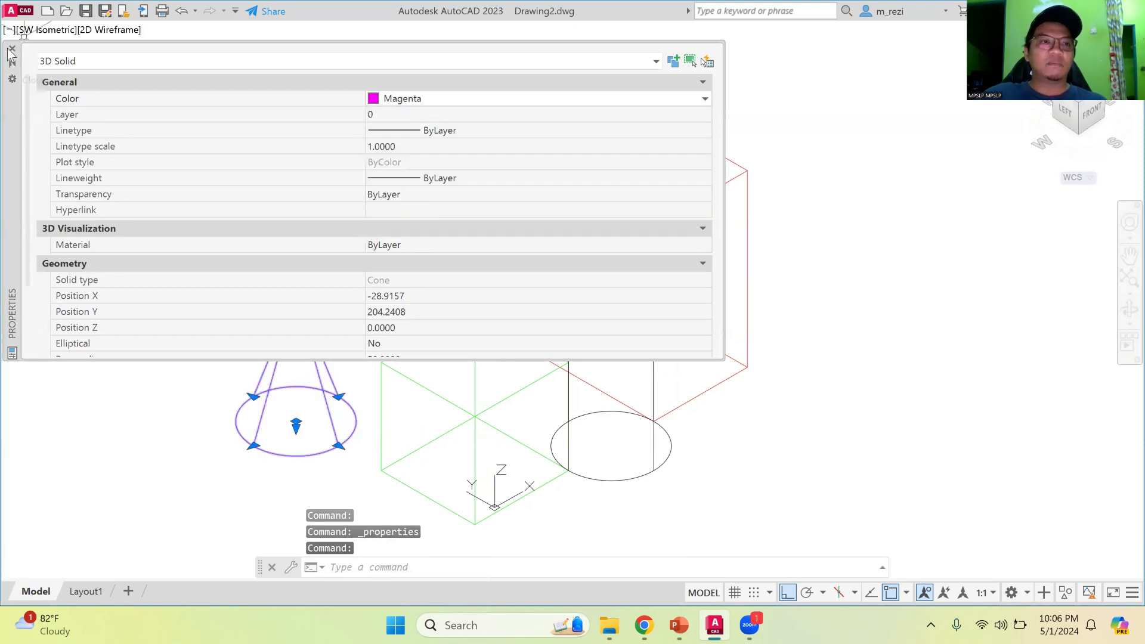
left_click(12, 49)
key("Escape")
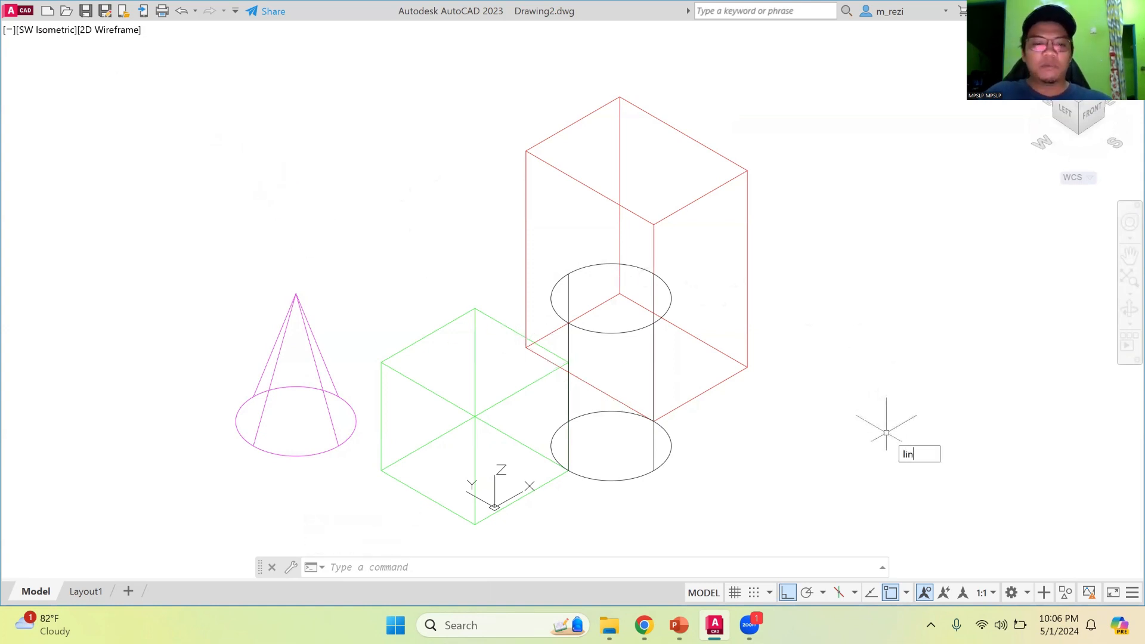
Draw a 150-unit helper line along the X axis from the cone's apex with ortho on.
key("Return")
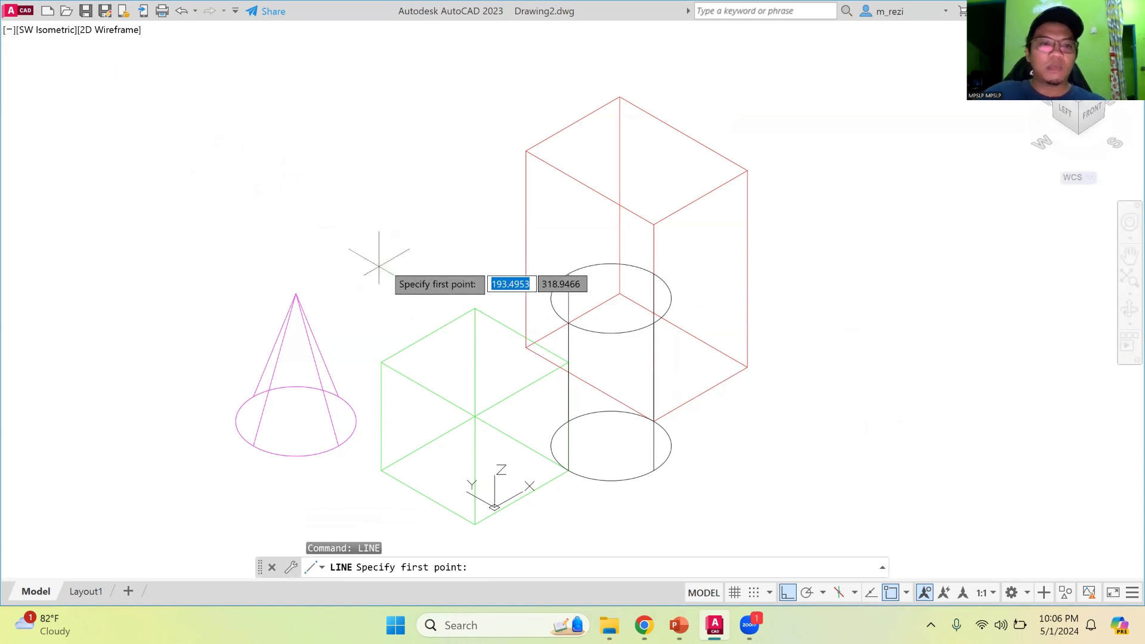
left_click(297, 293)
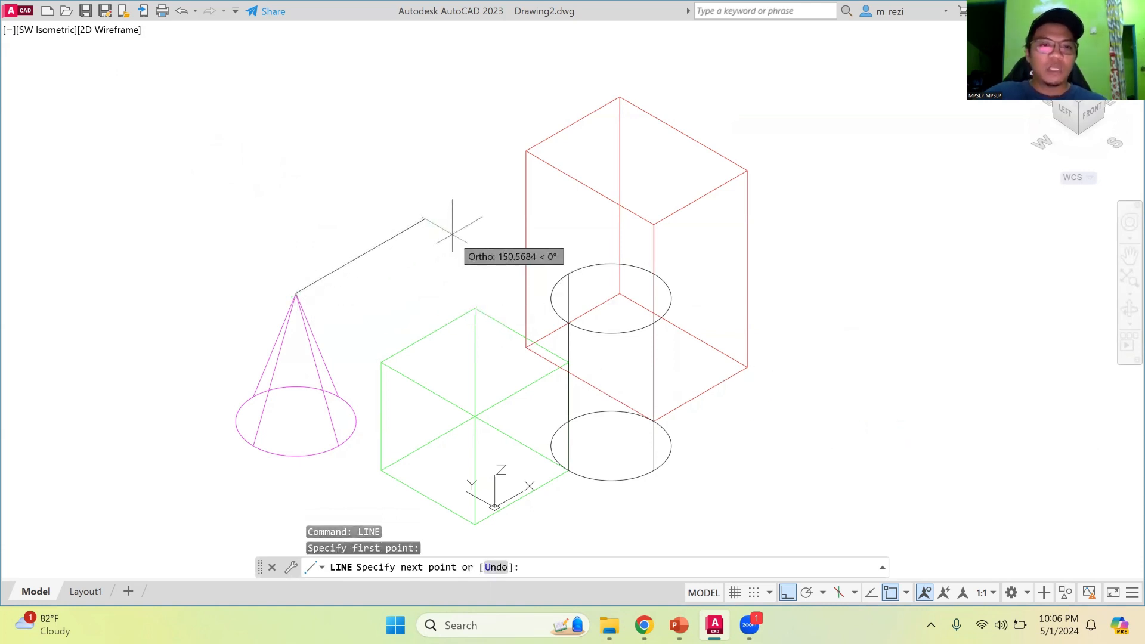
type("1")
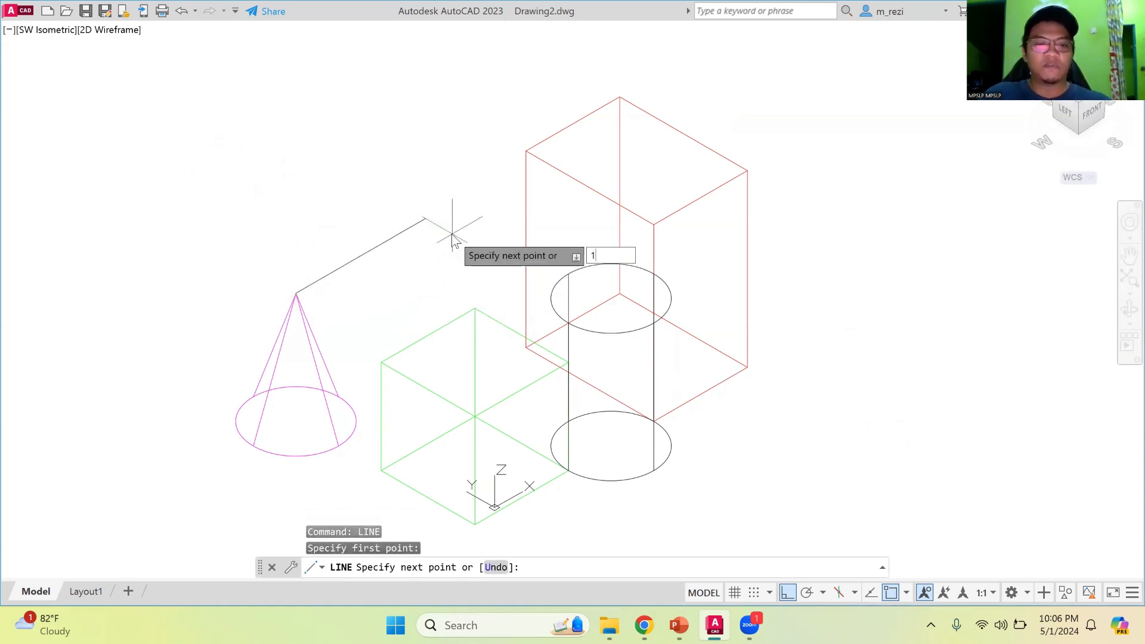
type("50")
key("Return")
key("Return")
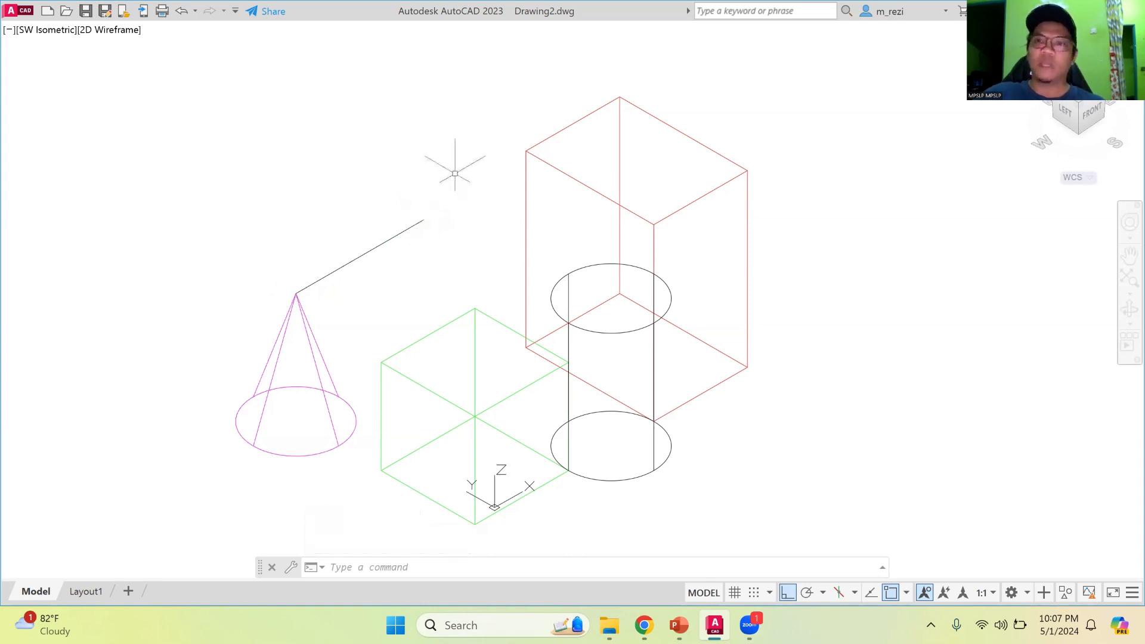
Draw a sphere of radius 40 centred on the free end of the cone's helper line, and delete the helper line.
type("e")
key("Return")
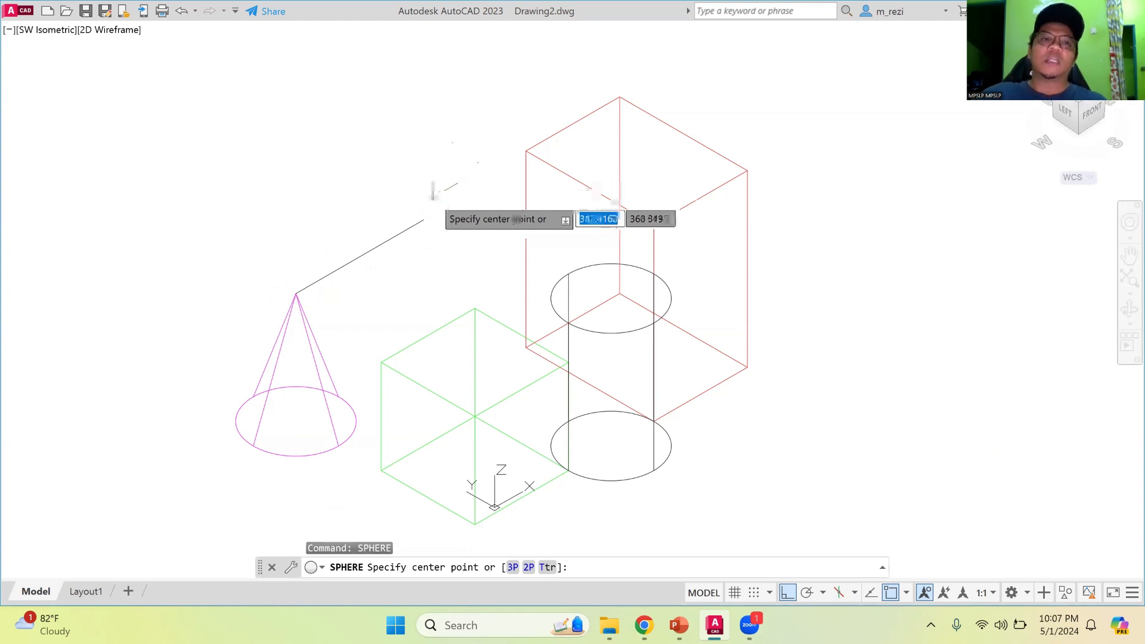
left_click(423, 220)
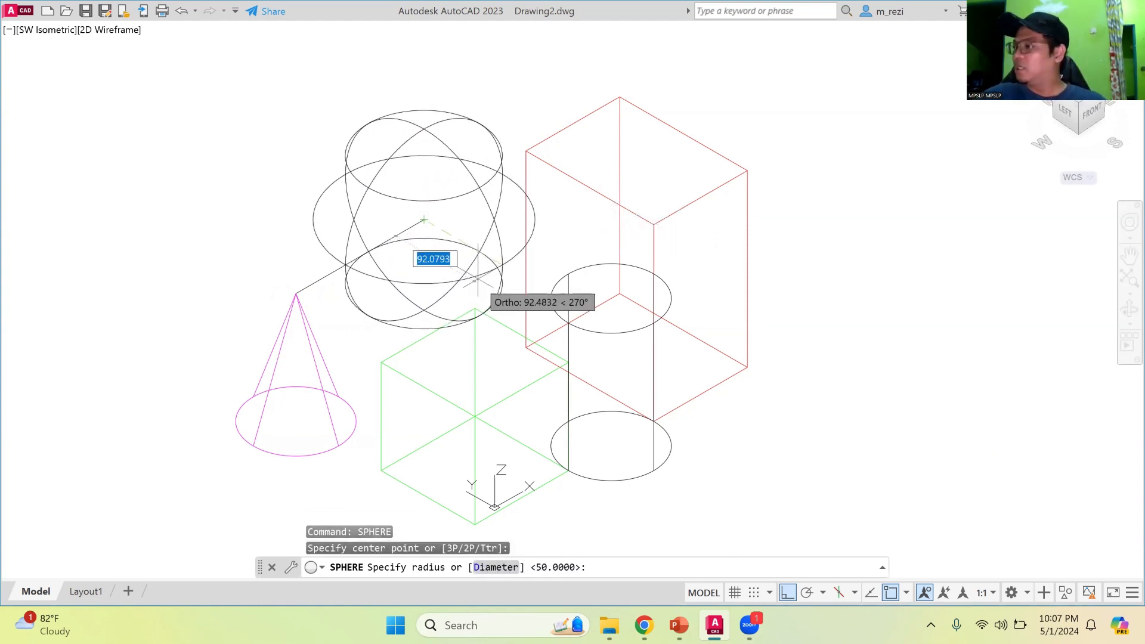
type("40")
key("Return")
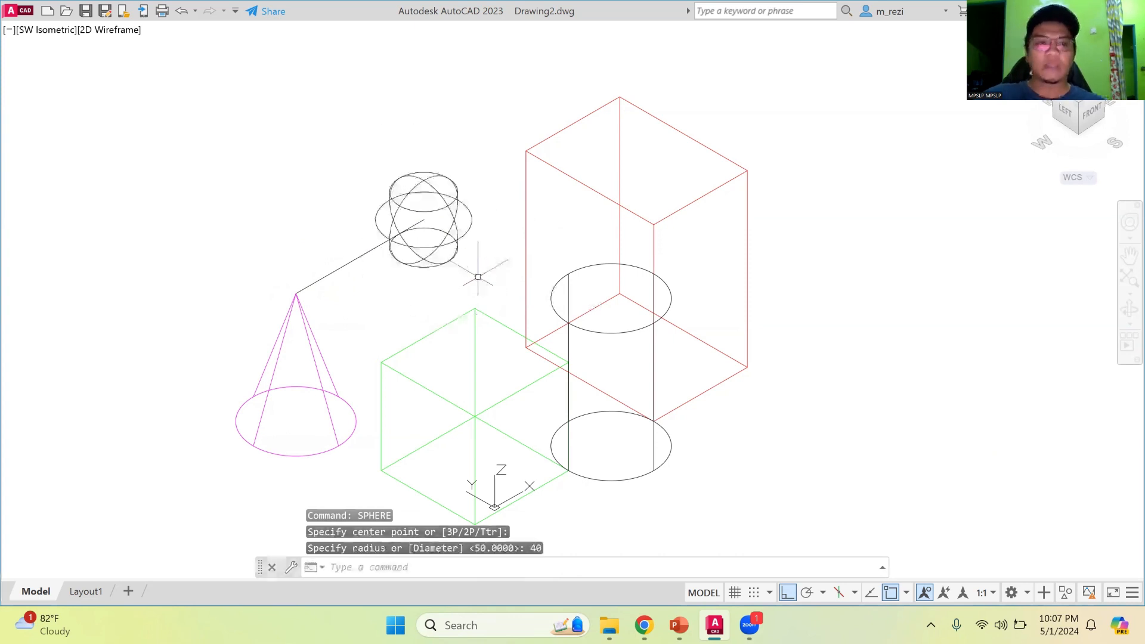
left_click(390, 240)
key("Delete")
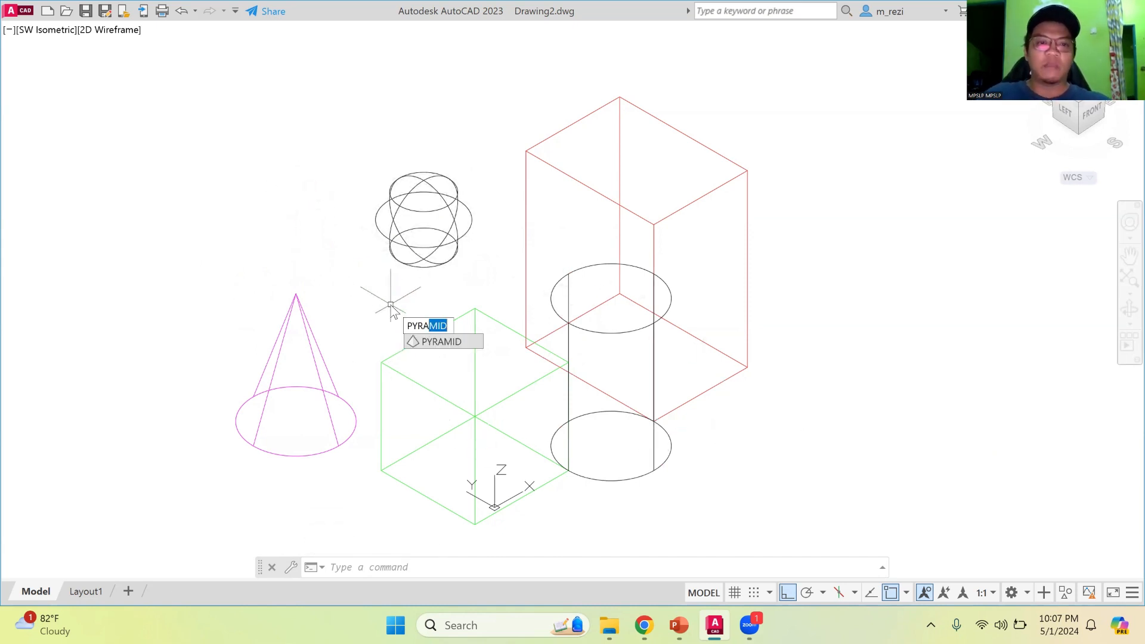
Draw a 150-unit helper line along the negative Y axis from the midpoint of the red box's outer bottom edge.
key("Return")
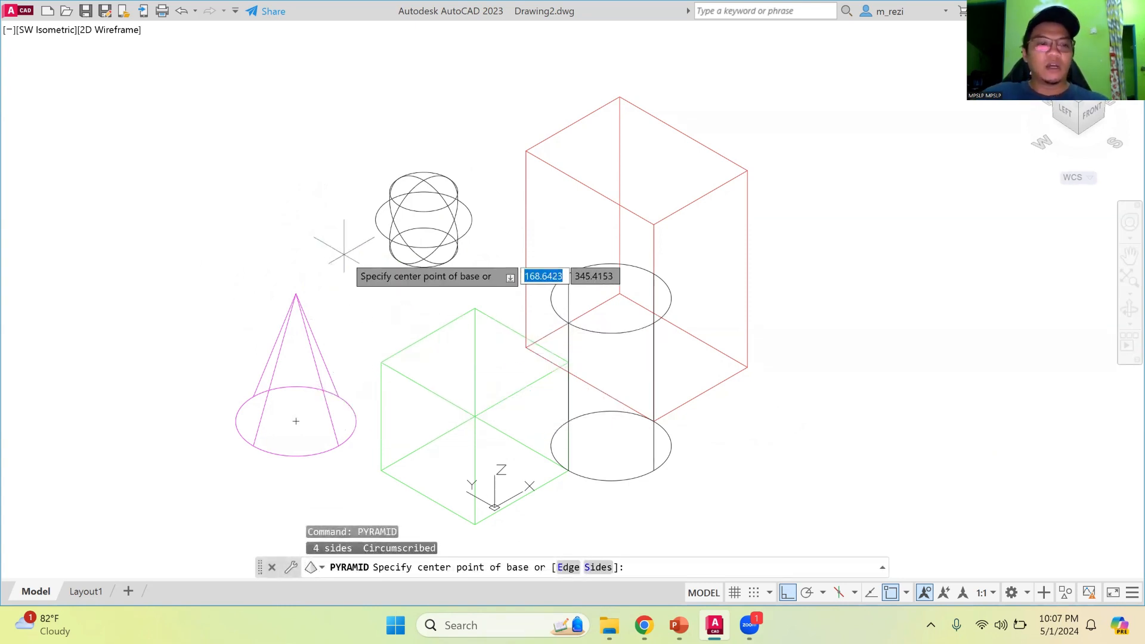
key("Escape")
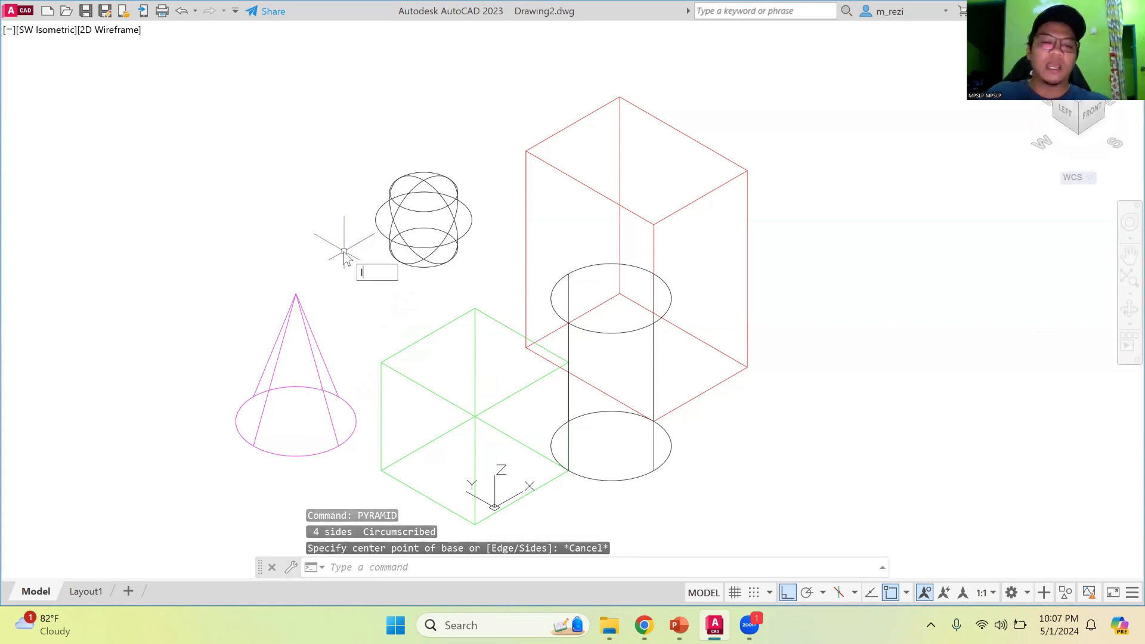
key("Return")
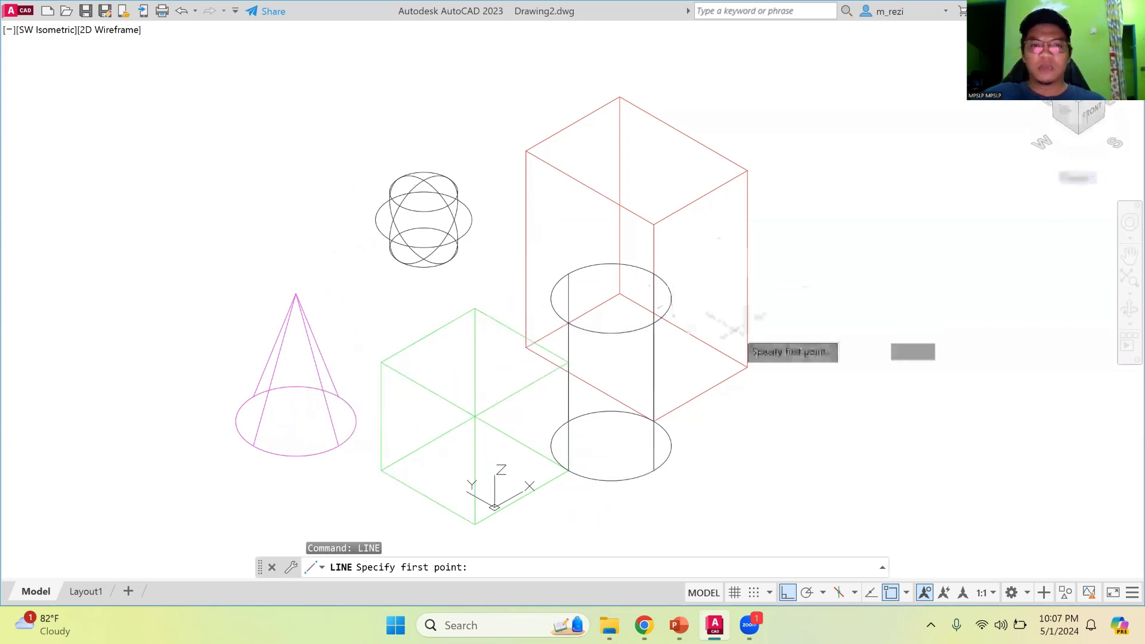
left_click(701, 394)
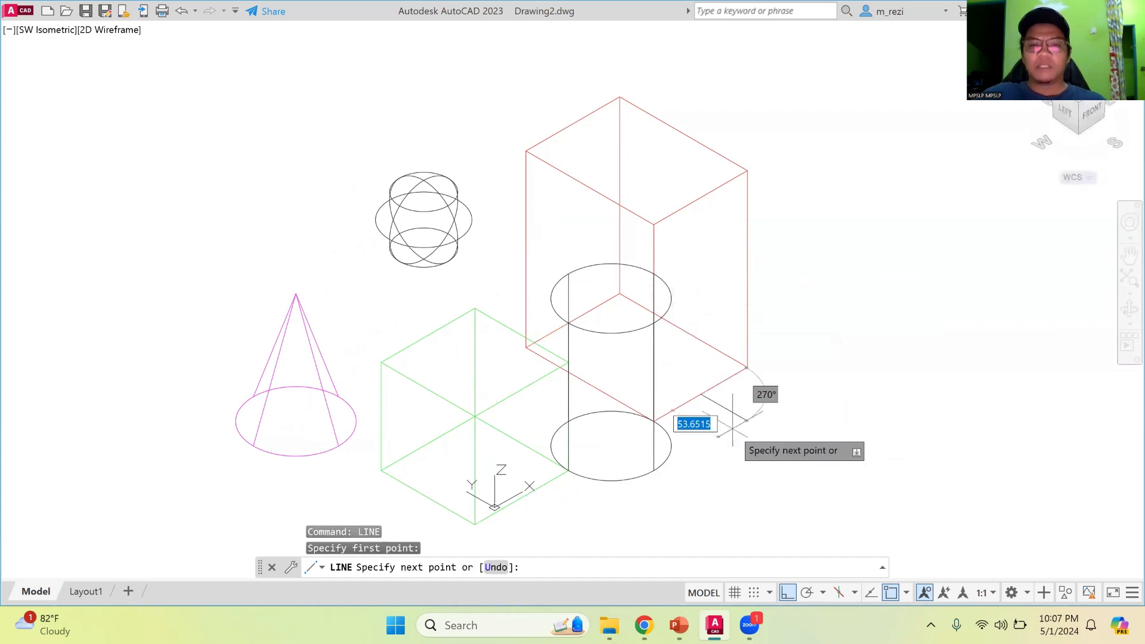
type("150")
key("Return")
key("Return")
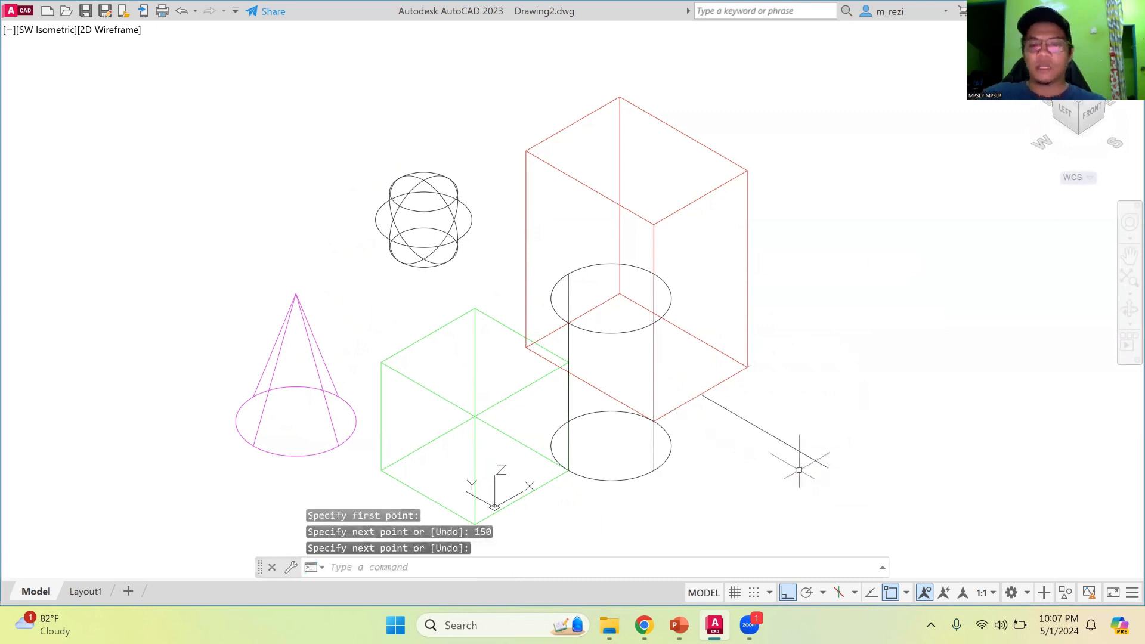
Draw a four-sided pyramid centred on the helper line's free end with base radius 70 and height 120, and delete the helper line.
type("pyrami")
key("Return")
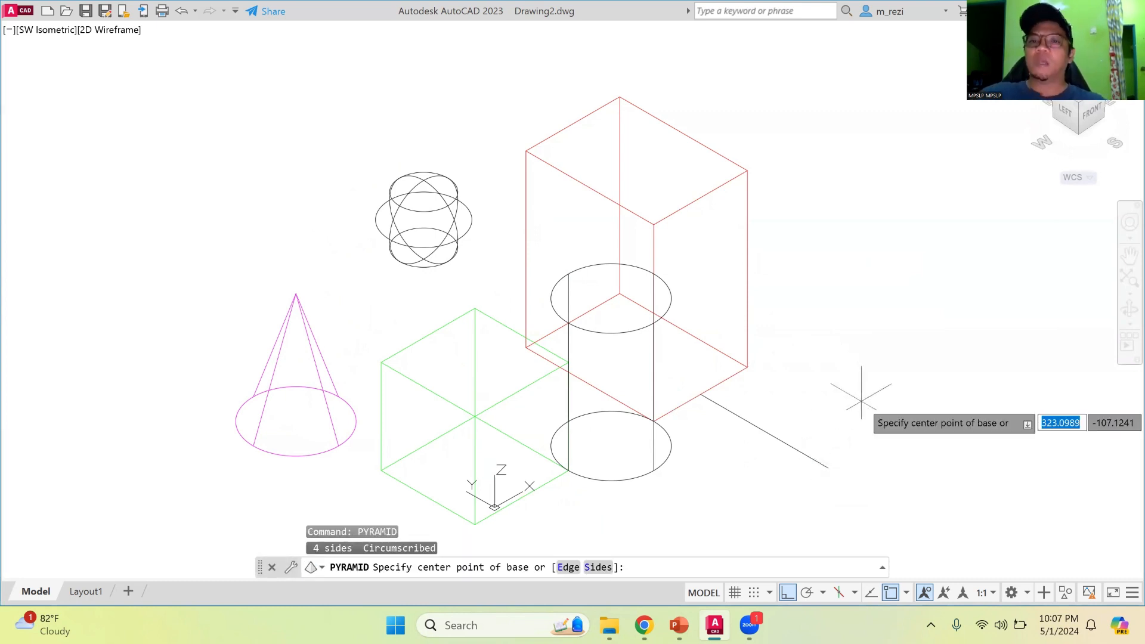
left_click(827, 468)
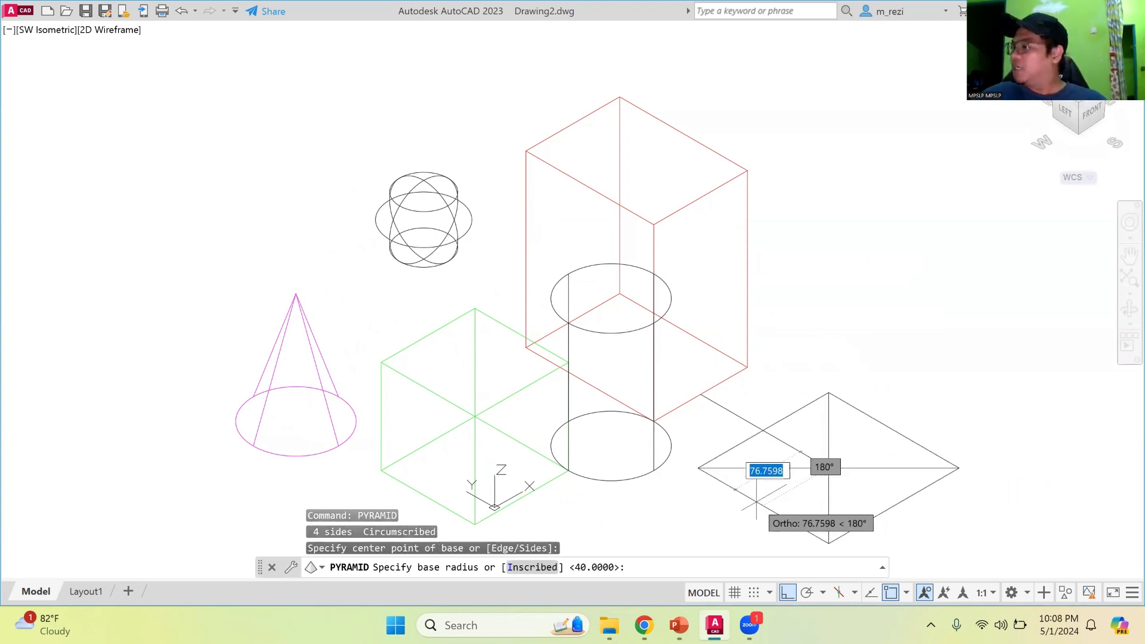
type("70")
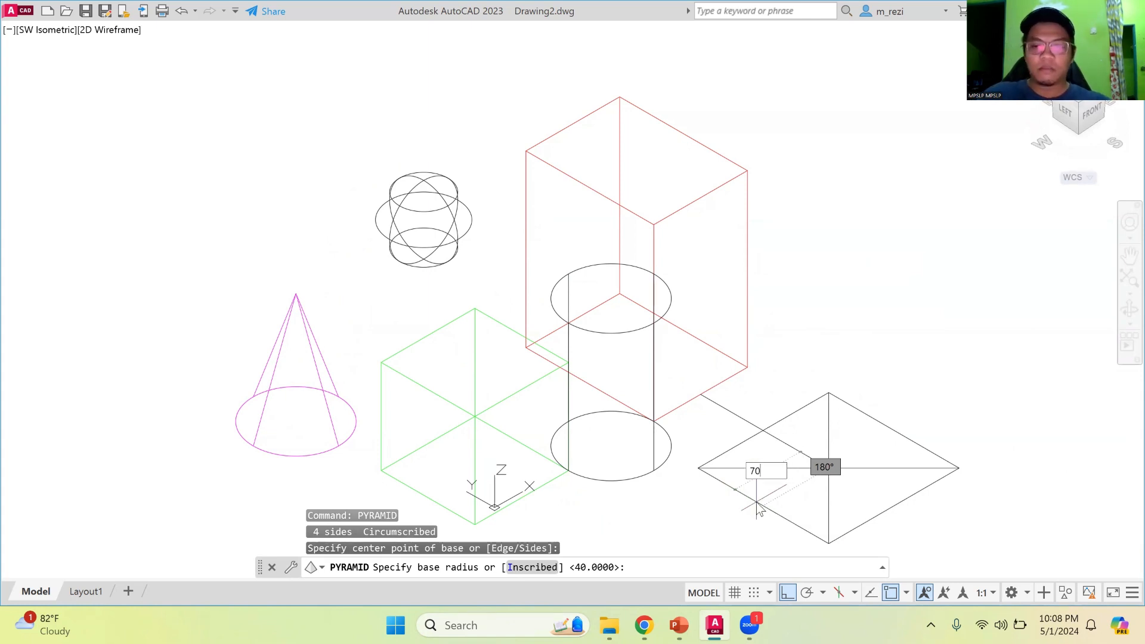
key("Return")
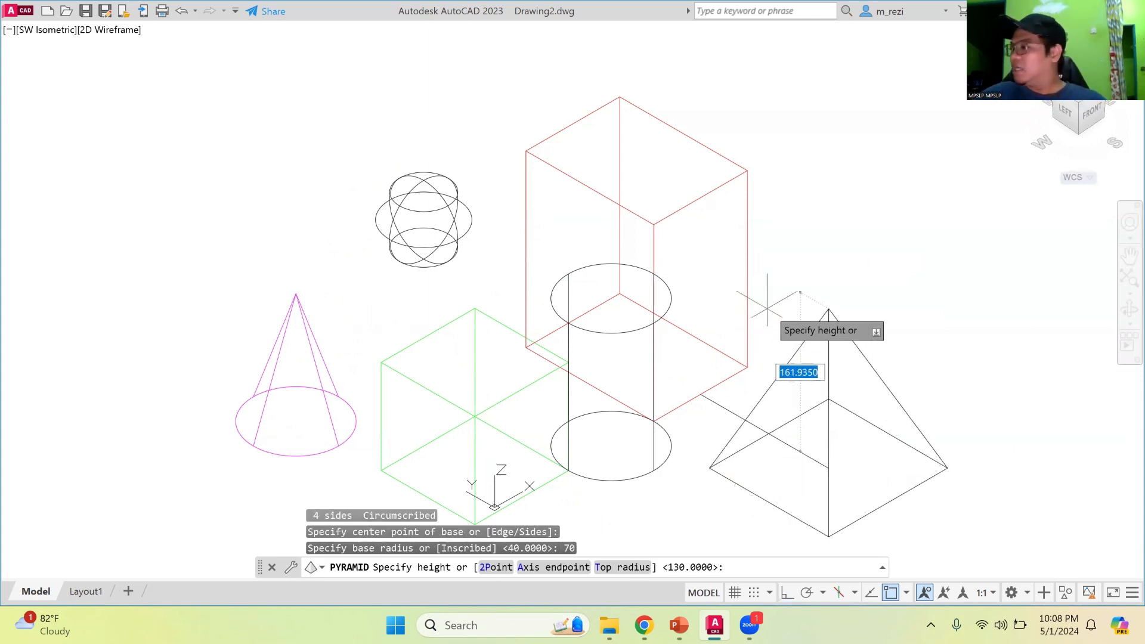
type("120")
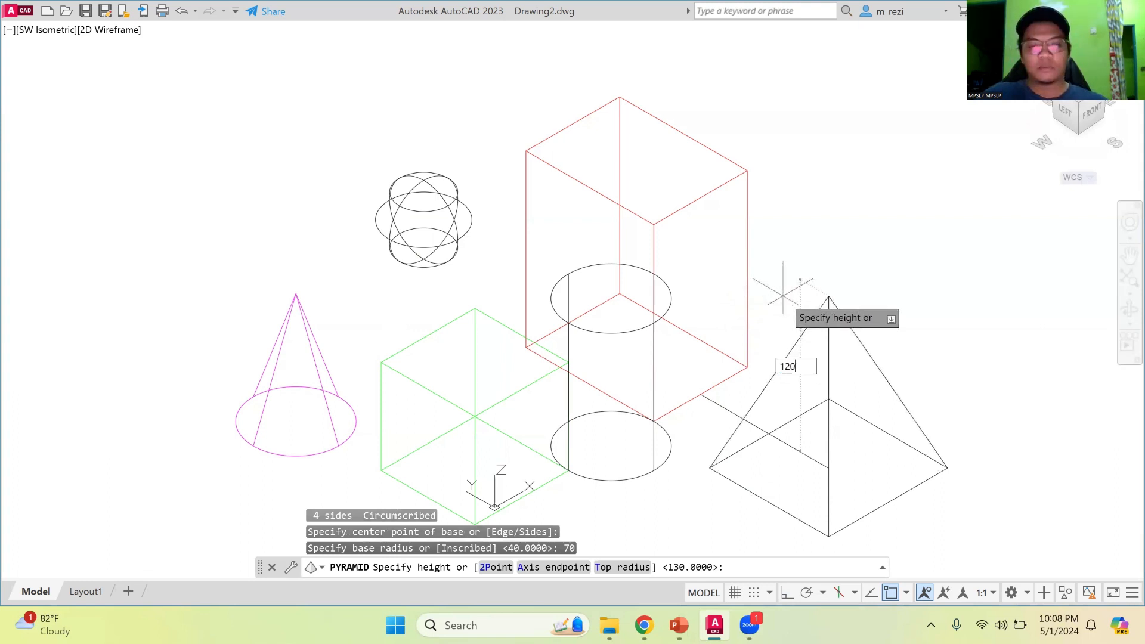
key("Return")
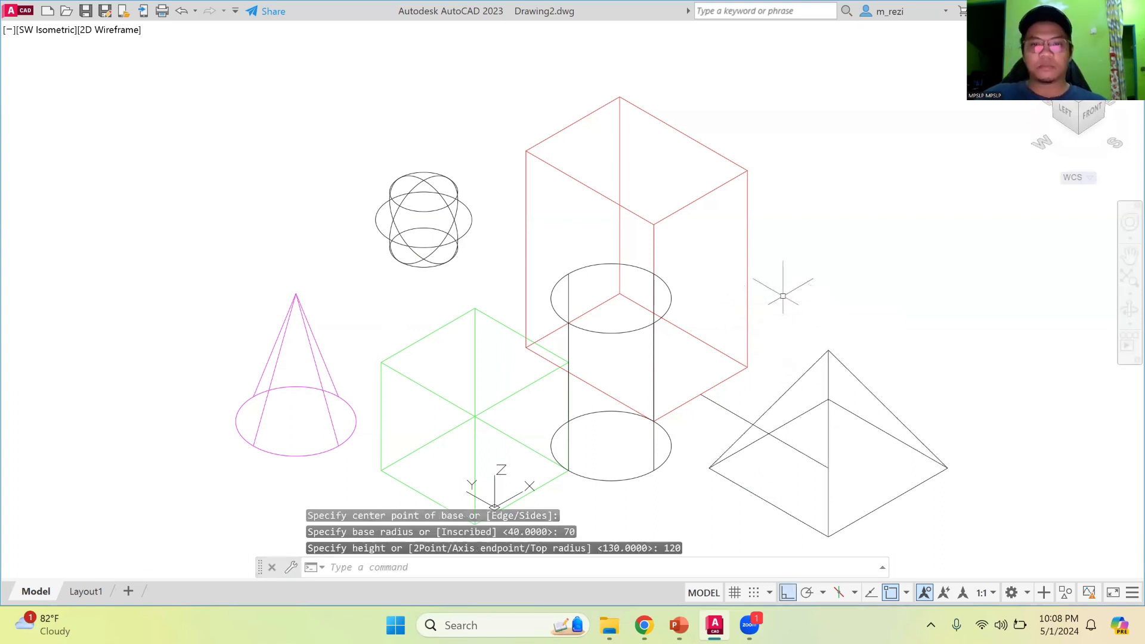
left_click(732, 412)
key("Delete")
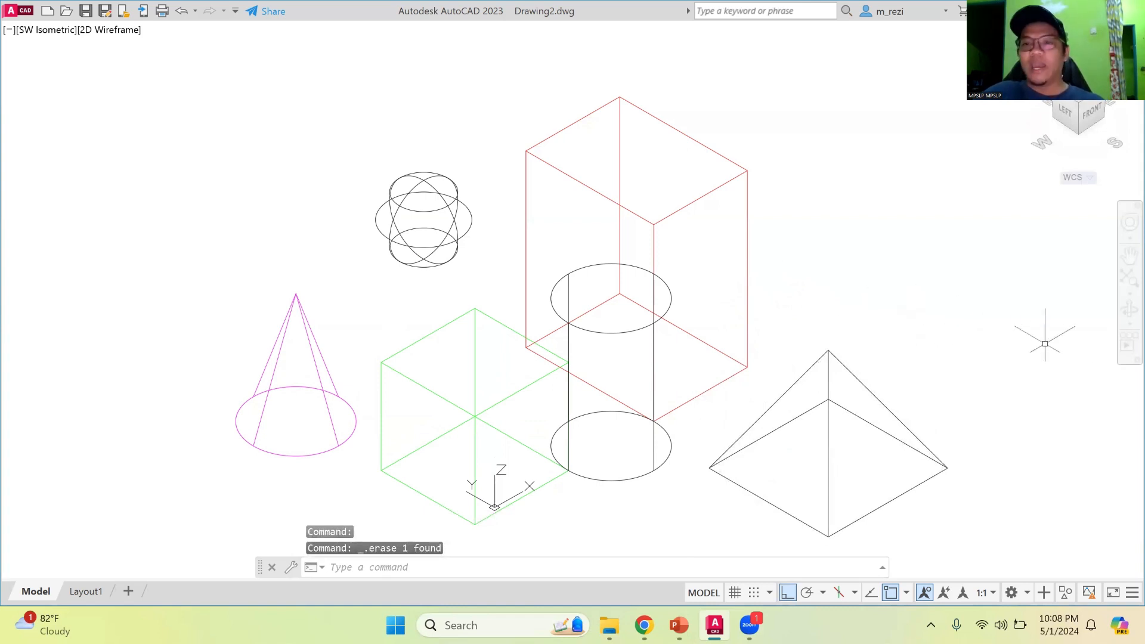
Change the pyramid's color to Blue in its properties and clear the selection.
left_click(1128, 257)
left_click_drag(877, 332, 822, 210)
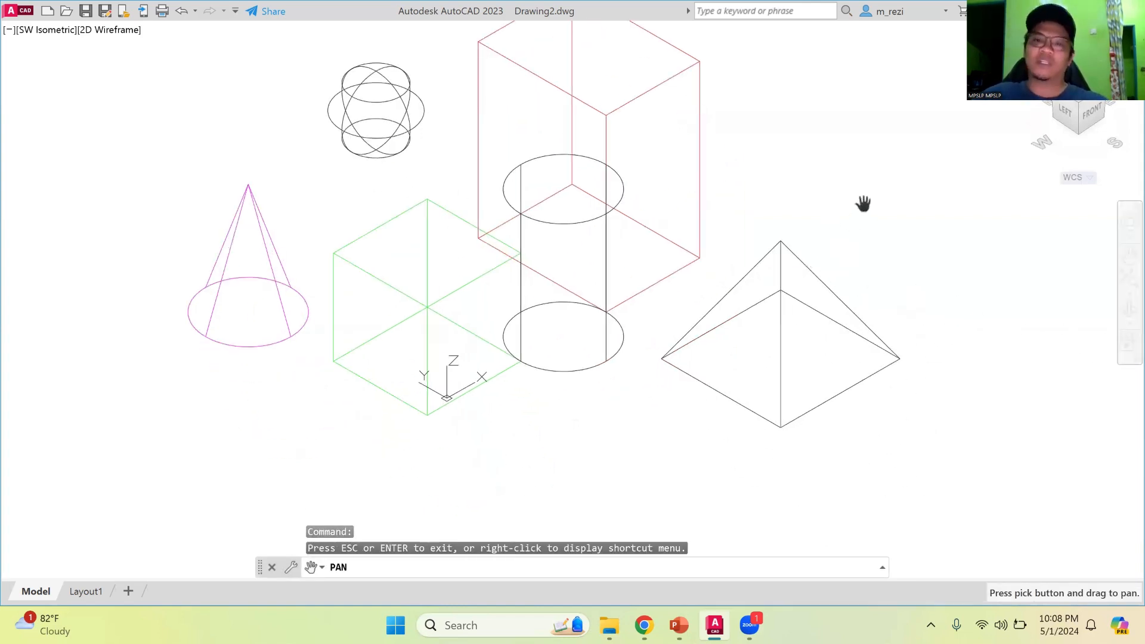
key("Escape")
left_click(798, 260)
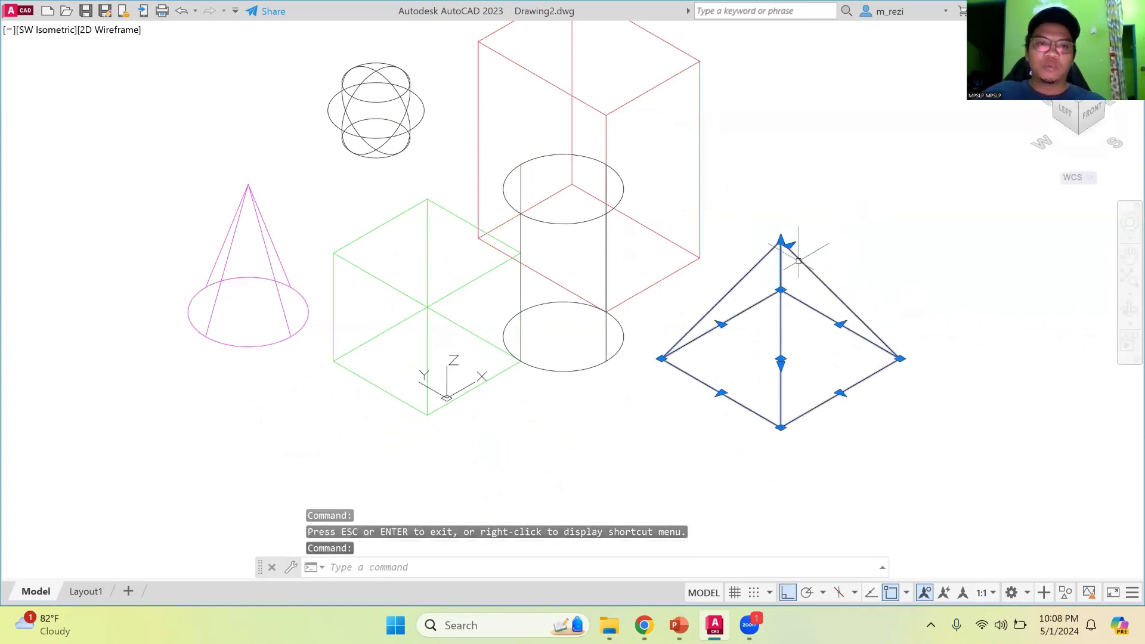
right_click(799, 260)
left_click(839, 582)
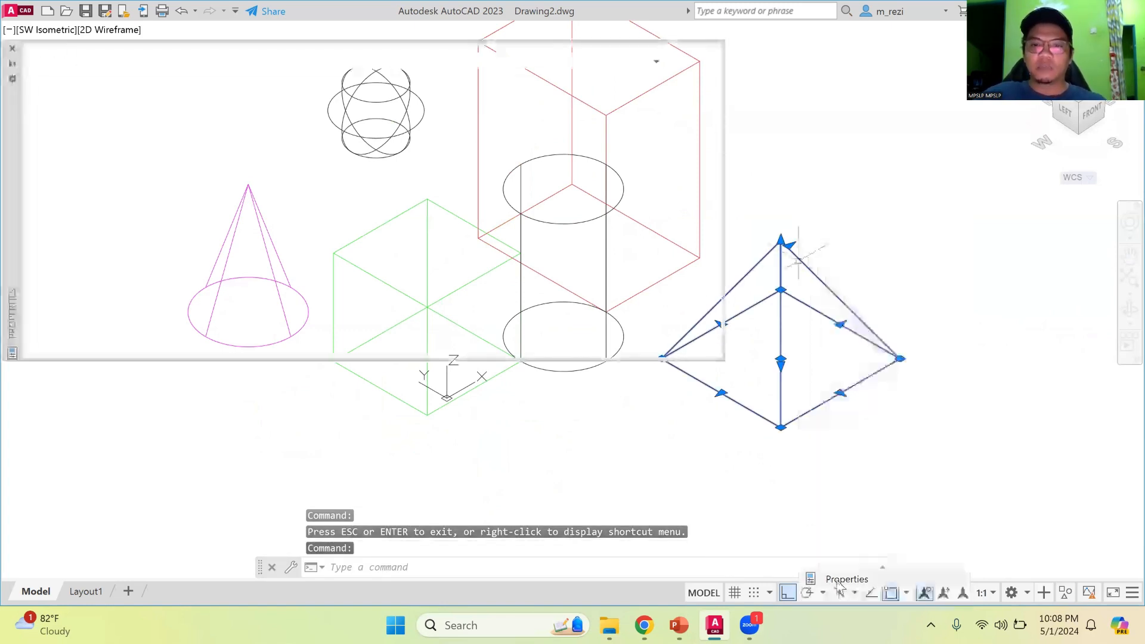
left_click(436, 99)
left_click(435, 99)
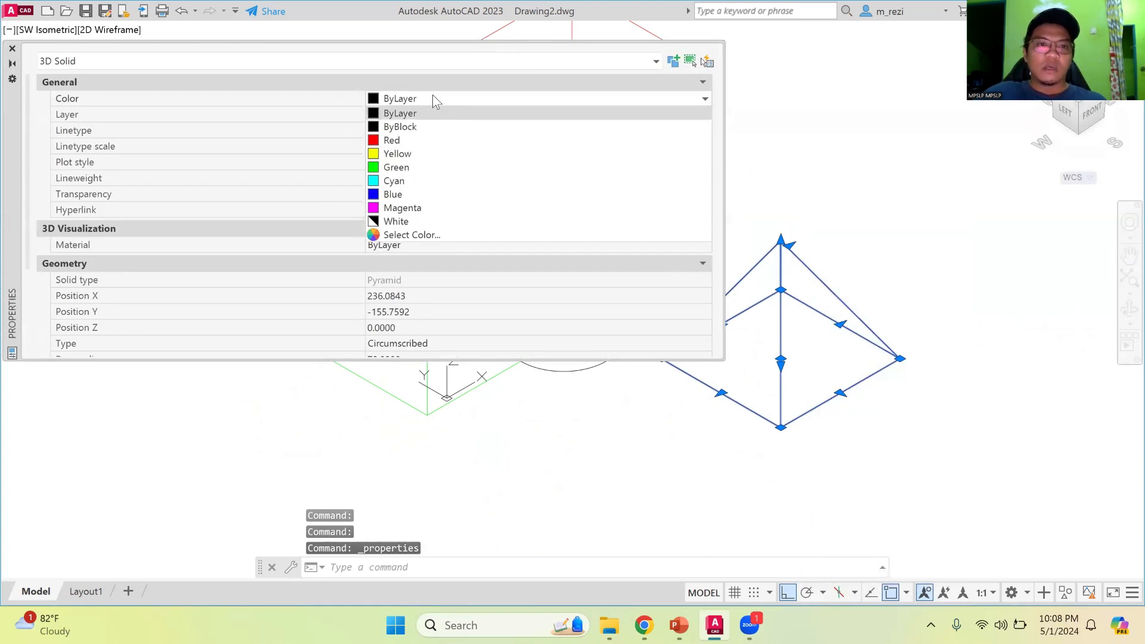
left_click(394, 194)
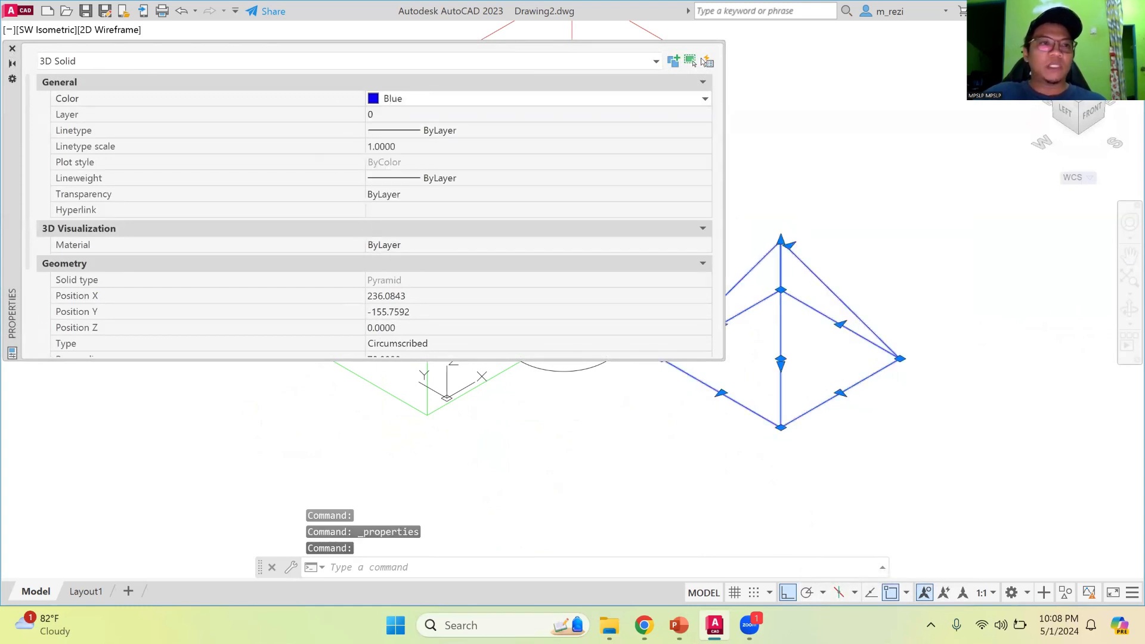
left_click(12, 50)
left_click(401, 130)
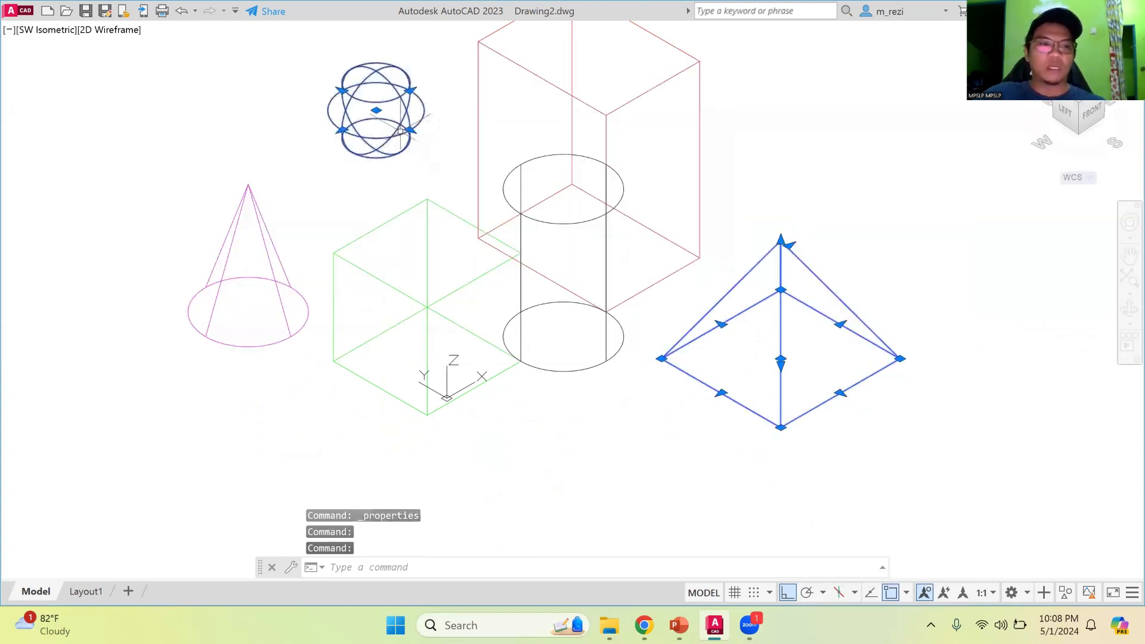
key("Escape")
Change the sphere's color to Cyan in its properties and deselect it.
left_click(400, 130)
right_click(401, 133)
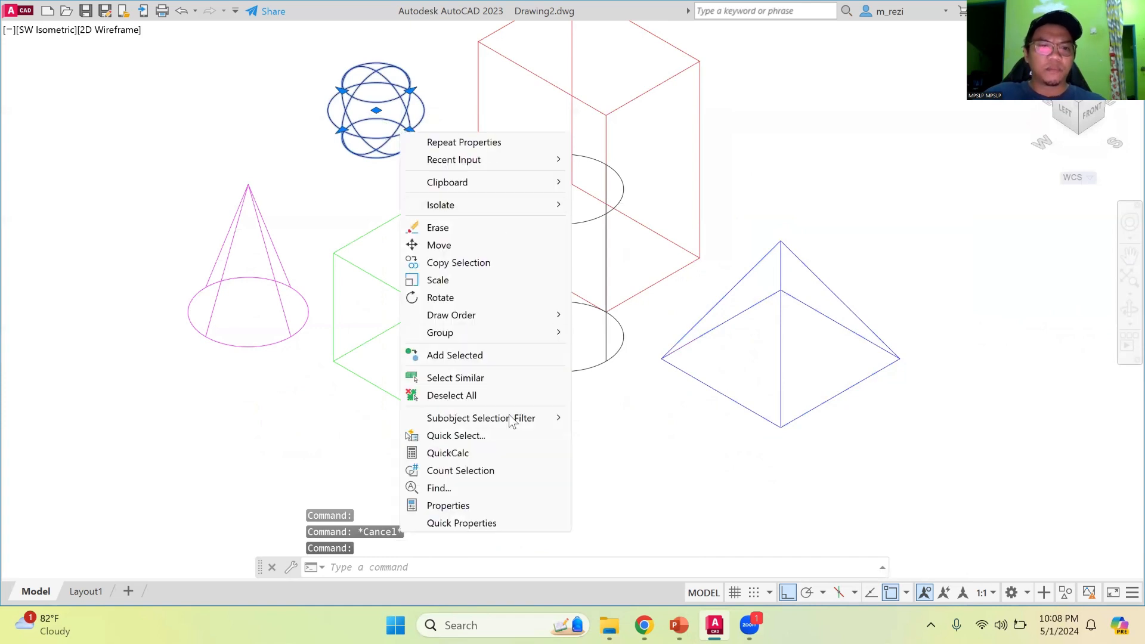
left_click(448, 506)
left_click(425, 98)
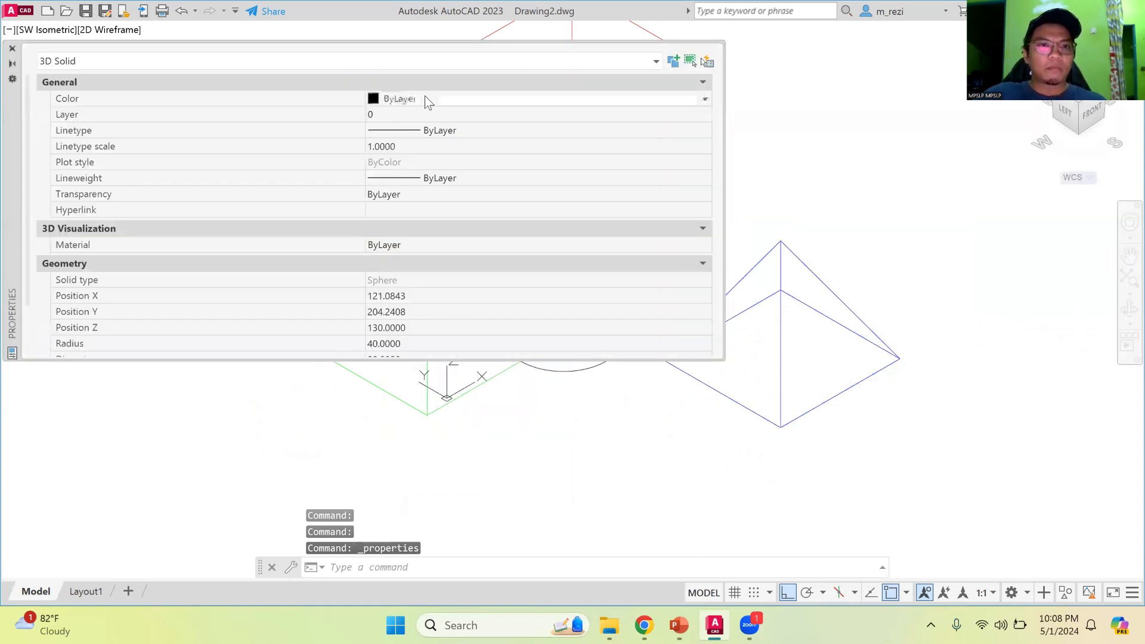
left_click(425, 97)
left_click(394, 180)
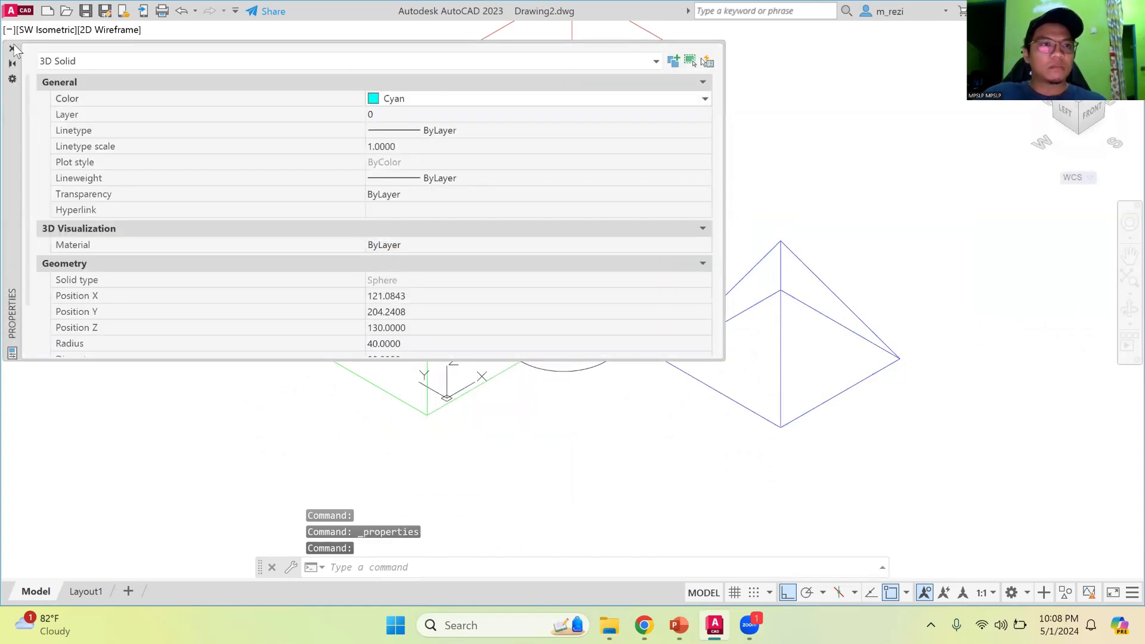
left_click(12, 48)
key("Escape")
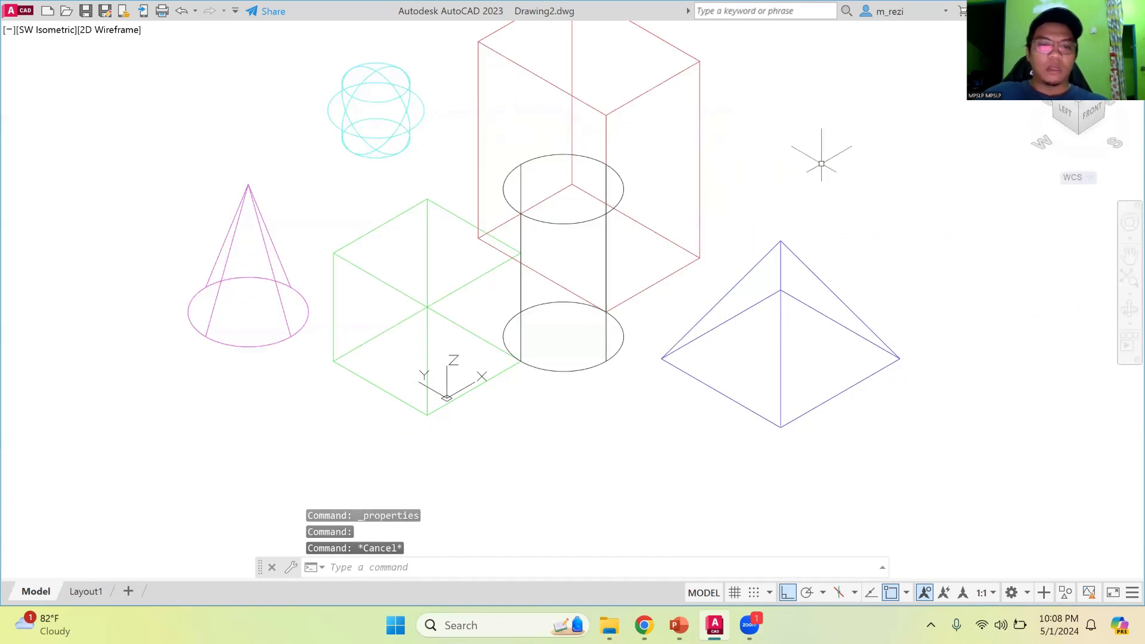
Draw a 100-unit helper line along the negative X axis from the midpoint of the pyramid's near base edge.
key("Return")
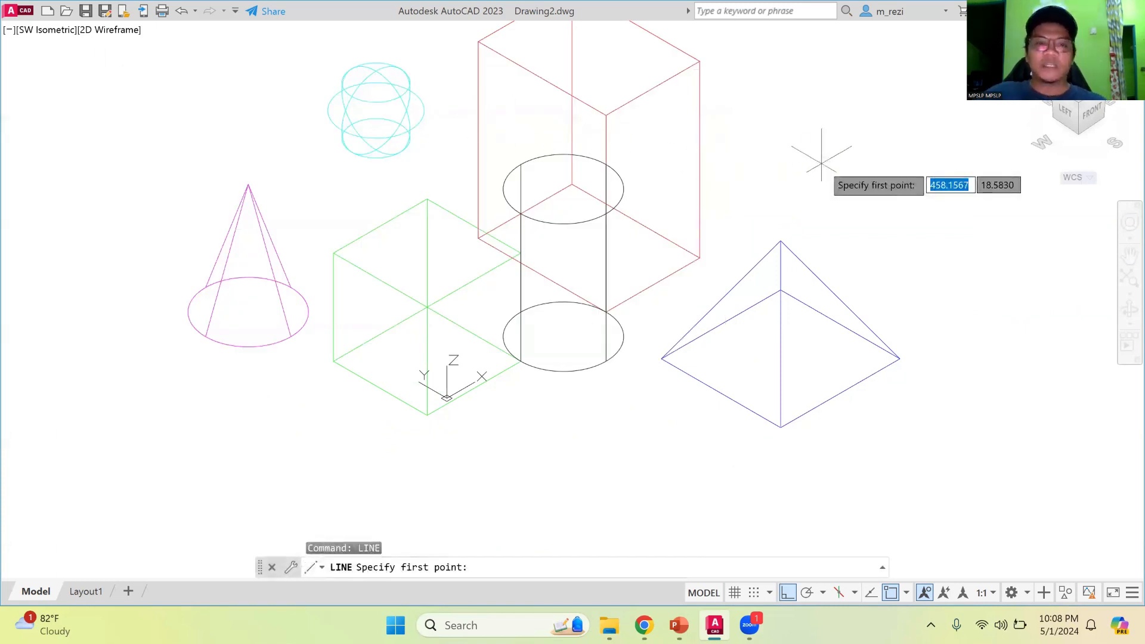
left_click(721, 392)
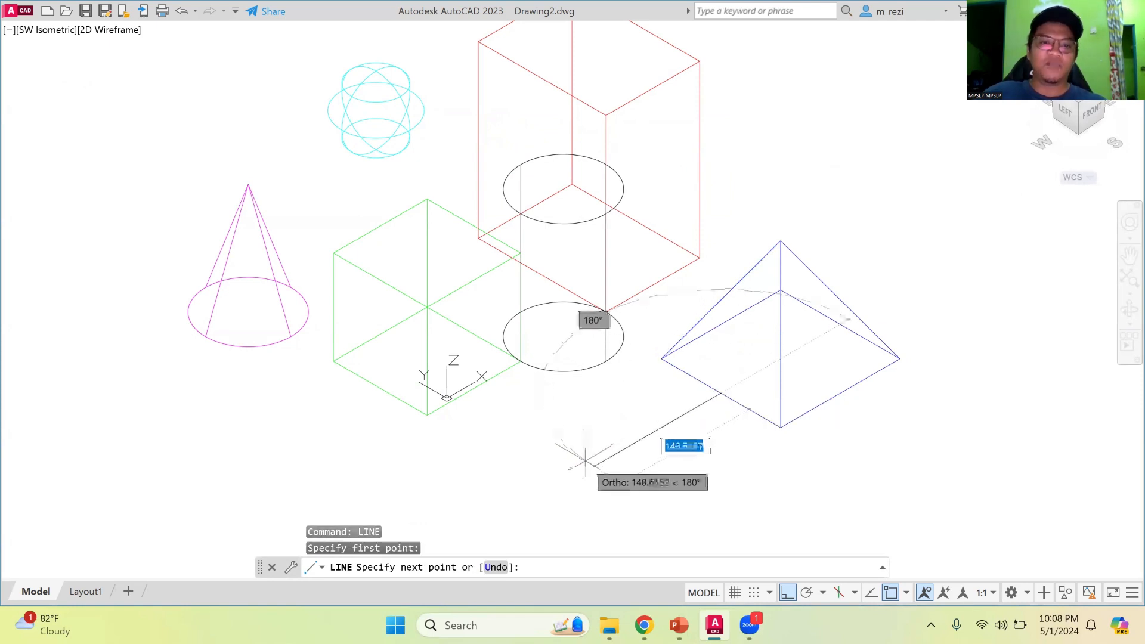
type("100")
key("Return")
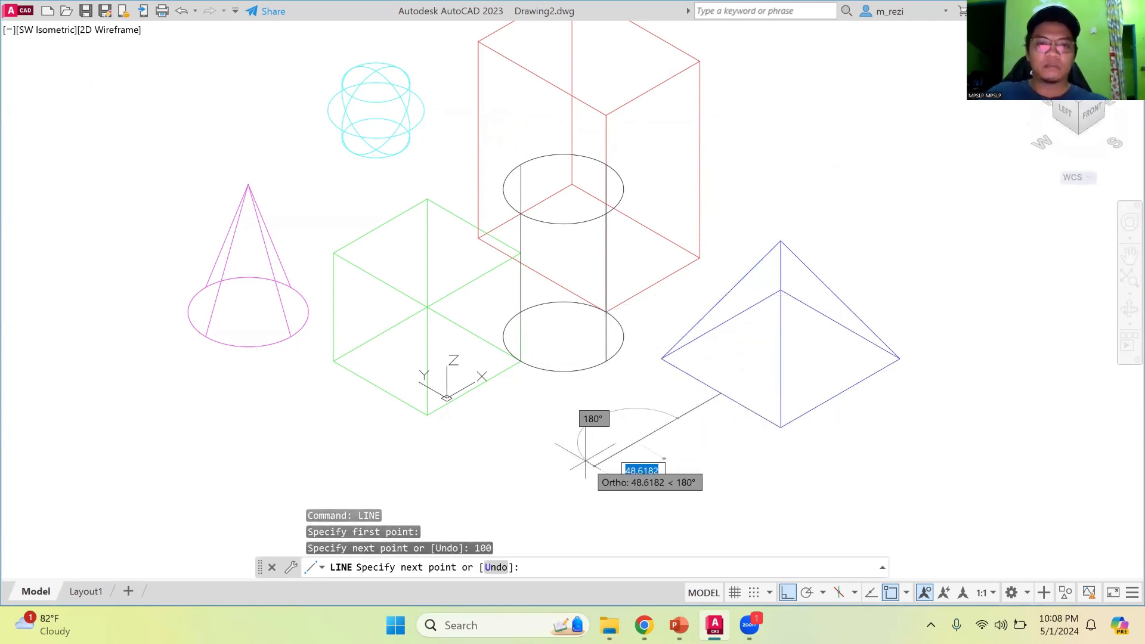
key("Return")
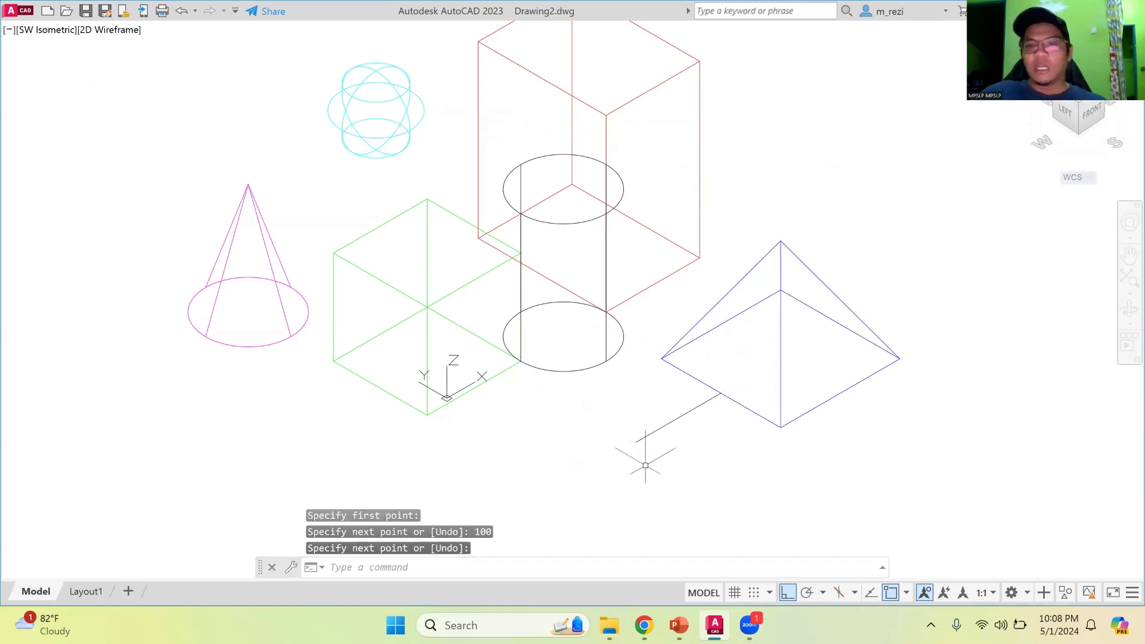
Draw a wedge from the helper line's free end with length 70, width 150 and height 125, and delete the helper line.
type("wedge")
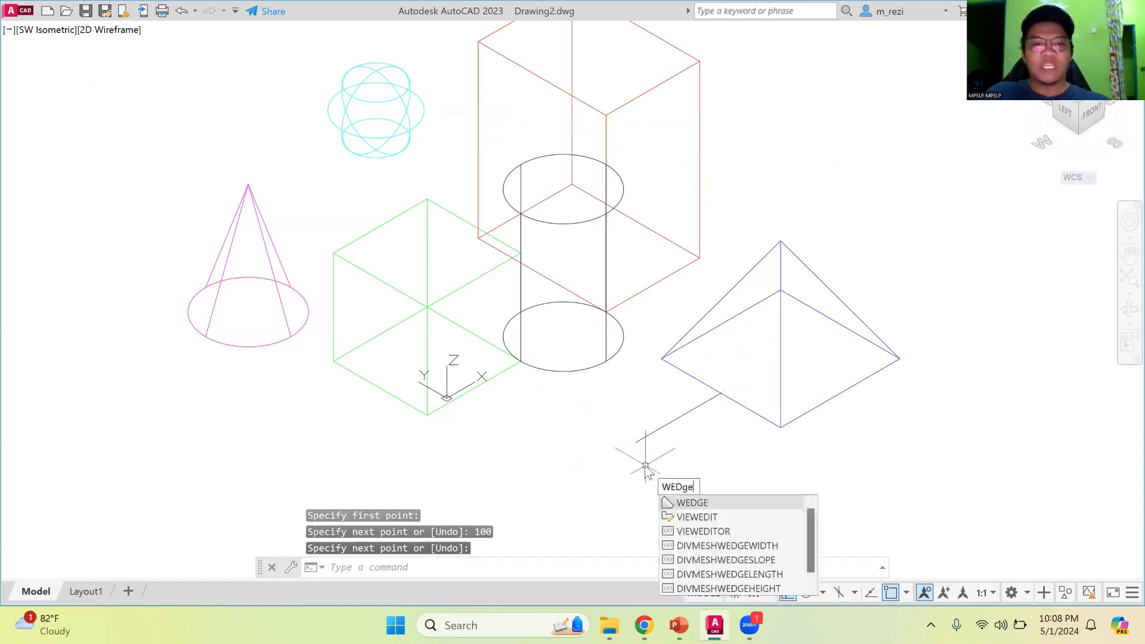
key("Return")
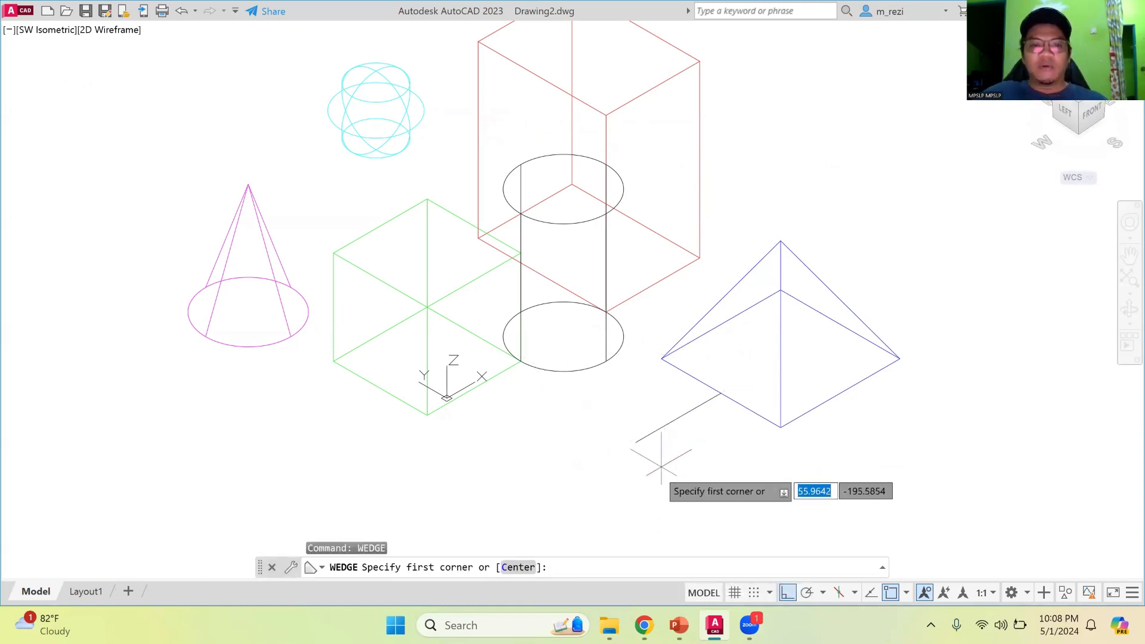
left_click(635, 442)
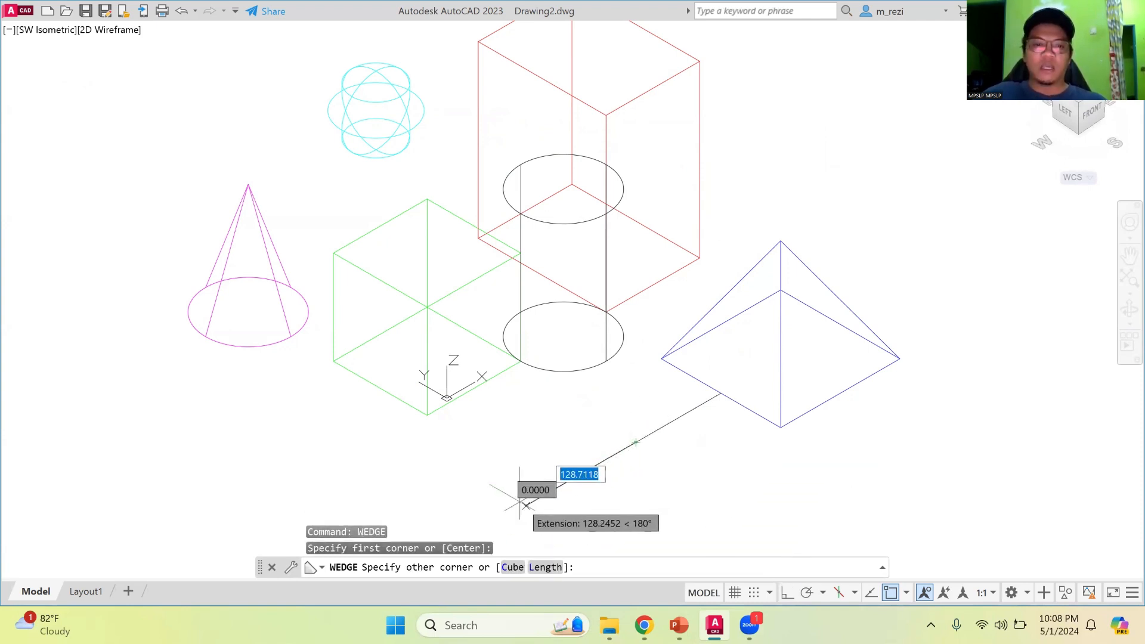
left_click(543, 567)
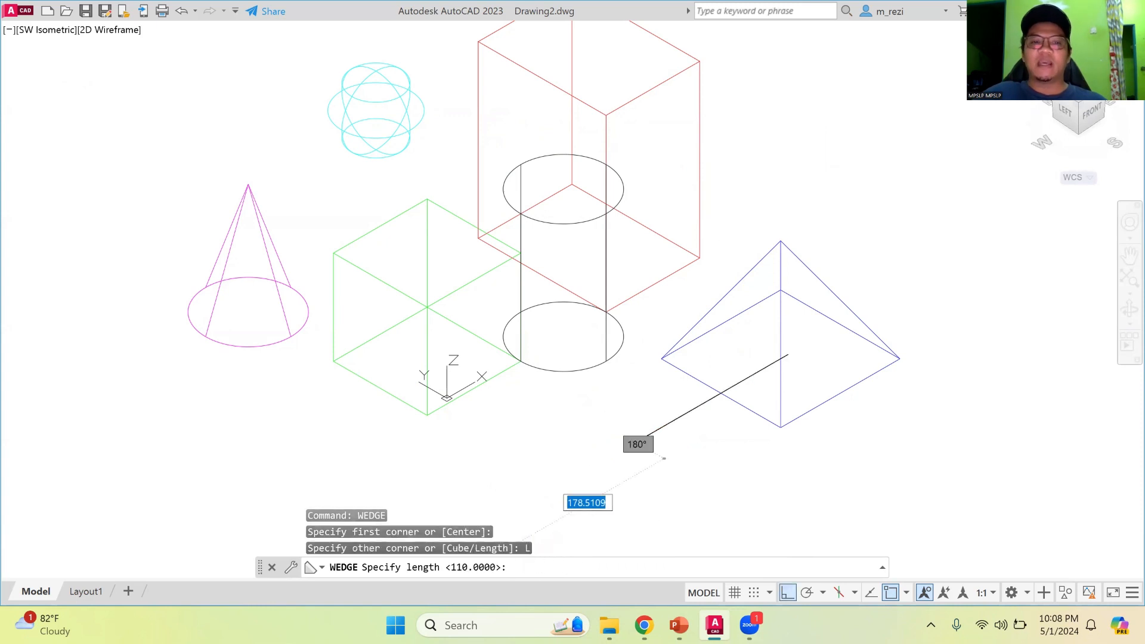
key("F8")
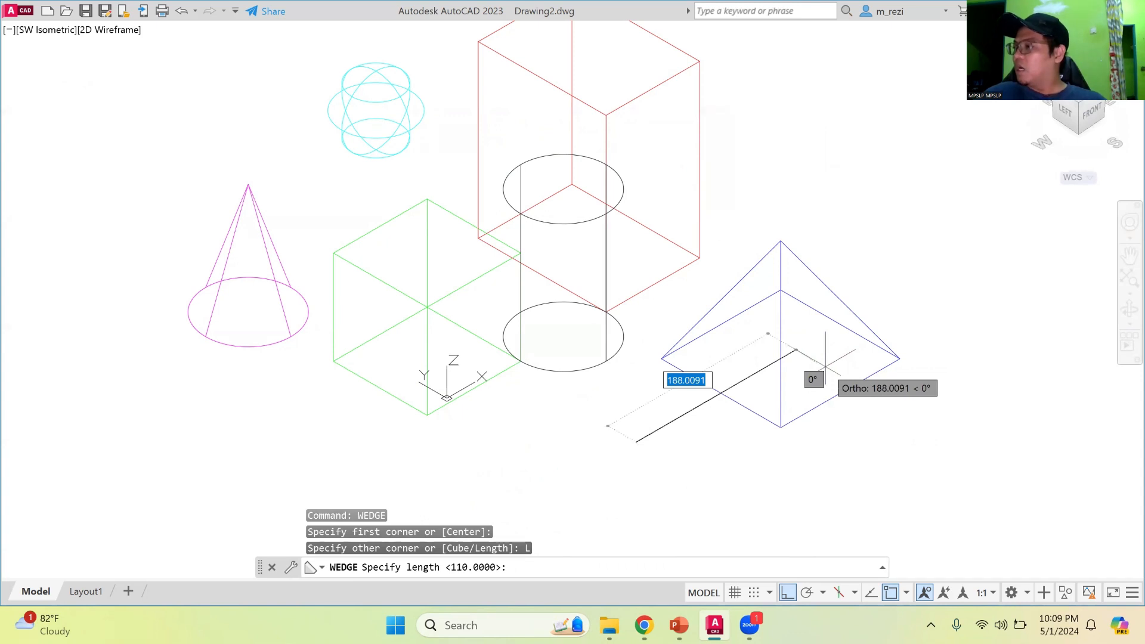
type("70")
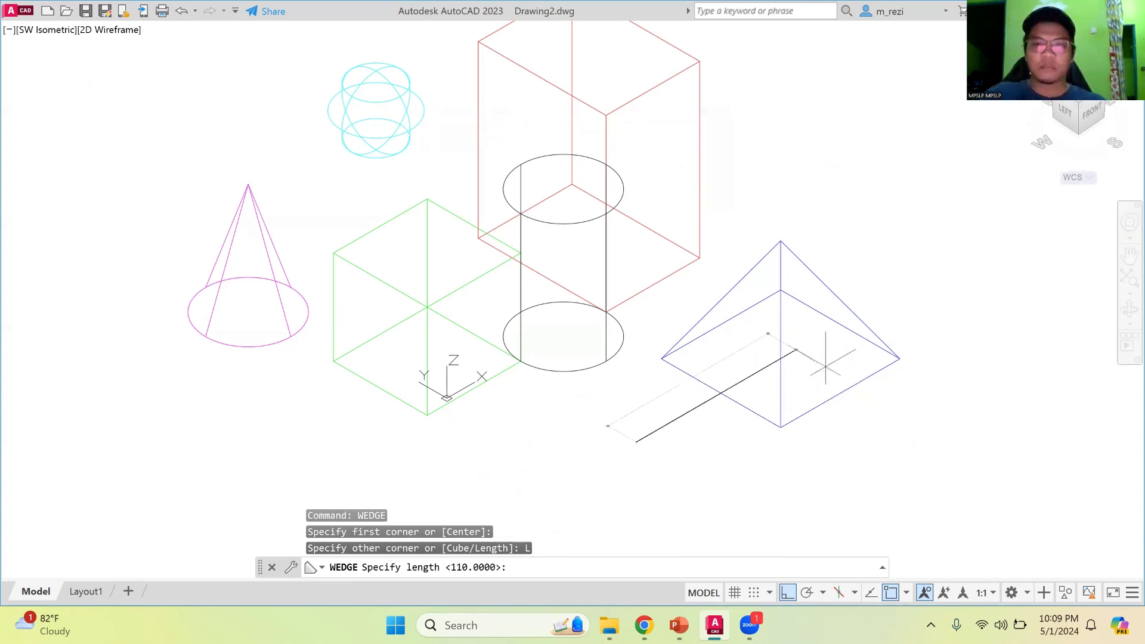
key("Return")
key("F8")
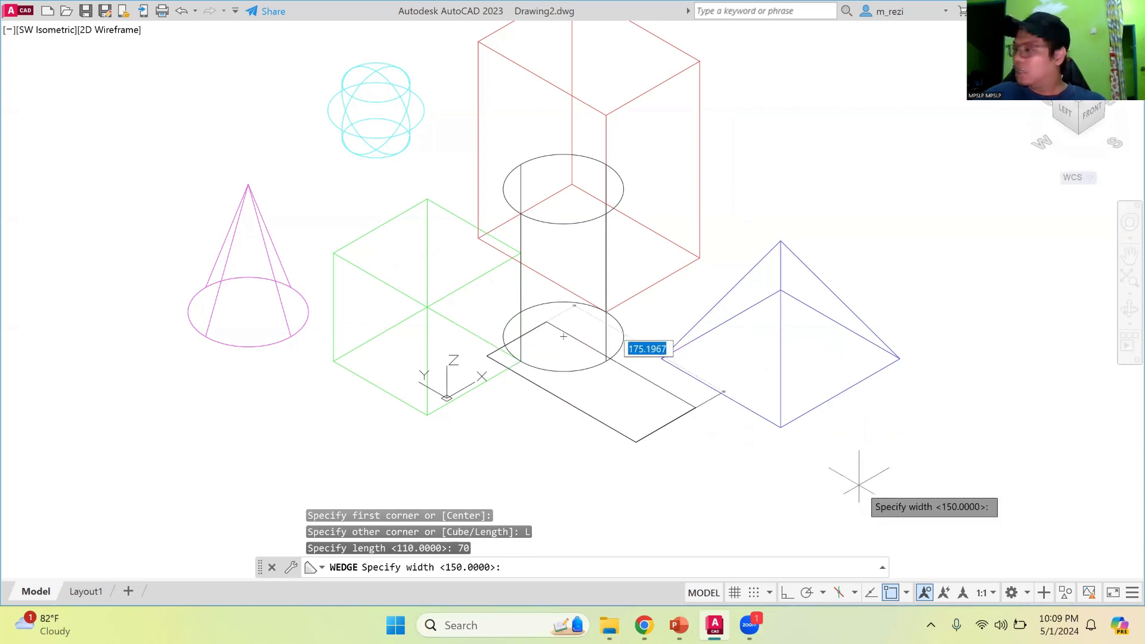
type("150")
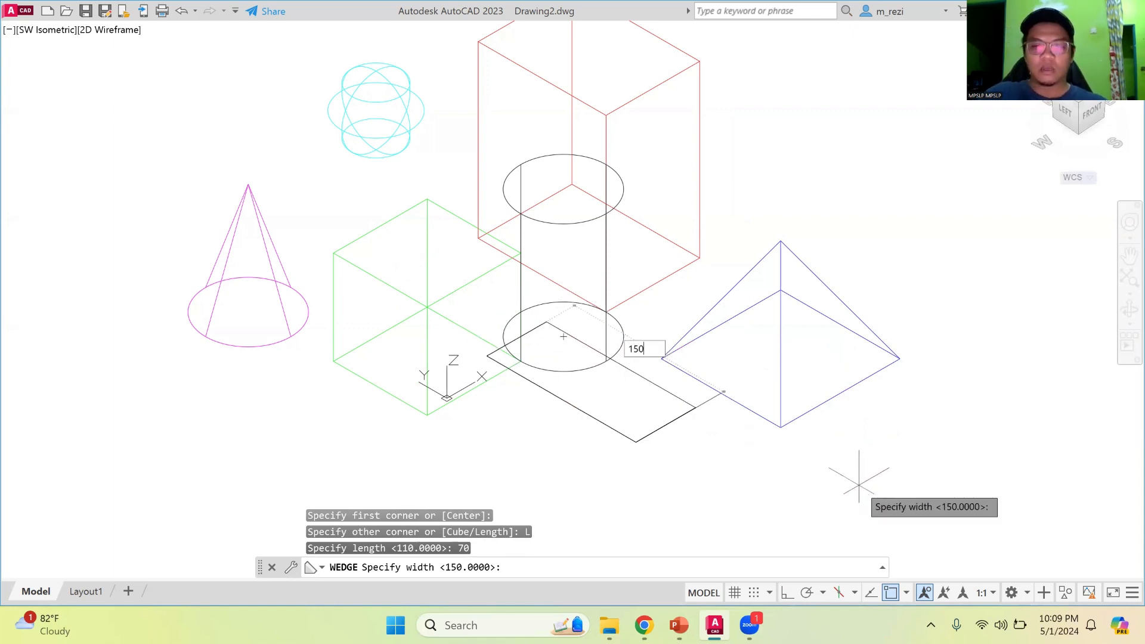
key("Return")
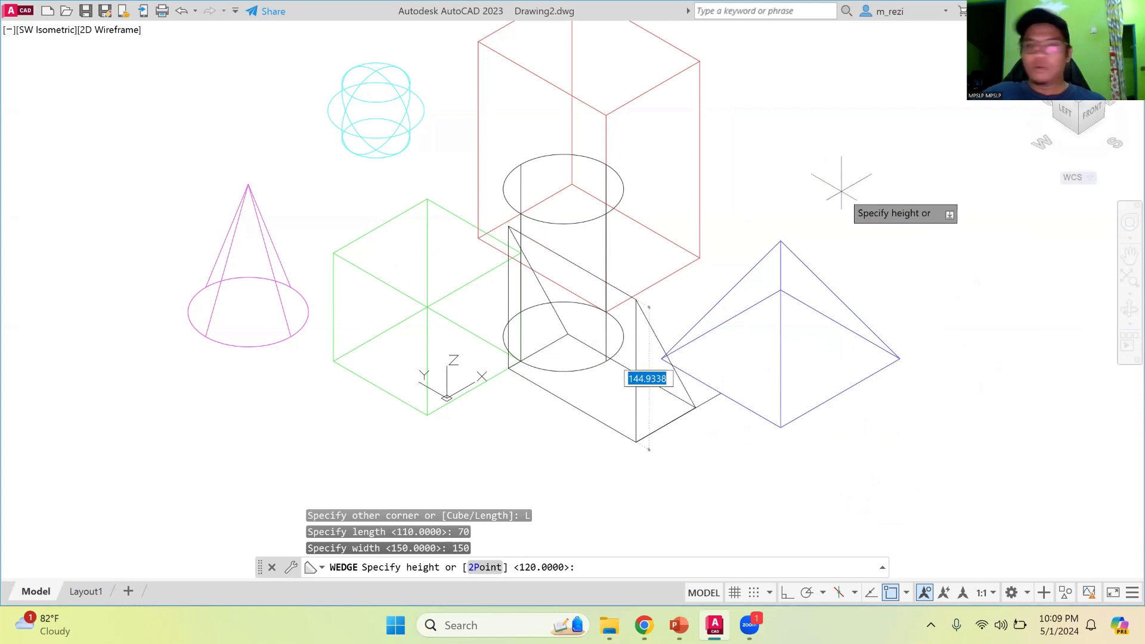
type("125")
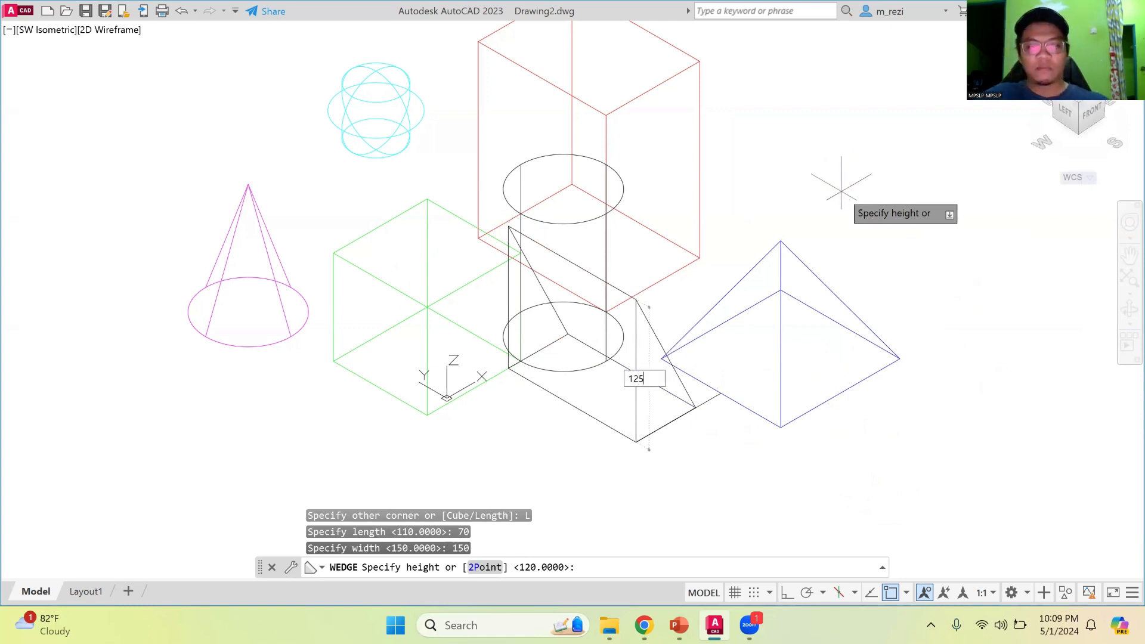
key("Return")
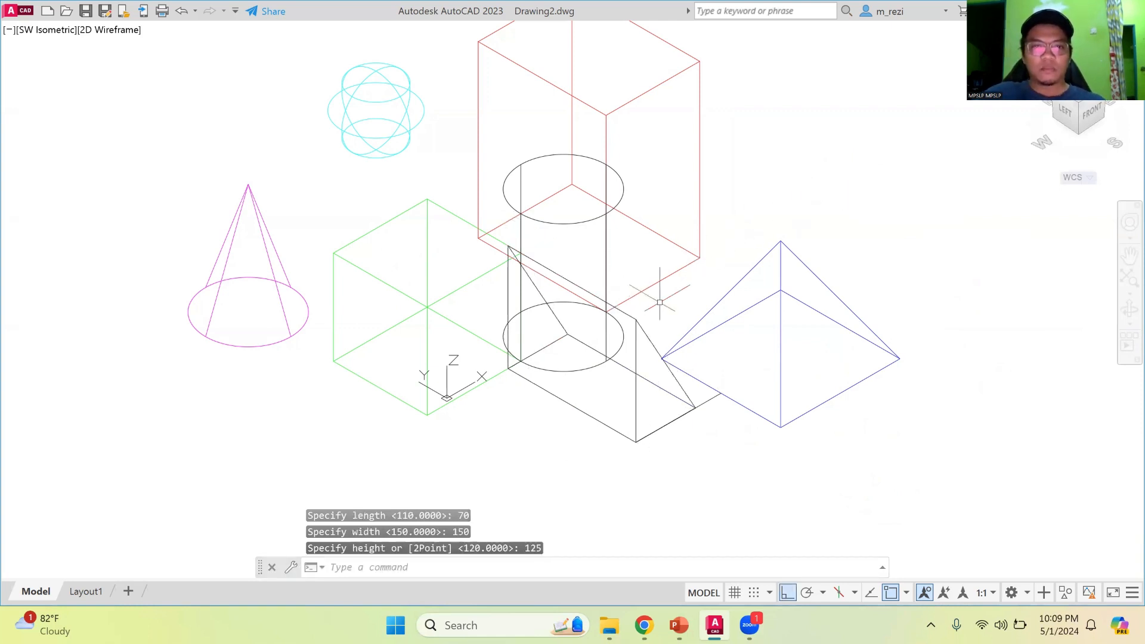
left_click(704, 402)
key("Delete")
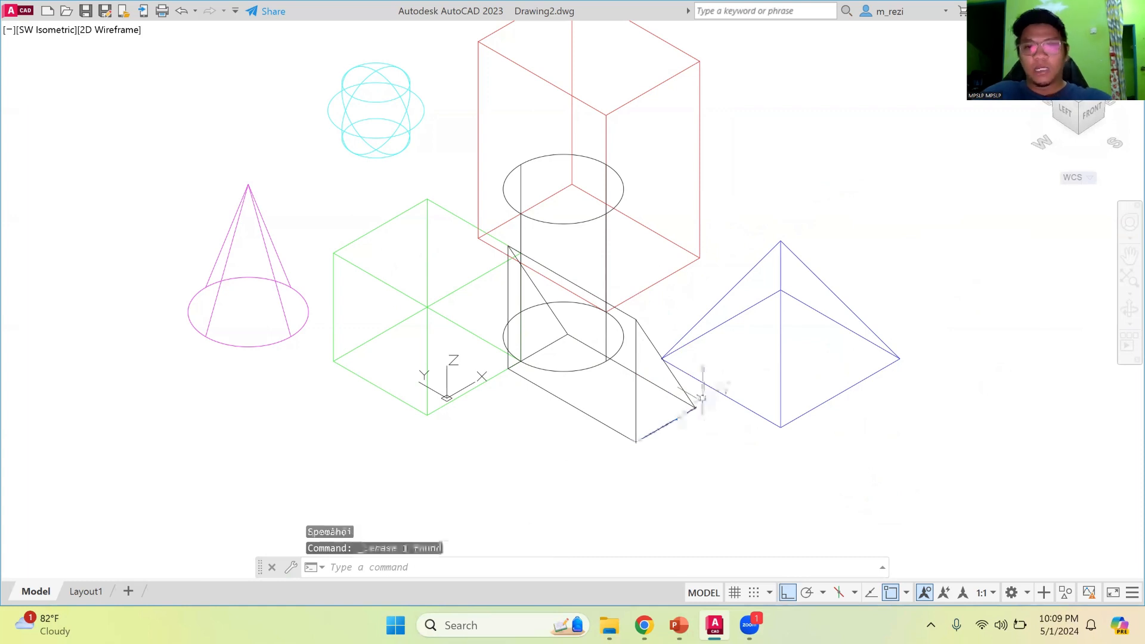
Change the wedge's color to Yellow in its properties and clear the selection.
left_click(656, 353)
right_click(656, 353)
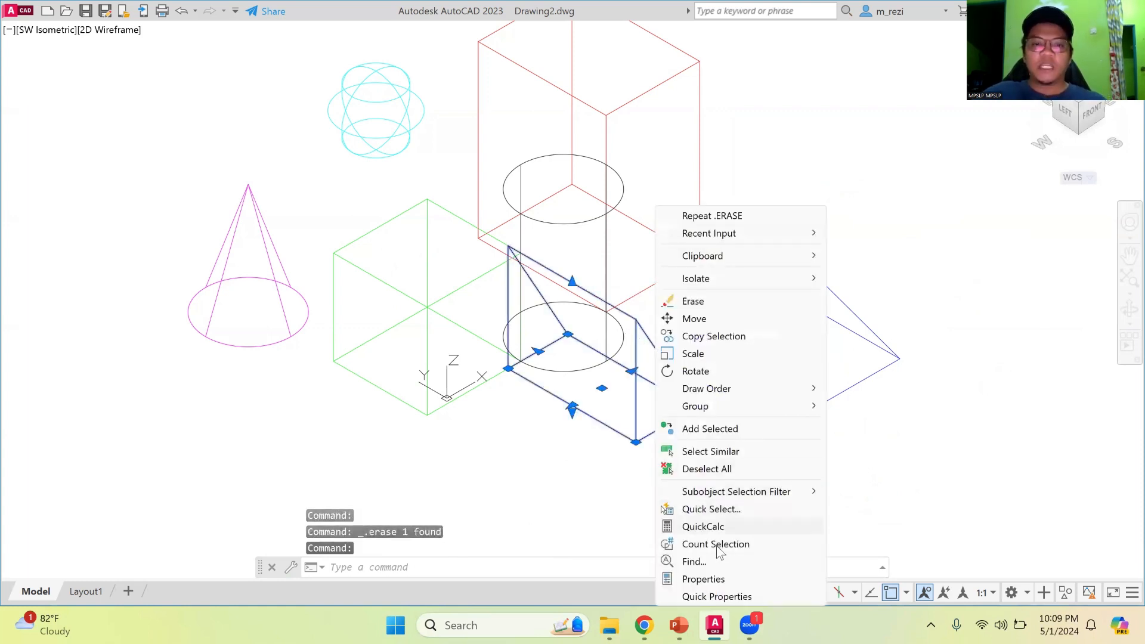
left_click(704, 578)
left_click(410, 105)
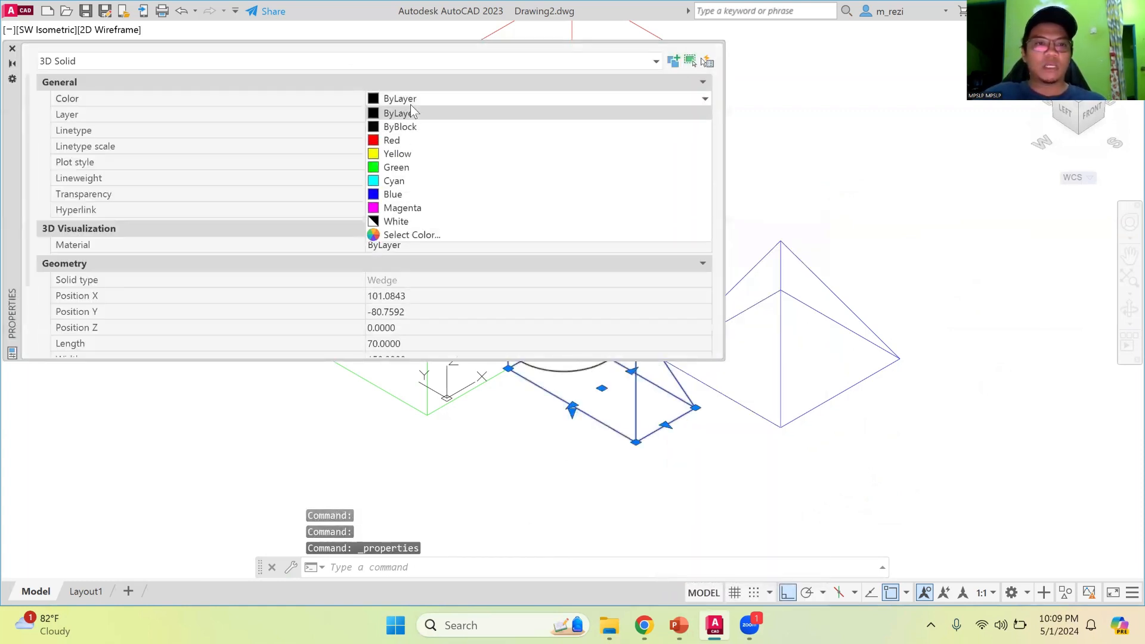
left_click(406, 154)
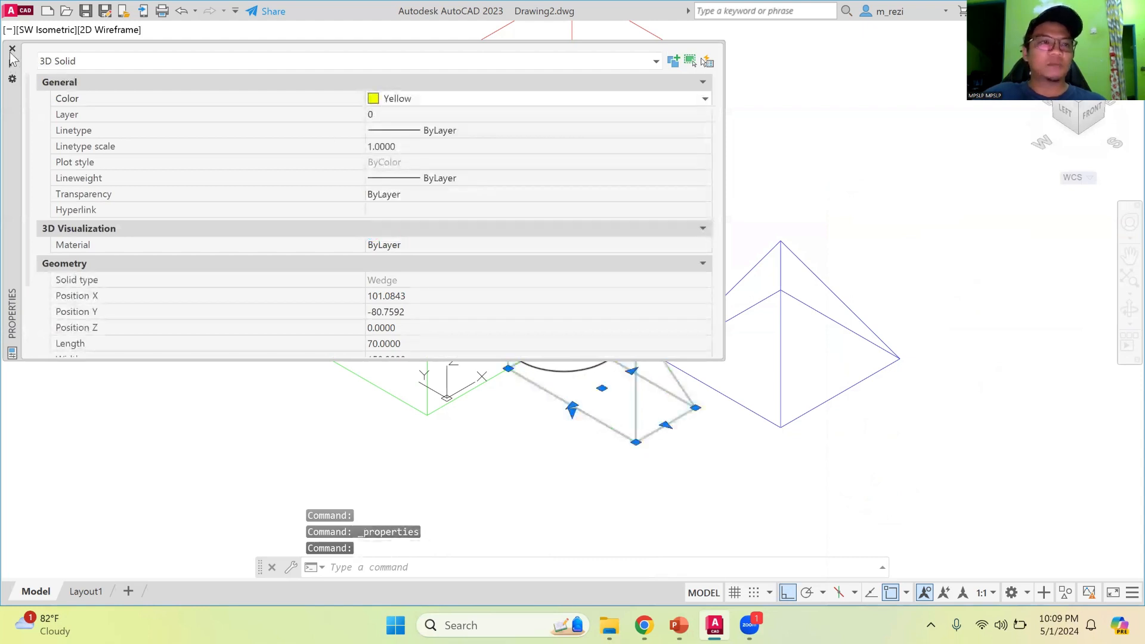
left_click(12, 49)
key("Escape")
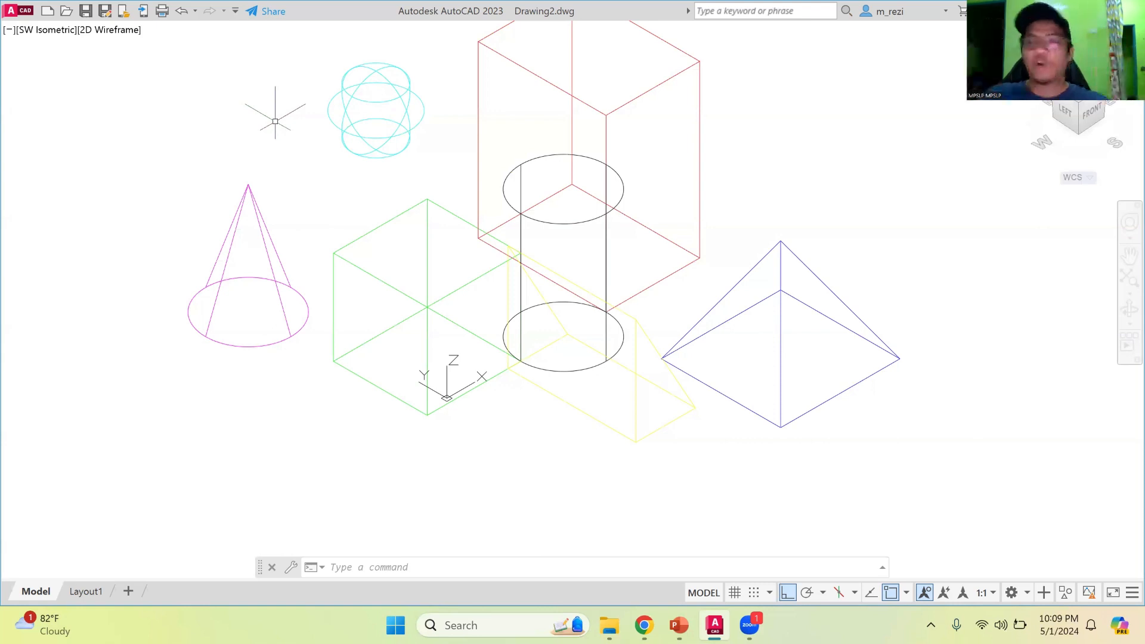
Draw a 150-unit helper line along the positive X axis from the positive-Y quadrant of the cone's base.
type("line")
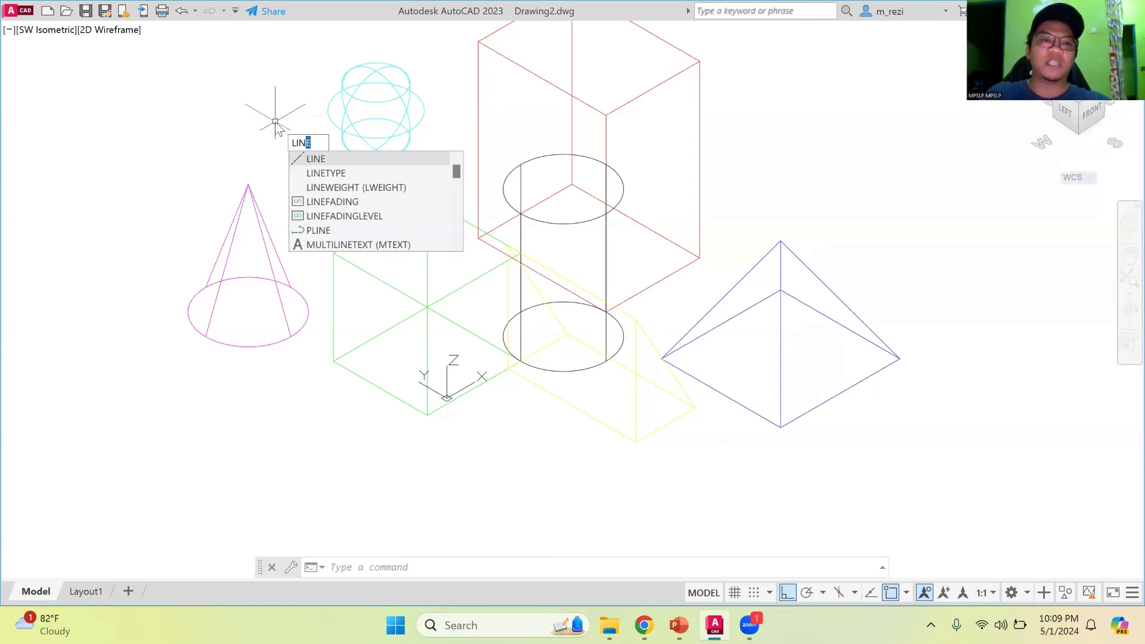
key("Return")
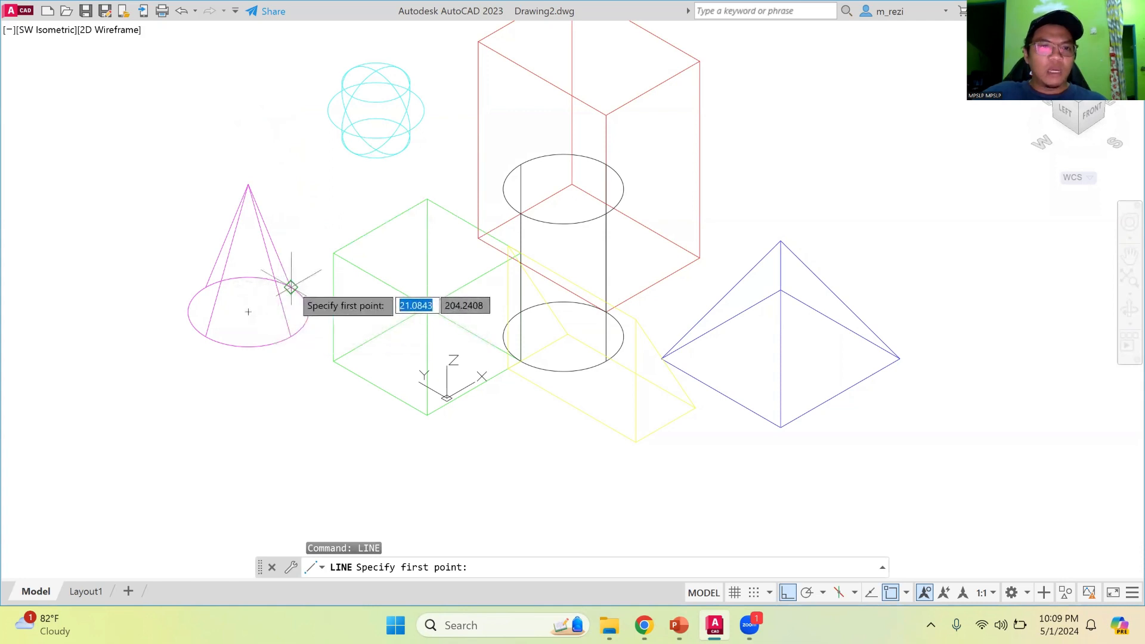
left_click(206, 287)
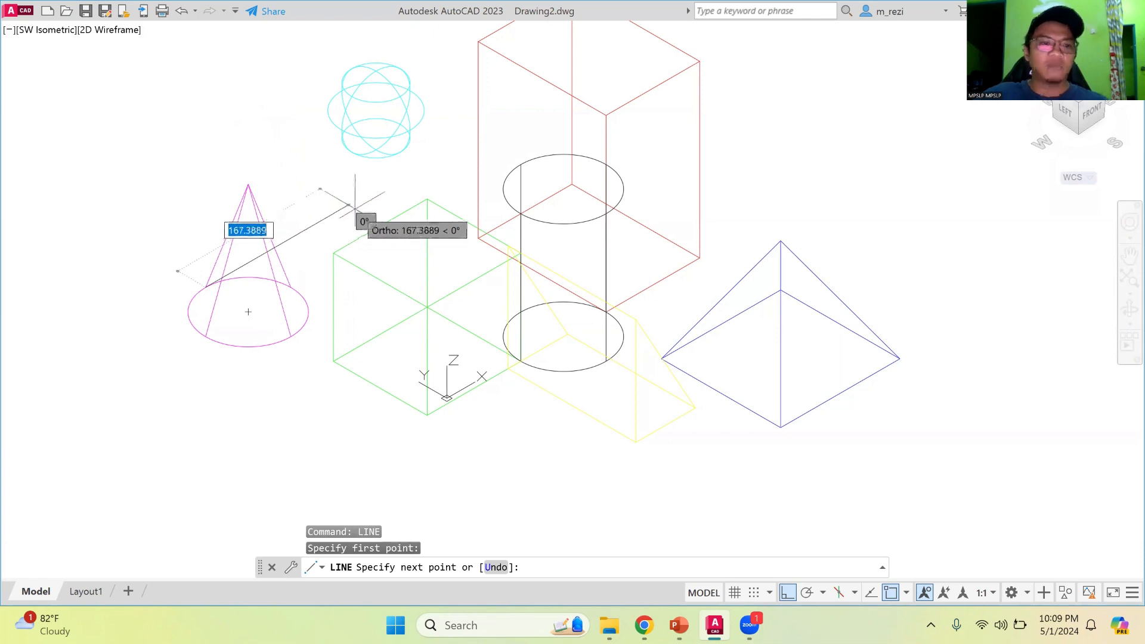
type("150")
key("Return")
key("Return")
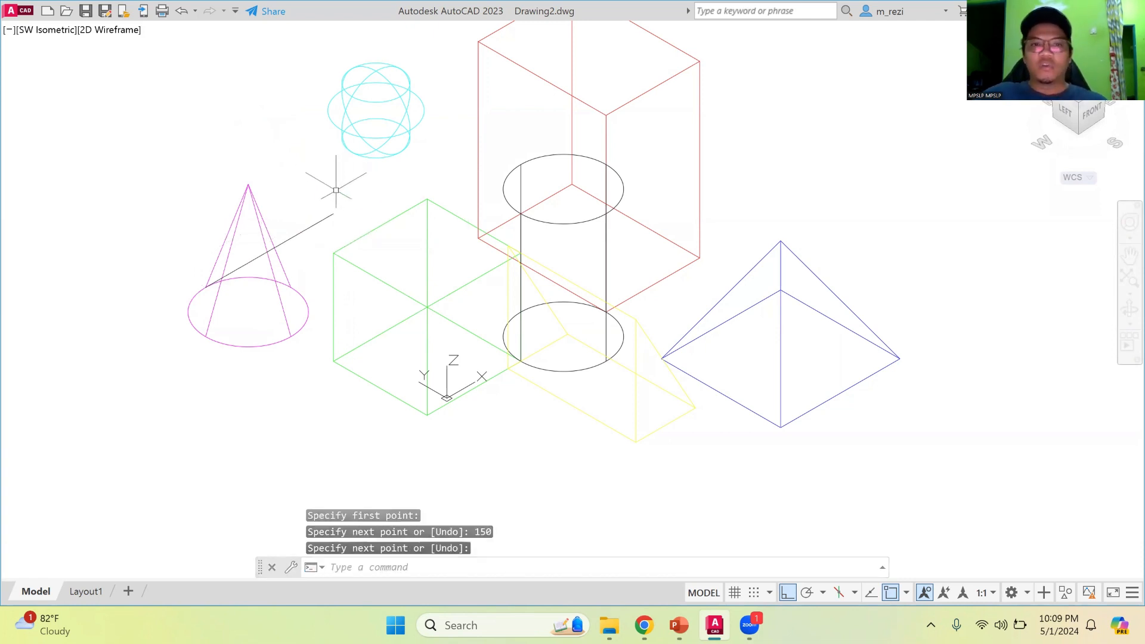
Draw a torus centred on the helper line's free end with radius 80 and tube radius 30, and delete the helper line.
type("t")
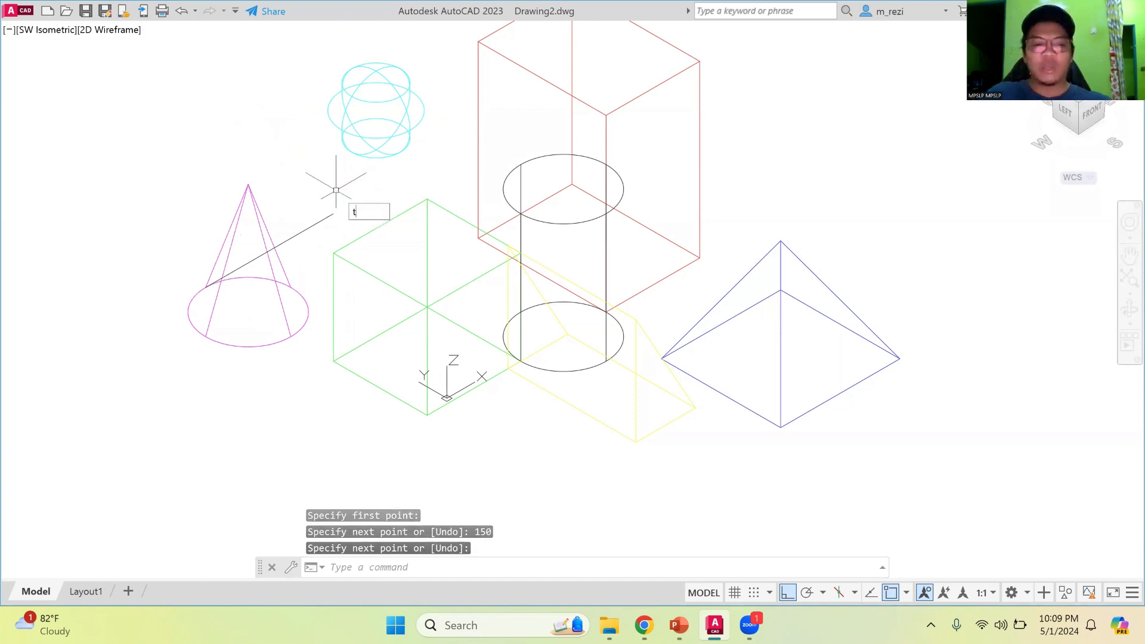
type("oru")
key("Return")
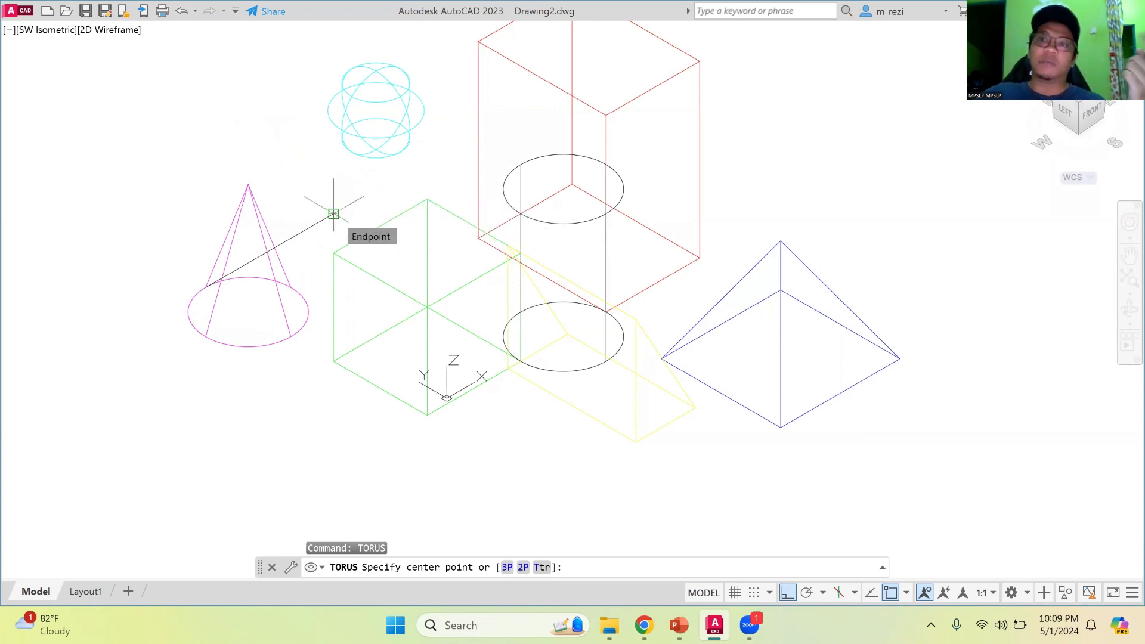
left_click(333, 214)
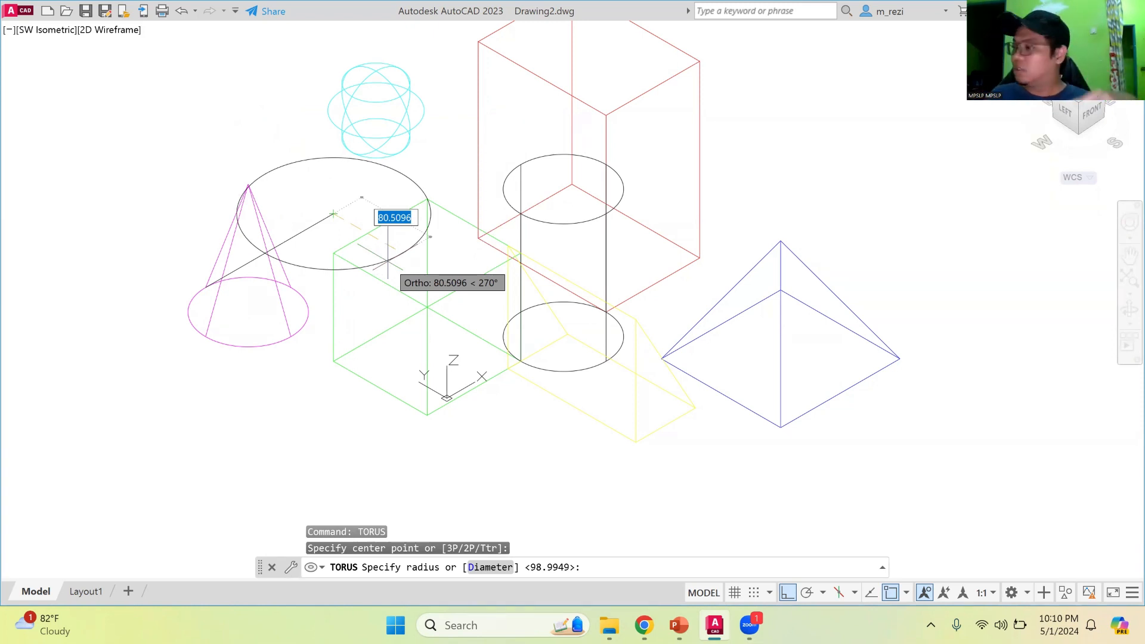
type("80")
key("Return")
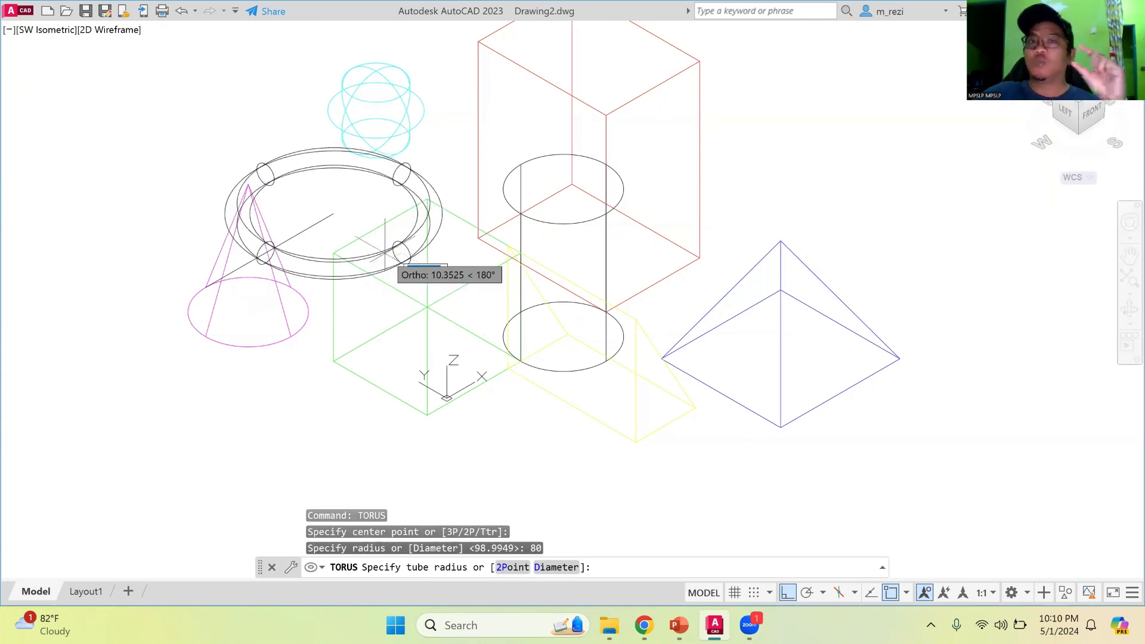
type("30")
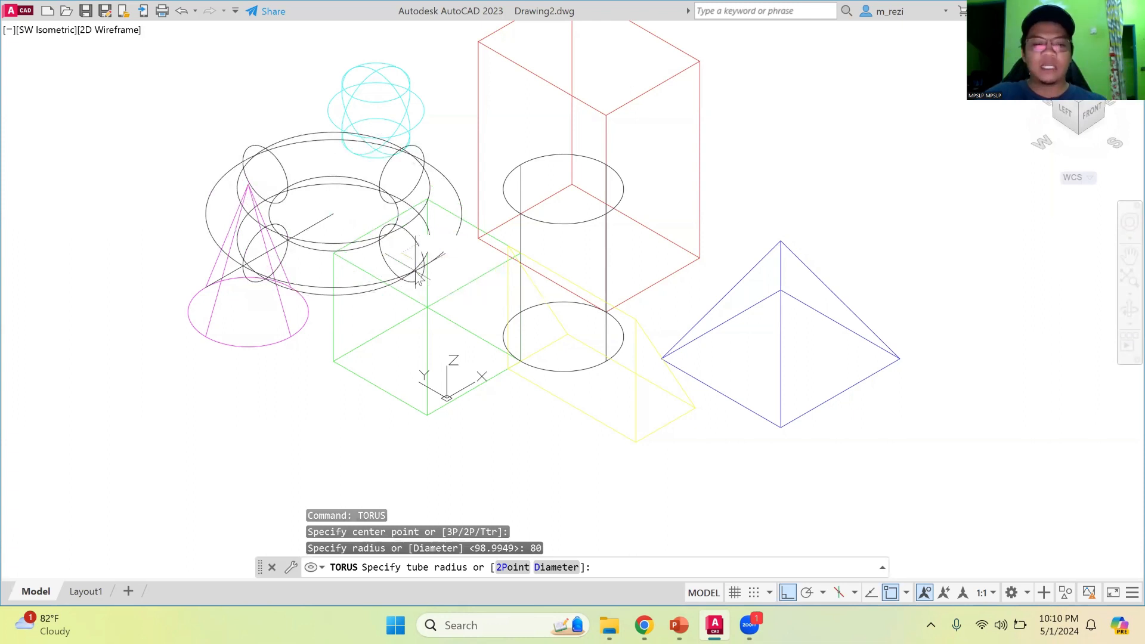
key("Return")
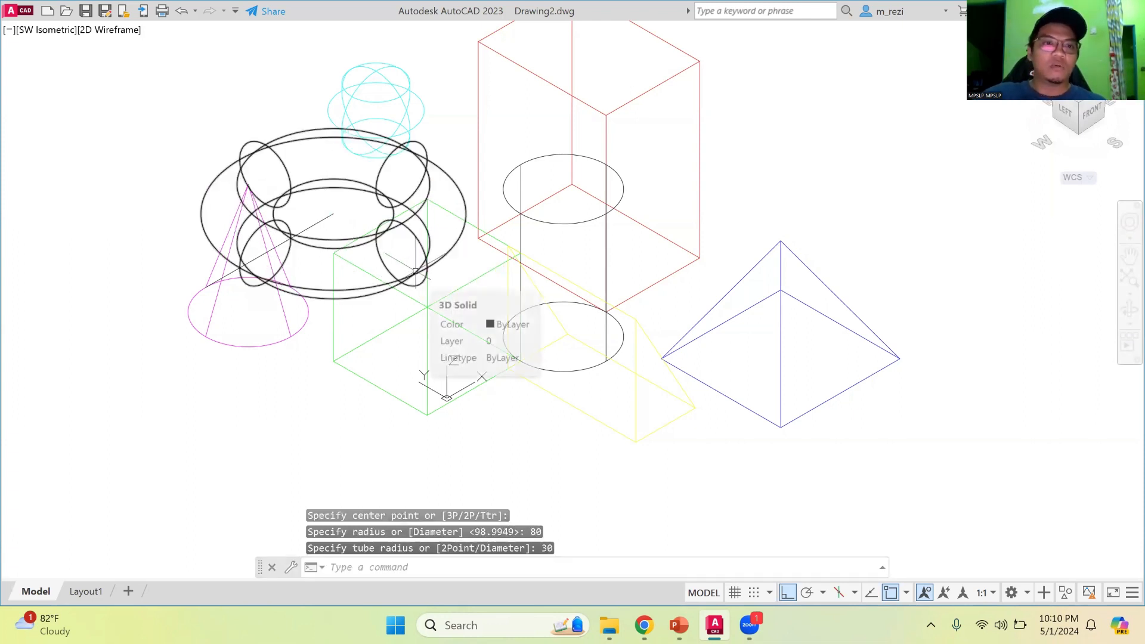
left_click(306, 238)
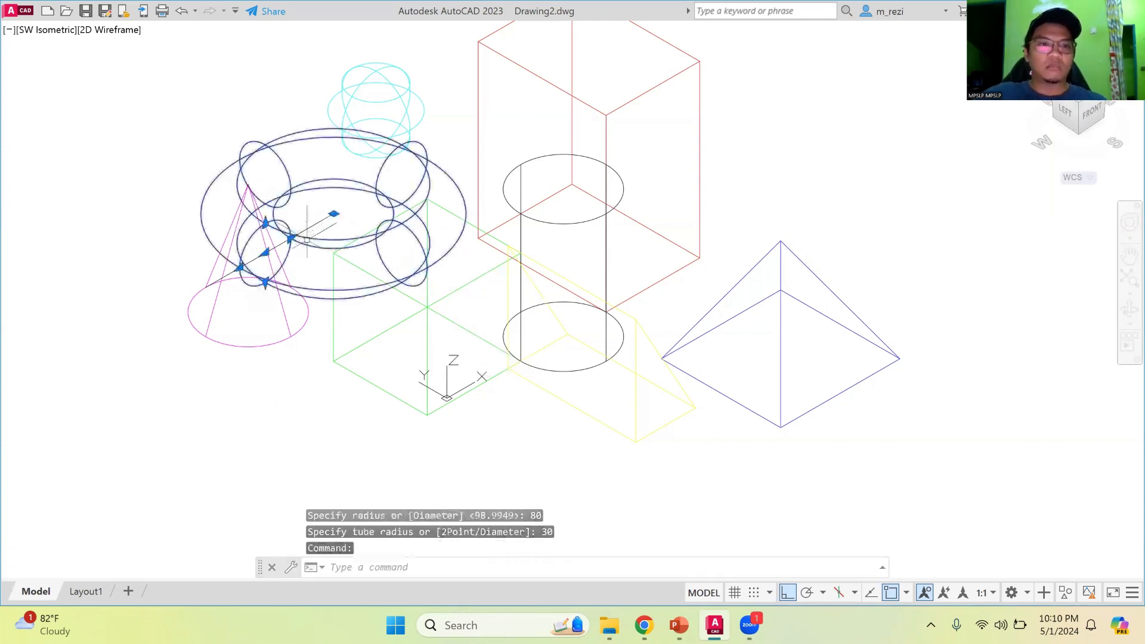
key("Escape")
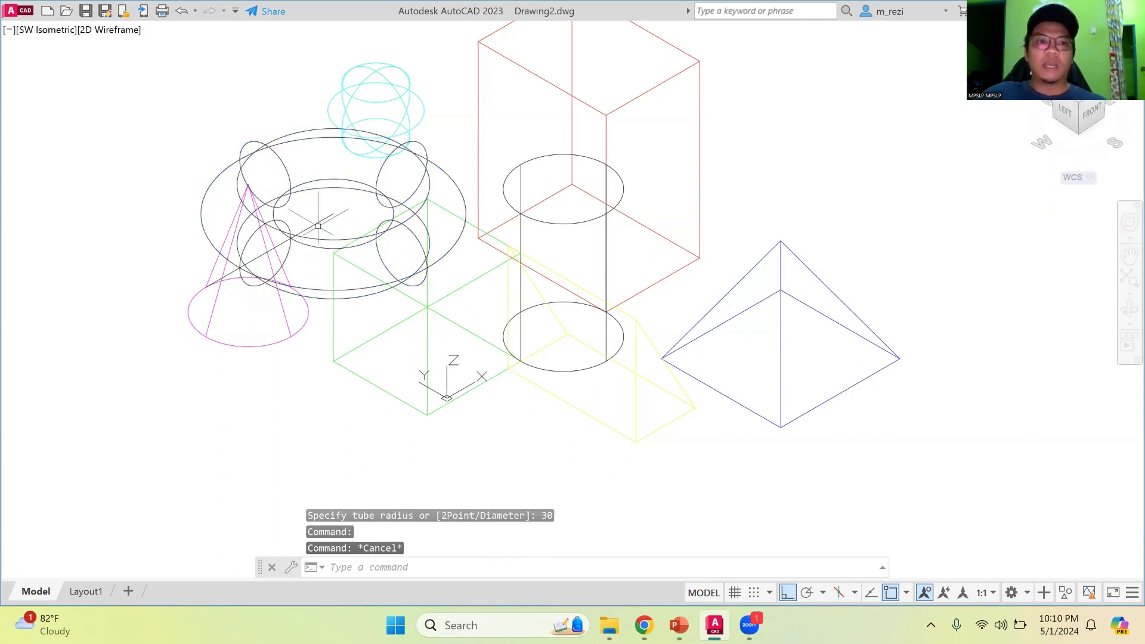
left_click(317, 223)
key("Delete")
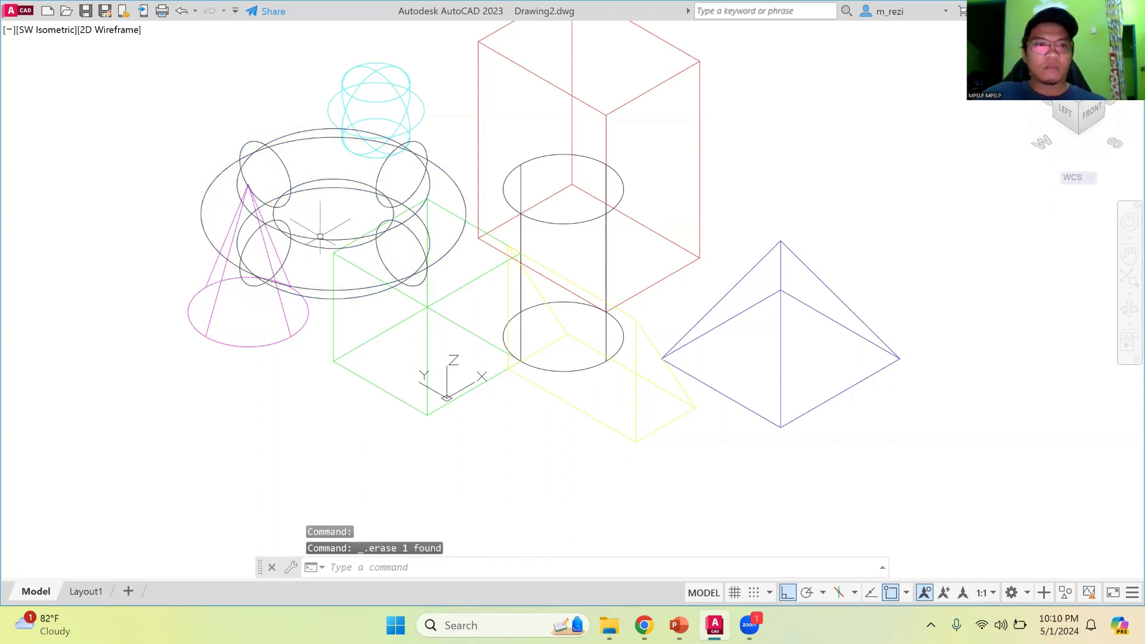
Change the torus's color to index color 9 in its properties and deselect it.
left_click(290, 238)
right_click(322, 247)
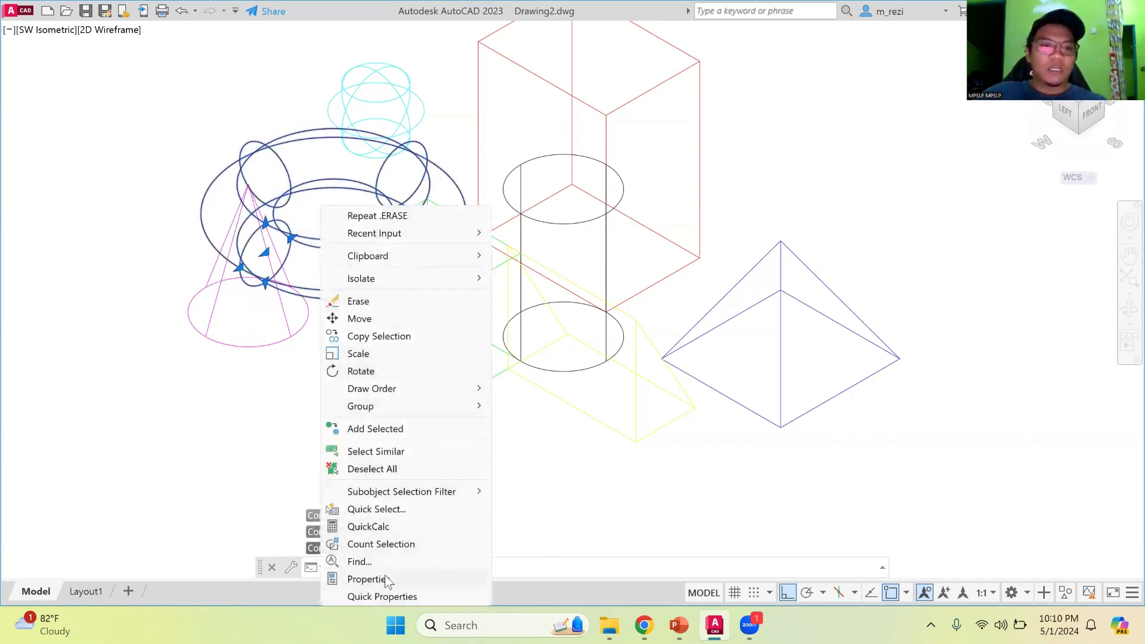
left_click(365, 579)
left_click(426, 105)
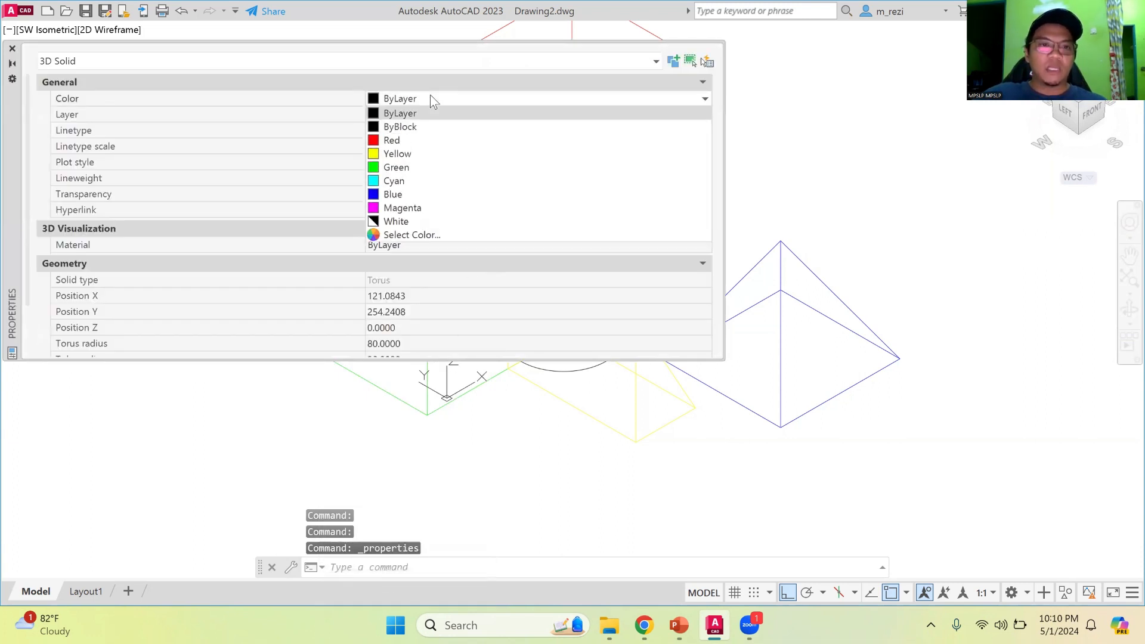
left_click(432, 234)
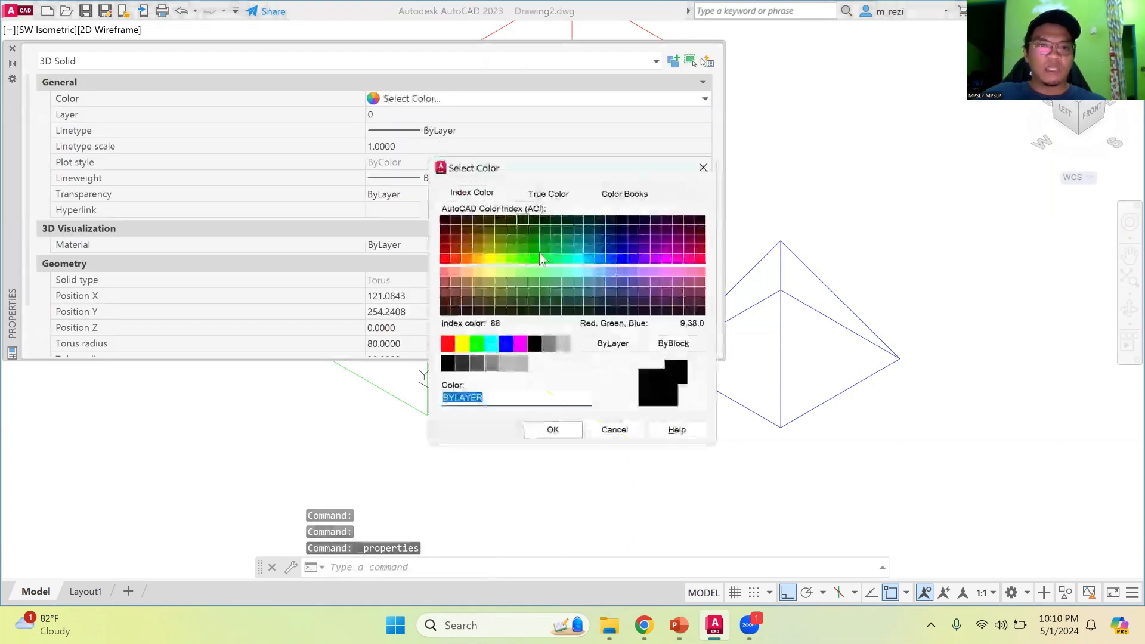
left_click(563, 344)
left_click(553, 429)
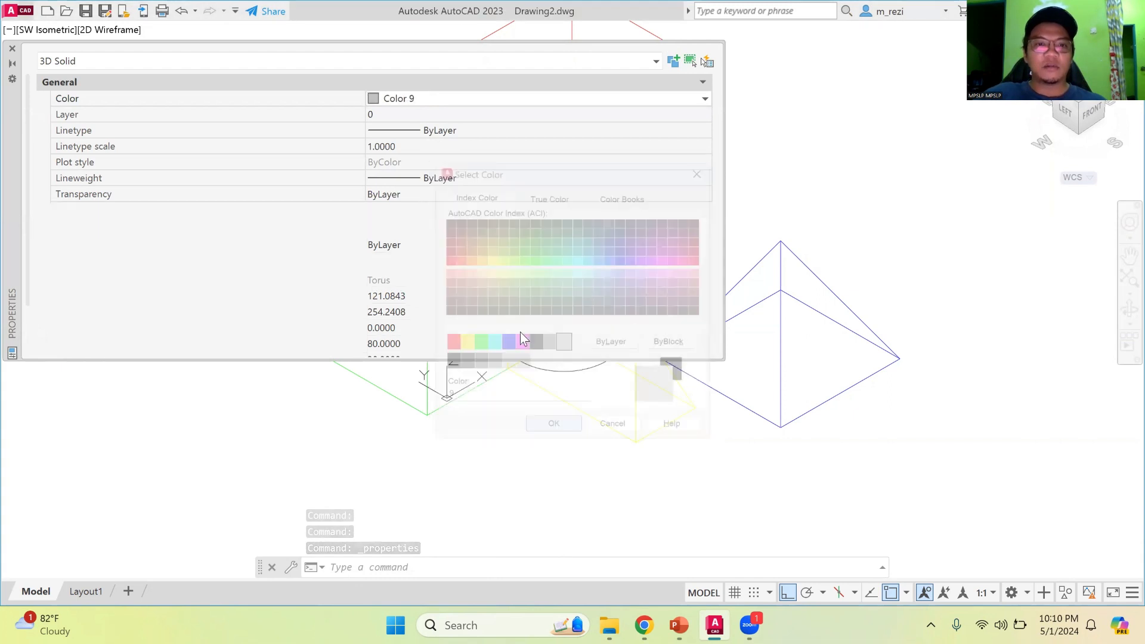
left_click(13, 48)
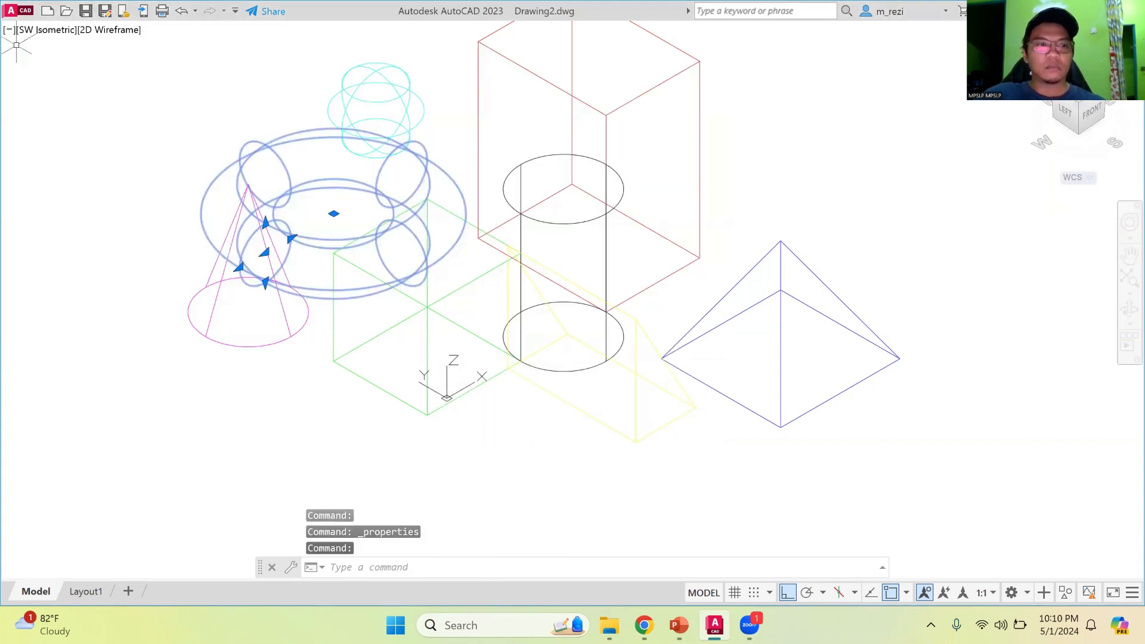
key("Escape")
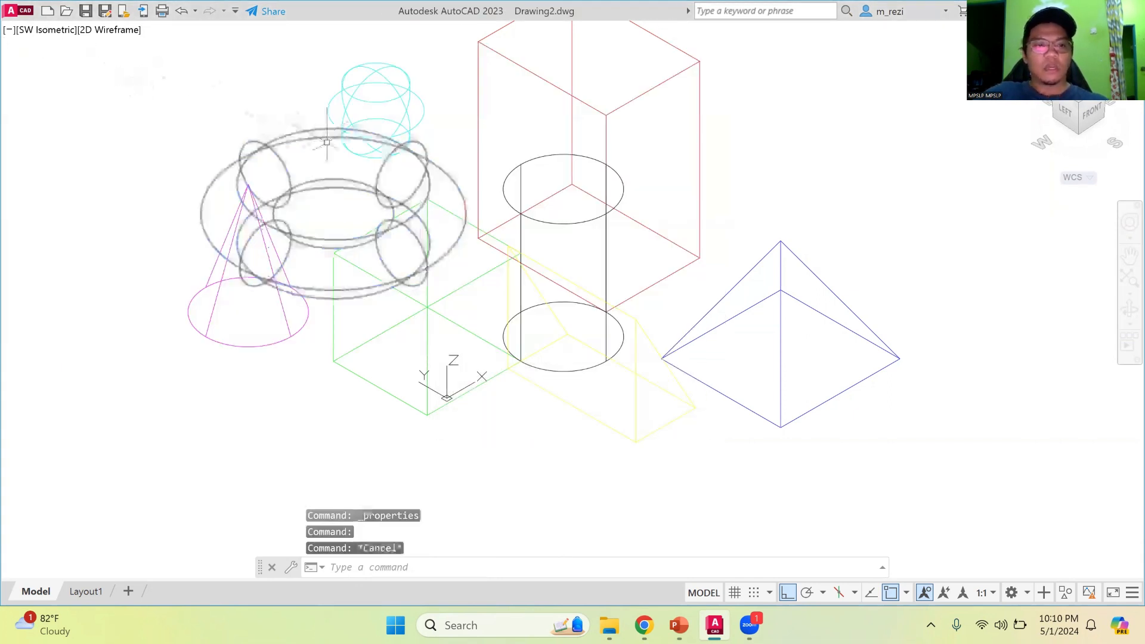
Switch the model's visual style to Realistic and centre the solids in the view.
left_click(117, 30)
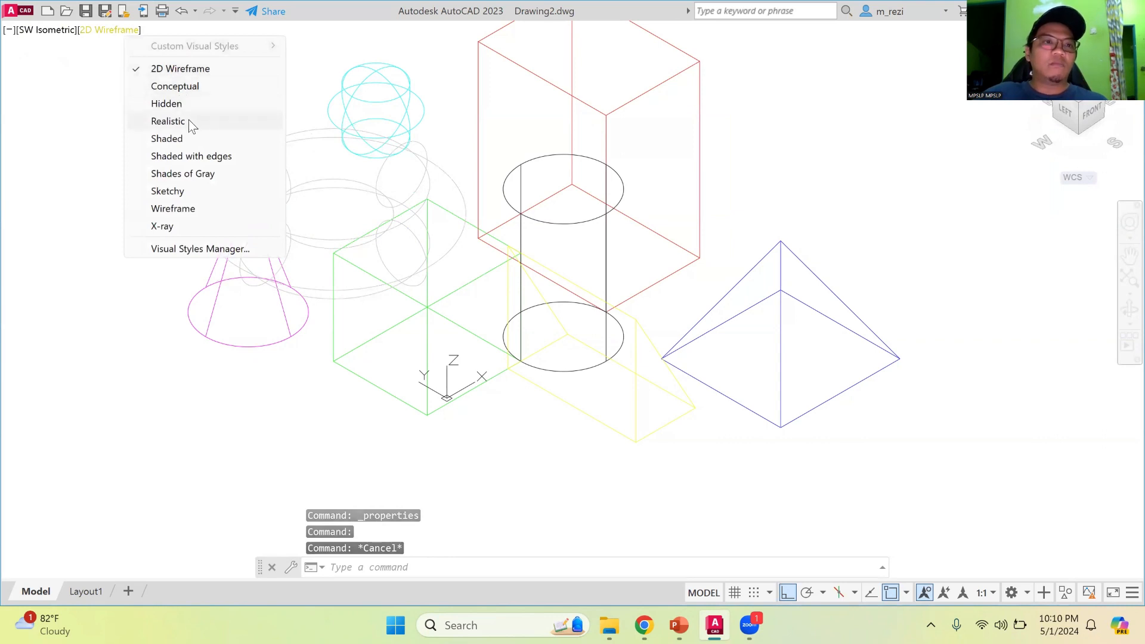
left_click(188, 121)
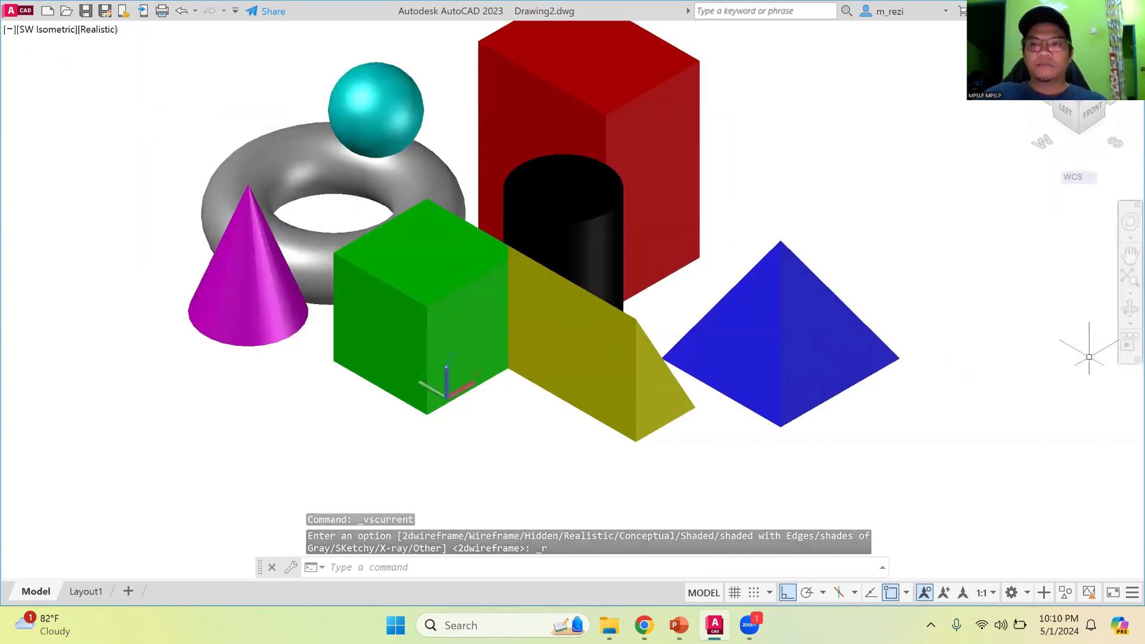
left_click(1130, 257)
left_click_drag(887, 241, 918, 303)
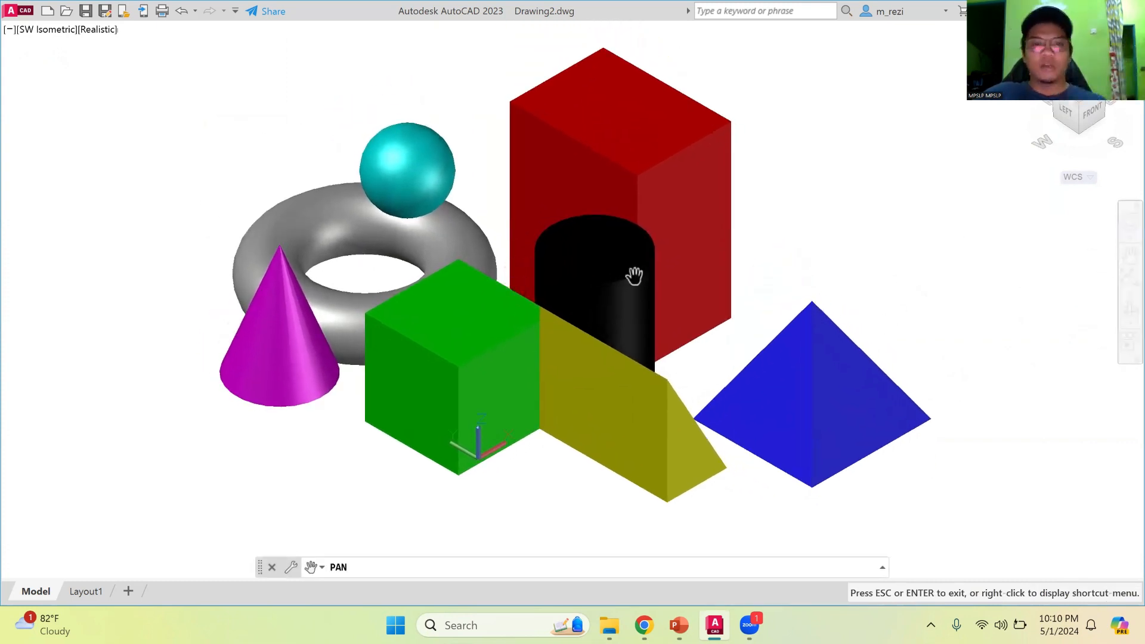
key("Escape")
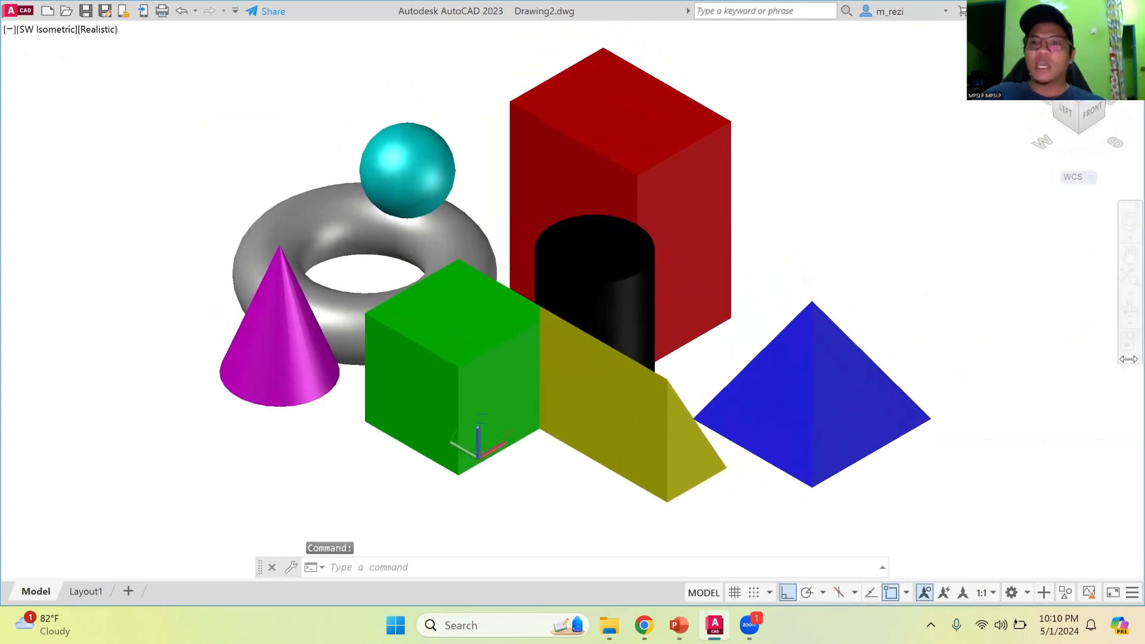
Orbit around the solids to examine their arrangement from several sides, and restore the SW Isometric view.
left_click(1128, 308)
left_click_drag(1032, 337, 714, 236)
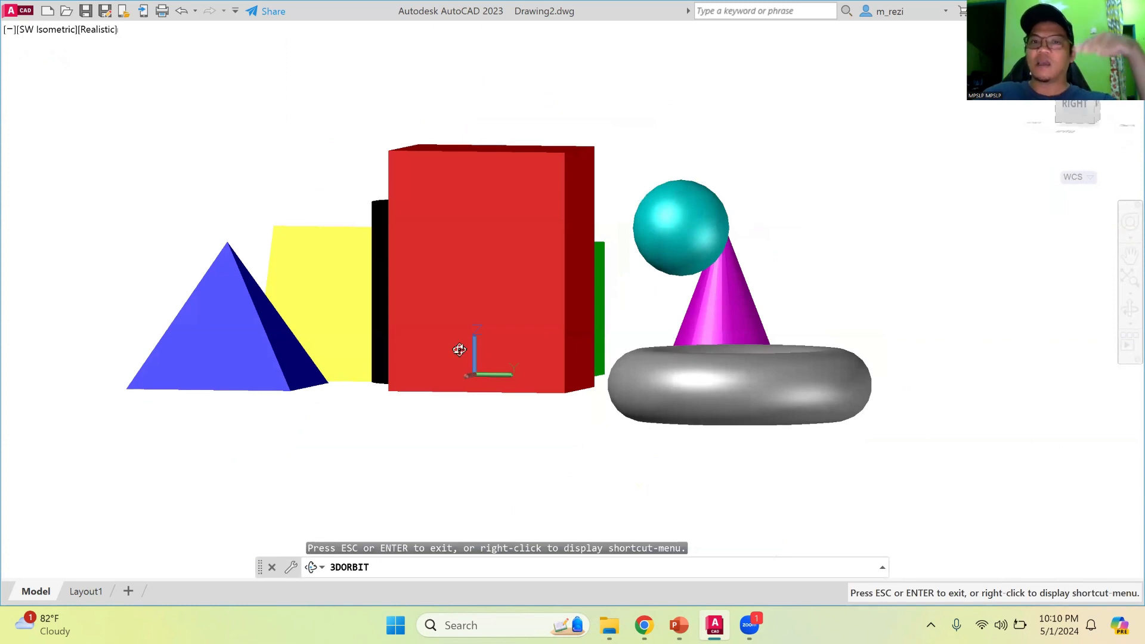
left_click_drag(364, 400, 539, 366)
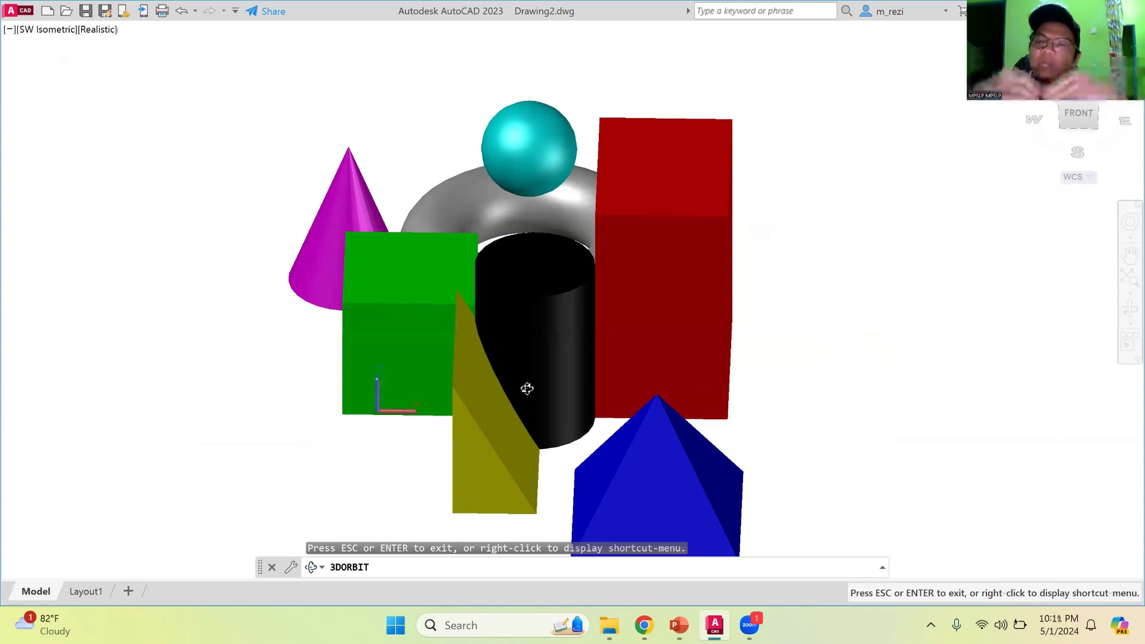
left_click_drag(443, 391, 587, 376)
key("Escape")
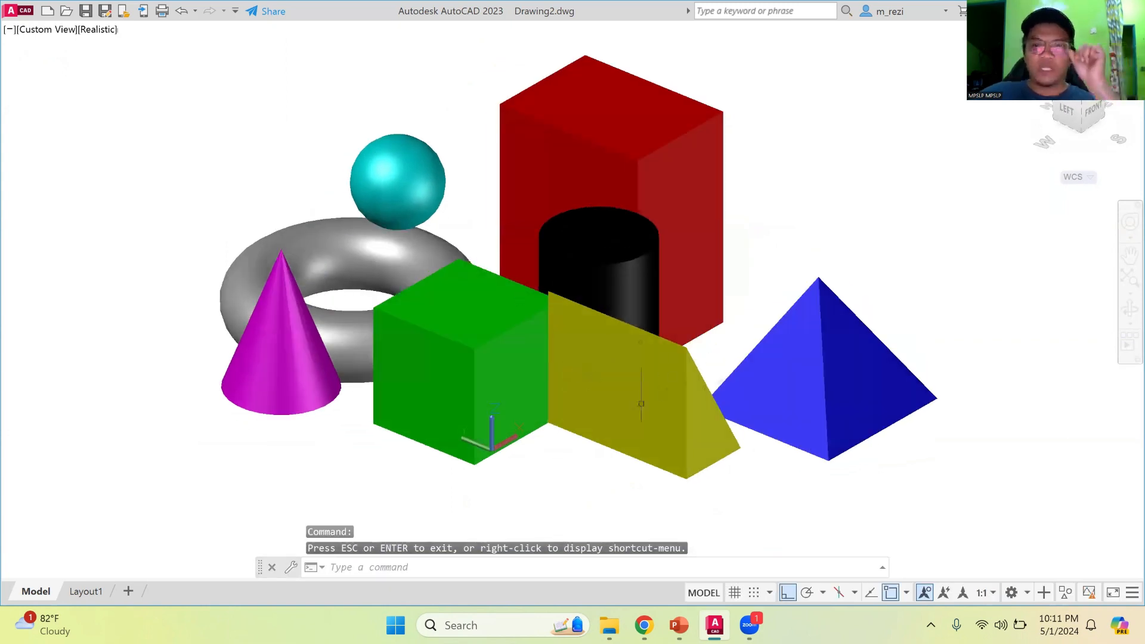
key("Return")
left_click_drag(772, 377, 869, 353)
key("Escape")
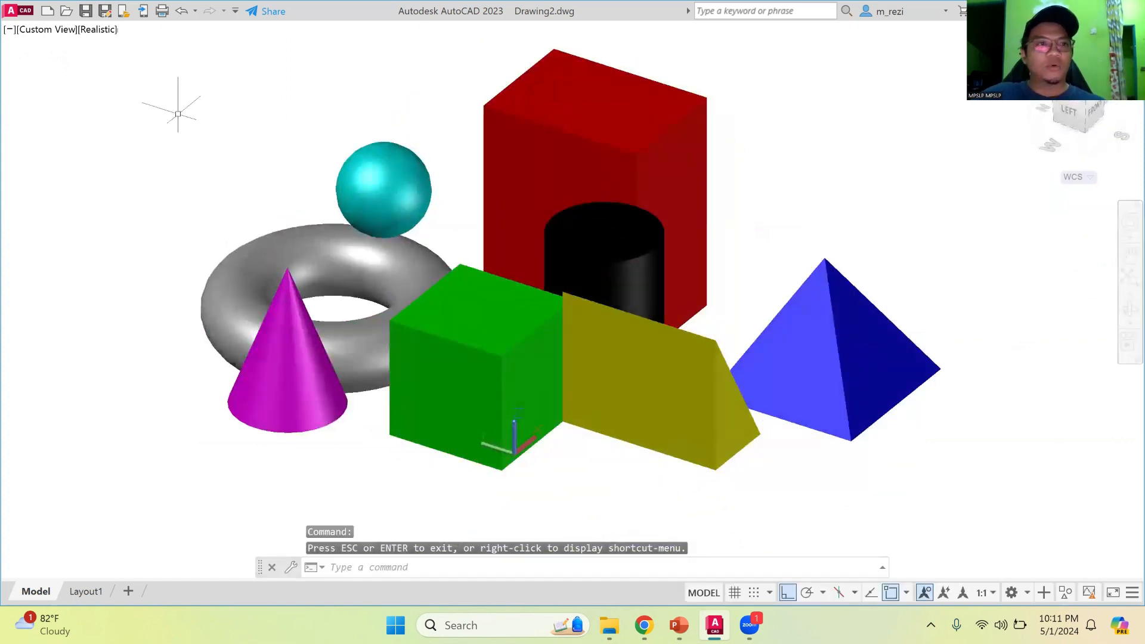
left_click(45, 30)
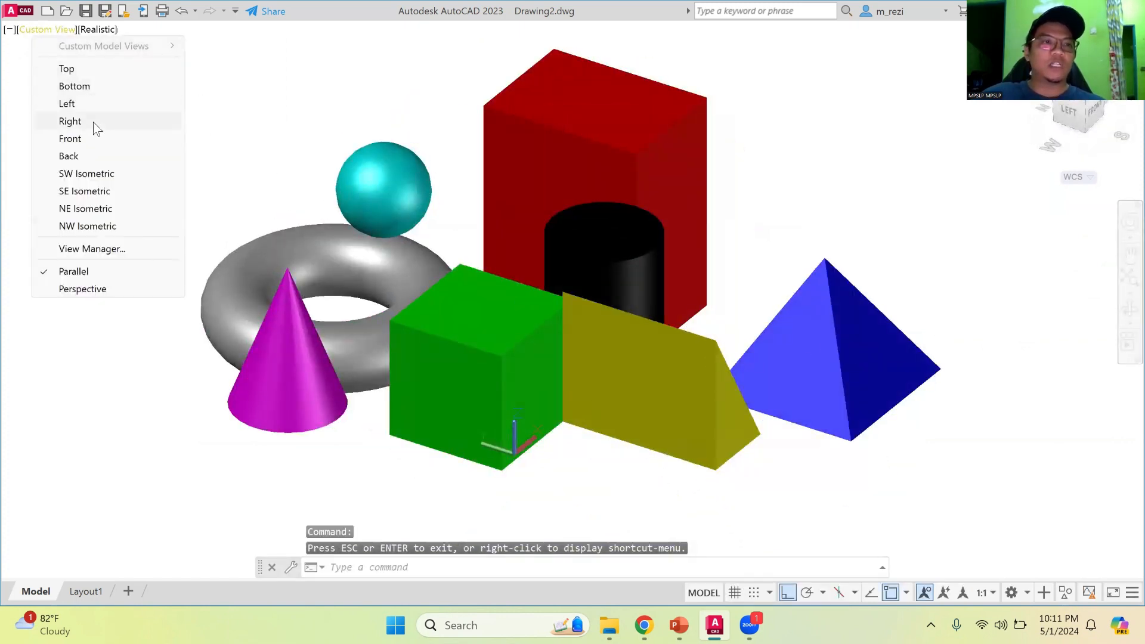
left_click(90, 174)
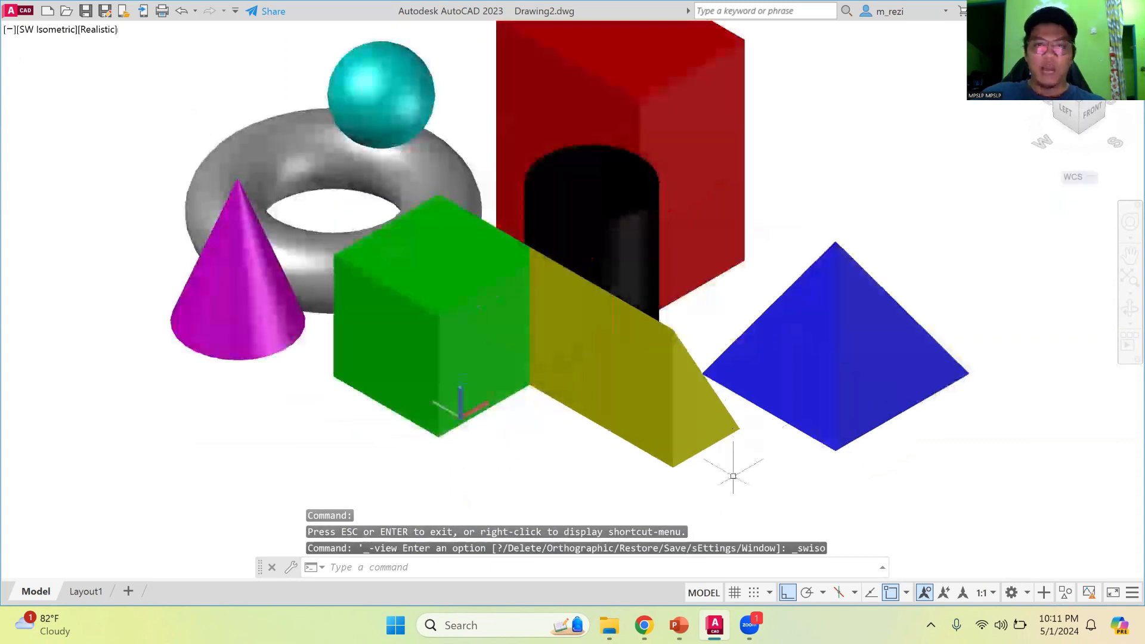
Move the yellow wedge 50 units along the negative Y axis from its lower front corner.
type("m")
key("Return")
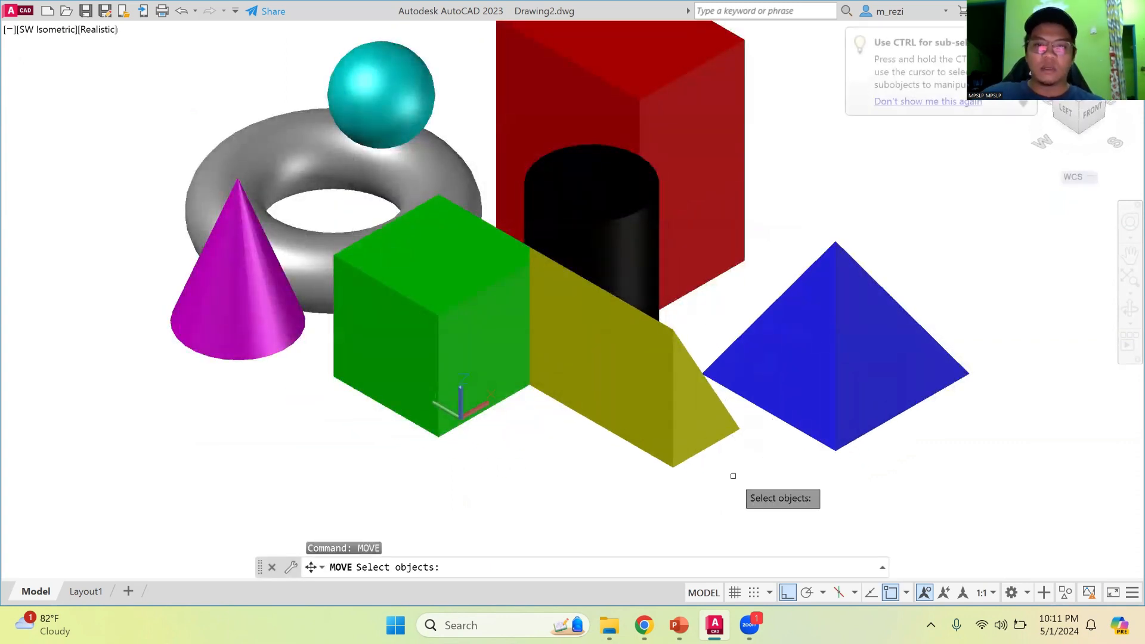
left_click(673, 396)
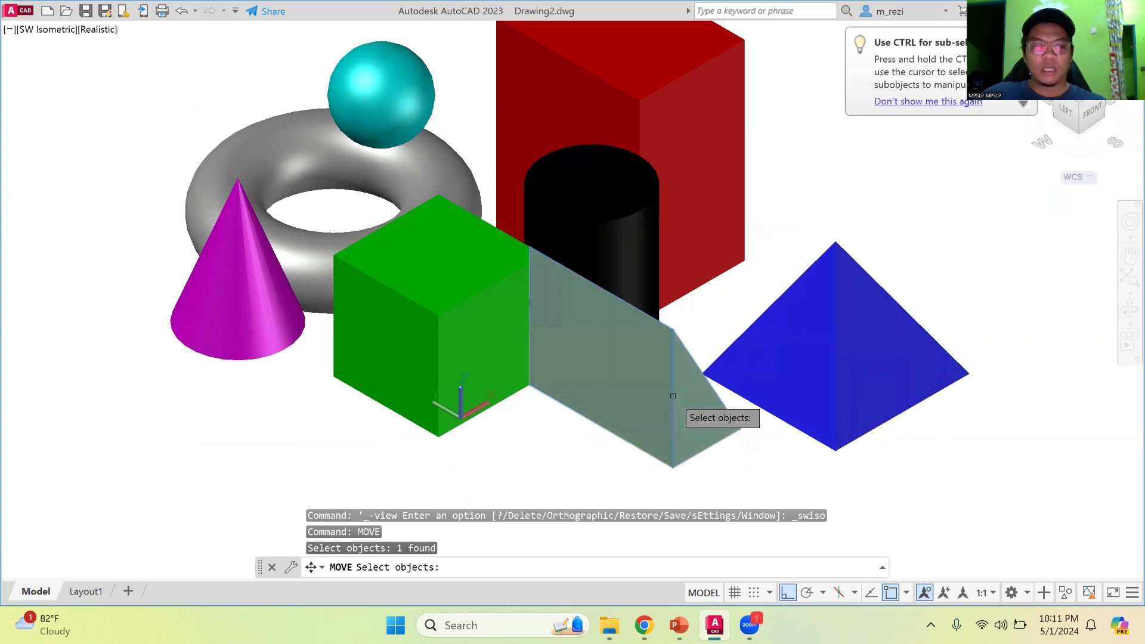
key("Return")
left_click(672, 467)
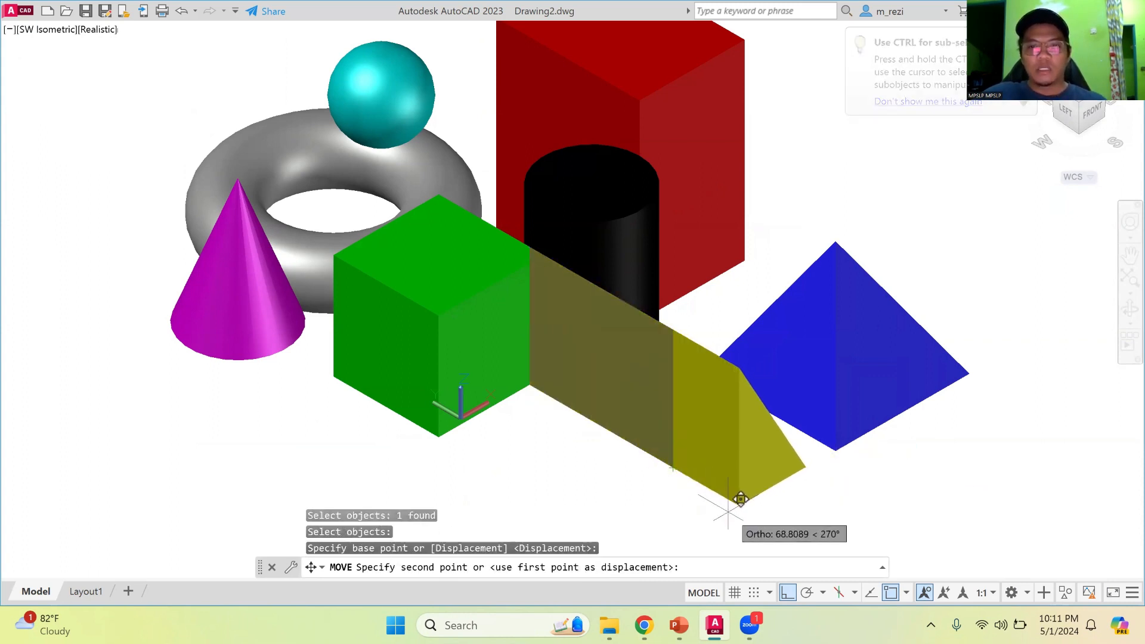
type("50")
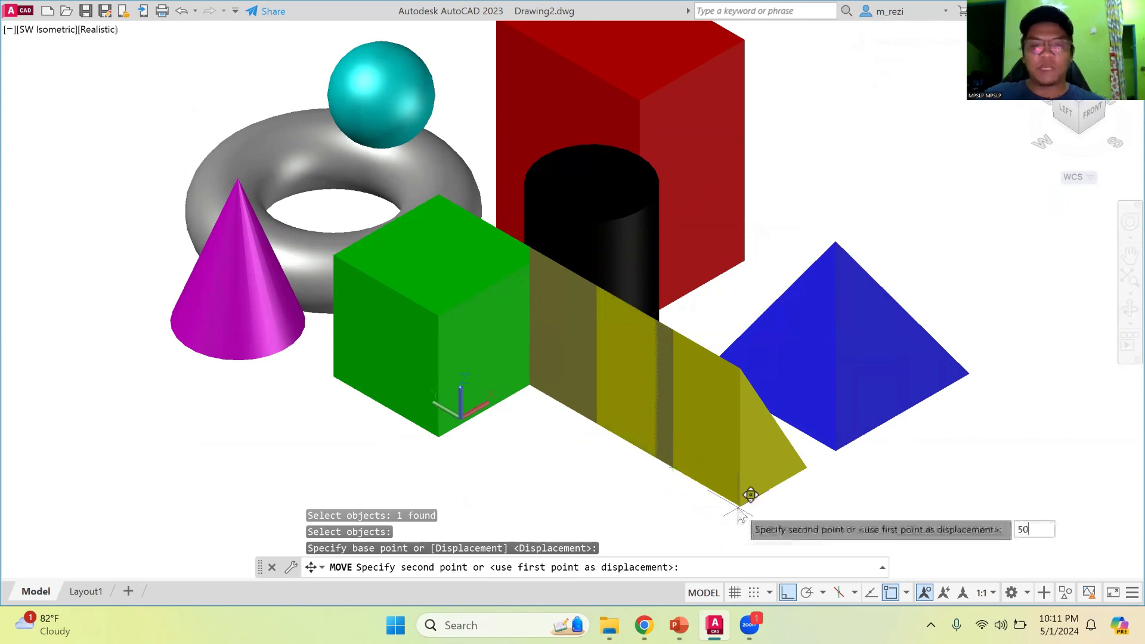
key("Return")
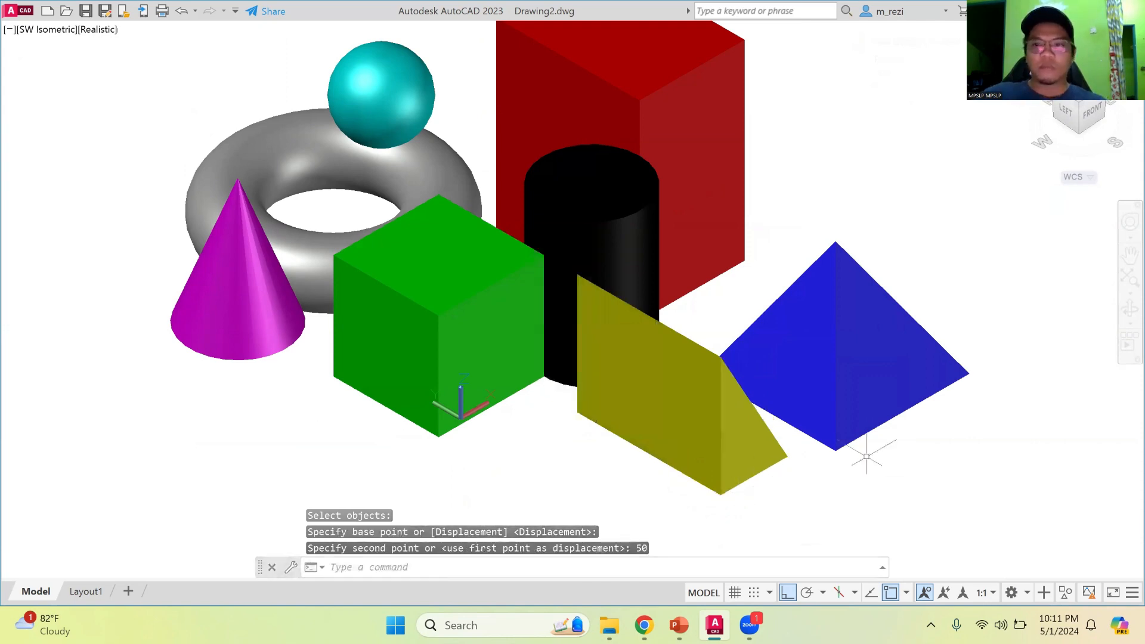
Orbit the model to check the gap between the wedge and the green box, and return to SW Isometric.
left_click(1130, 308)
mouse_move(877, 326)
left_mouse_down()
mouse_move(851, 346)
mouse_move(738, 370)
mouse_move(621, 420)
mouse_move(603, 463)
mouse_move(682, 459)
mouse_move(976, 296)
left_mouse_up()
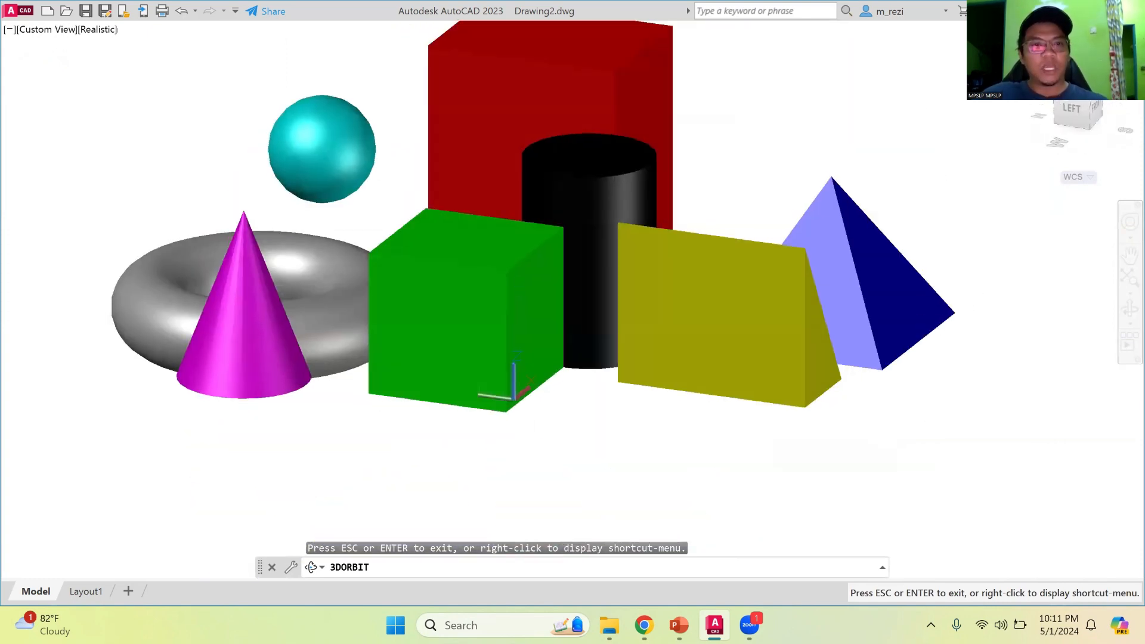
key("Escape")
left_click(47, 30)
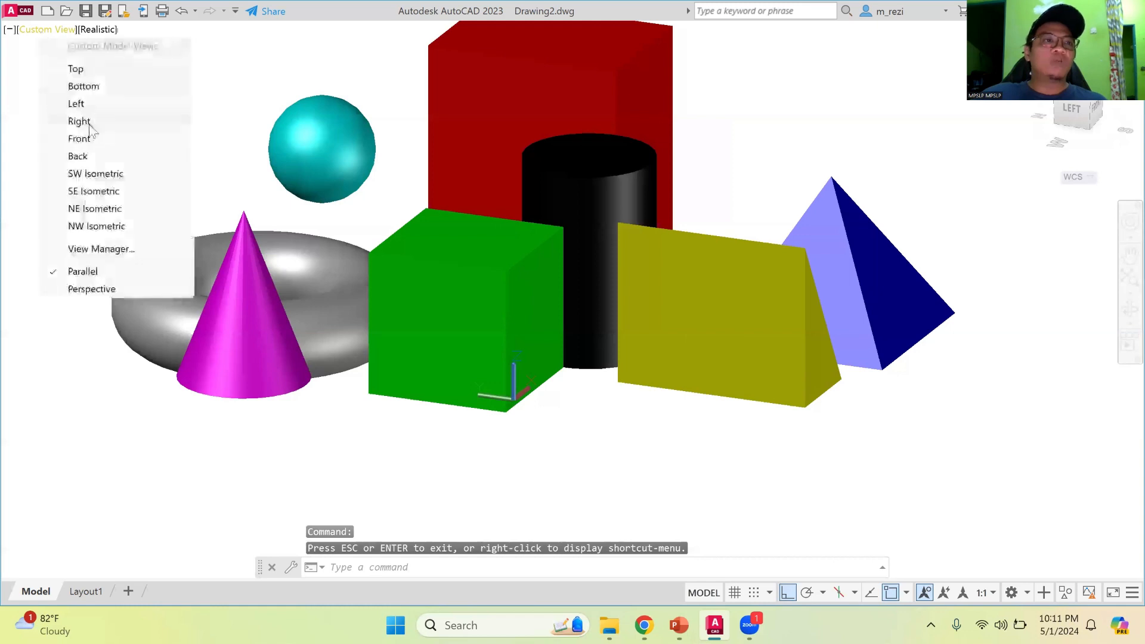
left_click(95, 174)
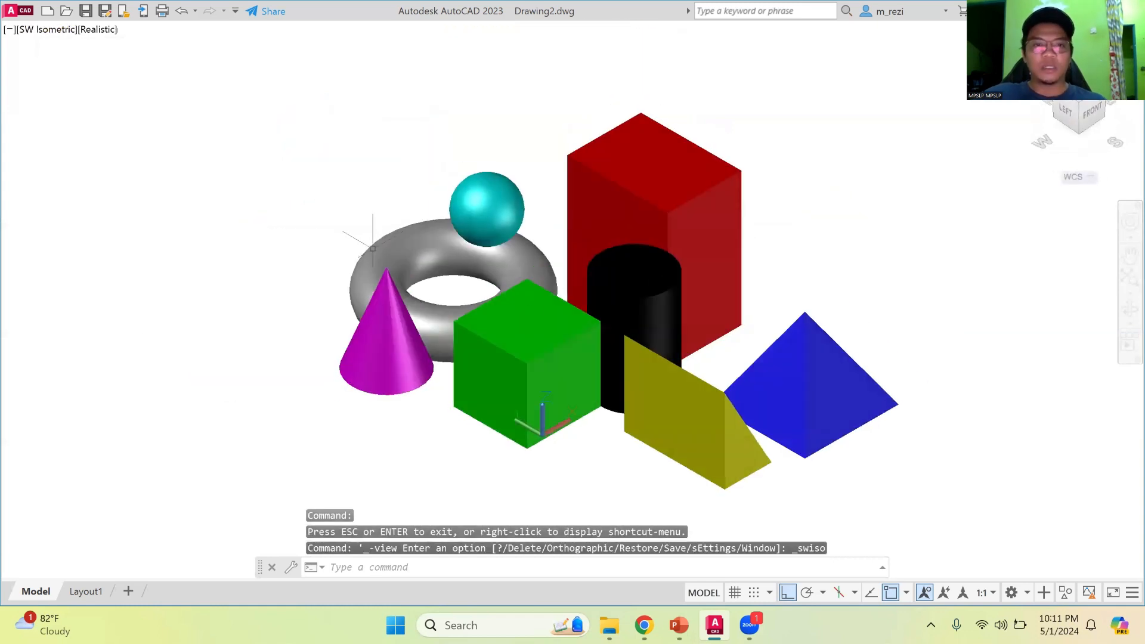
Open Layout1, activate its viewport and zoom to the extents of the solids.
left_click(87, 592)
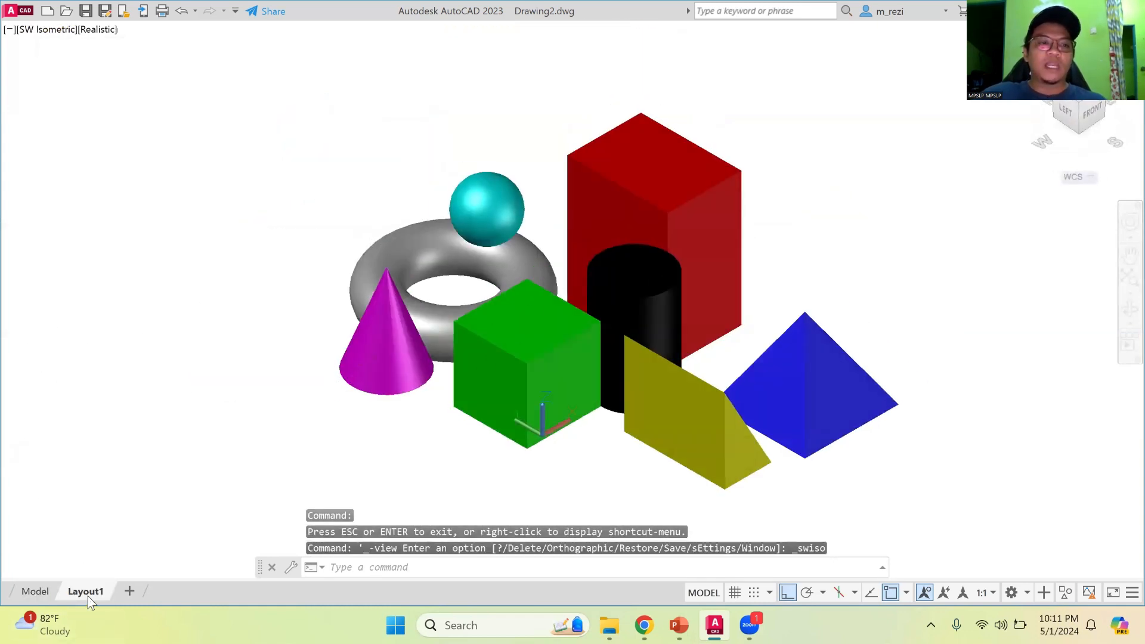
double_click(485, 193)
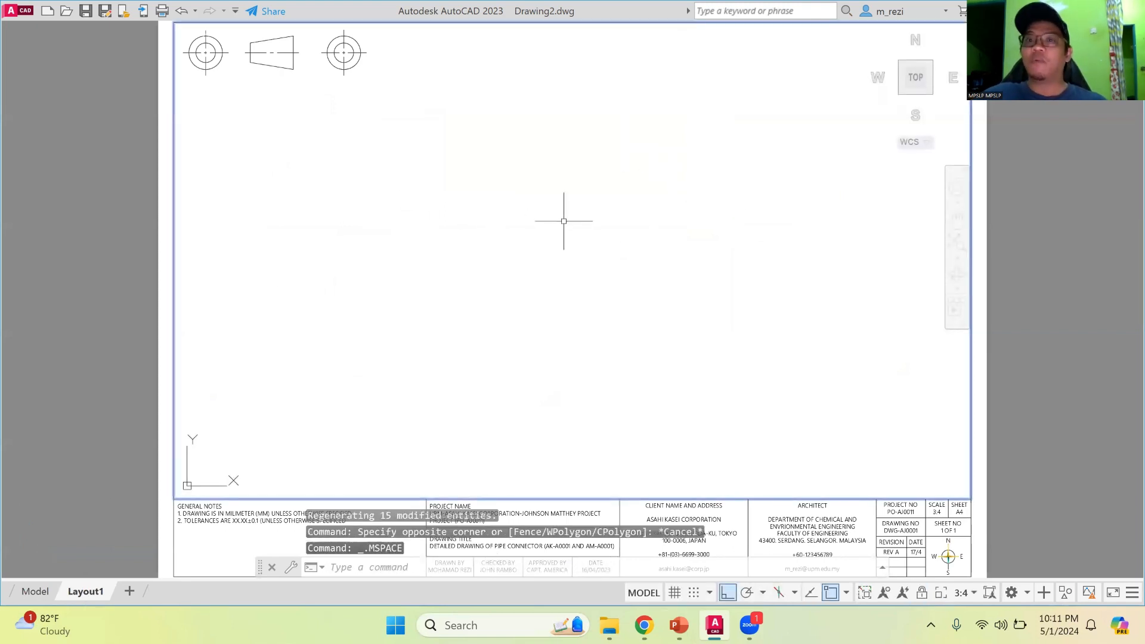
type("zoom")
key("Return")
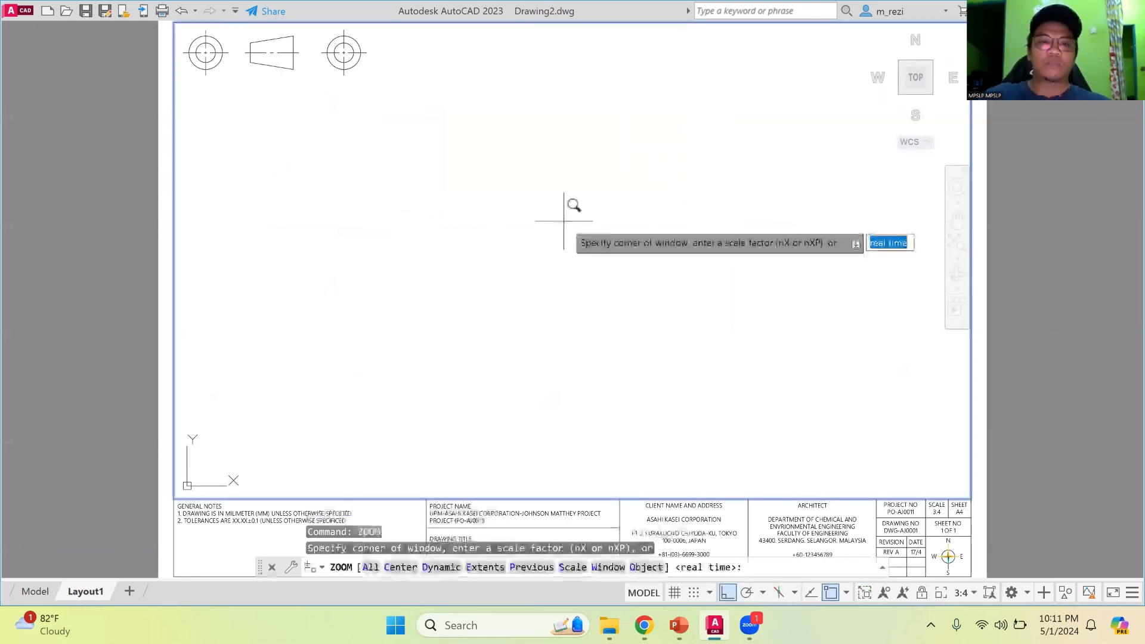
type("e")
key("Return")
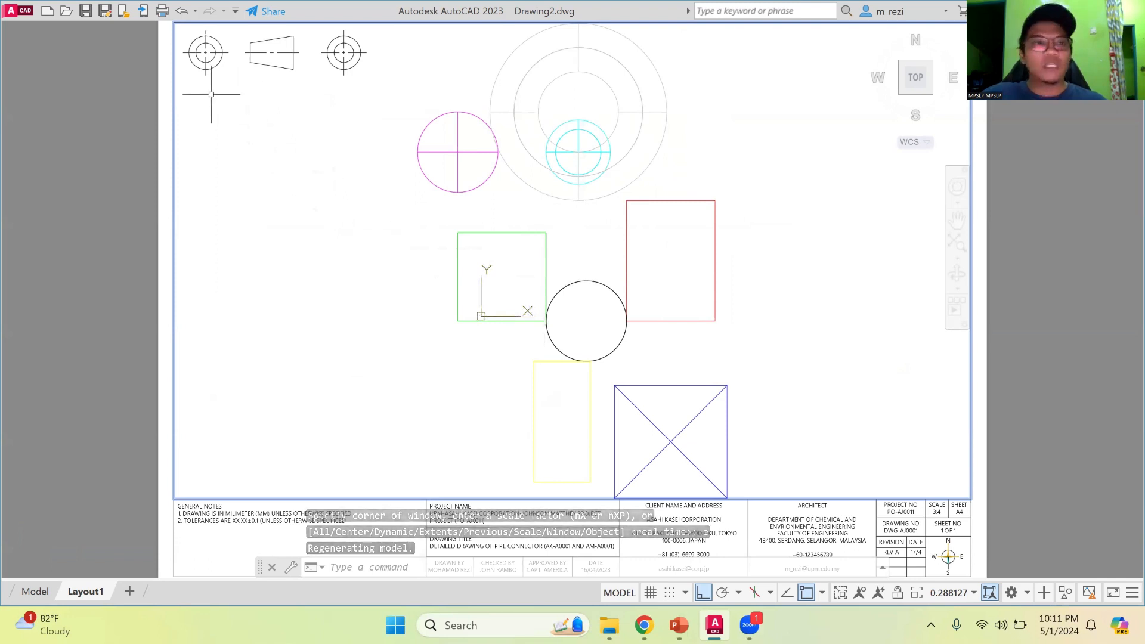
Set the layout viewport to the SW Isometric view with the Realistic visual style.
left_click(200, 32)
left_click(244, 175)
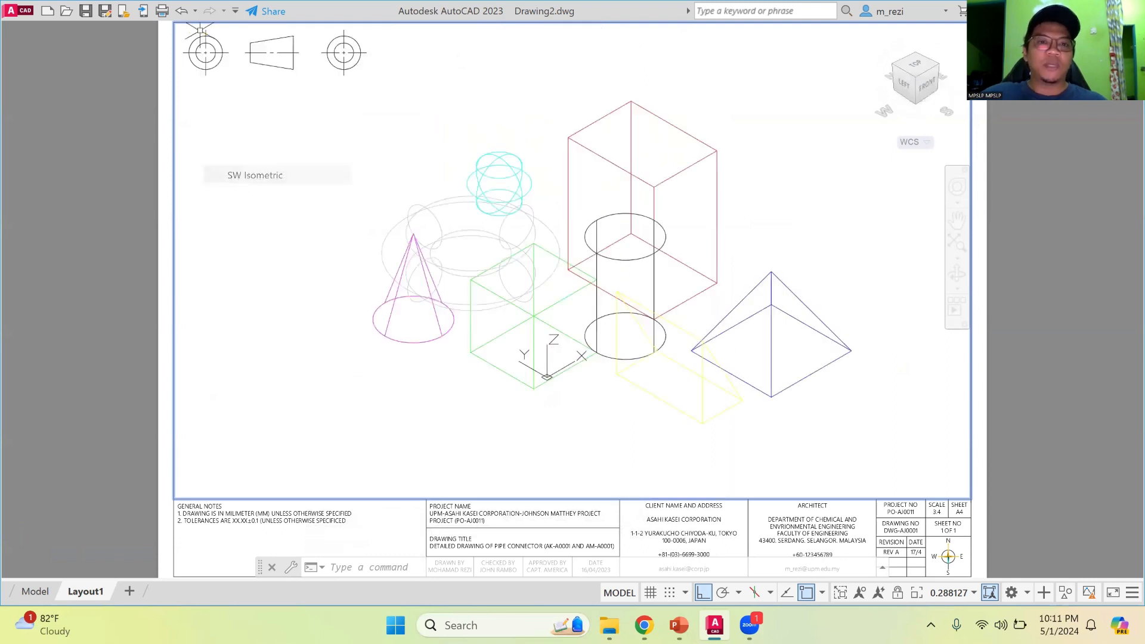
left_click(223, 31)
left_click(257, 32)
left_click(258, 32)
left_click(258, 33)
left_click(224, 124)
left_click(268, 132)
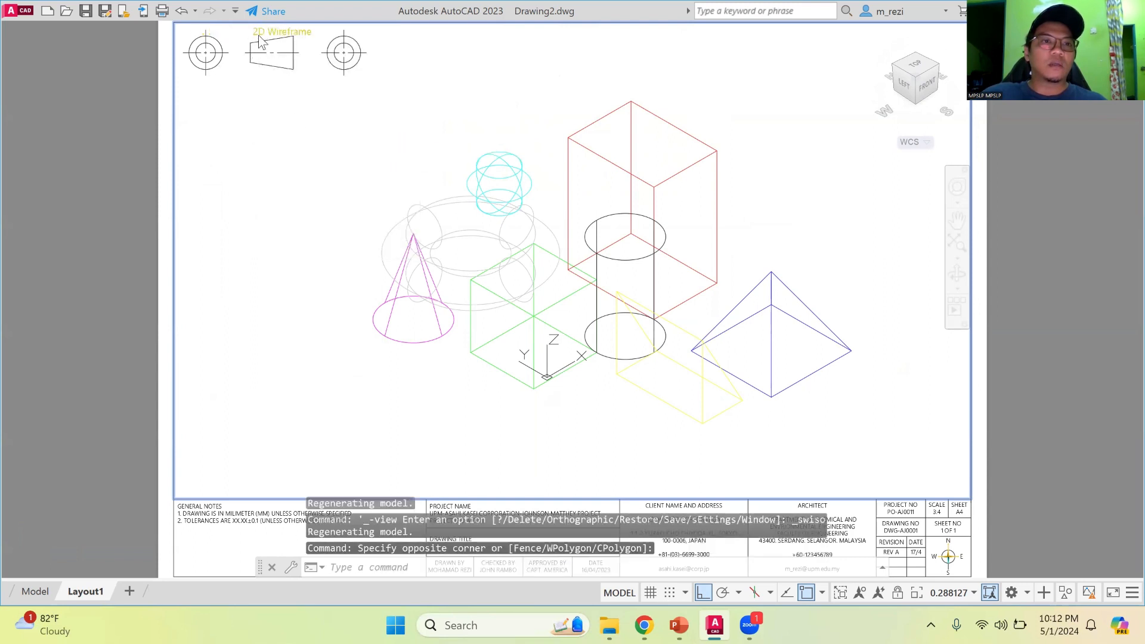
left_click(263, 34)
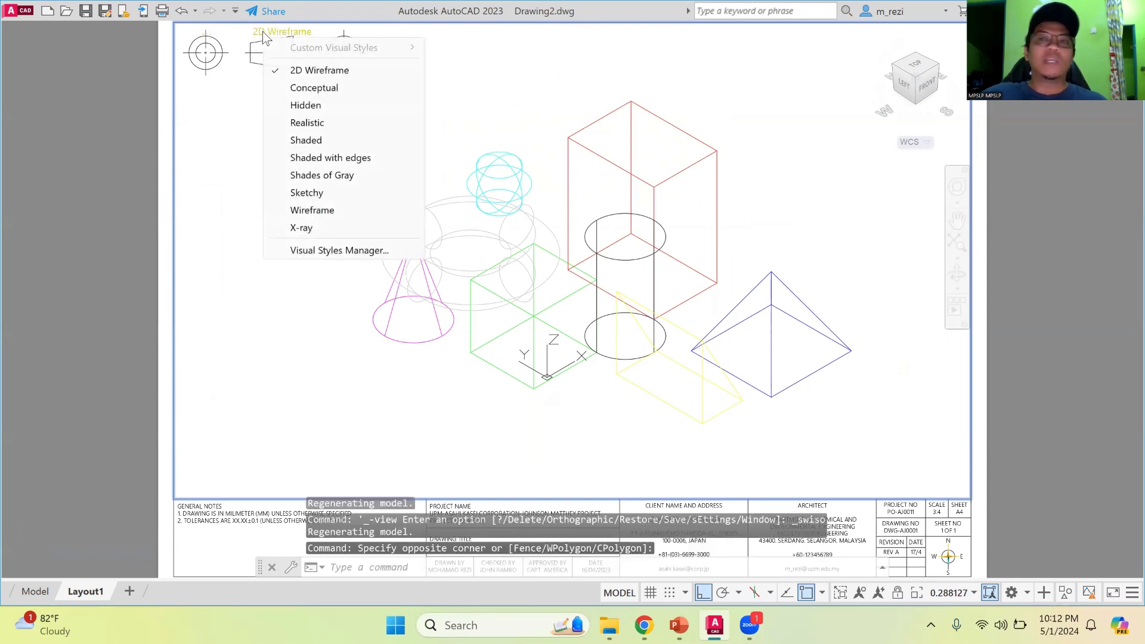
left_click(310, 125)
Enlarge and centre the solids within the layout viewport, and return to paper space.
left_click(957, 222)
mouse_move(785, 229)
left_mouse_down()
mouse_move(723, 224)
mouse_move(801, 206)
left_mouse_up()
scroll(723, 223, "up", 5)
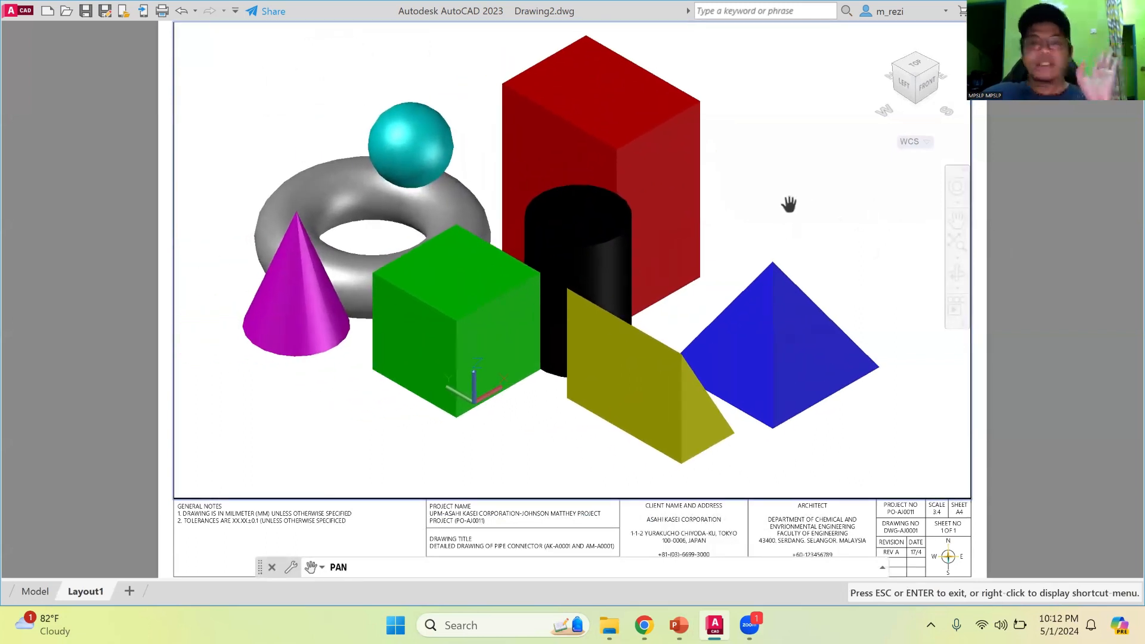
left_click_drag(782, 199, 816, 201)
left_click_drag(813, 182, 780, 186)
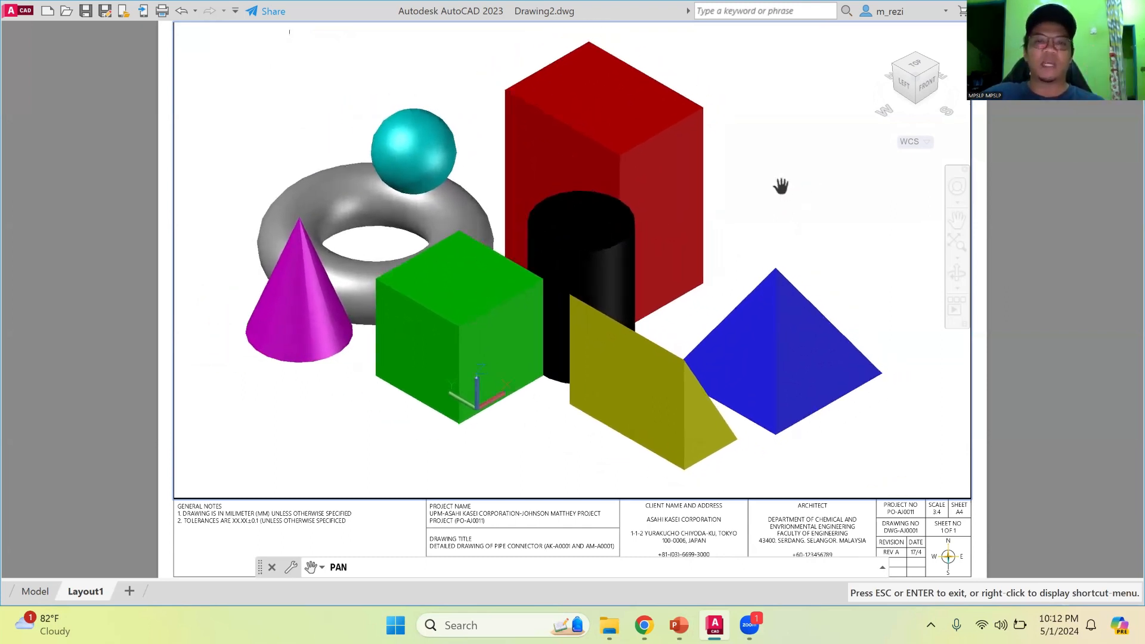
key("Escape")
double_click(1022, 255)
Delete the circle and truncated-cone projection symbols from the upper-left corner of the layout sheet.
mouse_move(391, 99)
left_mouse_down()
mouse_move(204, 92)
mouse_move(187, 67)
mouse_move(184, 44)
mouse_move(226, 25)
mouse_move(382, 28)
left_mouse_up()
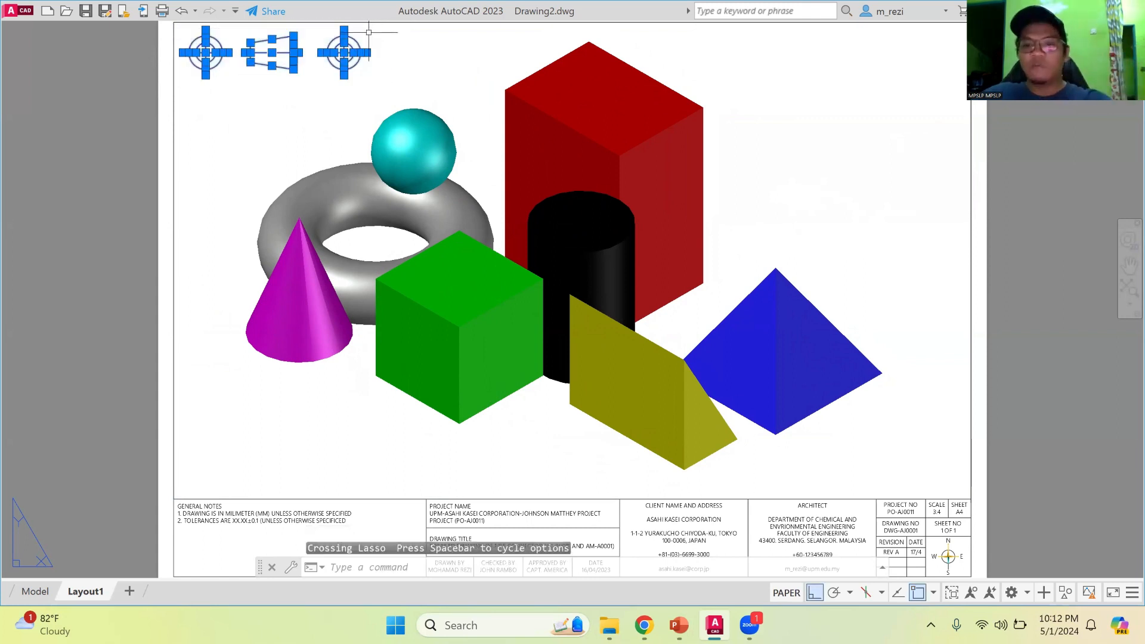
key("Delete")
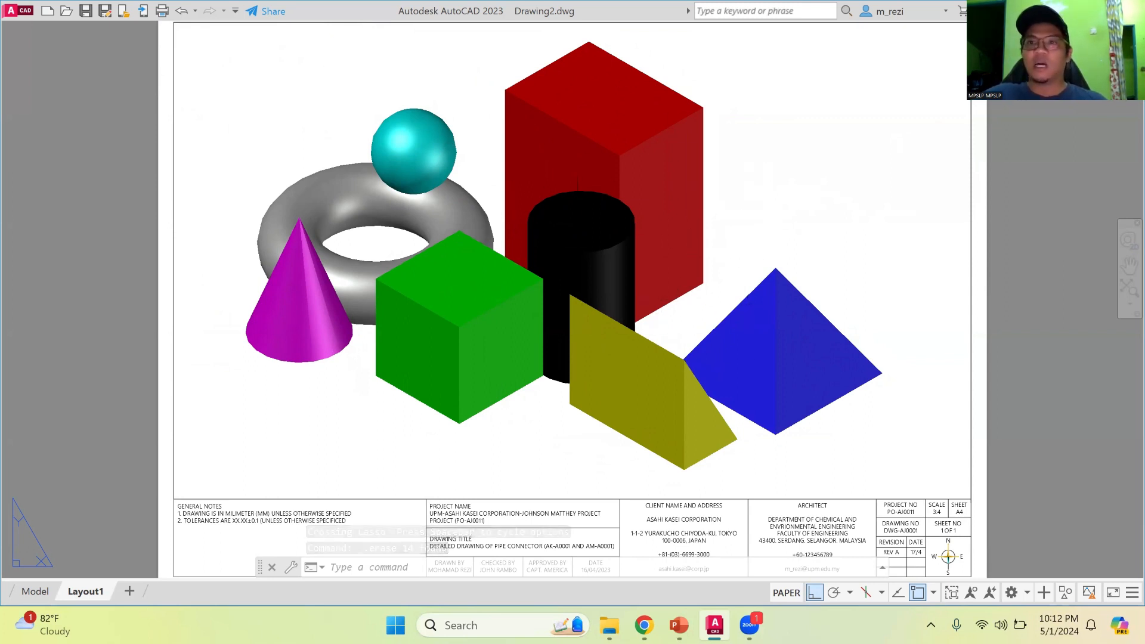
key("Escape")
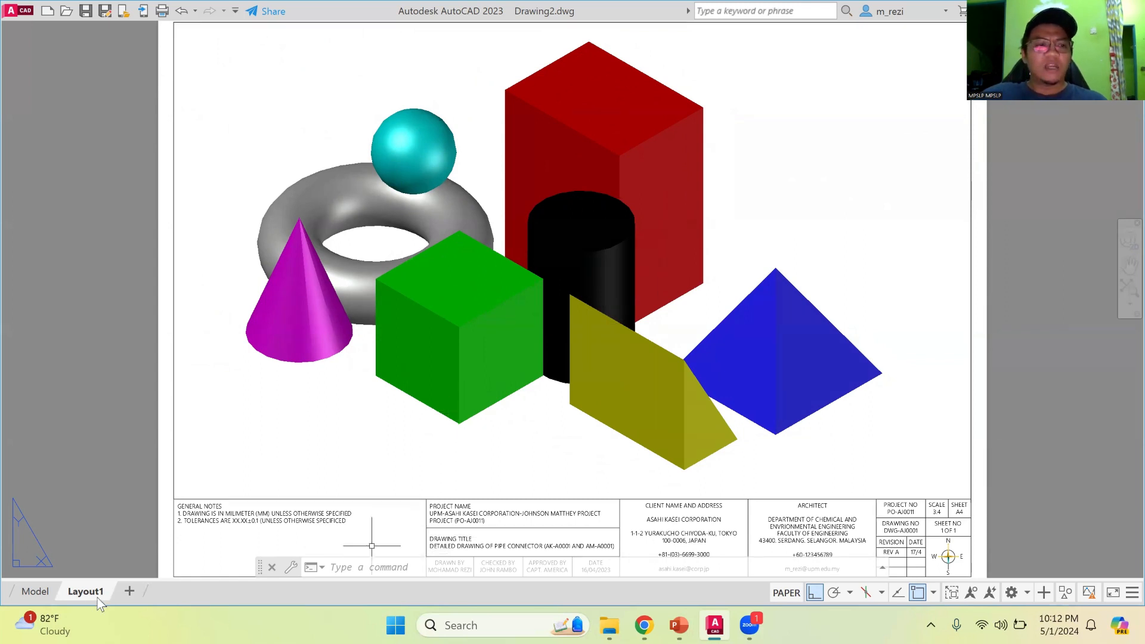
Return to model space, make room beside the solids and switch to the Top view.
left_click(50, 591)
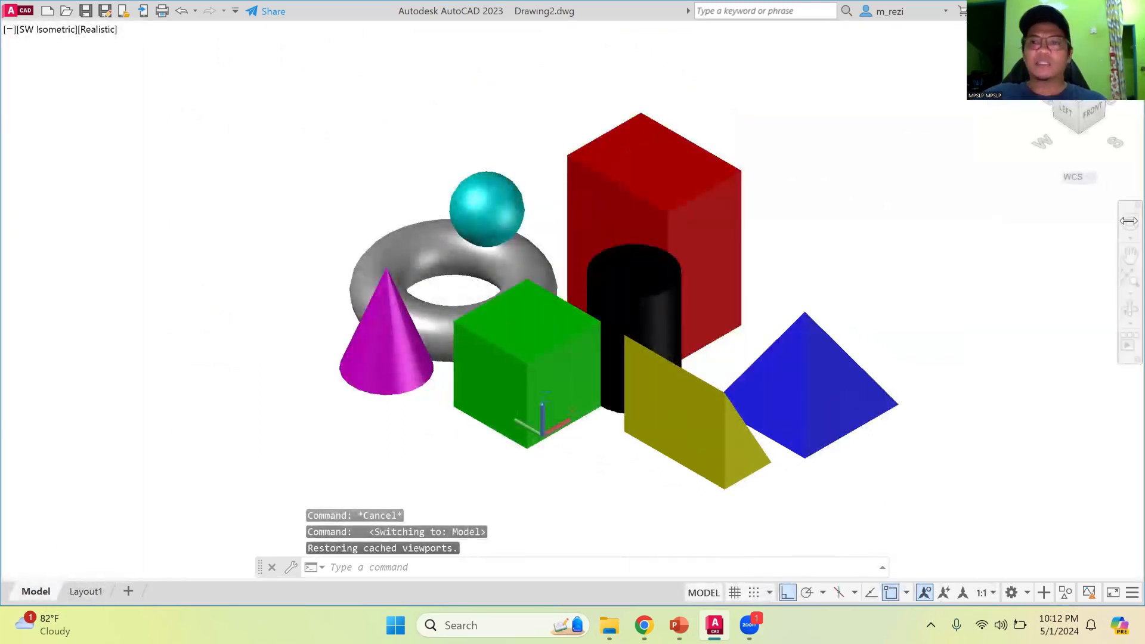
left_click(1129, 254)
left_click_drag(969, 262, 709, 255)
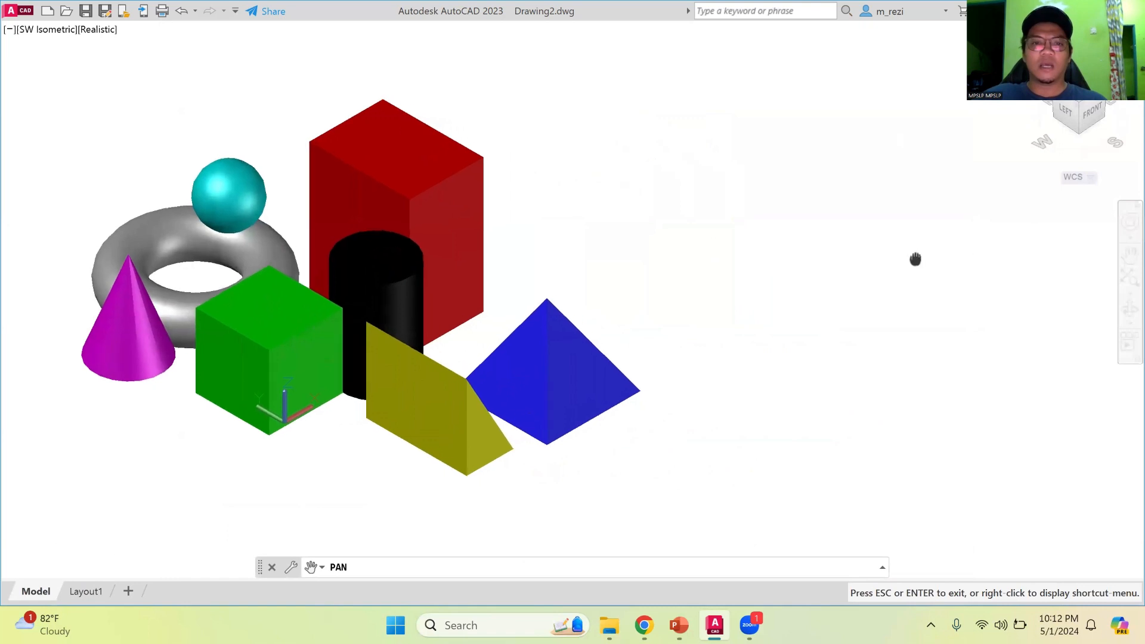
left_click_drag(920, 256, 617, 252)
key("Escape")
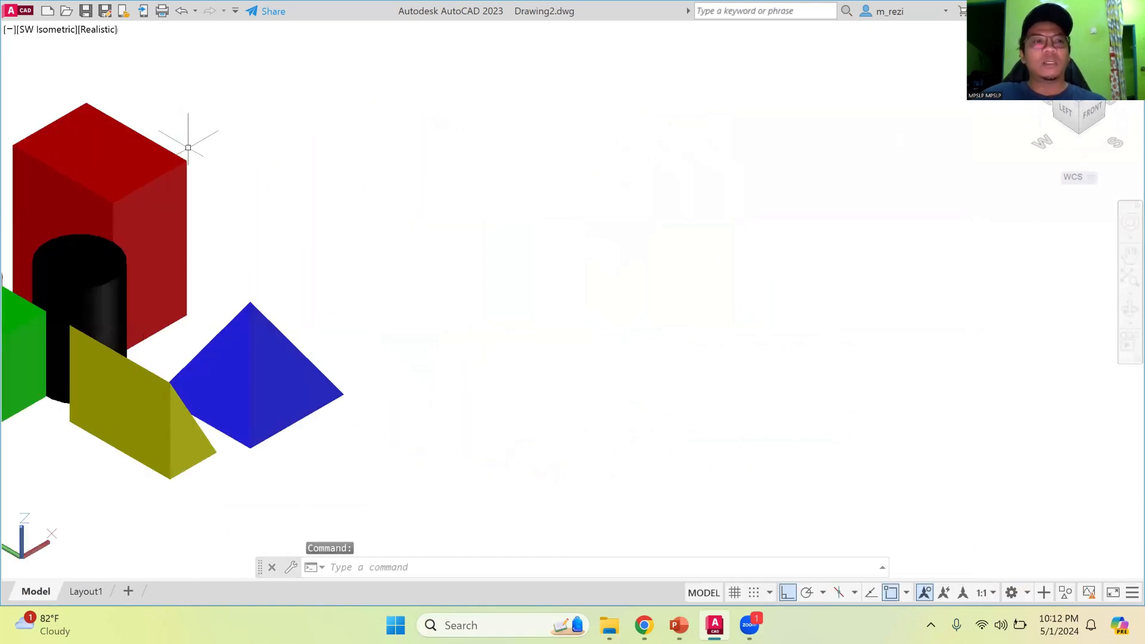
left_click(37, 30)
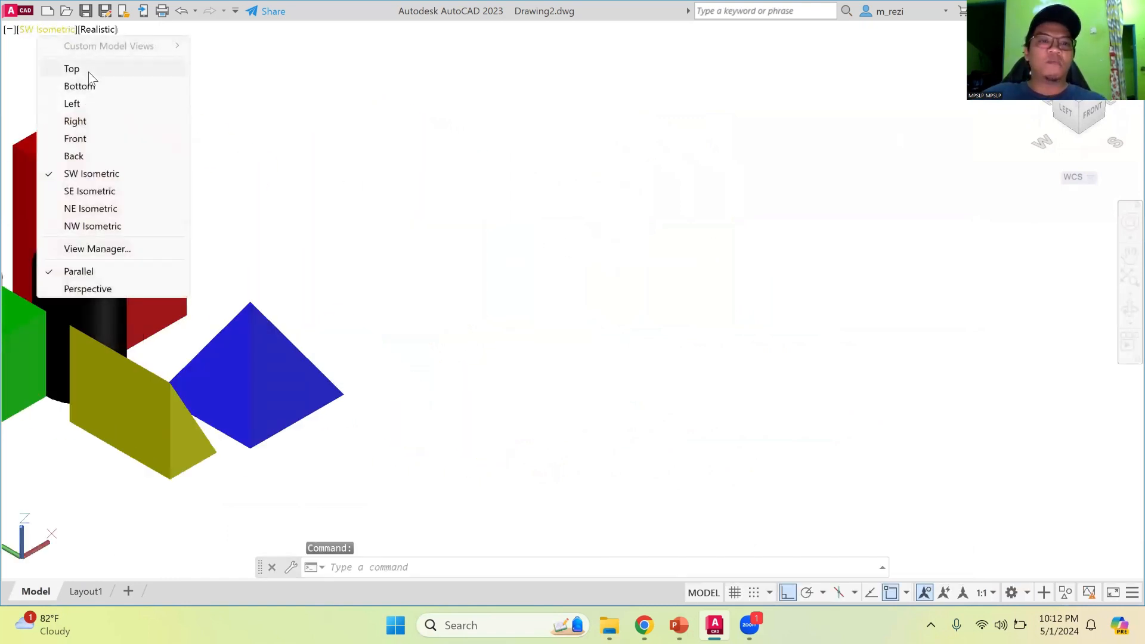
left_click(89, 70)
scroll(620, 256, "down", 3)
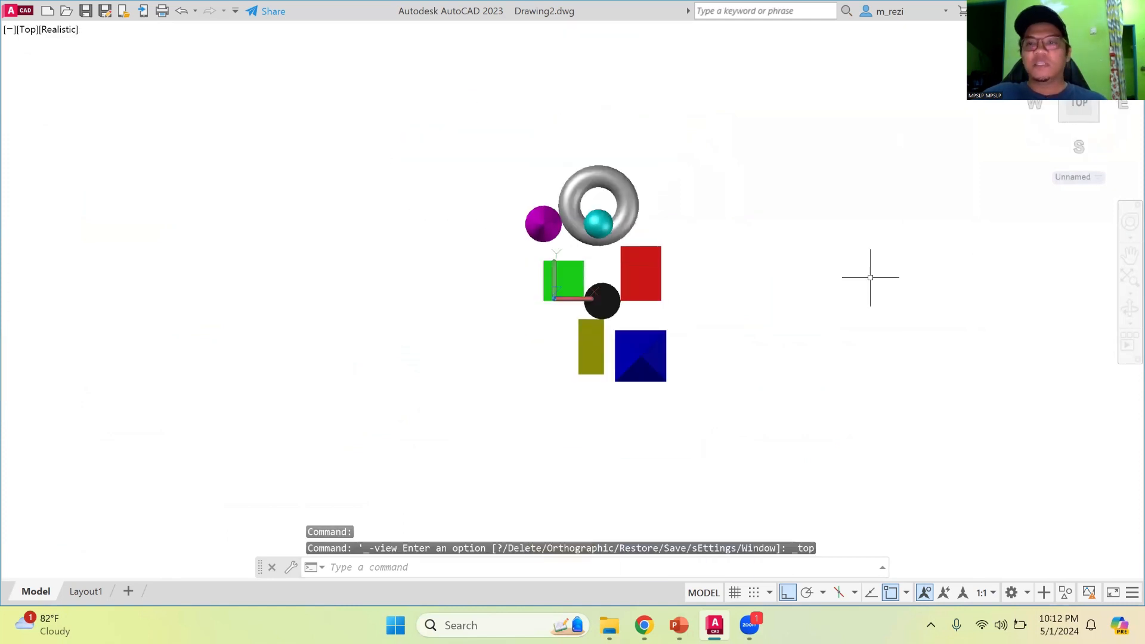
Make empty space beside the solids and set the model view to the 2D Wireframe visual style.
left_click(1129, 254)
left_click_drag(1020, 263, 559, 259)
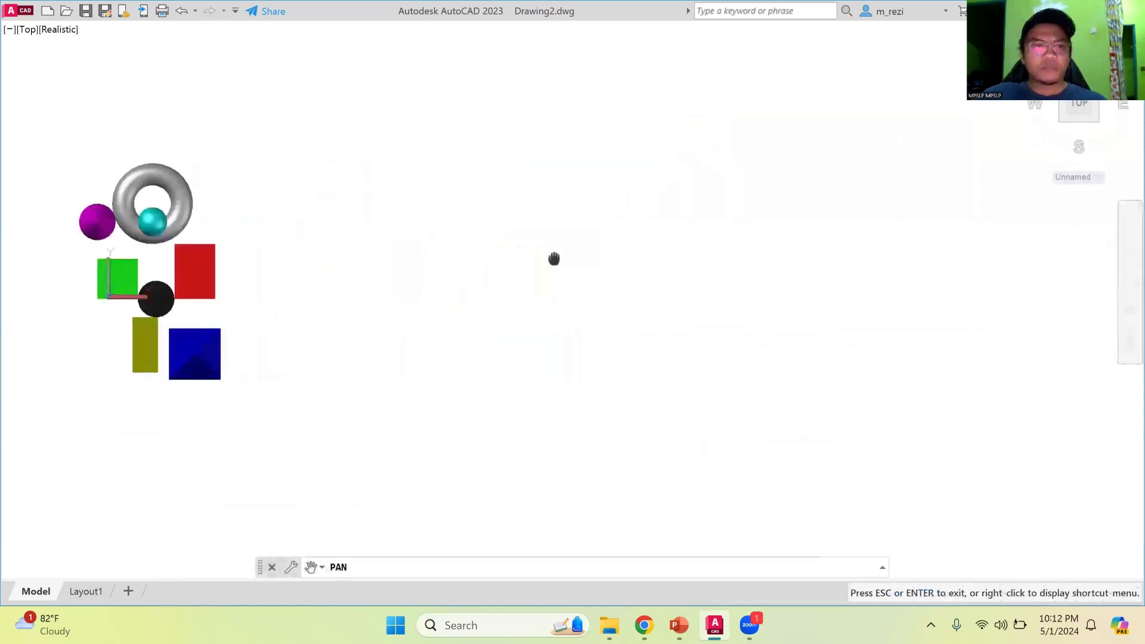
left_click_drag(811, 251, 540, 194)
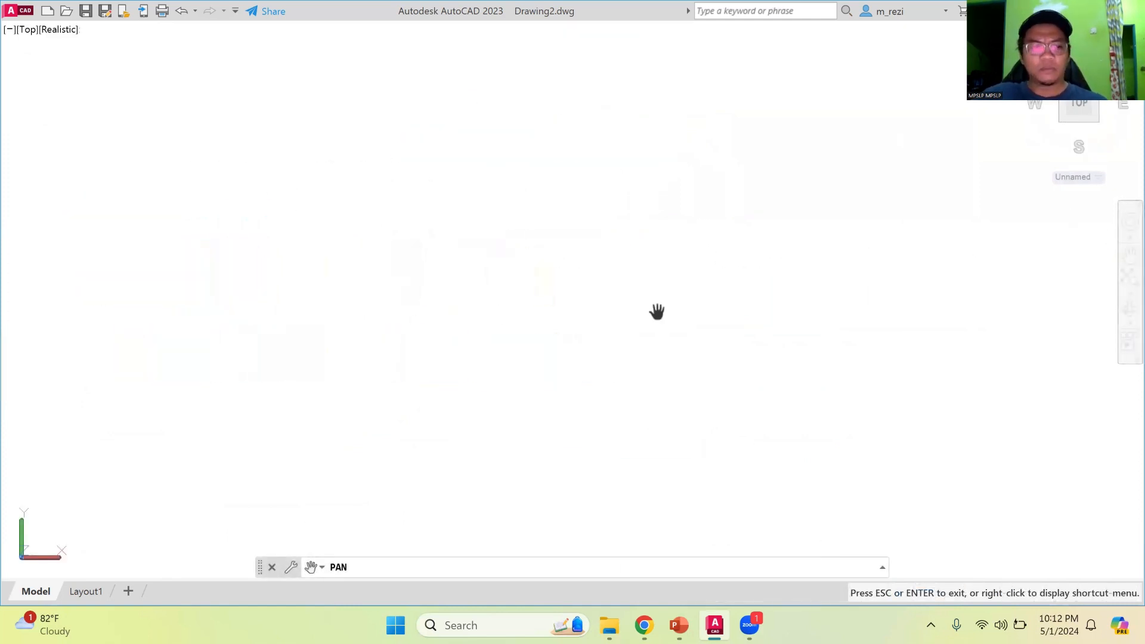
left_click_drag(471, 302, 610, 295)
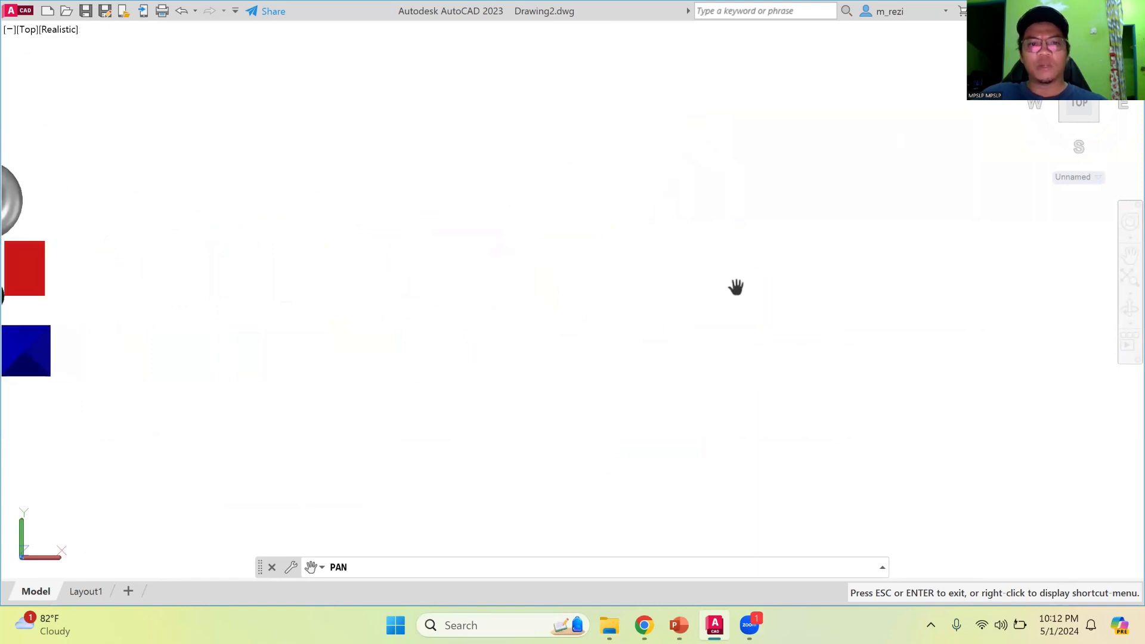
key("Escape")
left_click(58, 29)
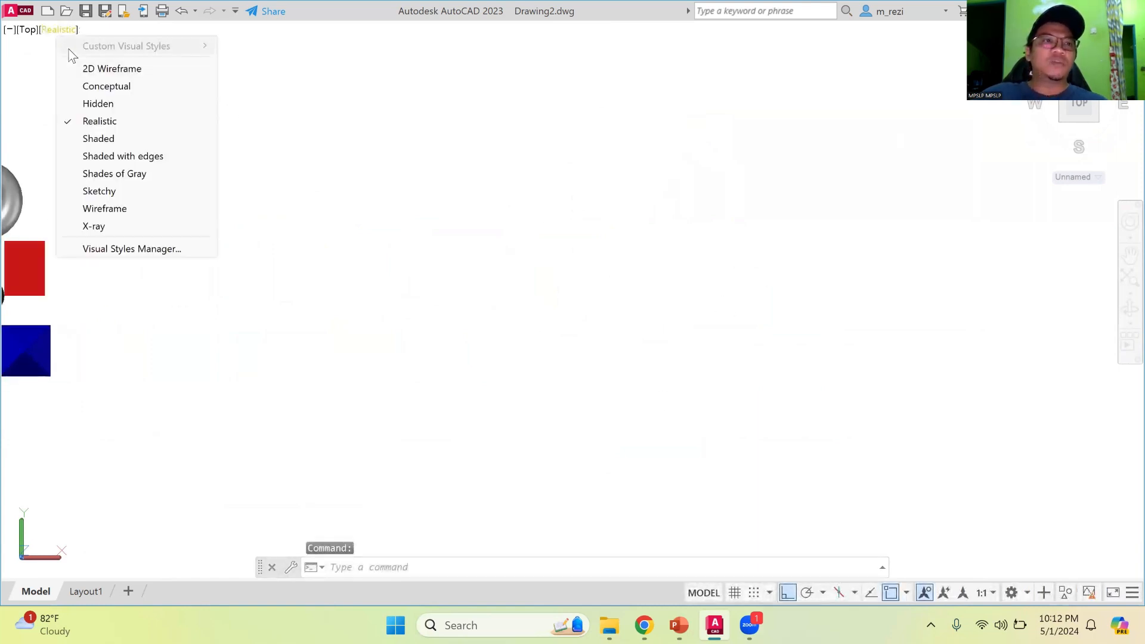
left_click(114, 67)
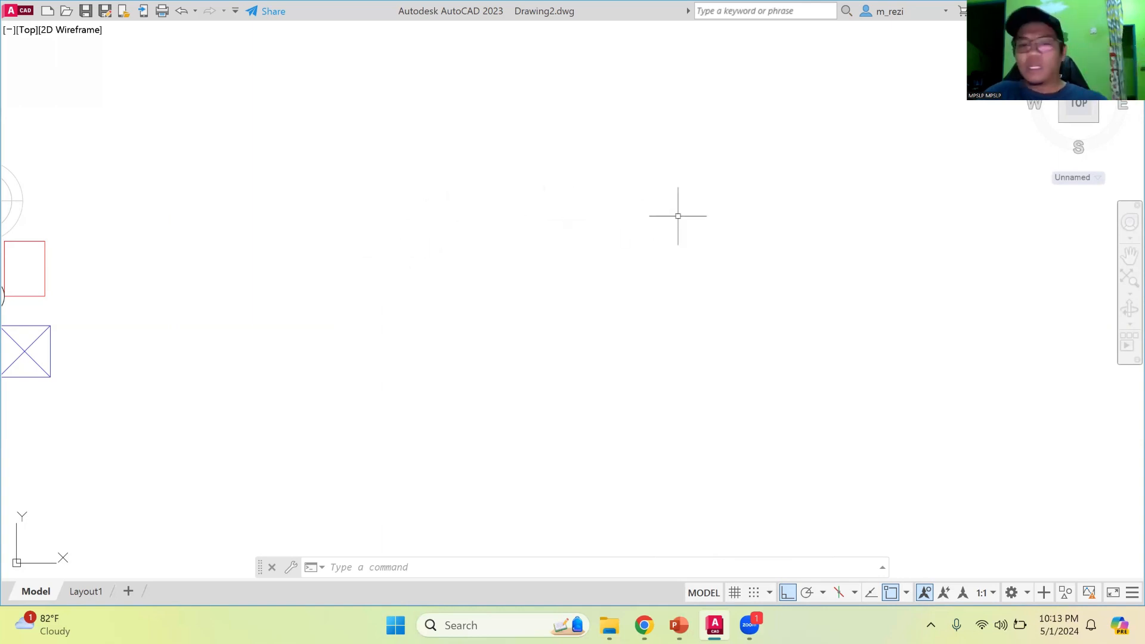
Start a line outline in the empty area beside the solids with segments 12 down, 12 right and 12 down.
key("Return")
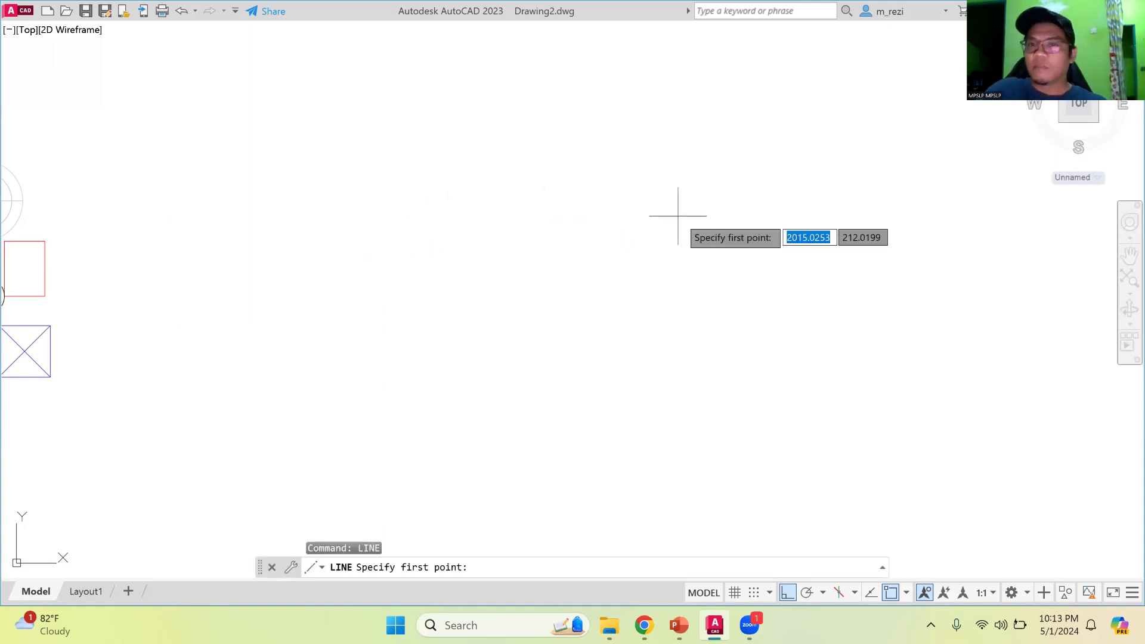
left_click(675, 213)
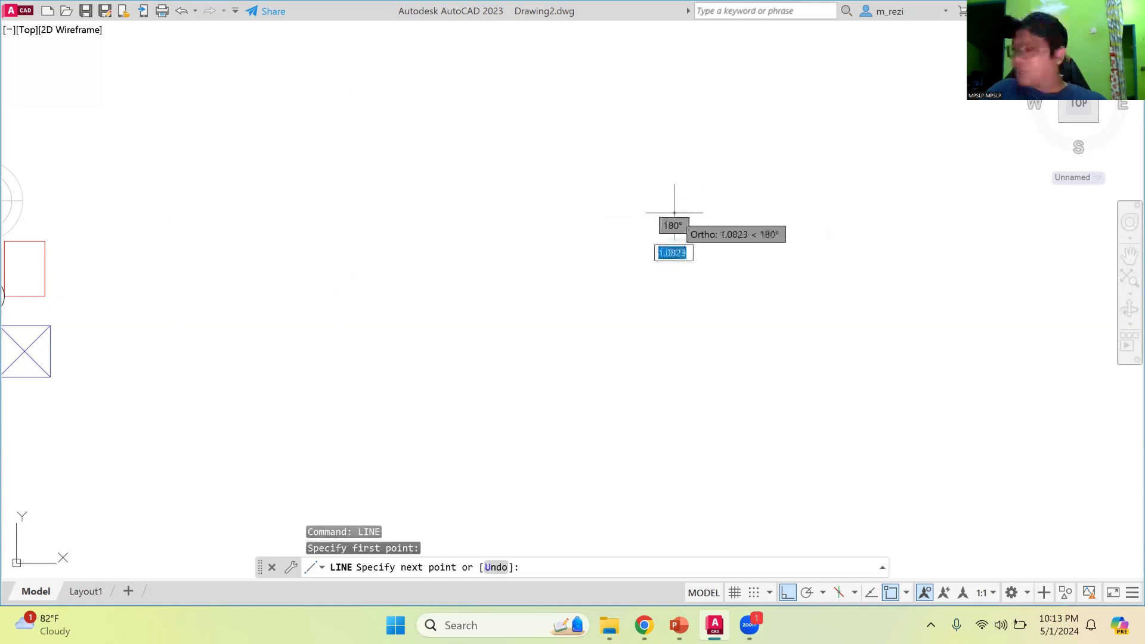
type("12")
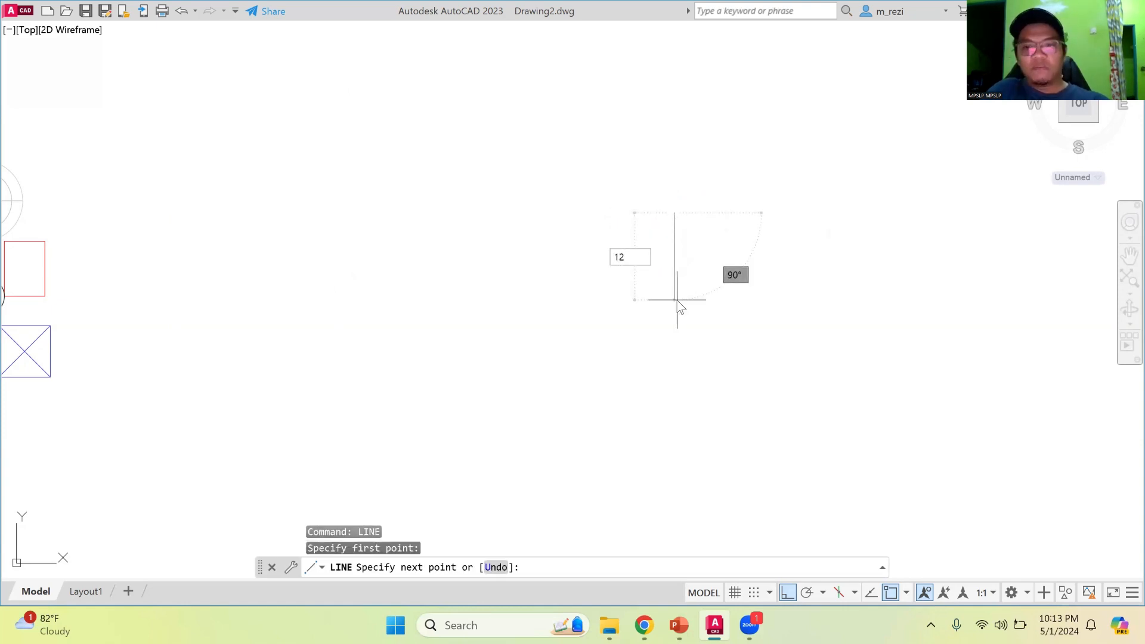
key("Return")
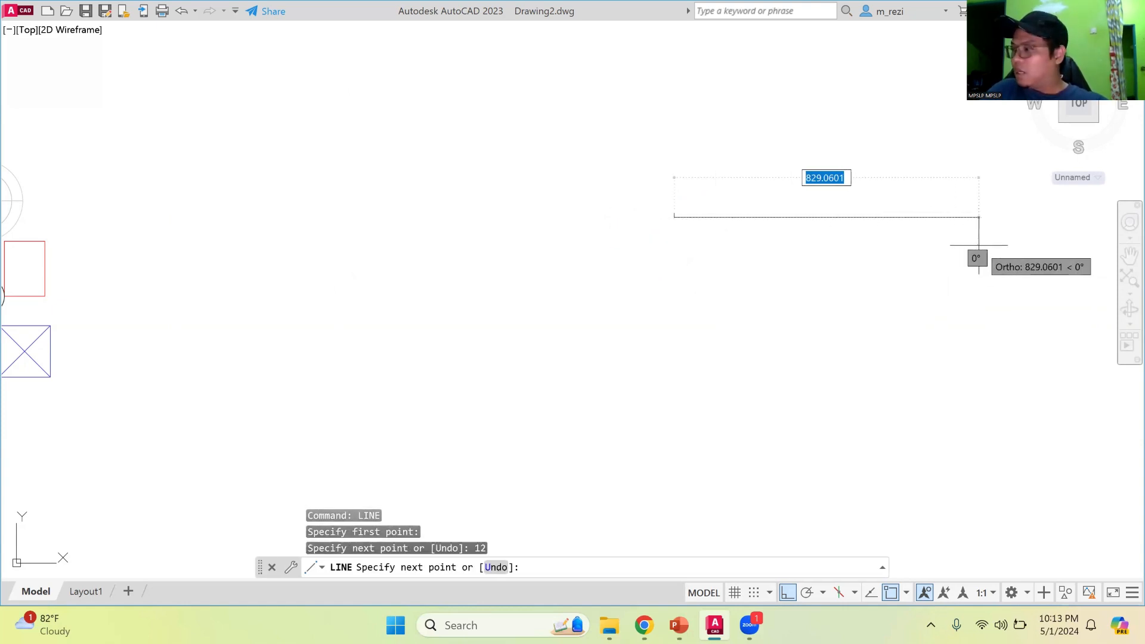
type("qw")
key("BackSpace")
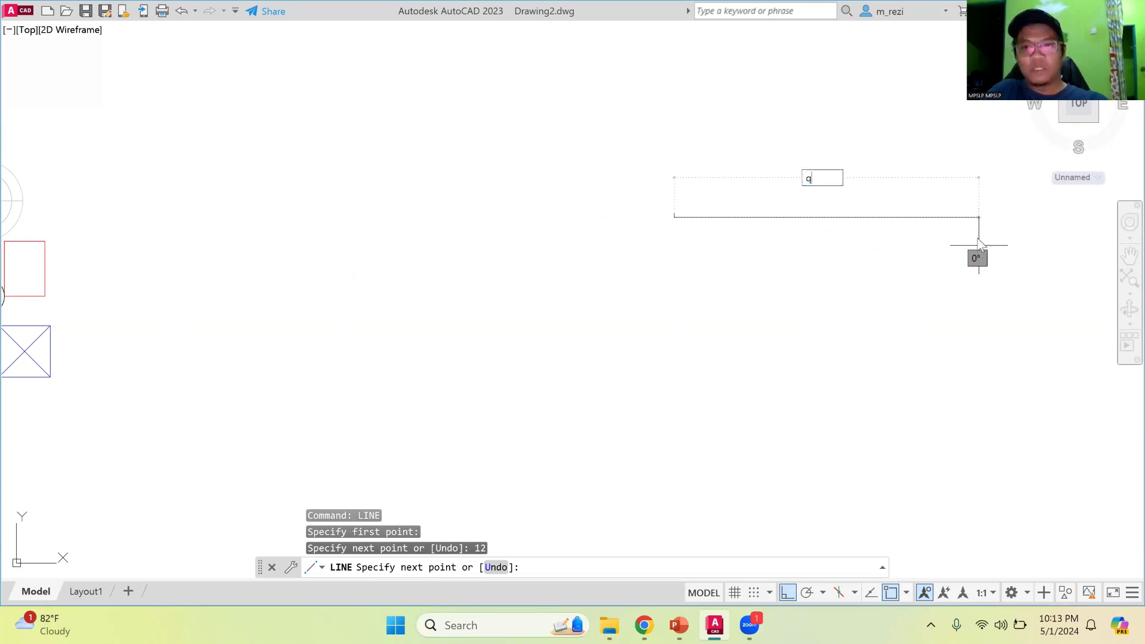
key("BackSpace")
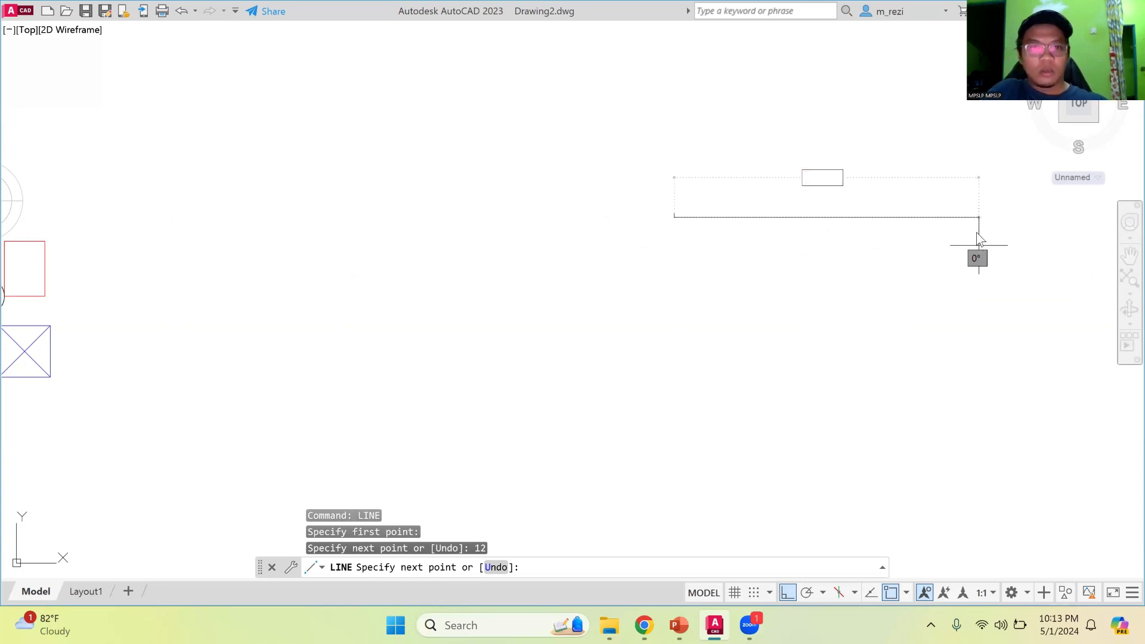
key("Return")
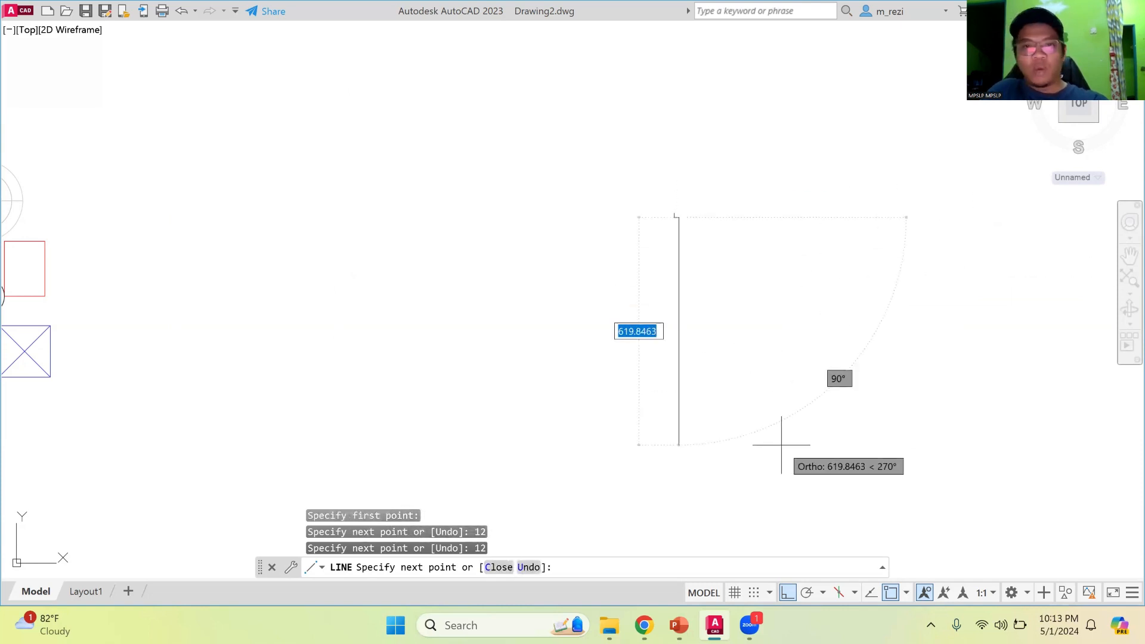
type("12")
key("Return")
Continue the outline with segments 24 left, 10 up and 52 left.
scroll(670, 335, "up", 4)
scroll(679, 316, "down", 4)
scroll(695, 209, "up", 4)
scroll(695, 216, "up", 4)
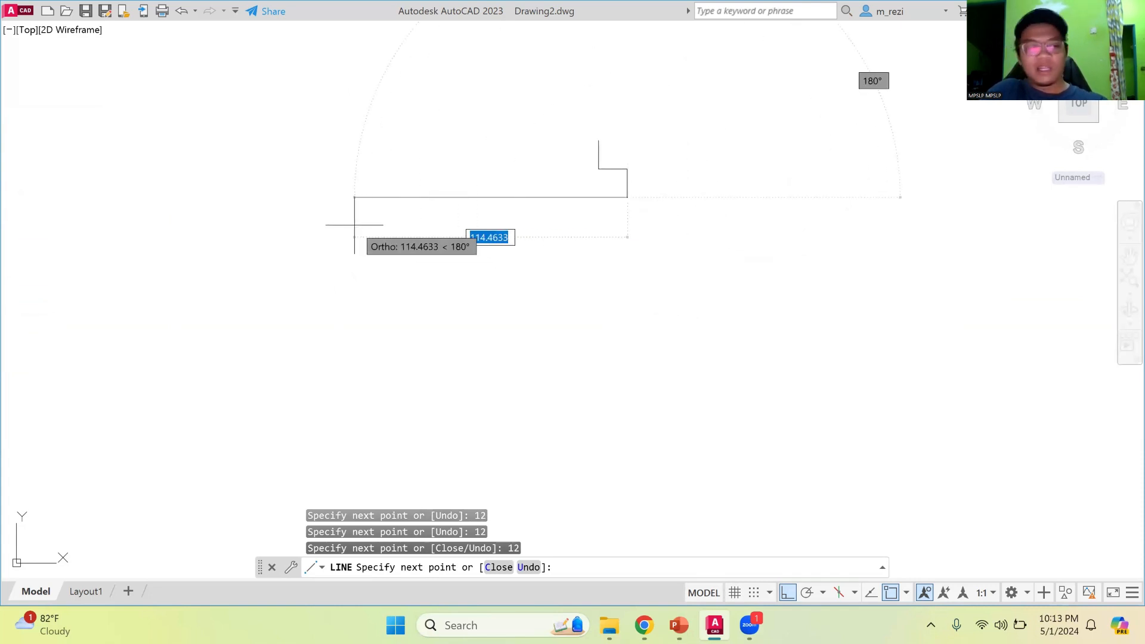
type("24")
key("Return")
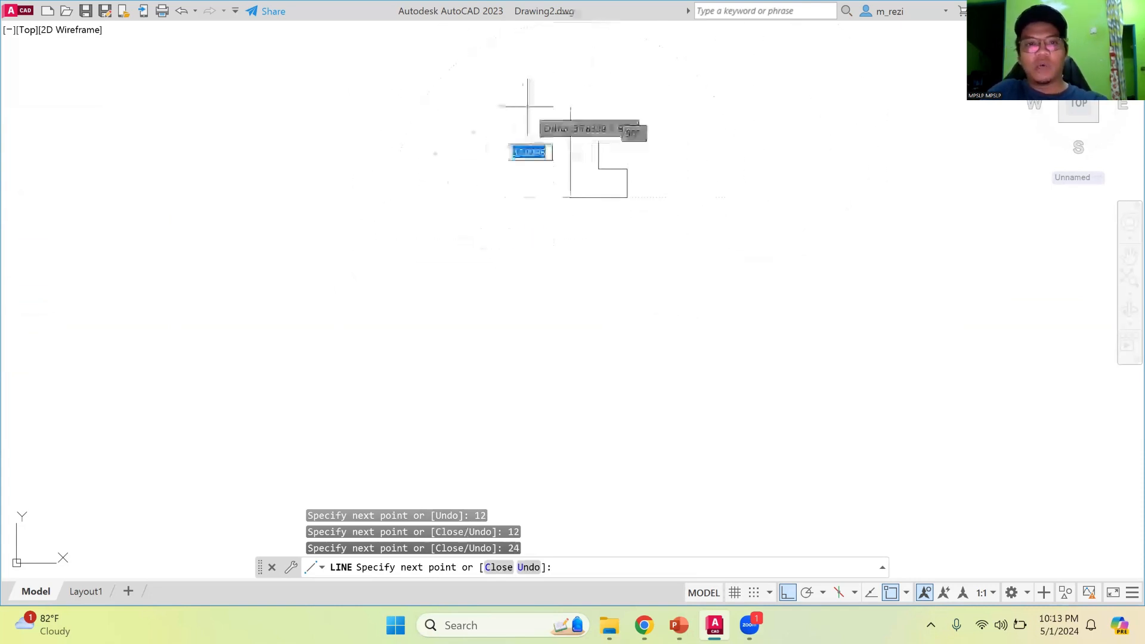
type("10")
key("Return")
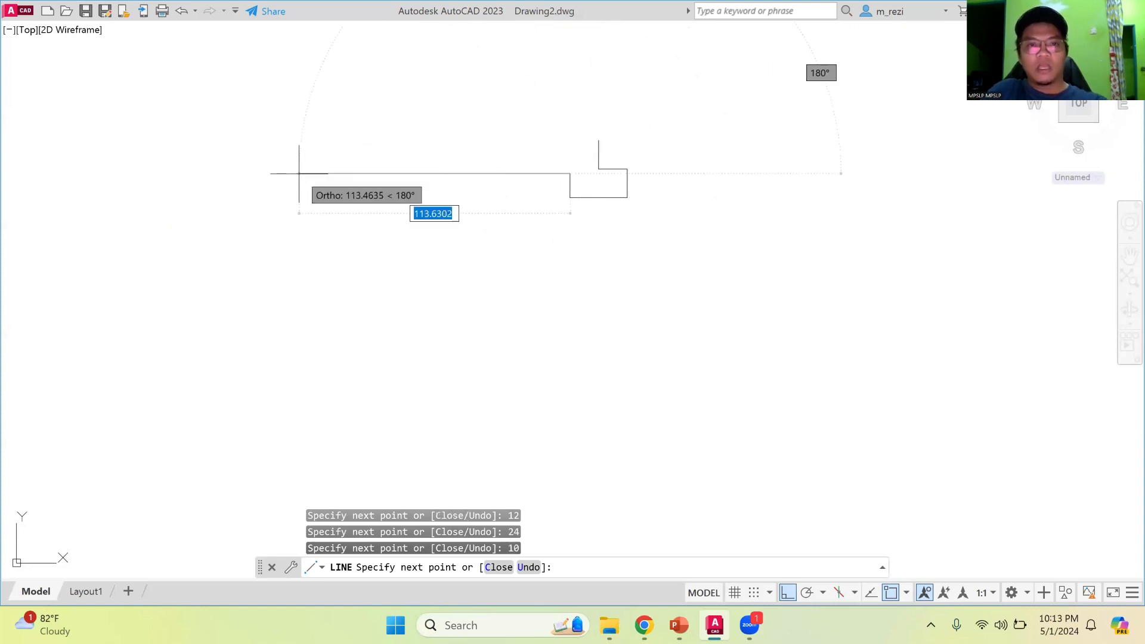
type("5")
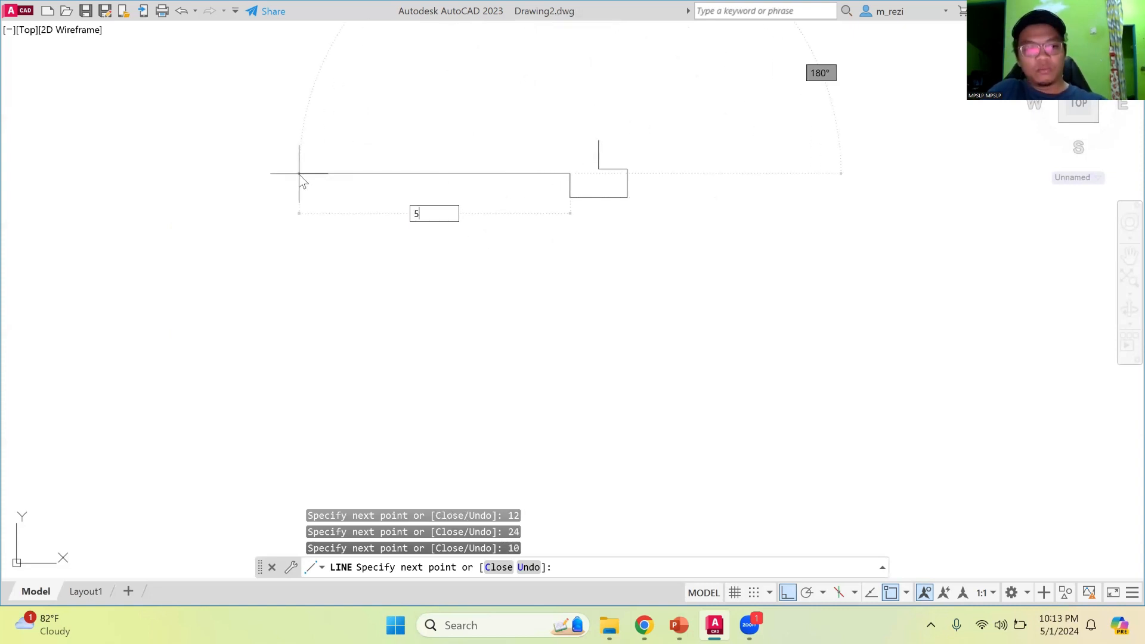
type("2")
key("Return")
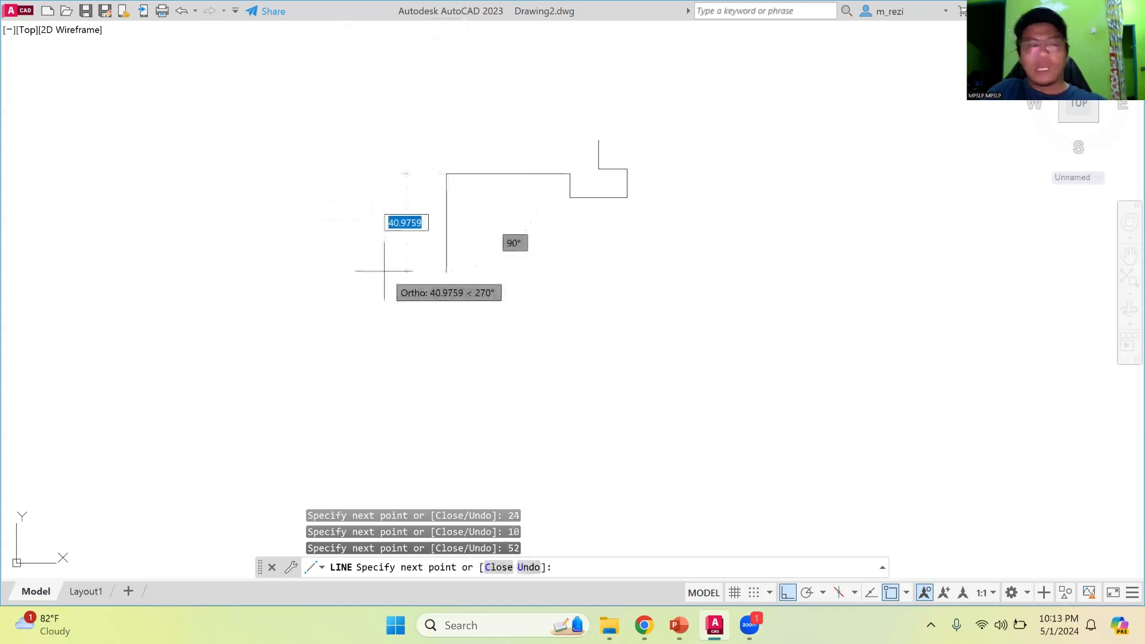
Extend the outline with segments 10 down, 24 left and 12 up to form the second foot.
type("10")
key("Return")
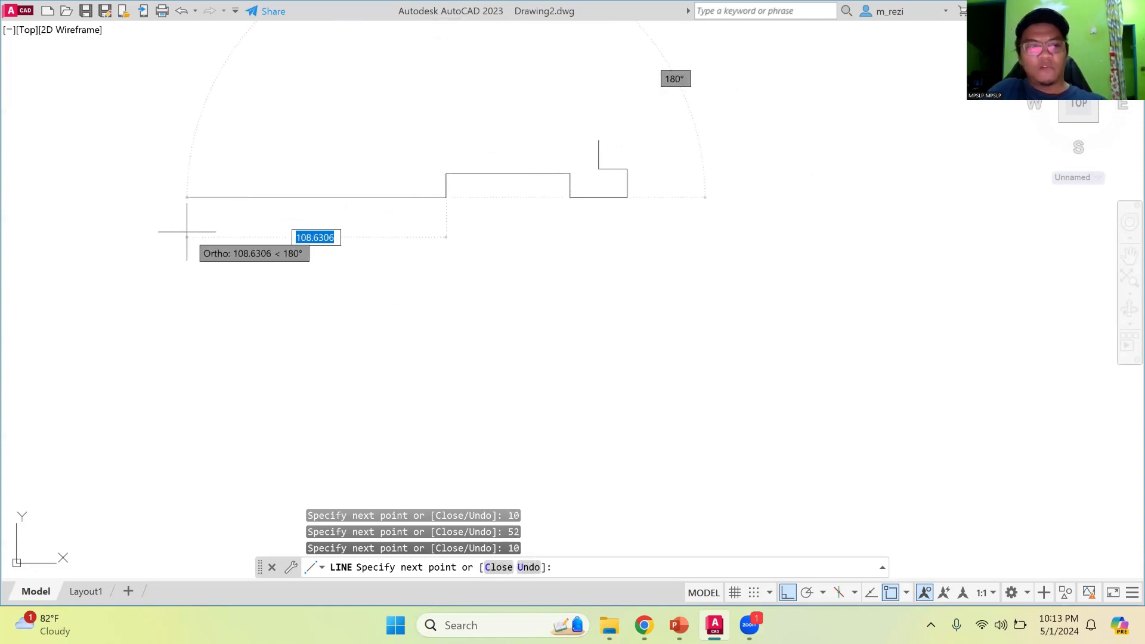
type("24")
key("Return")
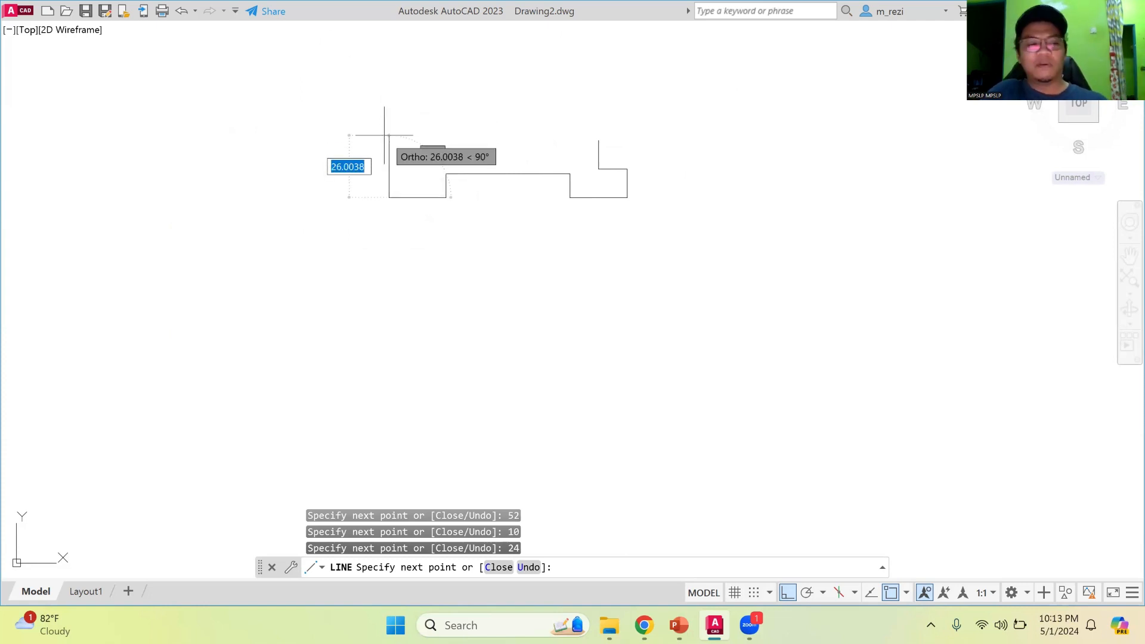
type("12")
key("Return")
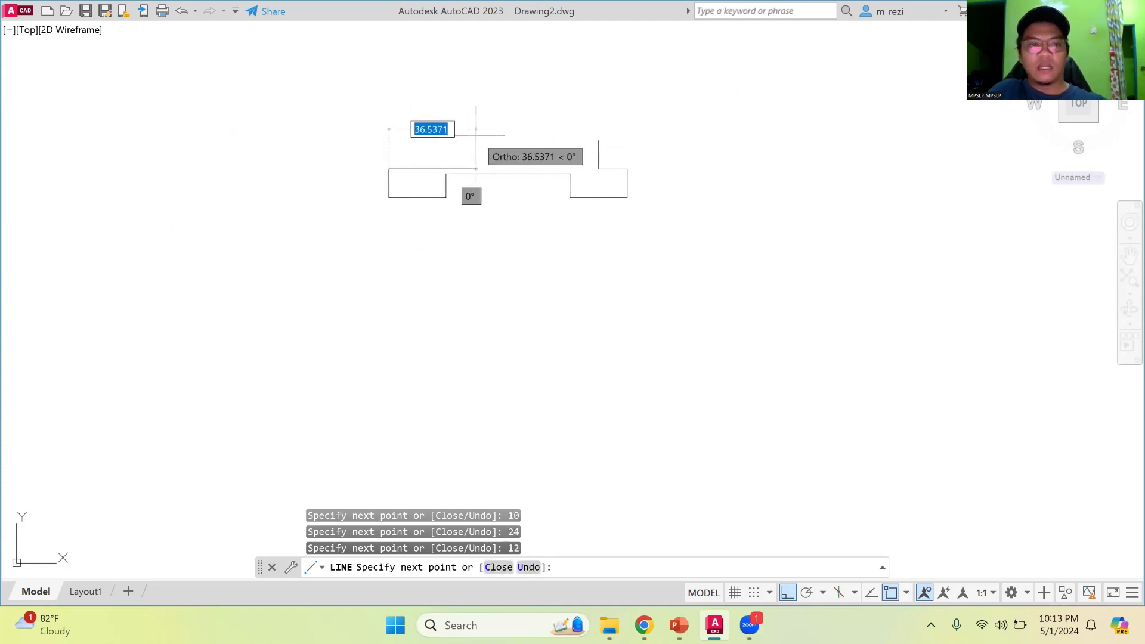
Finish the stepped outline with segments 12 right and 12 up, closing it at the start point, and make room beside it.
type("12")
key("Return")
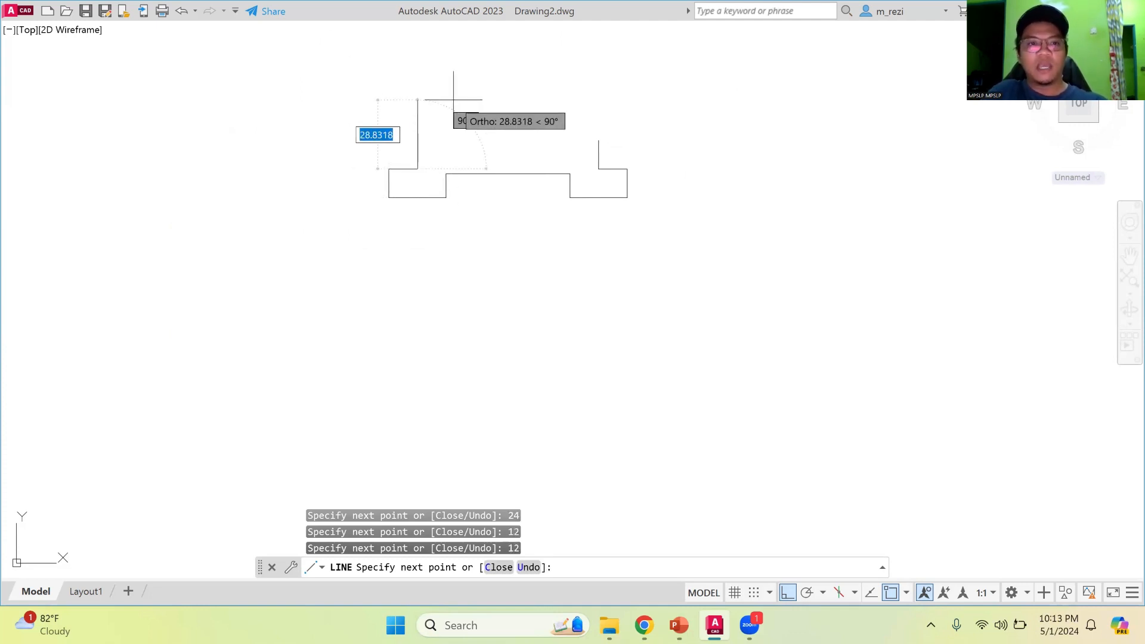
type("12")
key("Return")
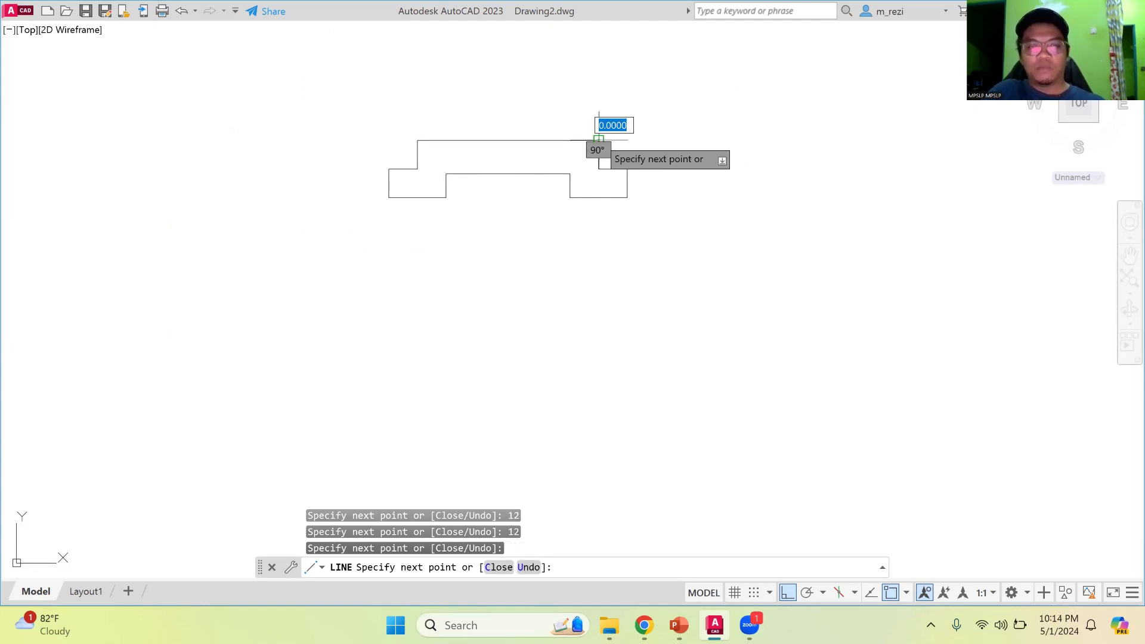
key("Return")
left_click(1128, 256)
mouse_move(698, 201)
left_mouse_down()
mouse_move(642, 256)
mouse_move(472, 313)
left_mouse_up()
mouse_move(623, 311)
left_mouse_down()
mouse_move(650, 319)
mouse_move(490, 294)
mouse_move(529, 289)
mouse_move(545, 309)
mouse_move(620, 311)
left_mouse_up()
key("Escape")
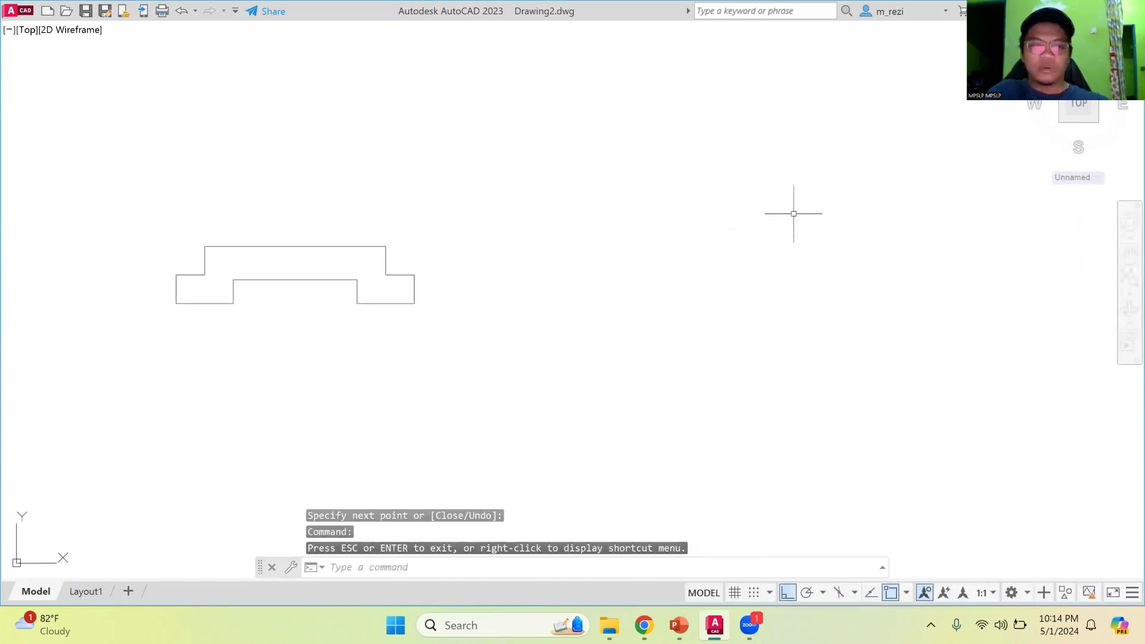
Draw a 60-unit horizontal base line to the right of the stepped profile, continuing with a 42-unit vertical line upward from its right end.
type("l")
key("Return")
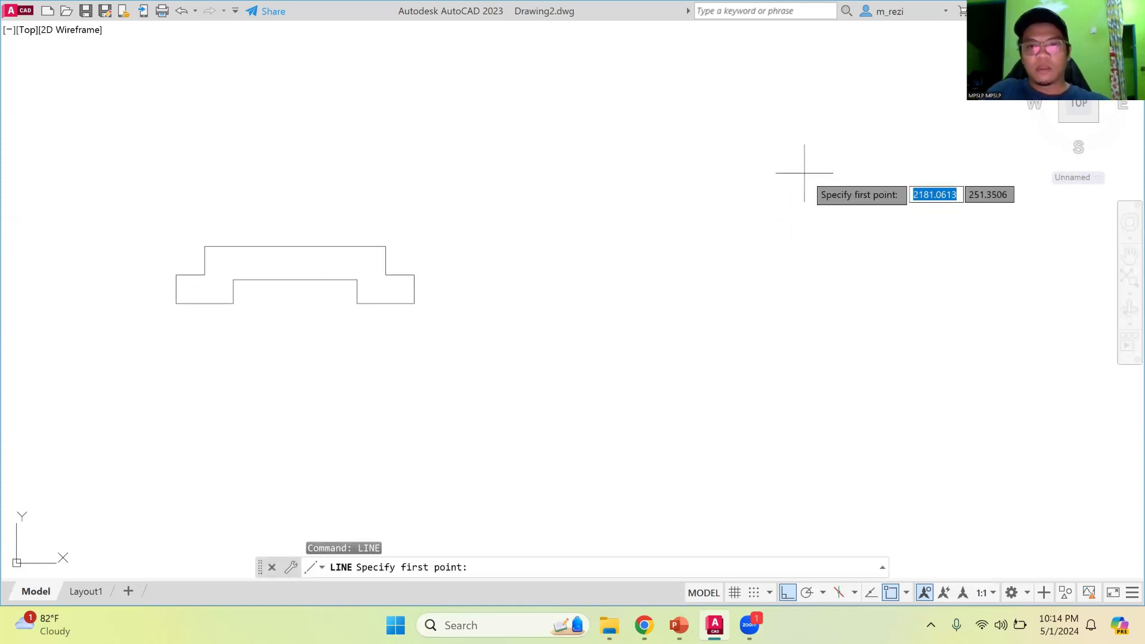
left_click(678, 319)
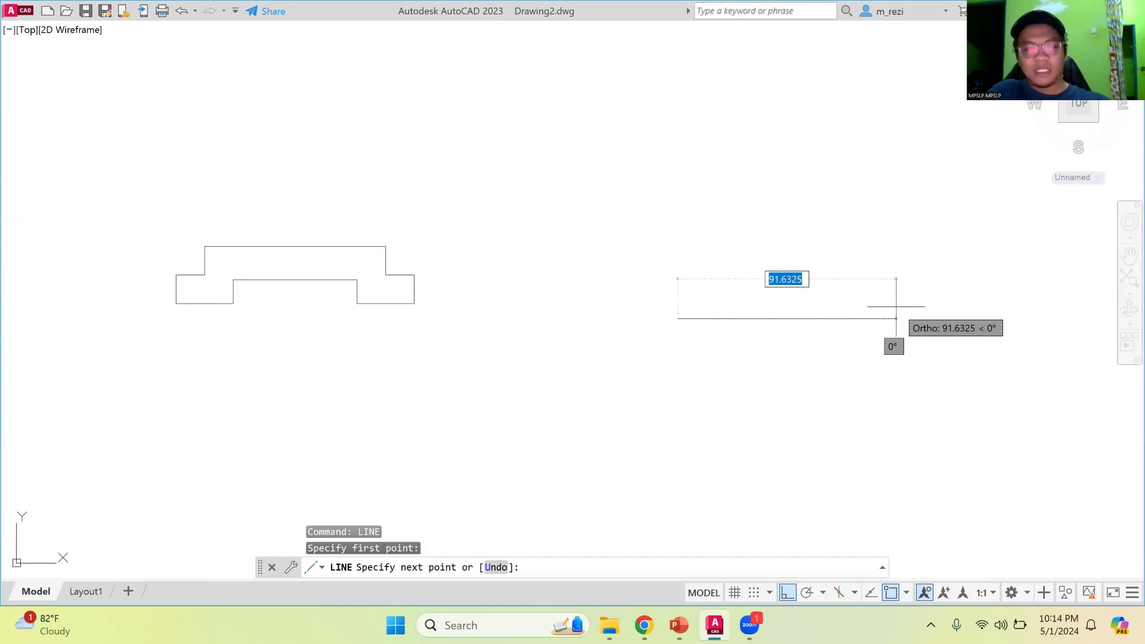
type("60")
key("Return")
type("42")
key("Return")
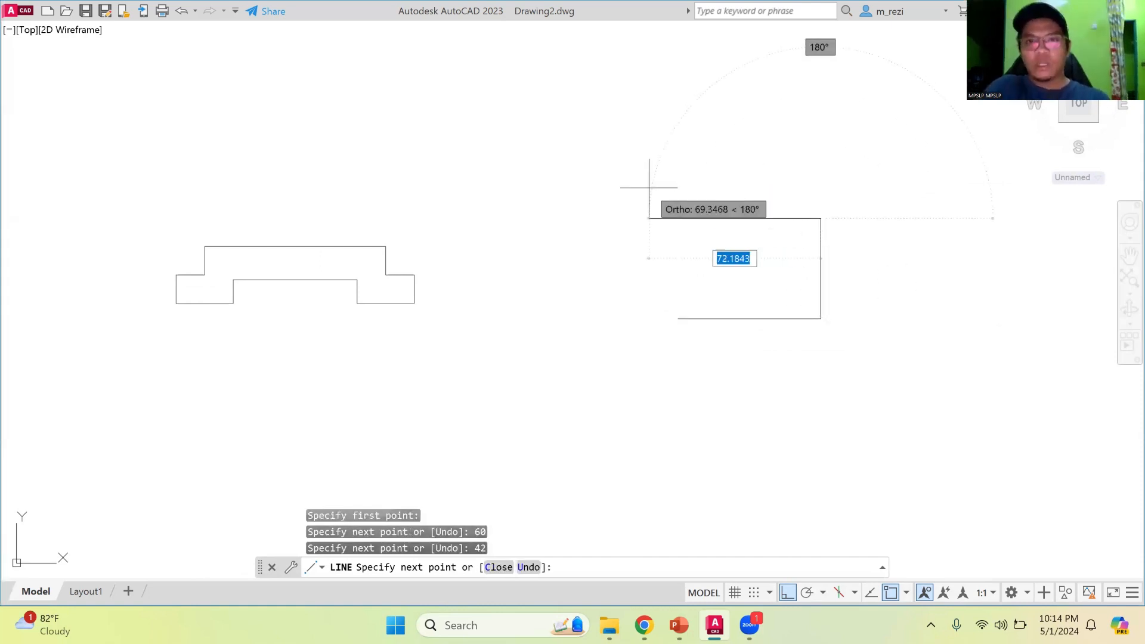
Draw a 42-unit horizontal line leftward from the vertical line's upper end, and erase it.
type("42")
key("Return")
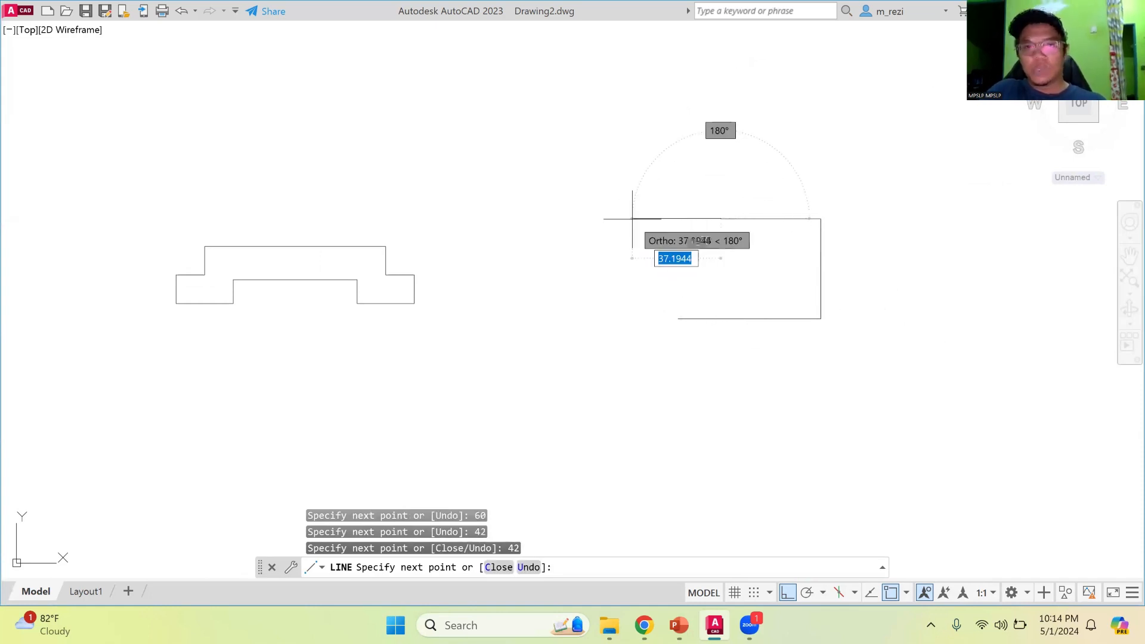
key("Escape")
left_click(770, 218)
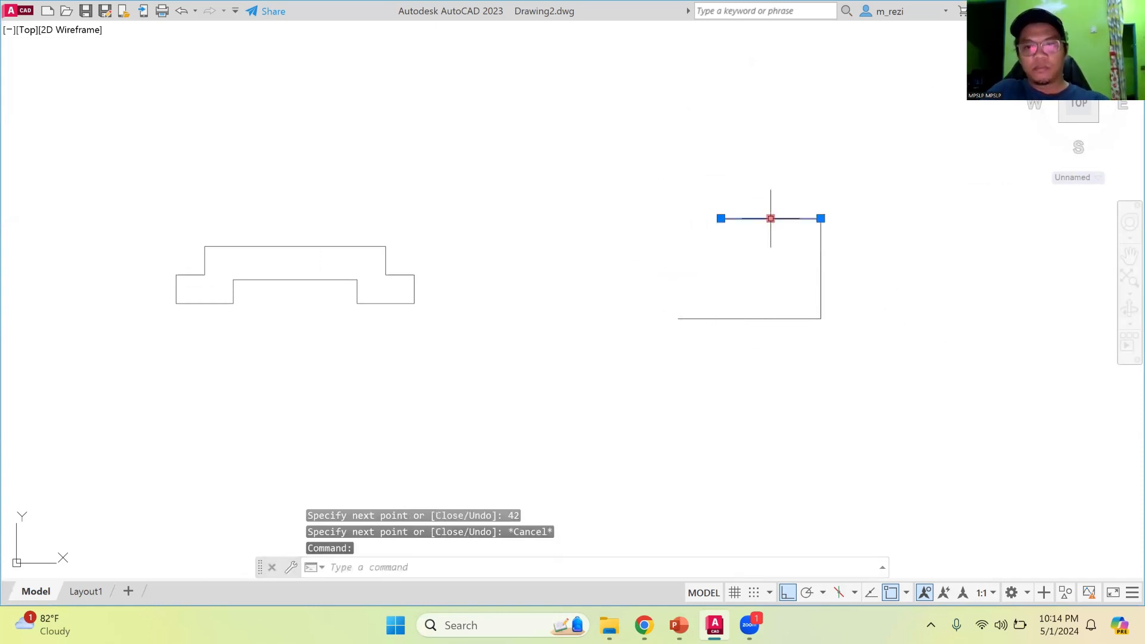
key("Delete")
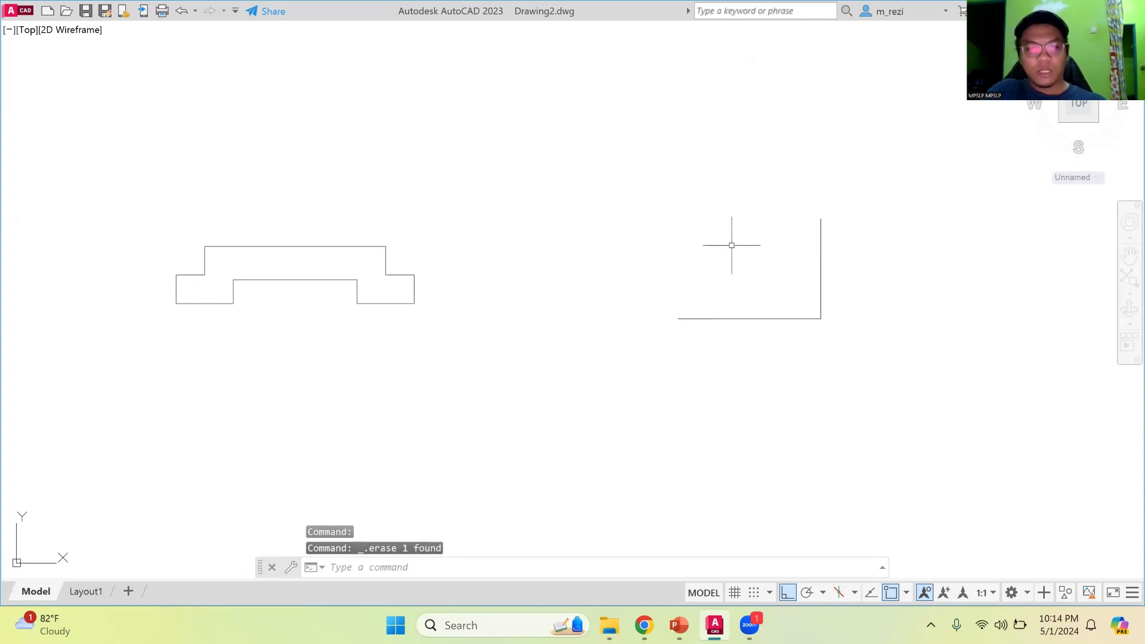
Close the rectangle with a 60-unit line leftward from the vertical line's upper end and a line down to the base's left end.
type("lin")
key("Return")
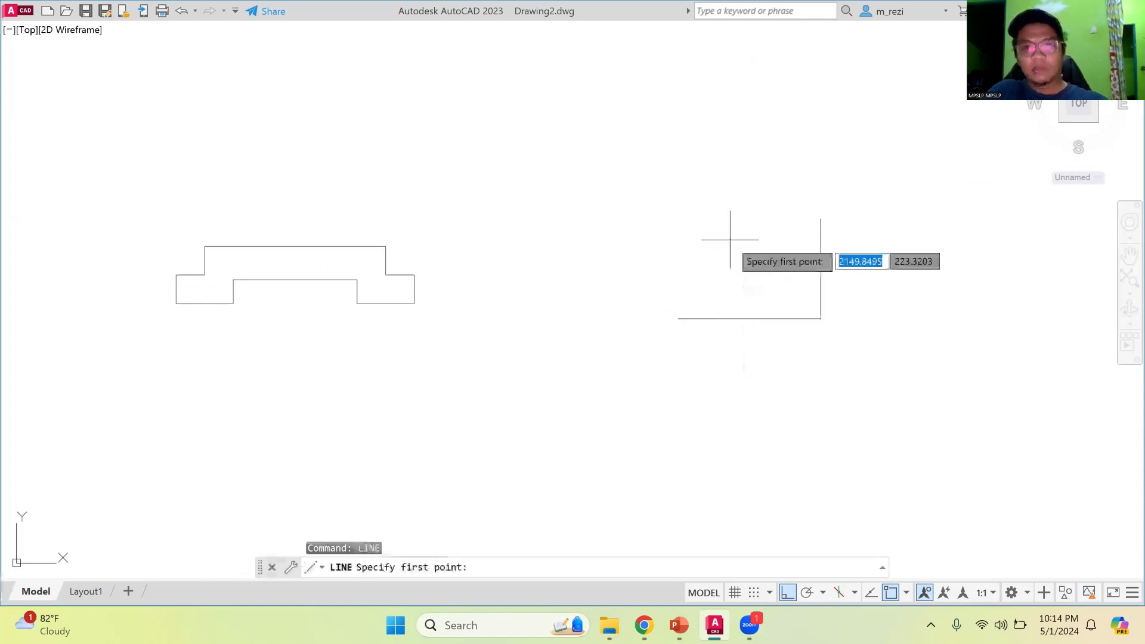
left_click(821, 218)
type("60")
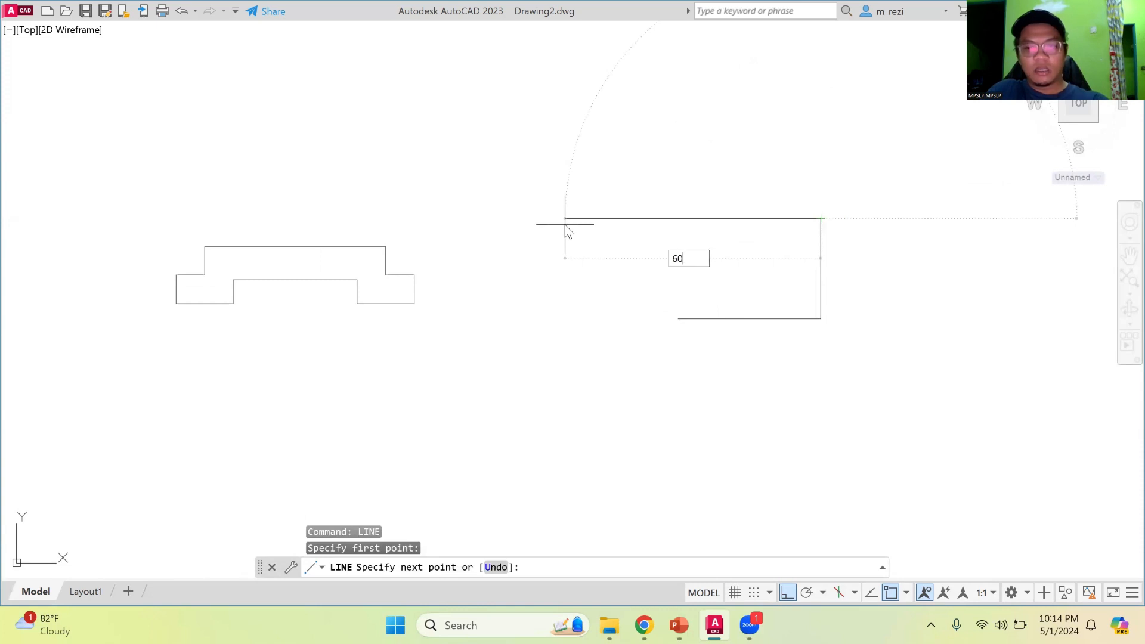
key("Return")
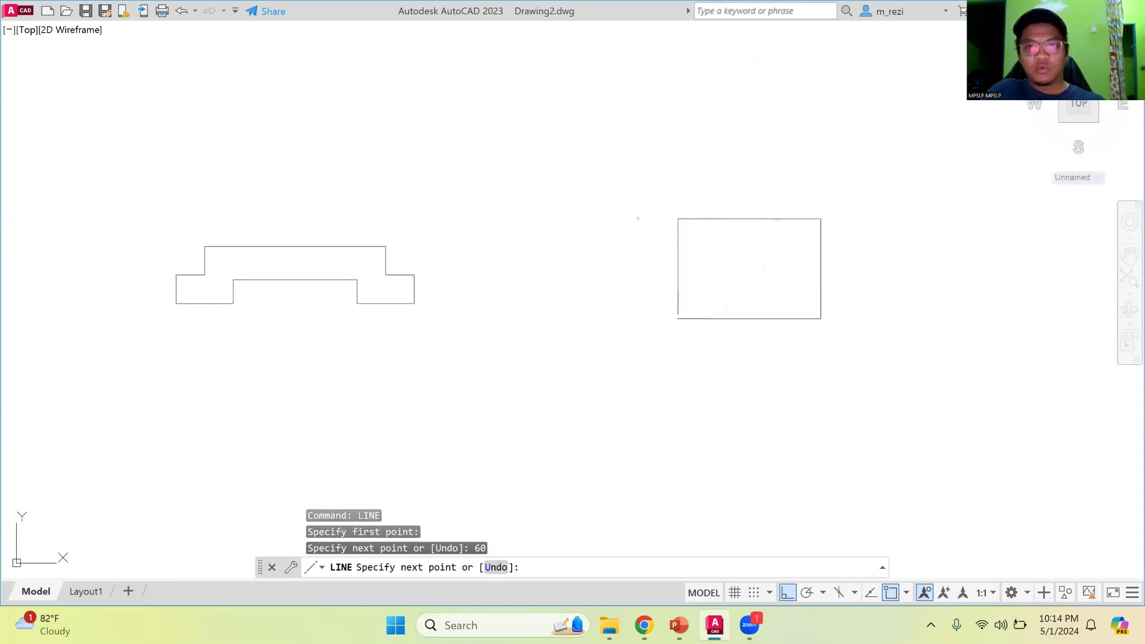
left_click(677, 318)
key("Return")
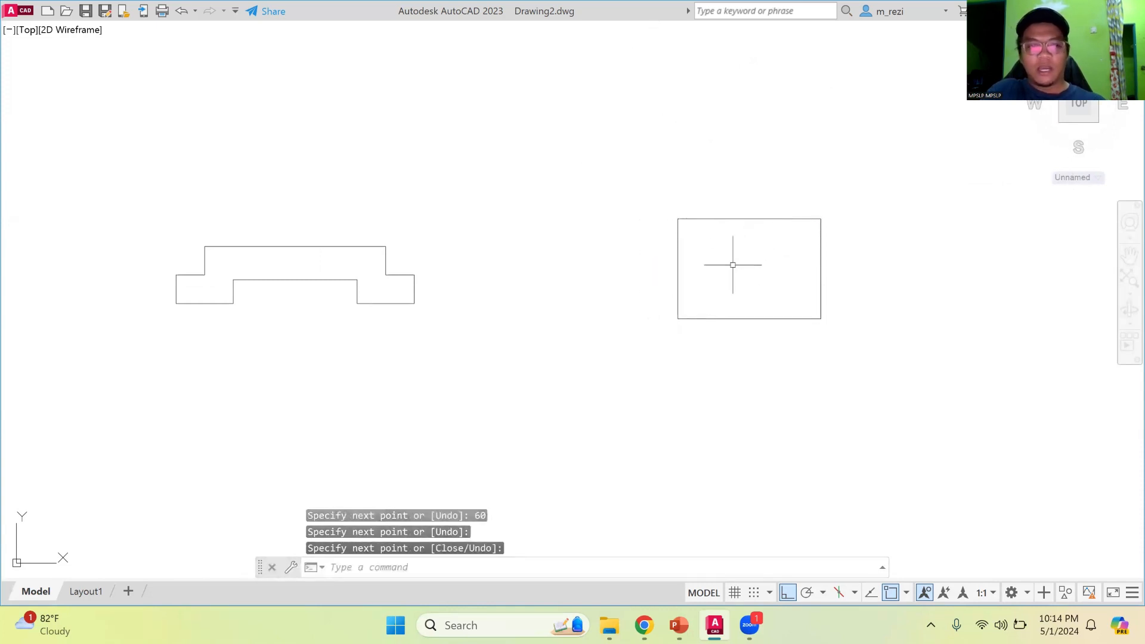
Draw a circle of radius 30 centred on the midpoint of the rectangle's top edge.
key("Return")
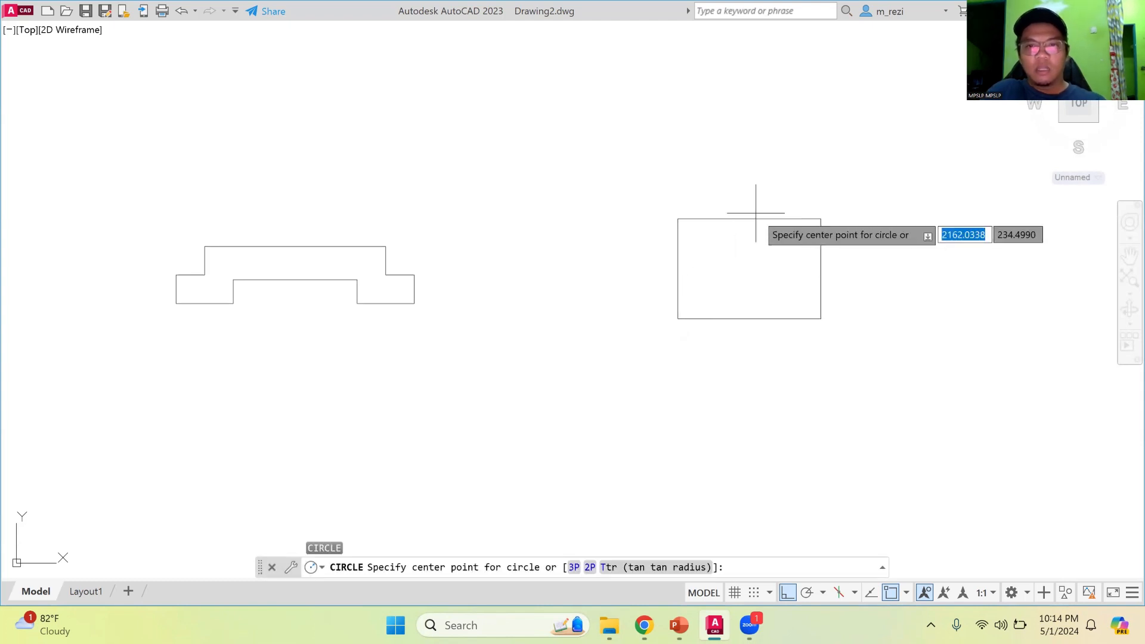
left_click(748, 218)
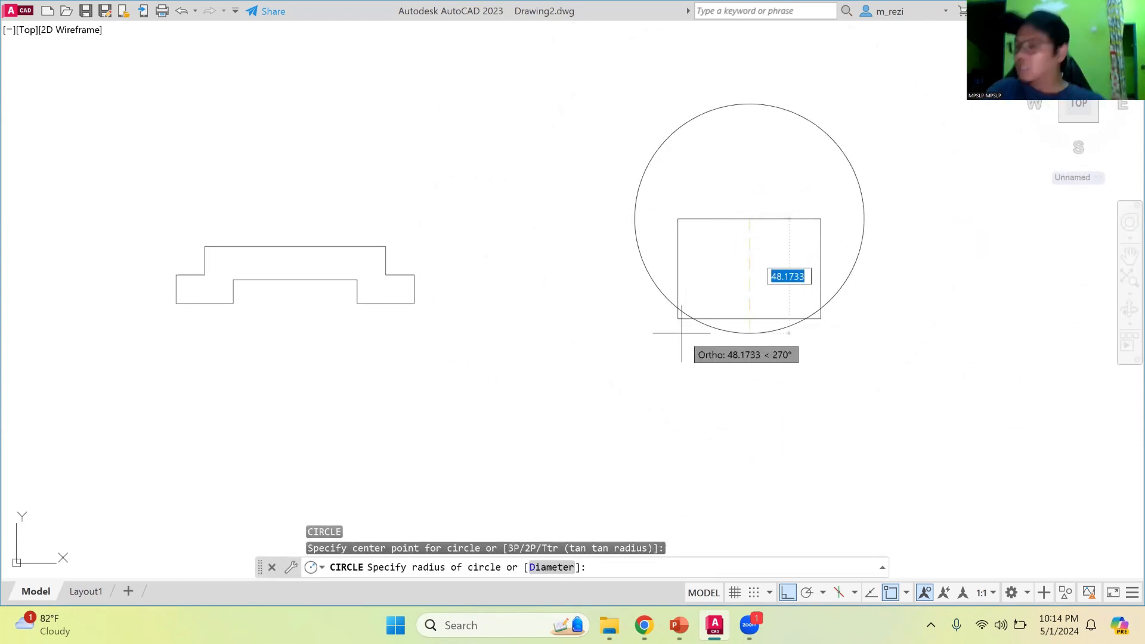
type("30")
key("Return")
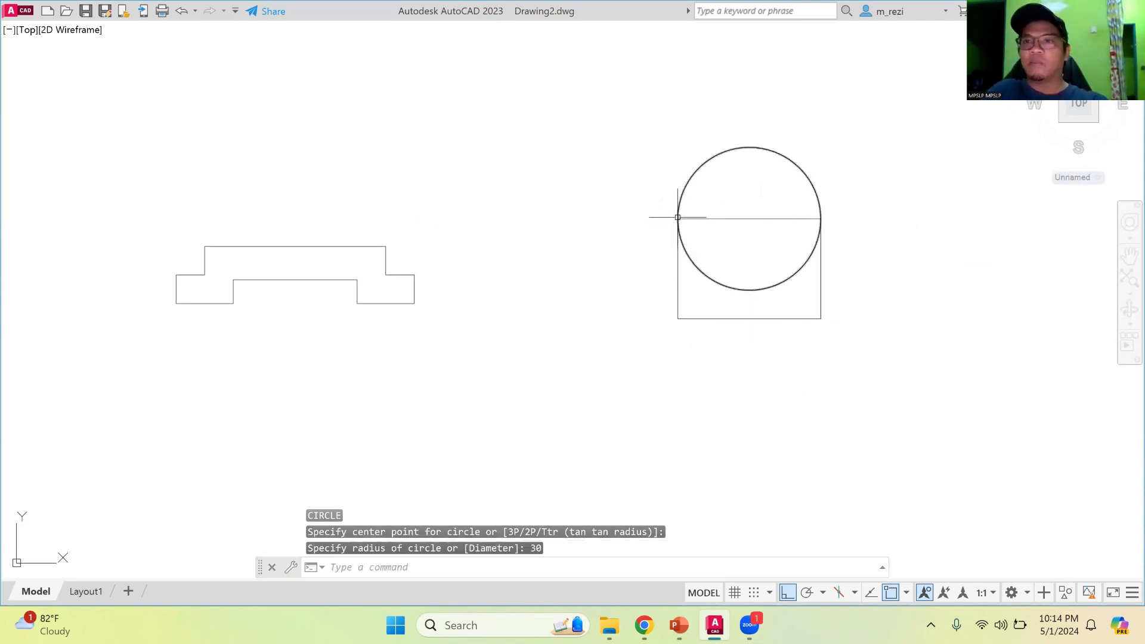
Draw a concentric inner circle of radius 15 at the same midpoint.
key("Return")
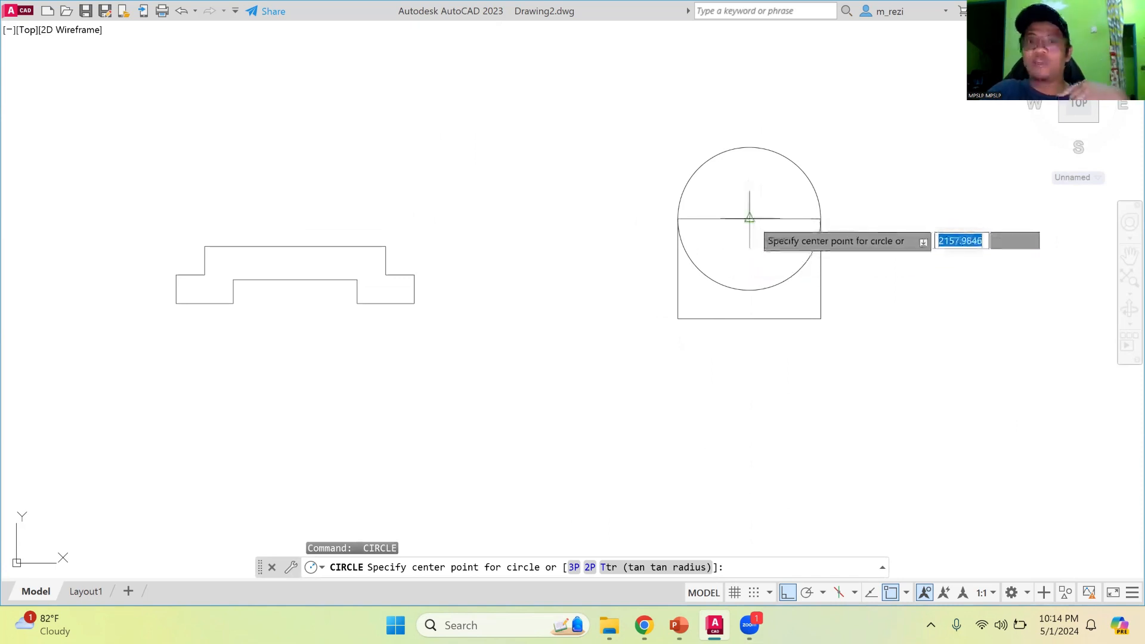
left_click(749, 218)
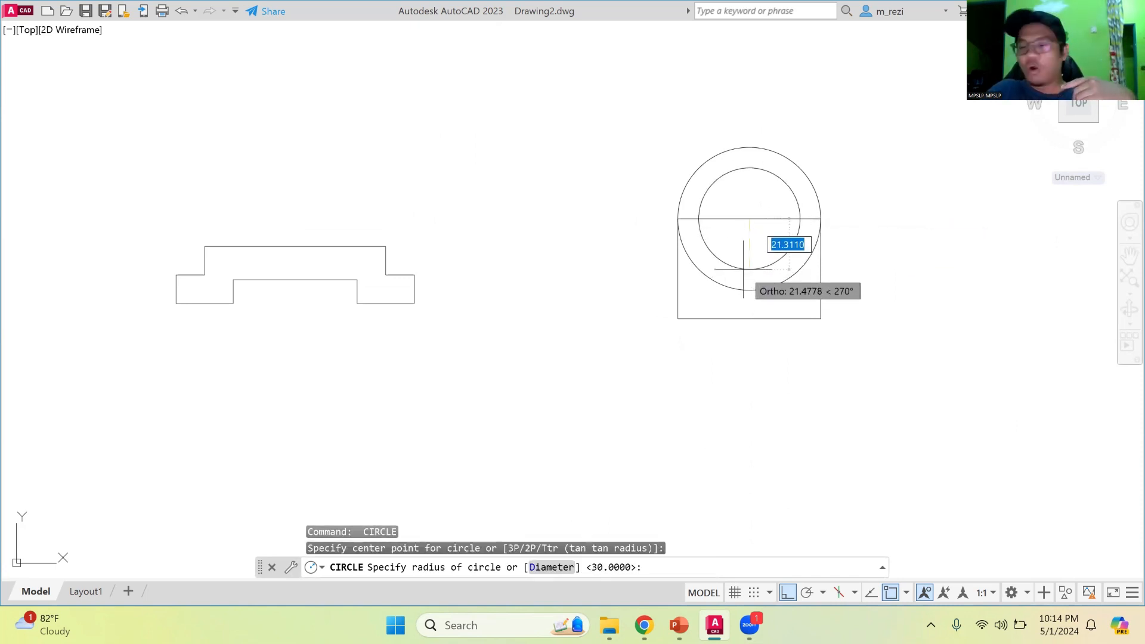
type("1")
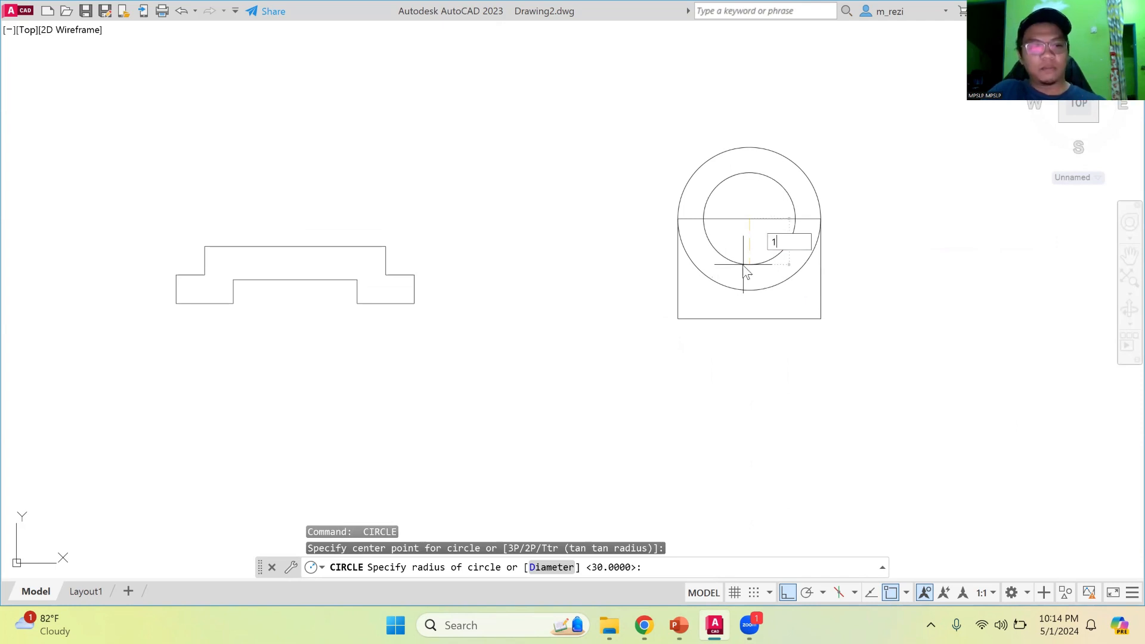
key("Return")
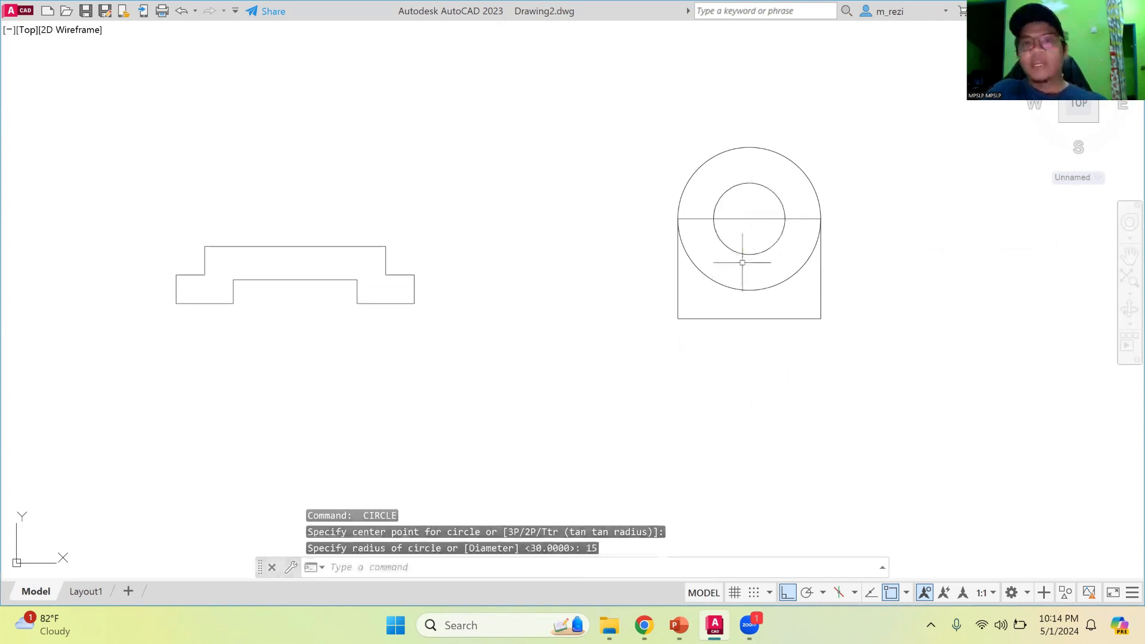
Erase the rectangle's top edge and trim away the lower half of the outer circle.
left_click(794, 219)
key("Delete")
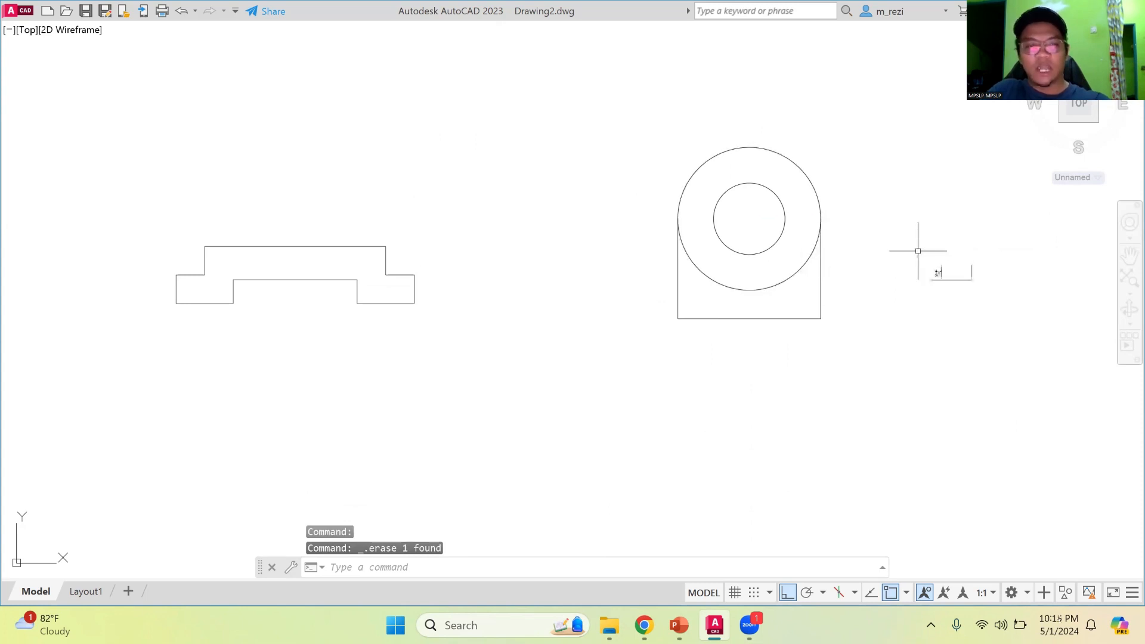
key("Return")
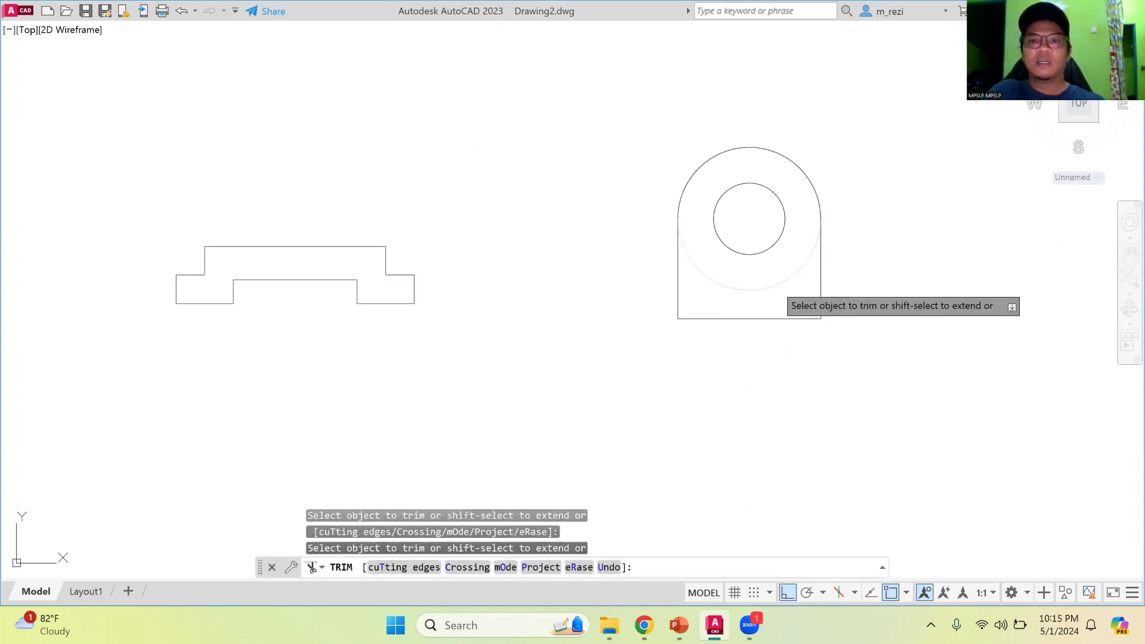
left_click(777, 282)
key("Escape")
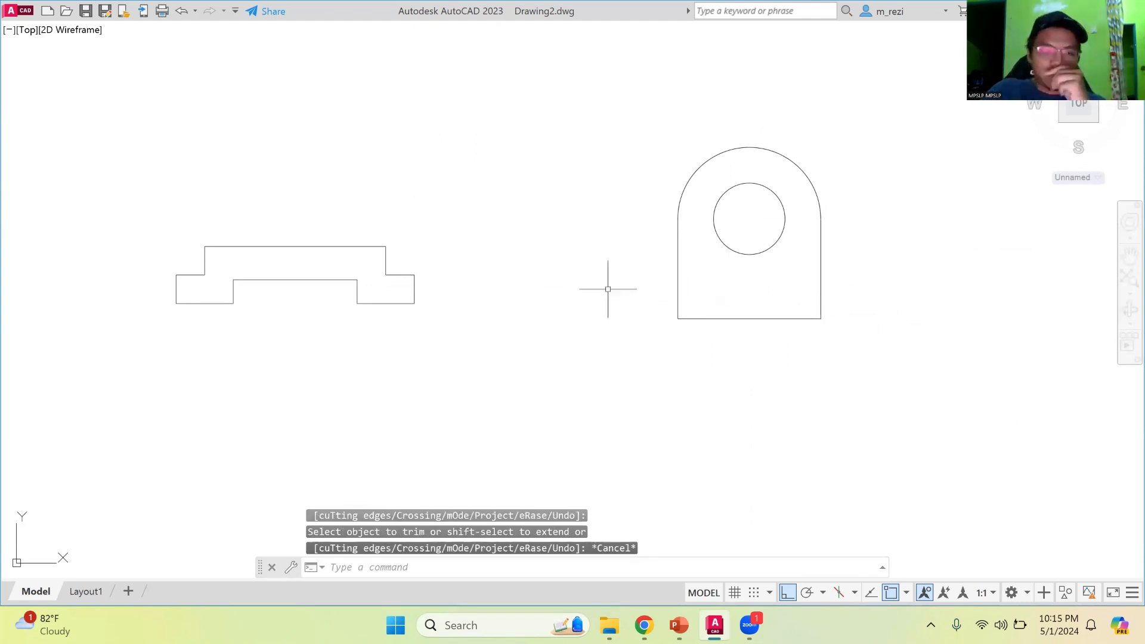
Set the view to SW Isometric with both profiles in view.
left_click(27, 29)
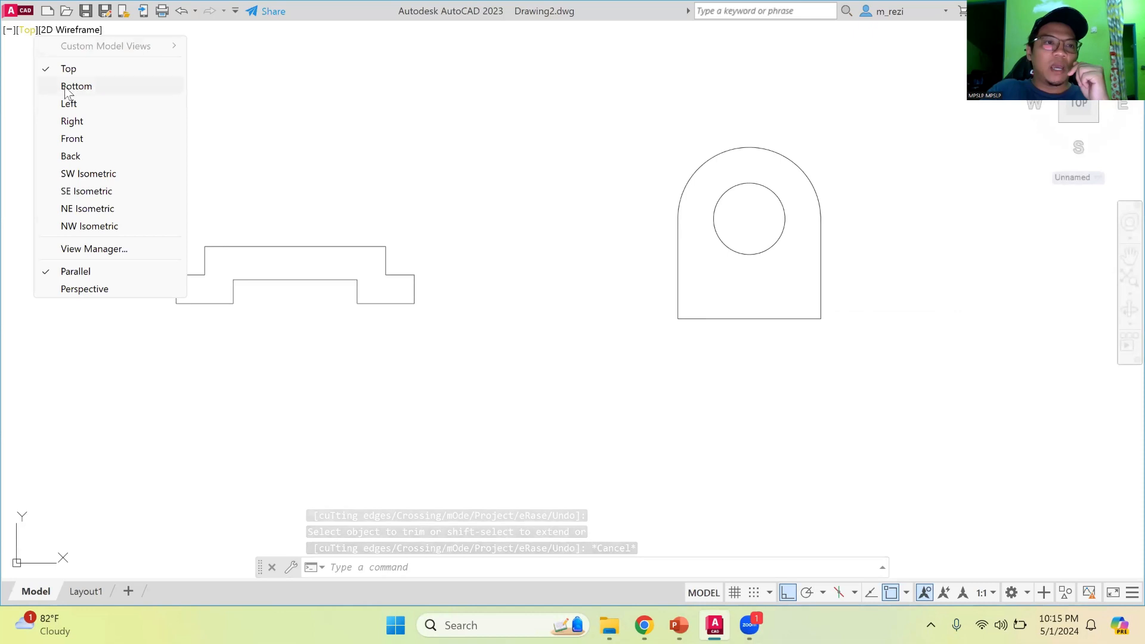
left_click(88, 173)
scroll(859, 83, "up", 3)
scroll(659, 391, "up", 3)
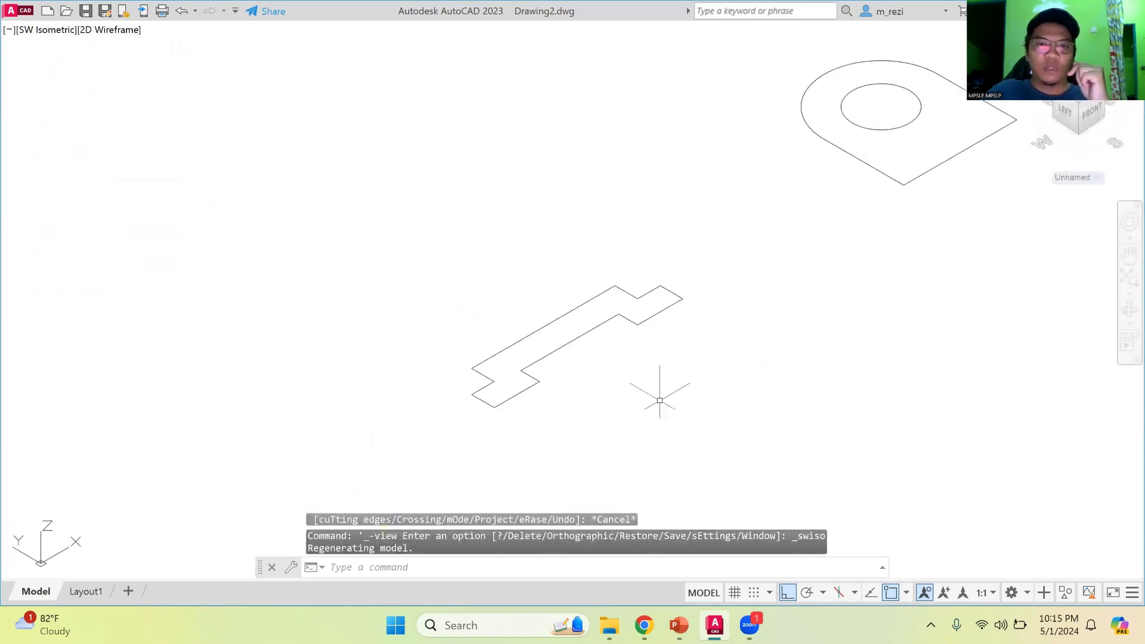
left_click(1124, 251)
left_click_drag(917, 305, 738, 357)
key("Escape")
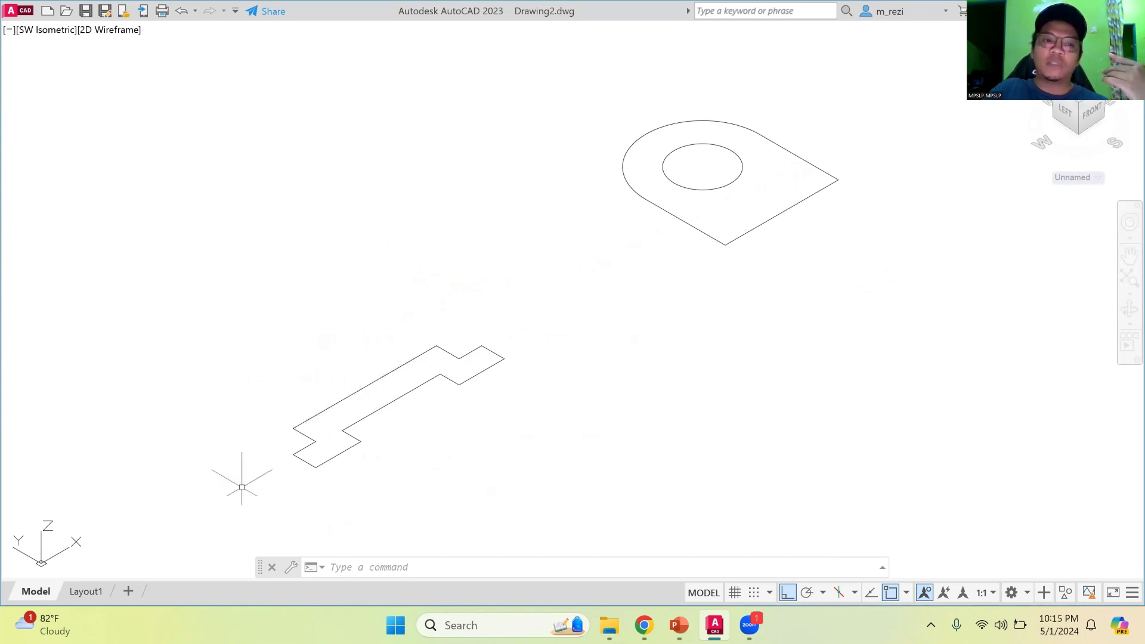
scroll(246, 492, "up", 2)
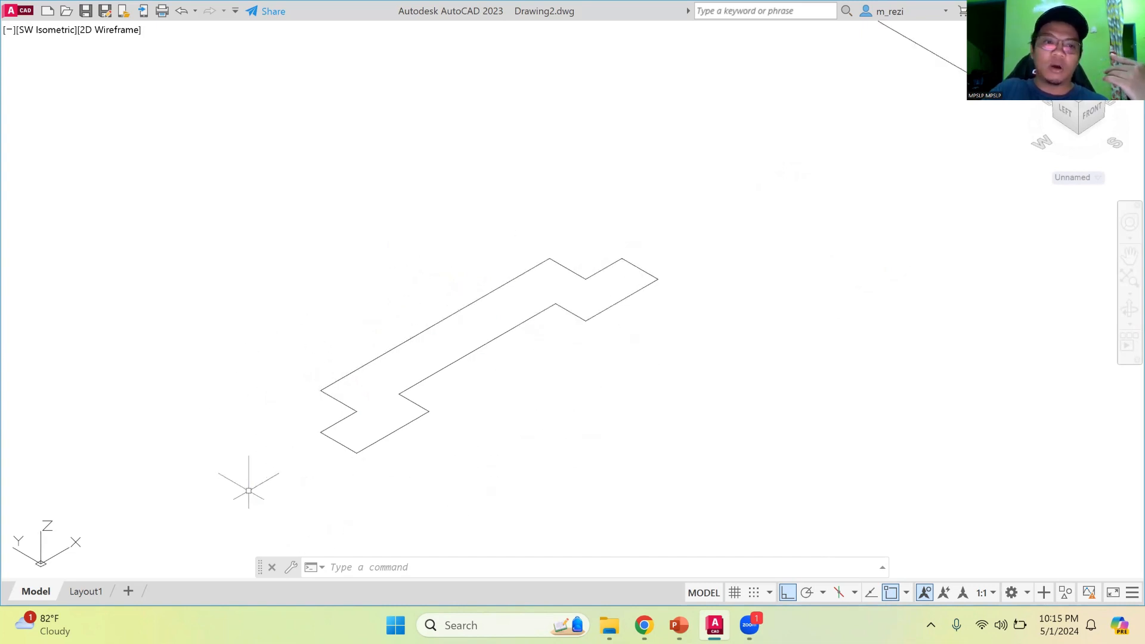
left_click(363, 365)
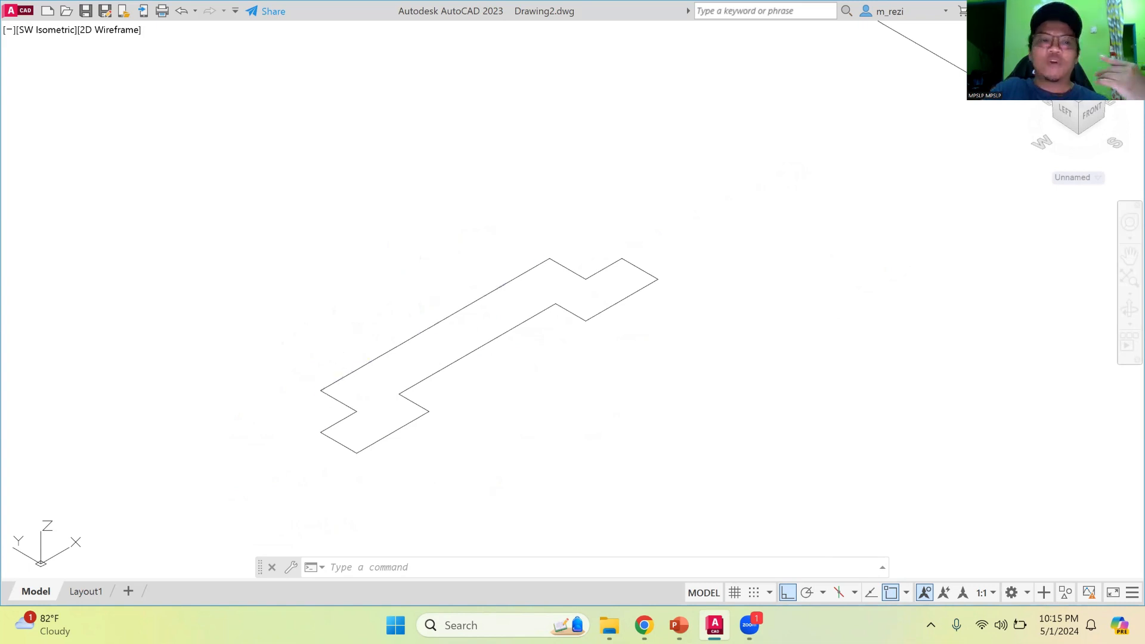
left_click(343, 402)
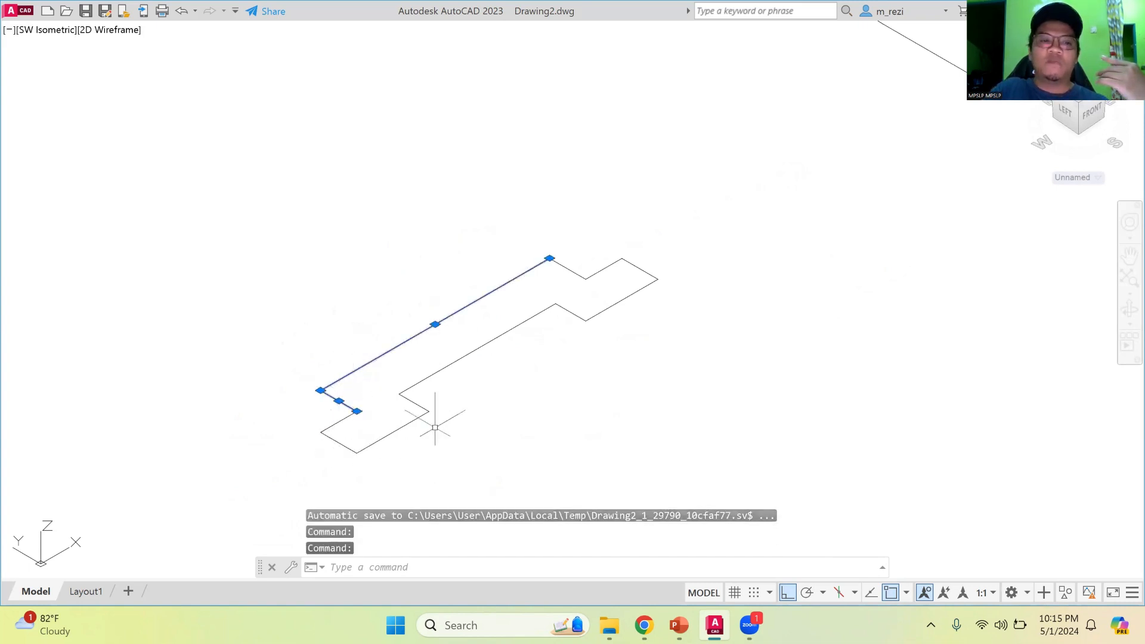
key("Escape")
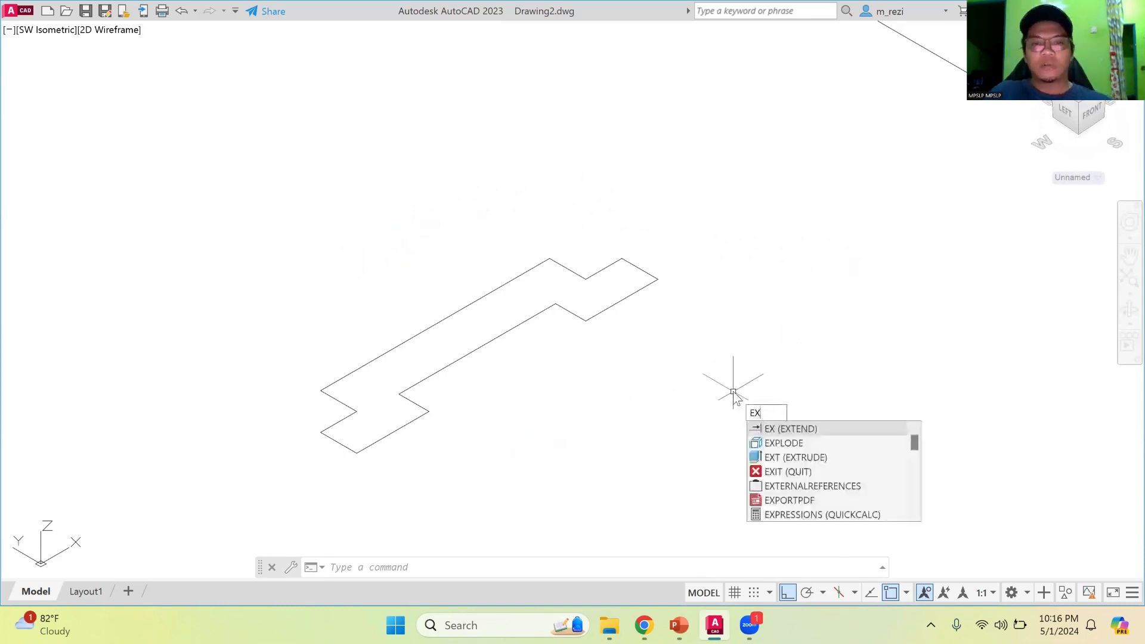
Extrude all the separate lines of the stepped profile to a height of 160.
type("t")
key("Return")
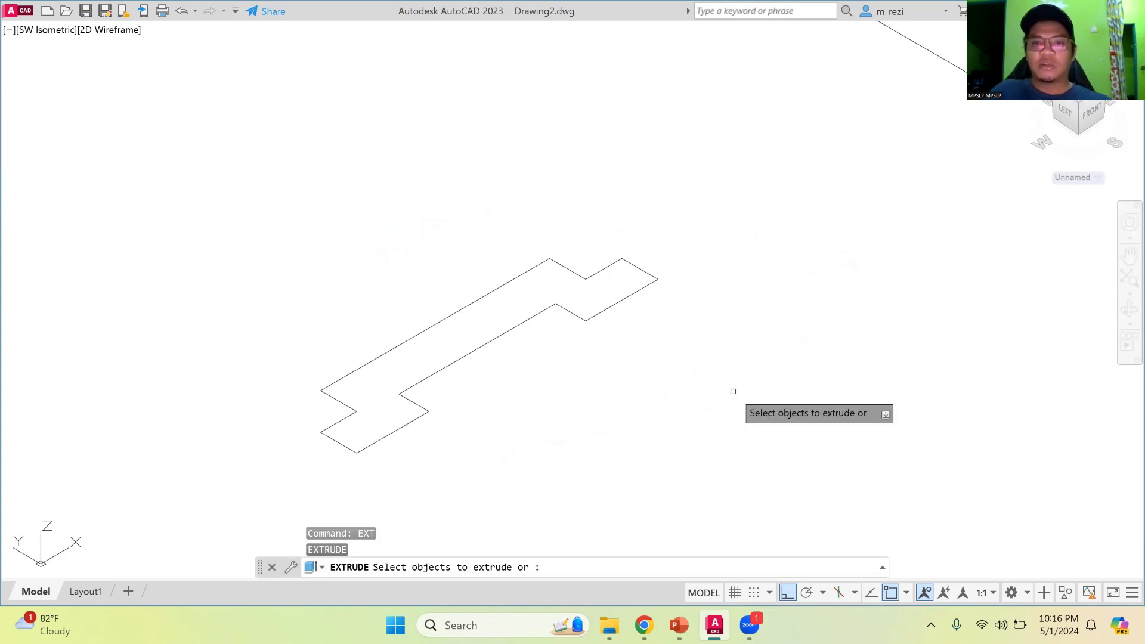
mouse_move(226, 319)
left_mouse_down()
mouse_move(547, 143)
mouse_move(914, 229)
mouse_move(583, 495)
mouse_move(209, 472)
left_mouse_up()
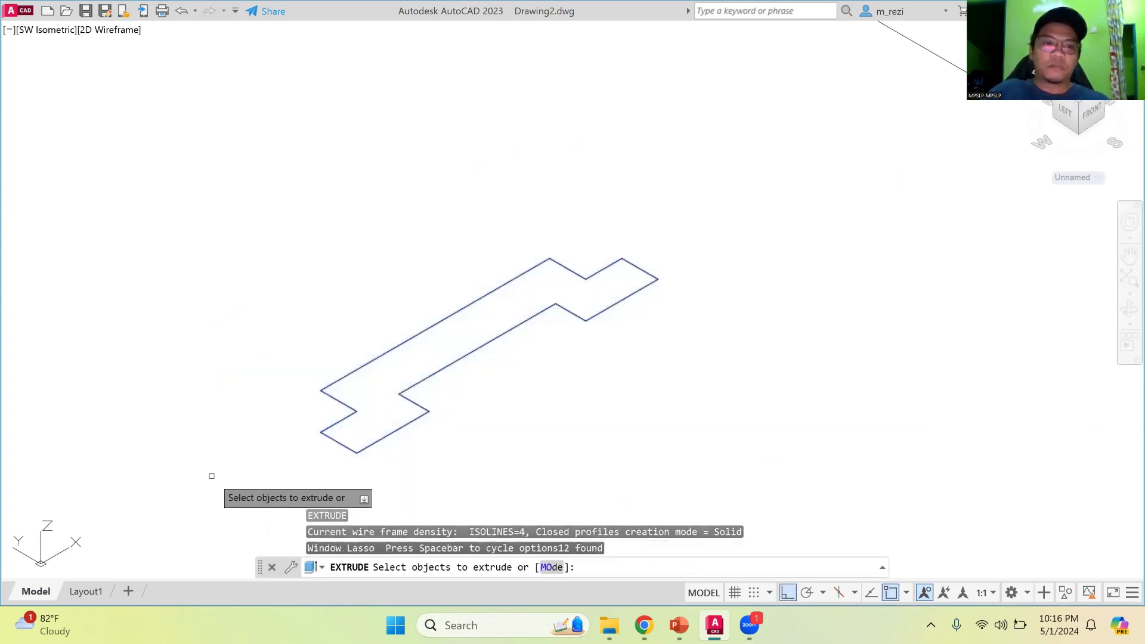
key("Return")
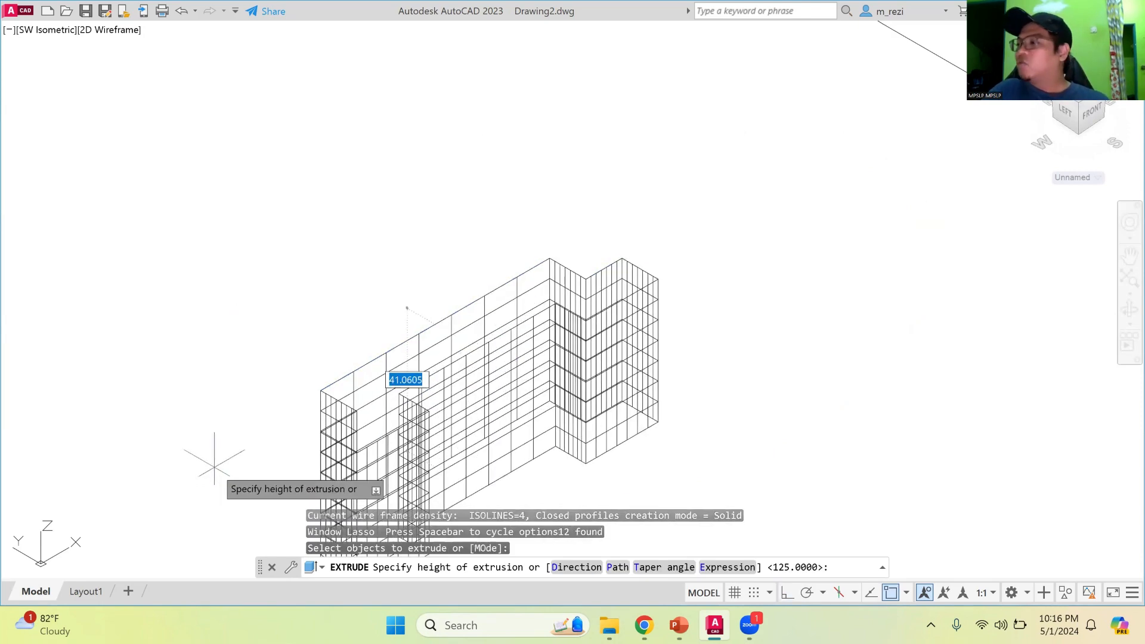
type("160")
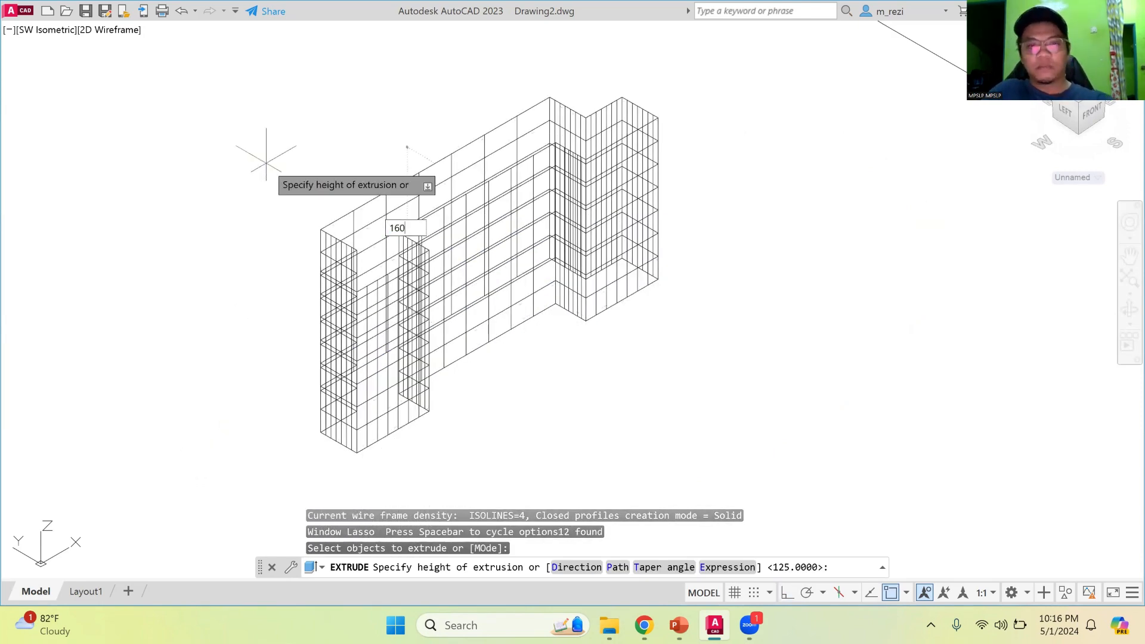
key("Return")
Set the visual style to Conceptual to display the extruded profile shaded.
scroll(507, 345, "down", 4)
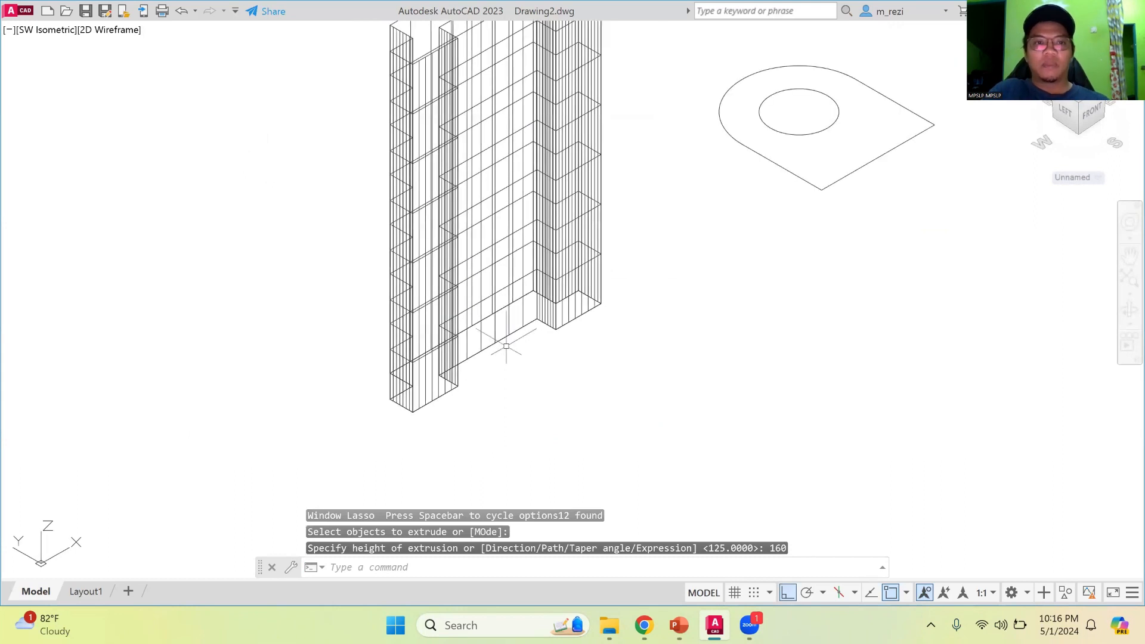
scroll(517, 83, "up", 2)
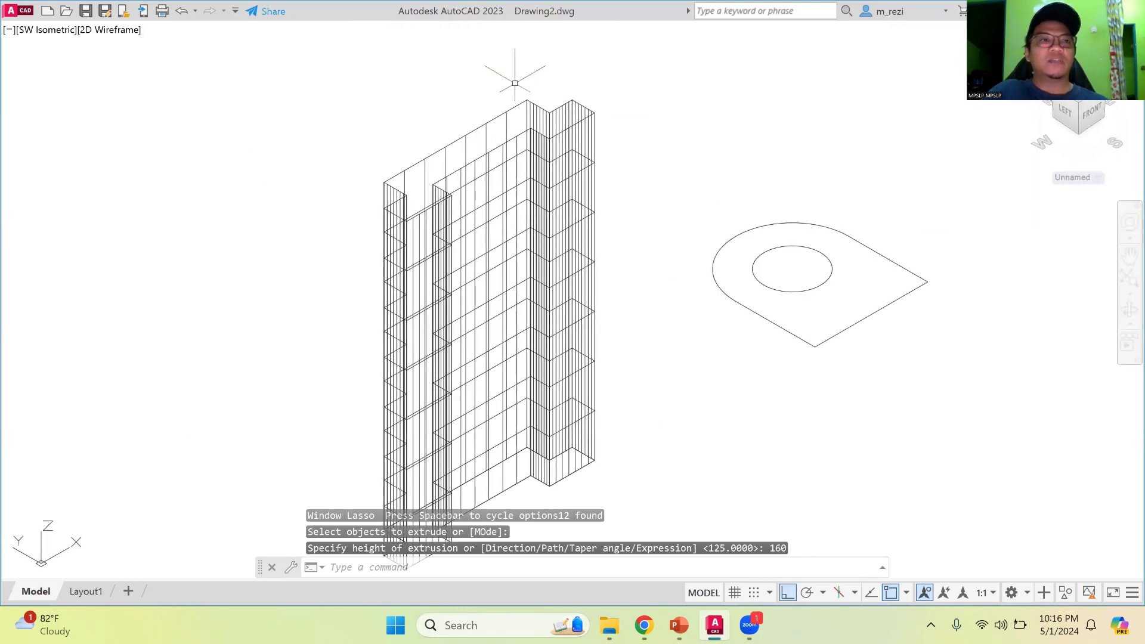
left_click(103, 30)
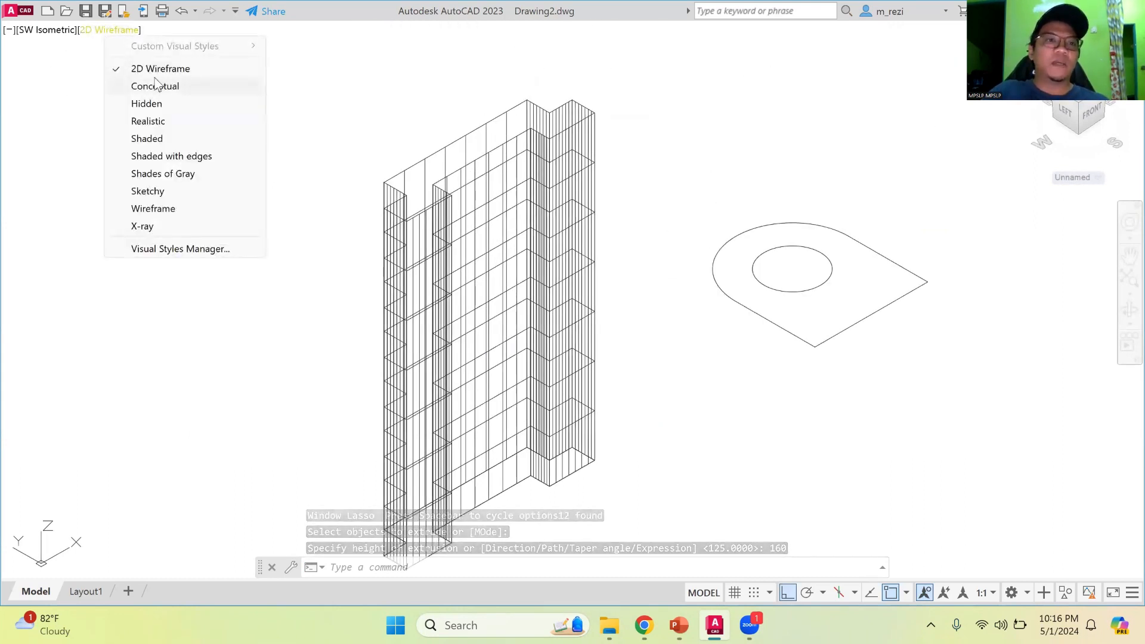
left_click(143, 86)
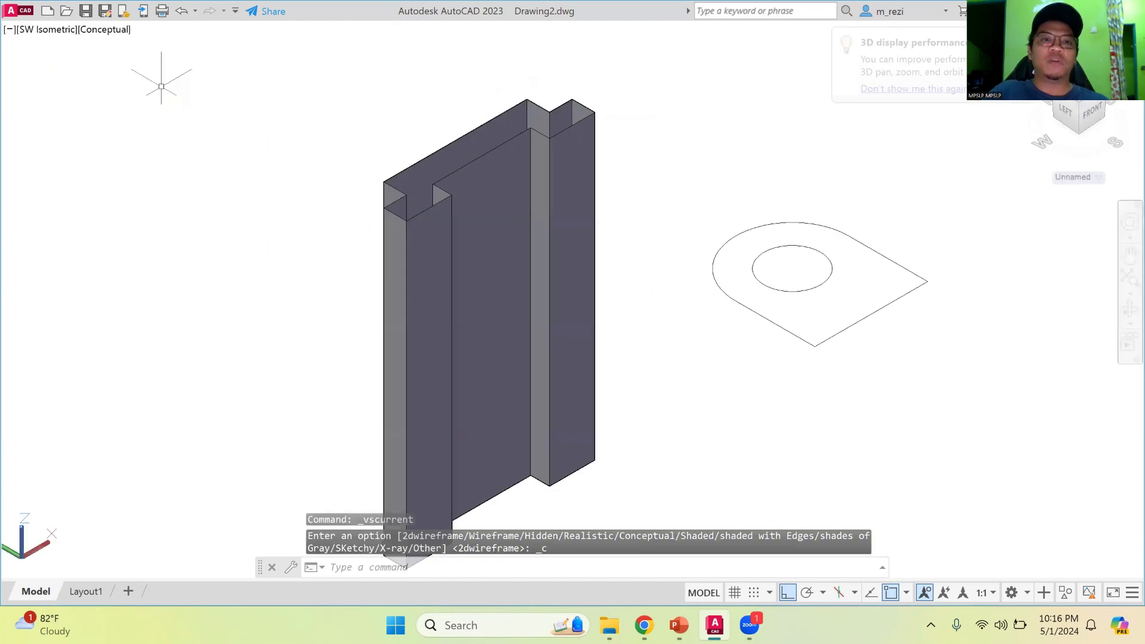
Orbit the shaded view slightly to examine the open top of the extruded stepped profile.
left_click(1129, 309)
left_click_drag(579, 293, 589, 322)
key("Escape")
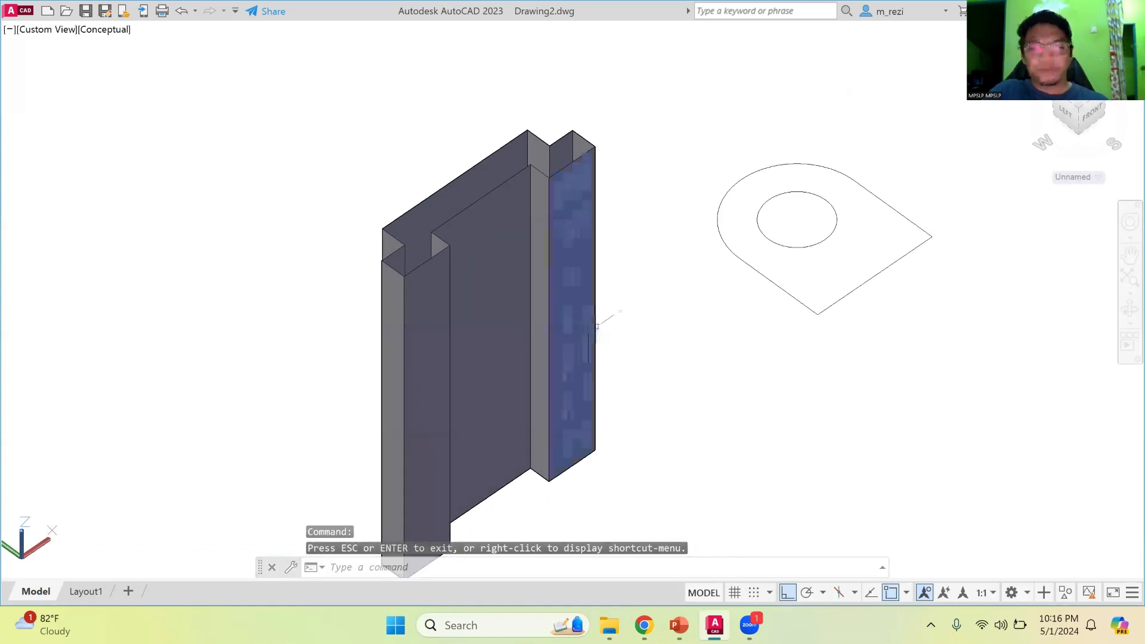
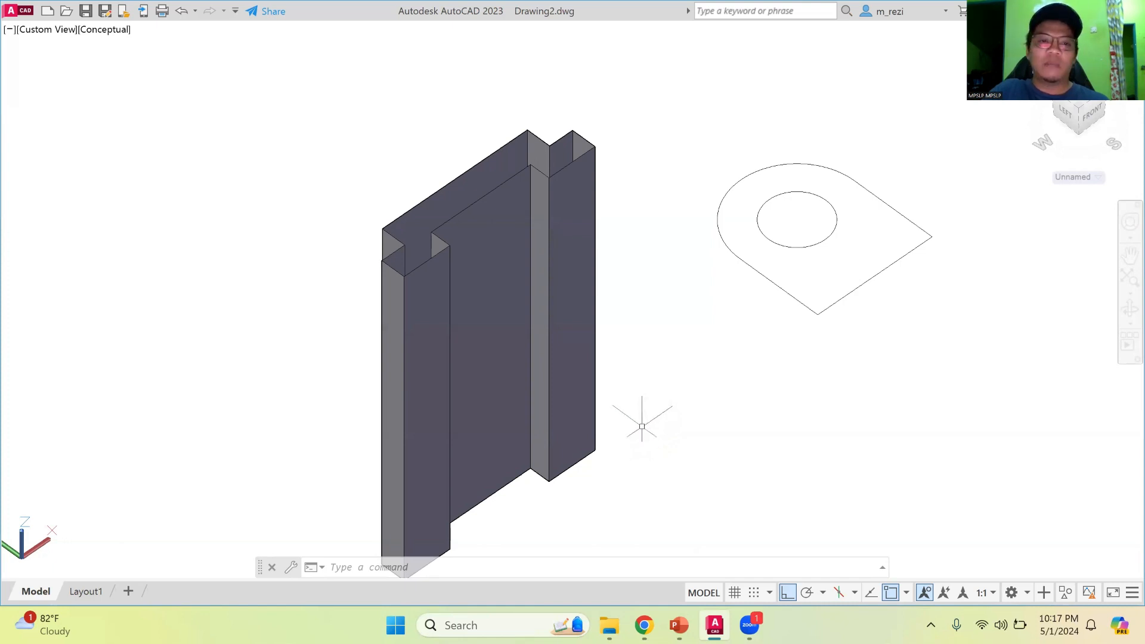
Undo the view changes, the Conceptual visual style and the extrusion of the separate profile lines.
key("ctrl+z")
key("ctrl+z")
key("ctrl+z")
key("ctrl+z")
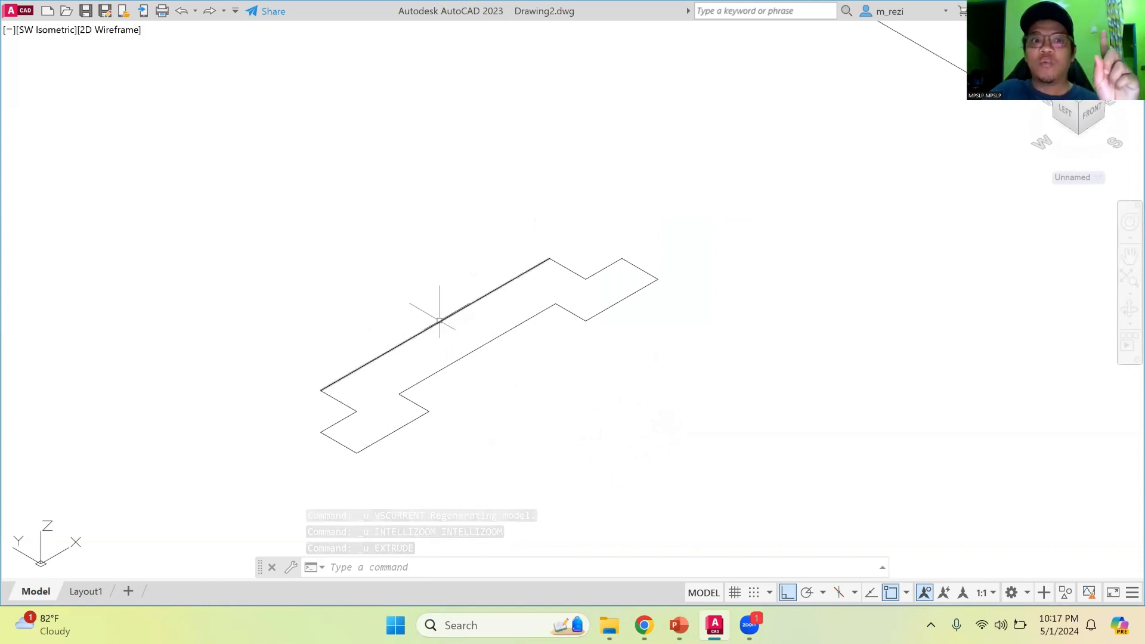
Join all the separate lines of the stepped profile into a single polyline.
scroll(322, 386, "up", 2)
mouse_move(127, 373)
left_mouse_down()
mouse_move(388, 166)
mouse_move(682, 92)
mouse_move(763, 91)
mouse_move(990, 197)
mouse_move(437, 489)
mouse_move(310, 521)
left_mouse_up()
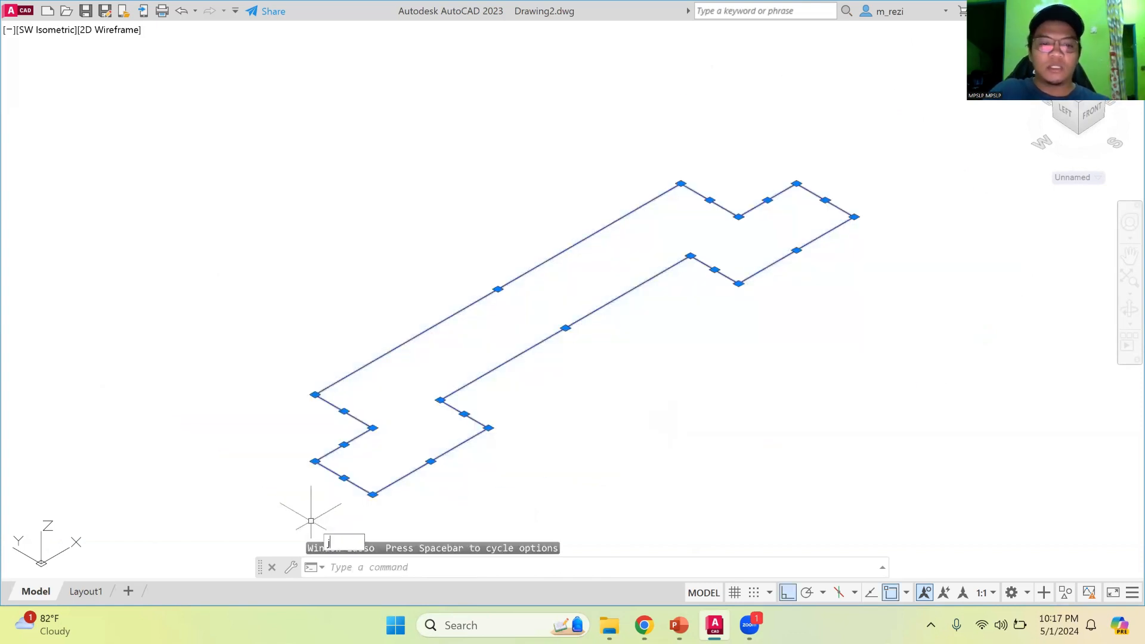
key("Return")
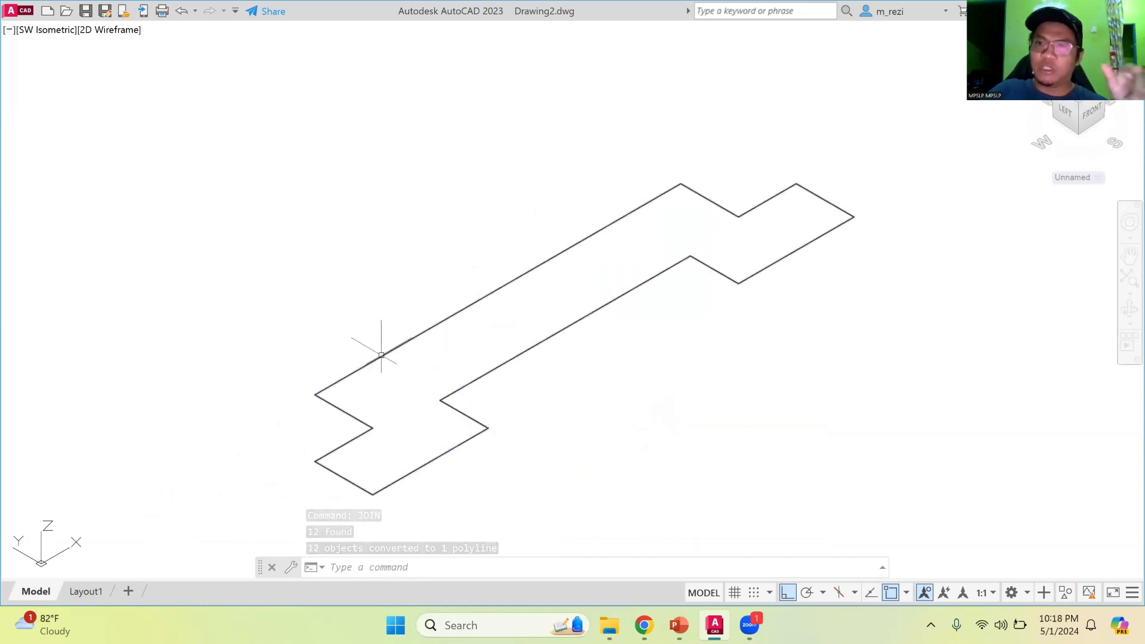
Check that the stepped profile selects as one object and examine its corners up close for gaps.
left_click(504, 286)
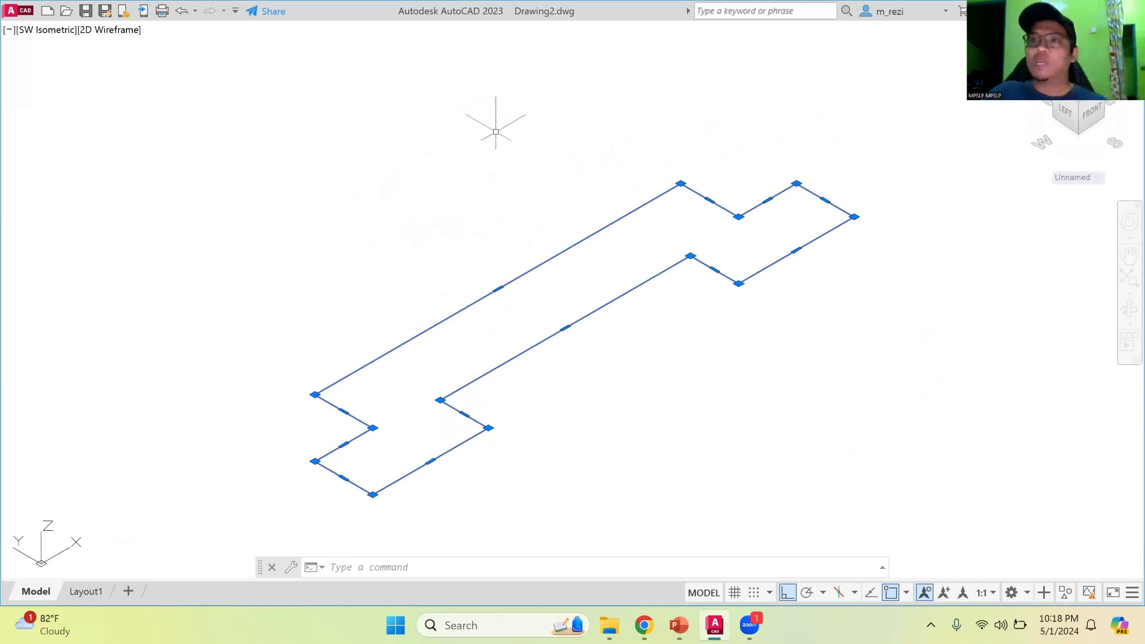
scroll(603, 144, "down", 2)
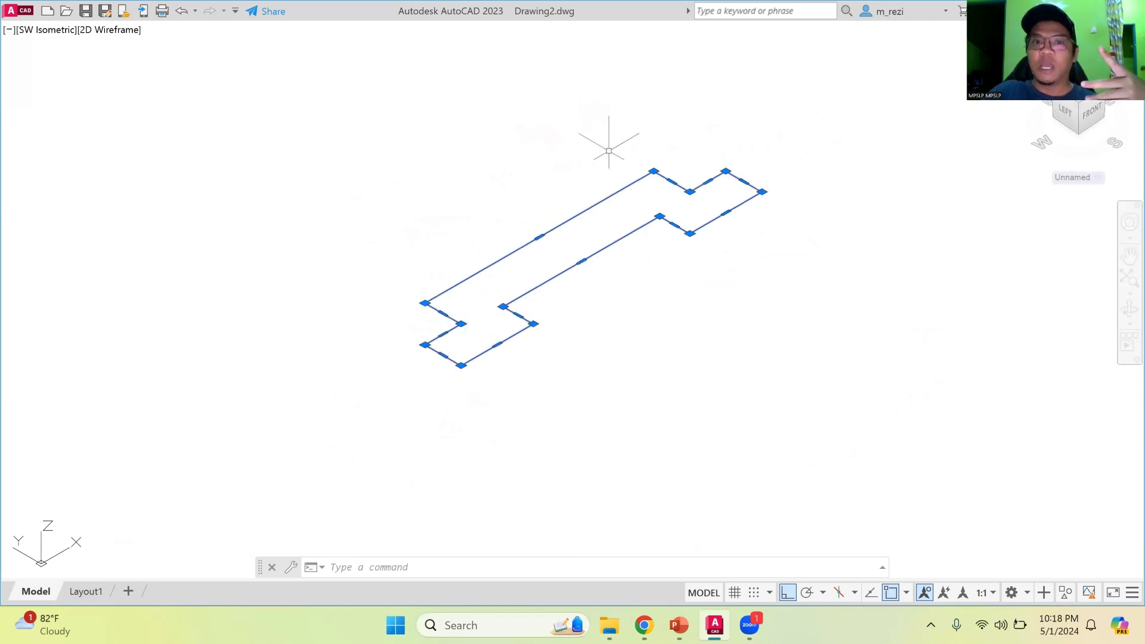
scroll(618, 108, "up", 2)
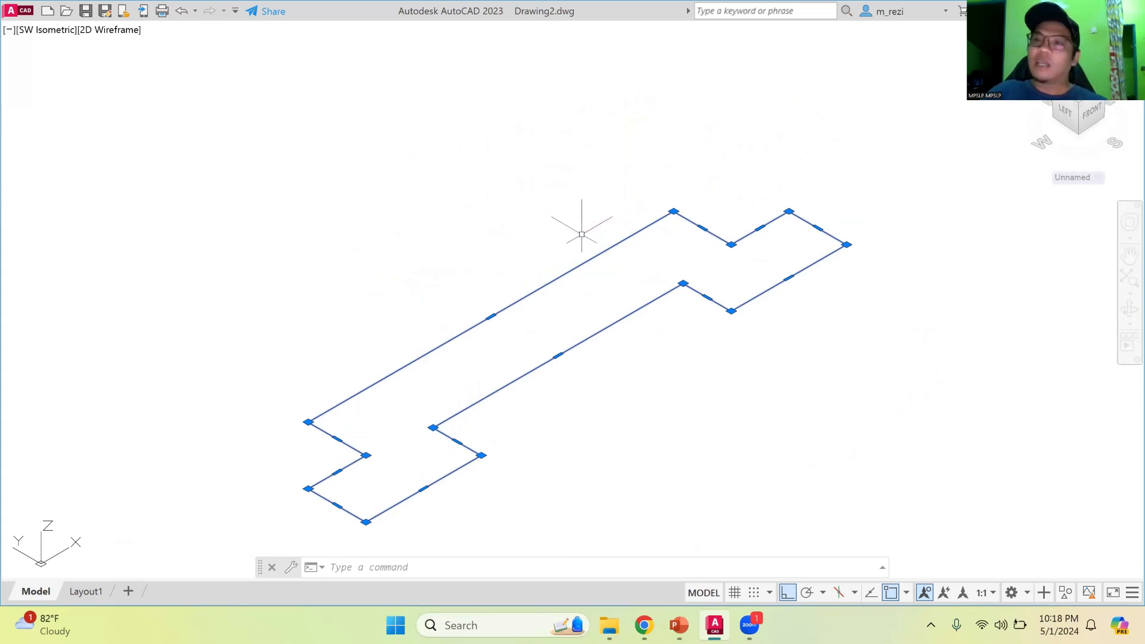
key("Escape")
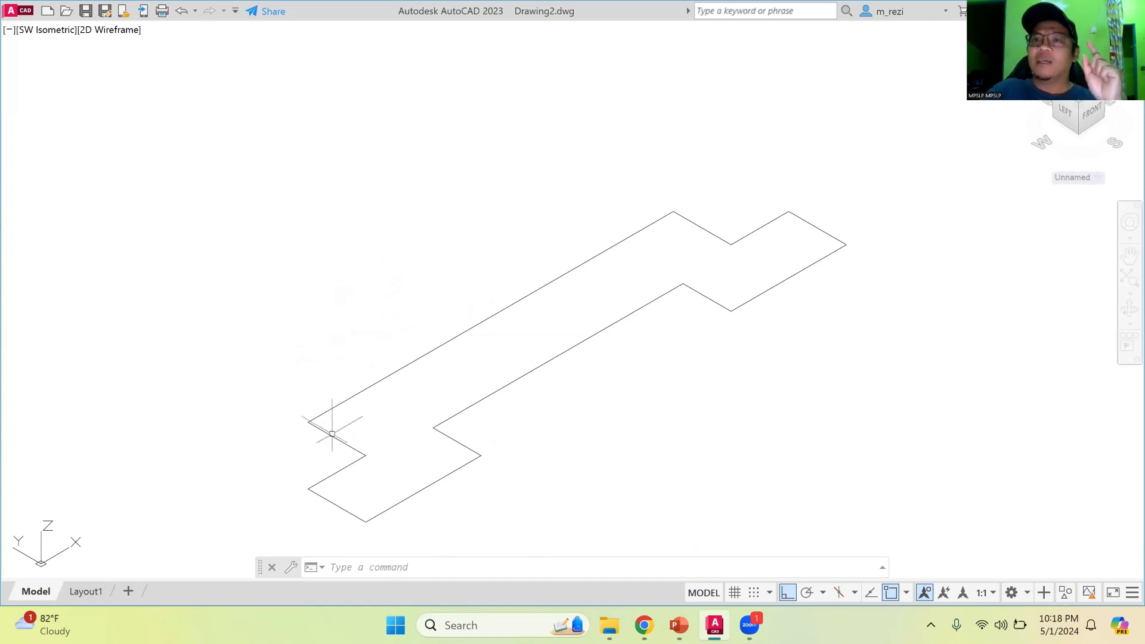
scroll(332, 522, "up", 5)
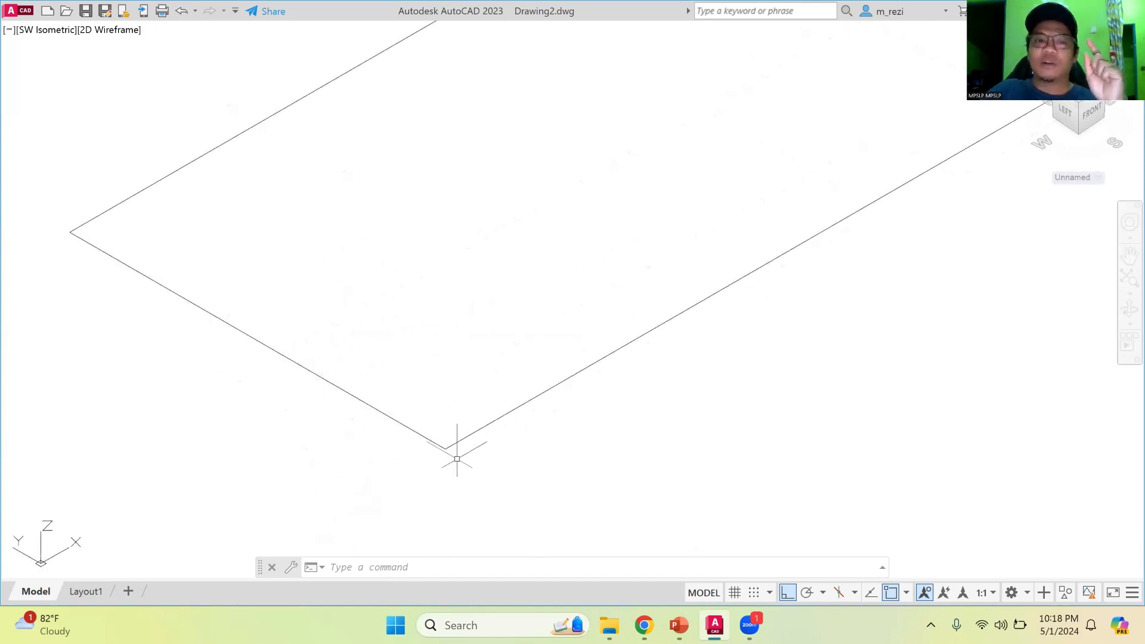
scroll(450, 453, "down", 5)
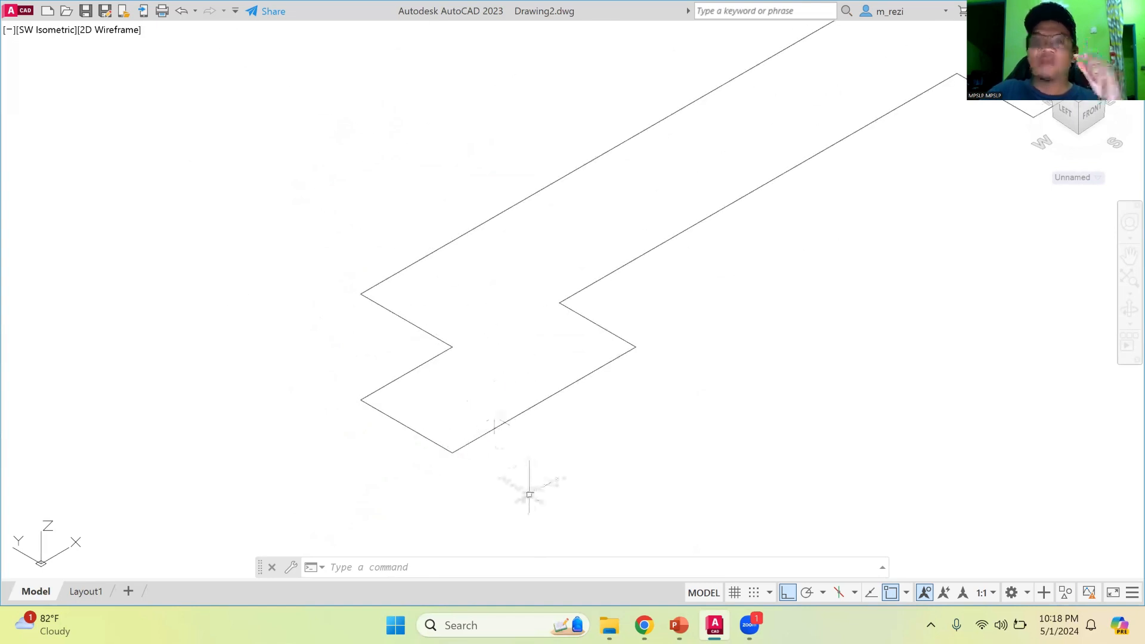
scroll(505, 483, "up", 6)
middle_click_drag(209, 419, 493, 454)
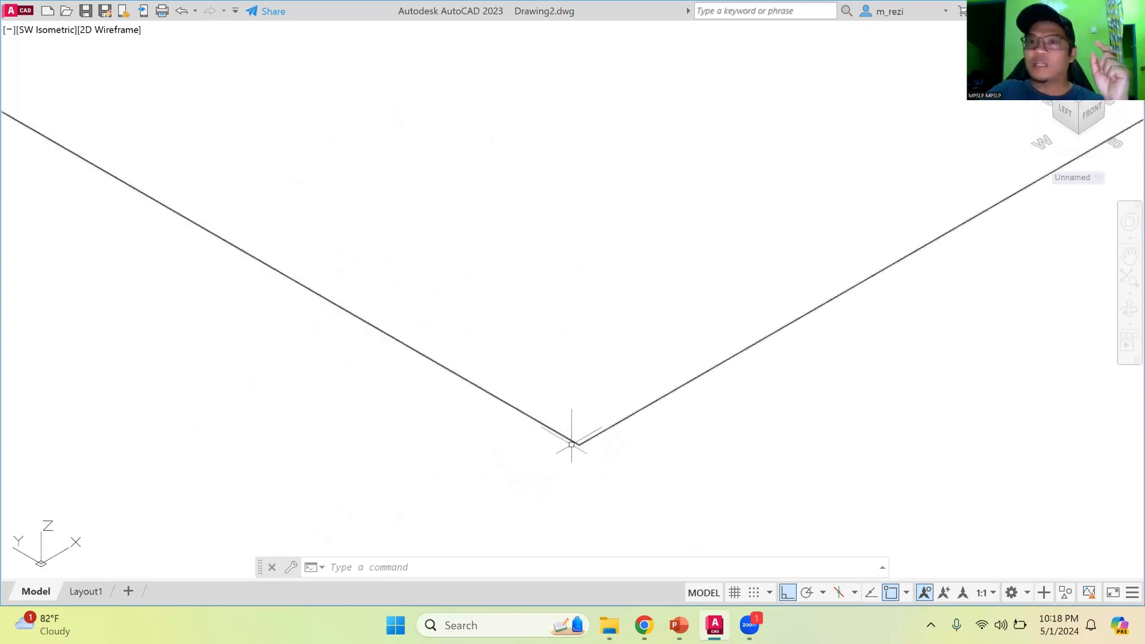
scroll(585, 467, "down", 3)
scroll(587, 440, "down", 5)
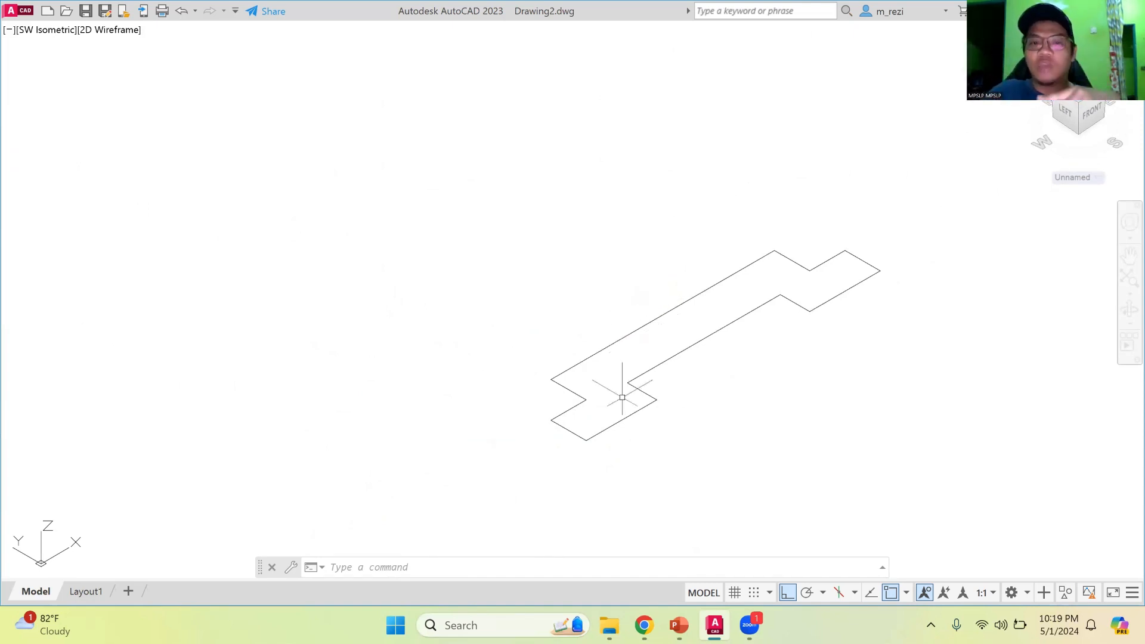
scroll(622, 455, "up", 2)
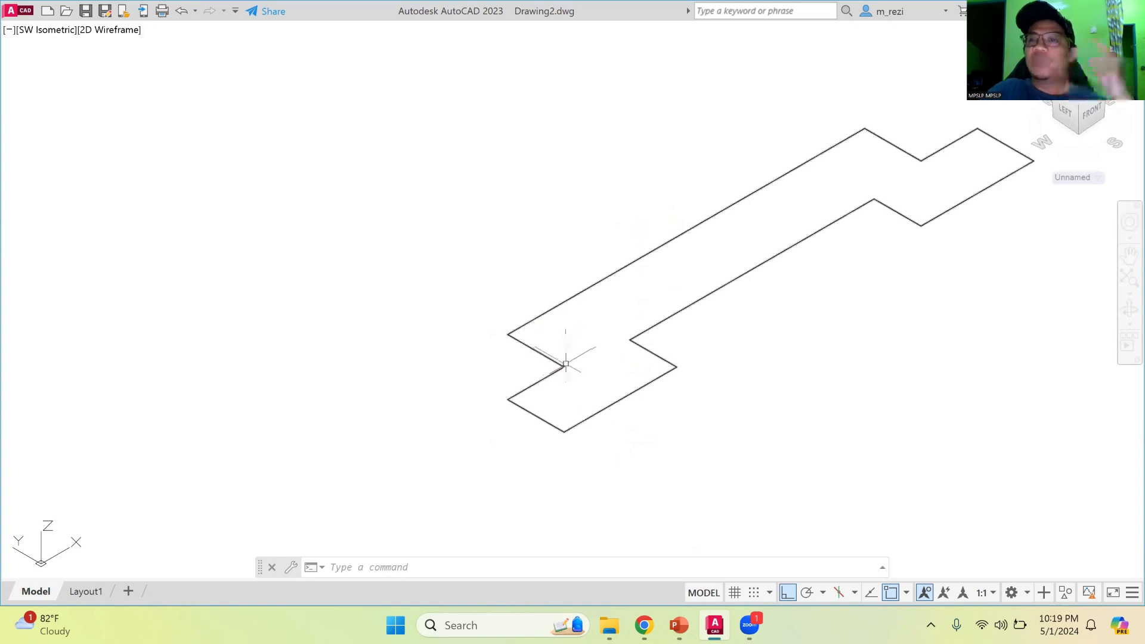
scroll(617, 259, "down", 4)
scroll(749, 189, "up", 2)
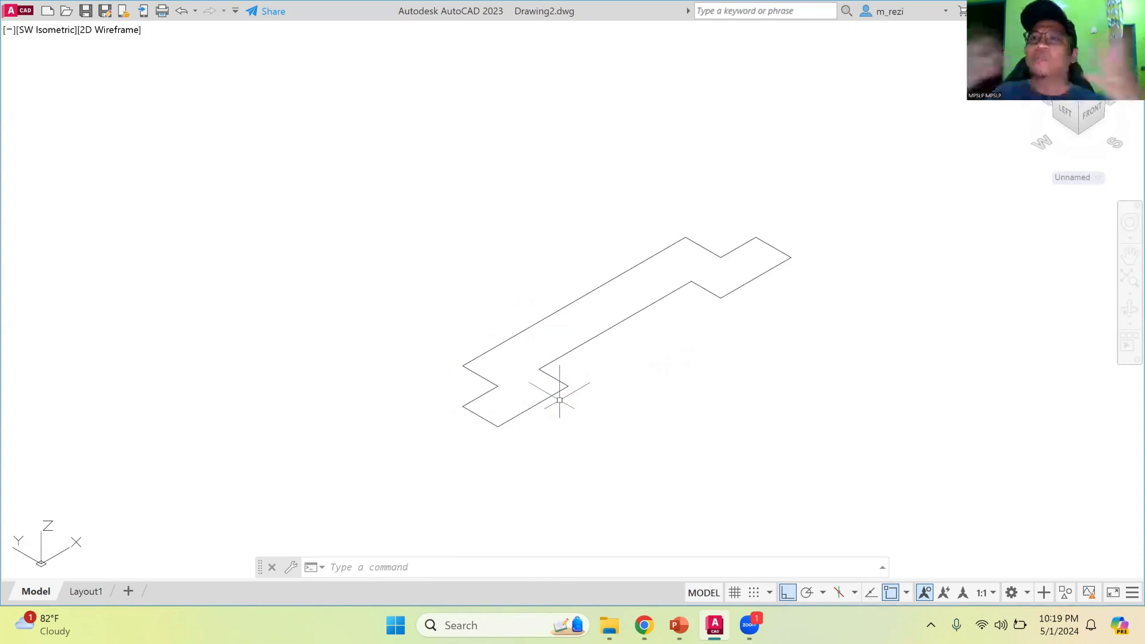
scroll(545, 344, "up", 10)
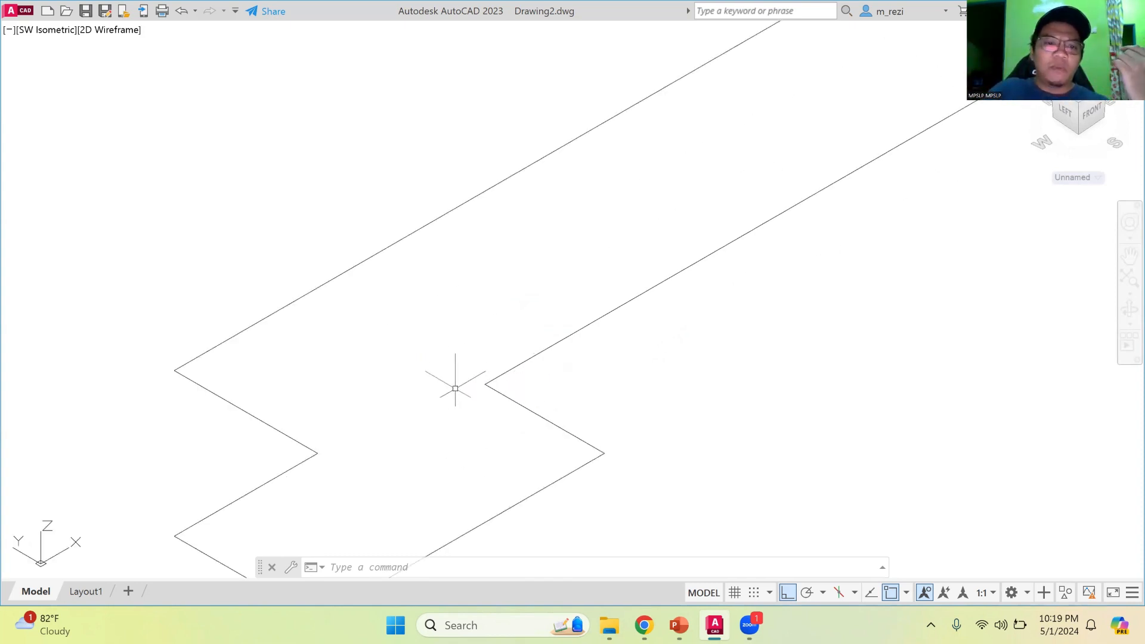
scroll(591, 216, "up", 3)
scroll(255, 432, "down", 5)
scroll(156, 480, "up", 6)
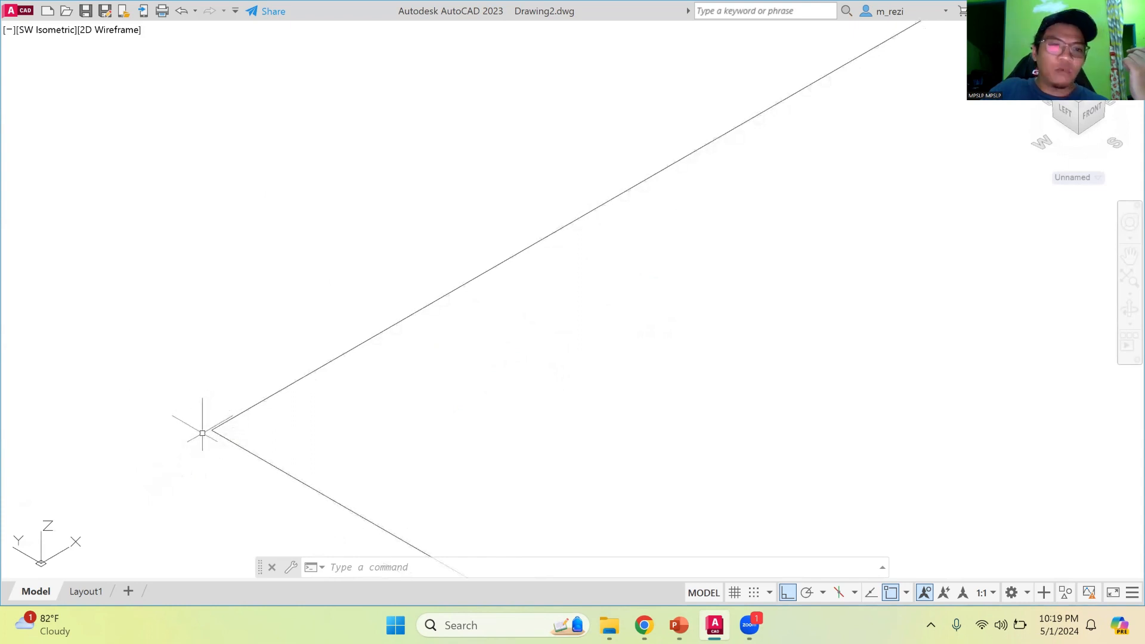
scroll(235, 408, "down", 6)
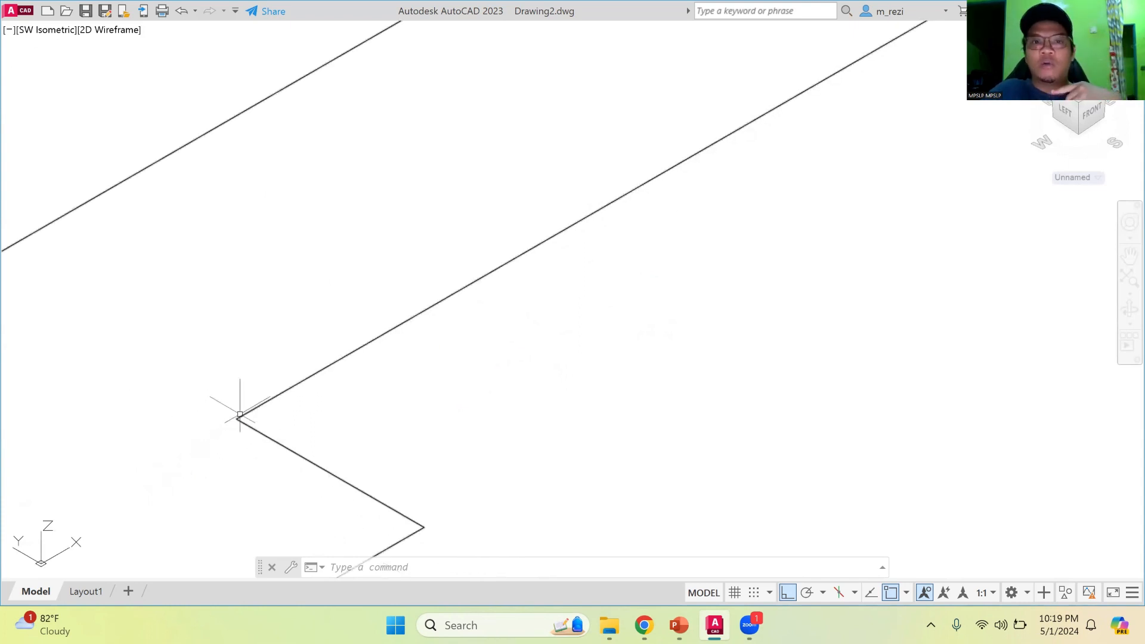
scroll(154, 390, "down", 2)
scroll(72, 403, "up", 2)
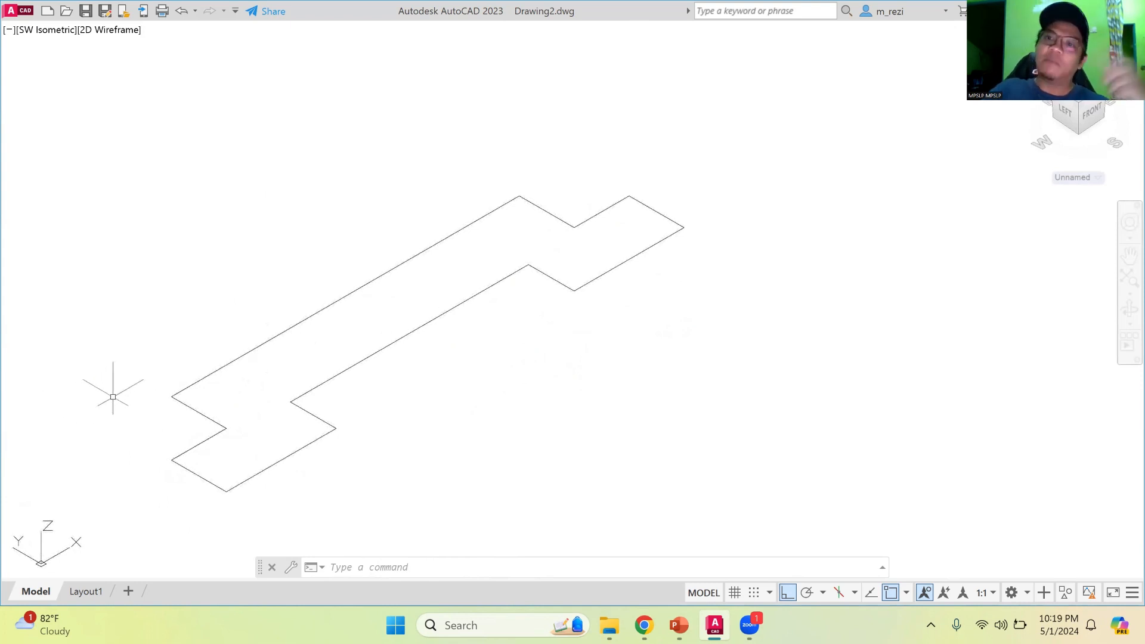
Extrude the joined stepped profile to a height of 160.
scroll(120, 400, "down", 6)
scroll(72, 403, "up", 2)
scroll(72, 404, "up", 2)
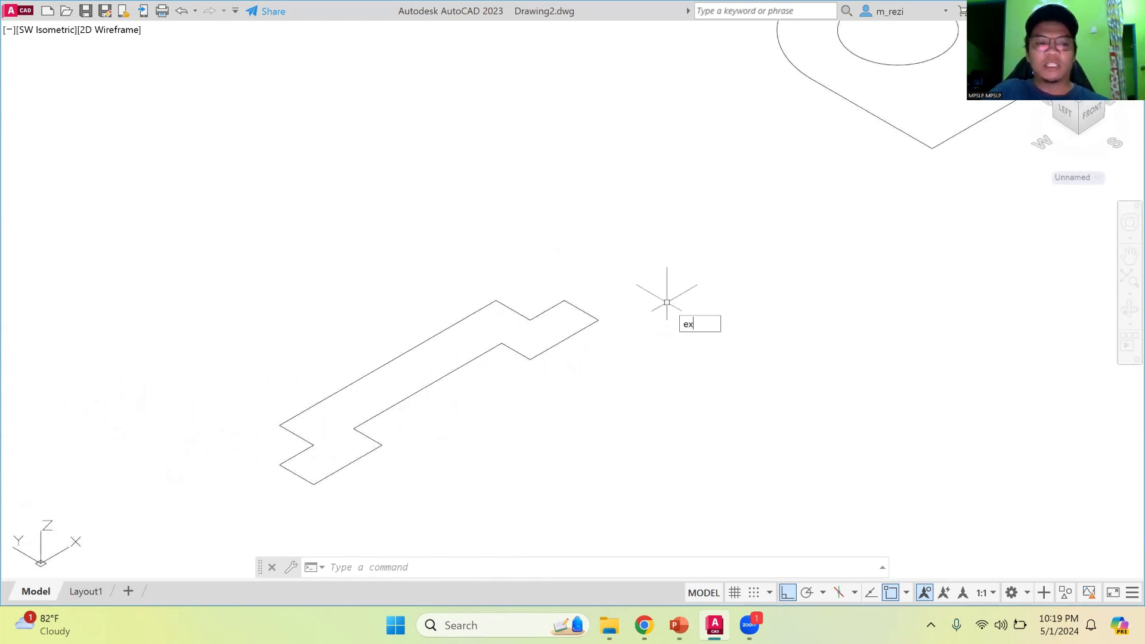
key("Return")
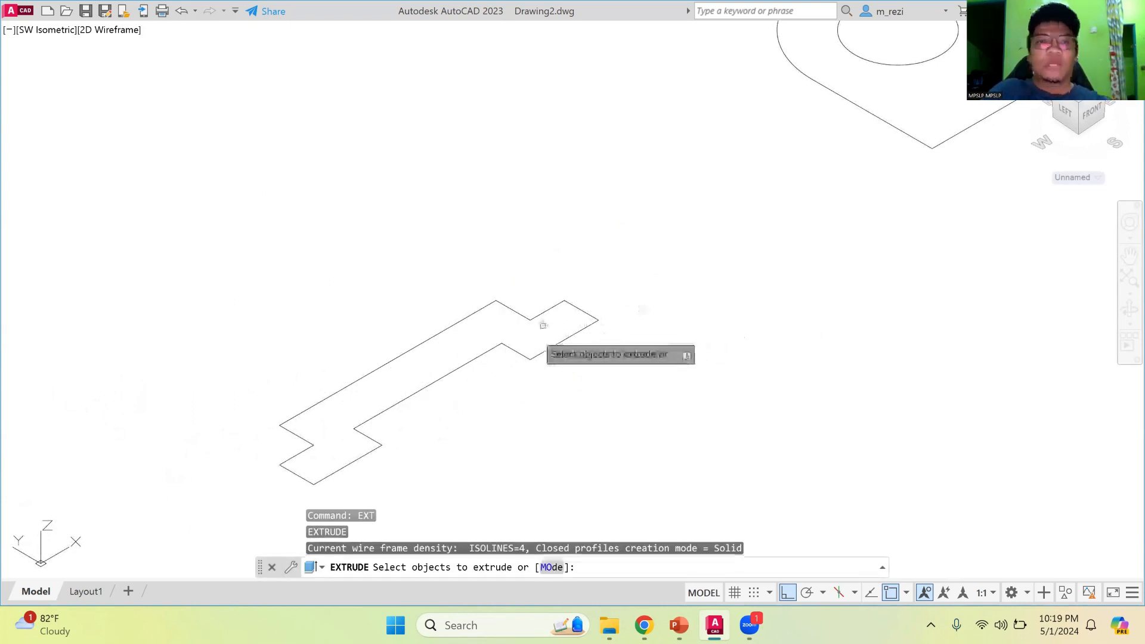
left_click(482, 355)
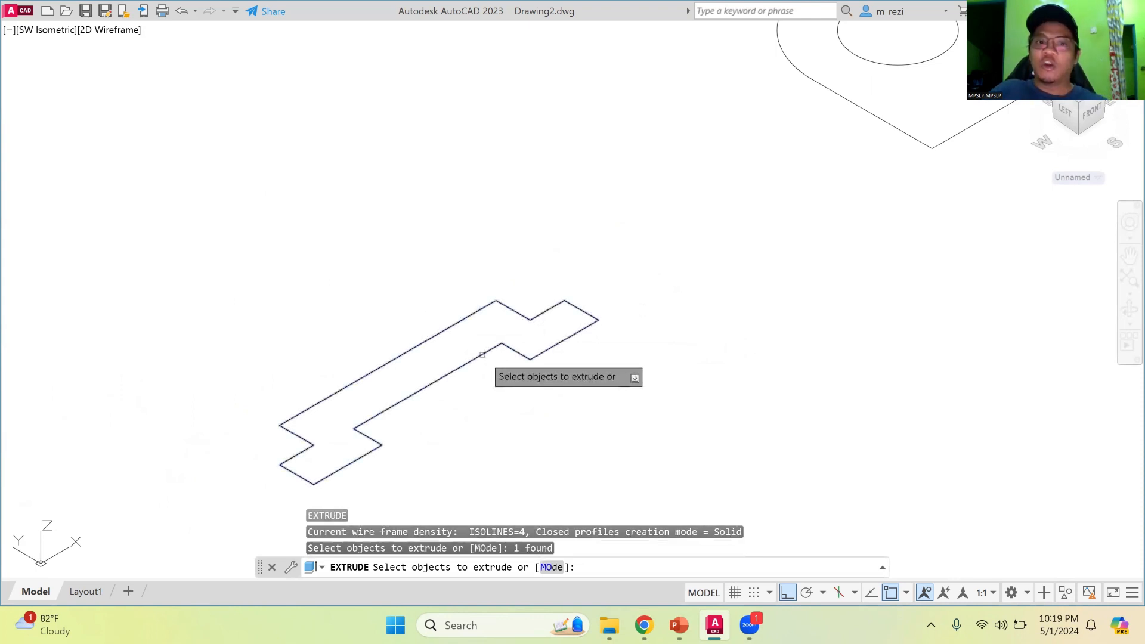
key("Return")
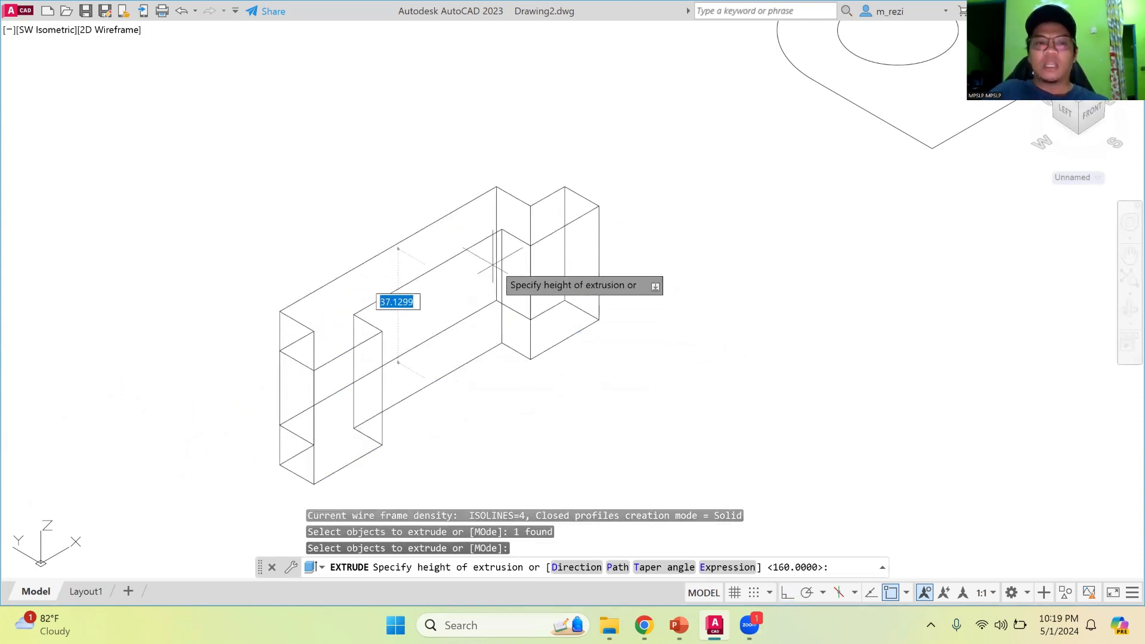
type("160")
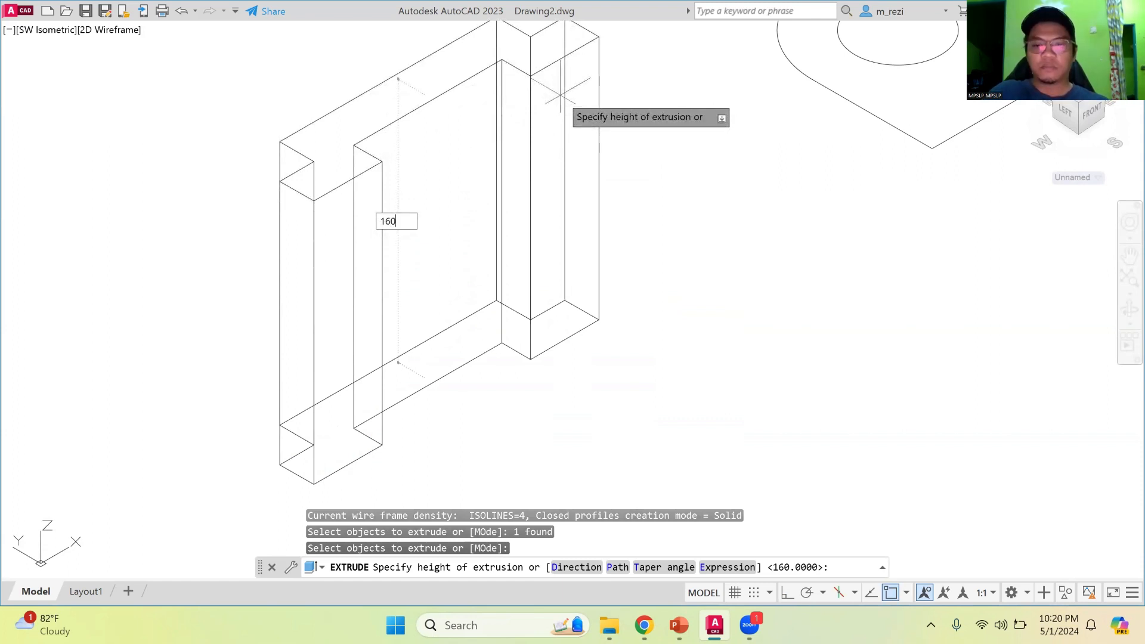
key("Return")
Join the lines and arc of the rounded plate's outline into one polyline, selecting the whole plate with its hole circle.
scroll(621, 119, "down", 6)
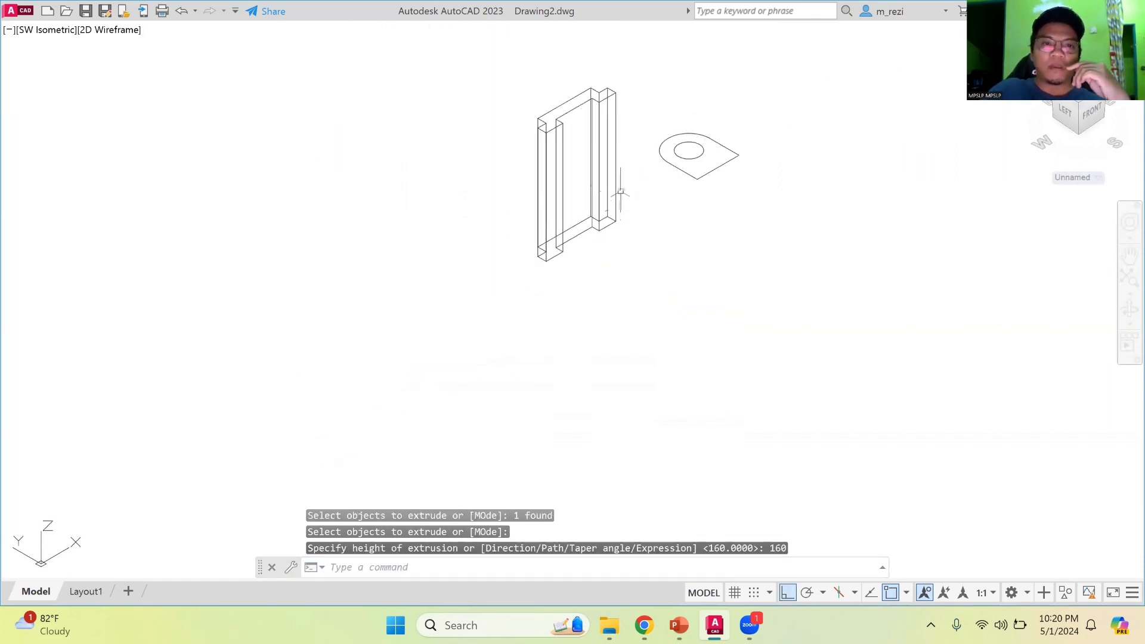
scroll(666, 131, "up", 3)
scroll(843, 329, "up", 2)
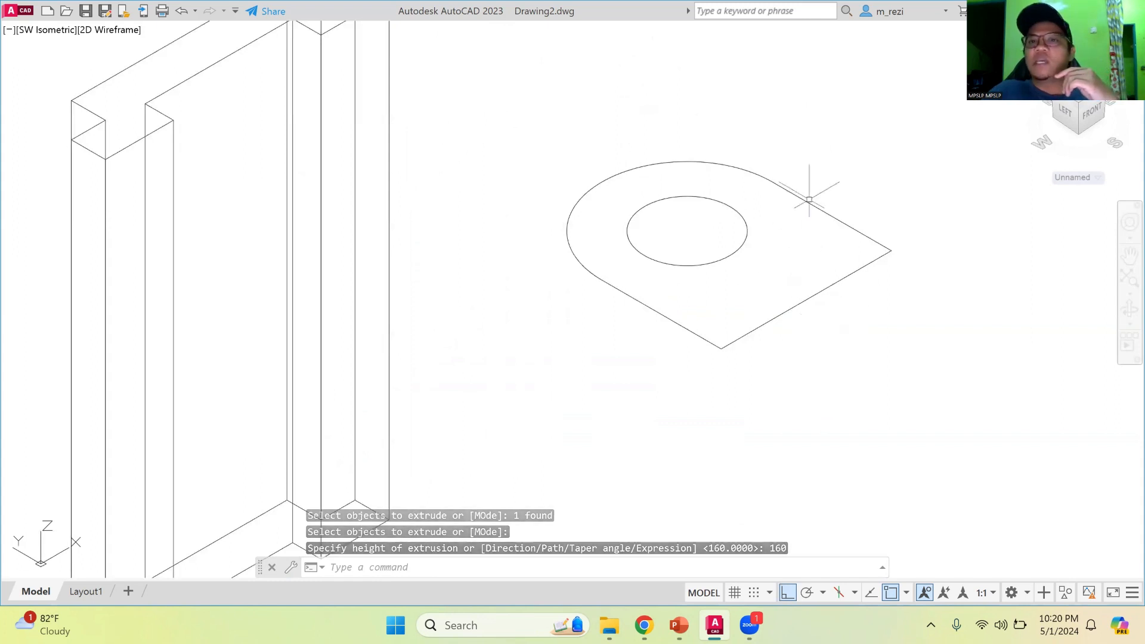
mouse_move(530, 129)
left_mouse_down()
mouse_move(963, 140)
mouse_move(716, 455)
mouse_move(511, 332)
left_mouse_up()
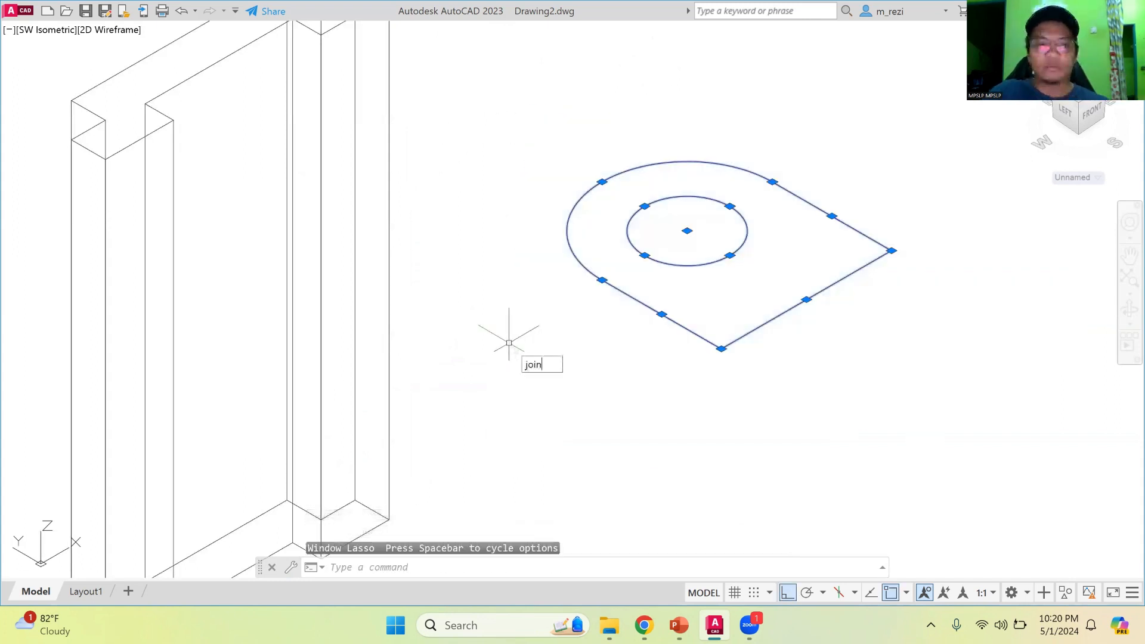
type("join")
key("Return")
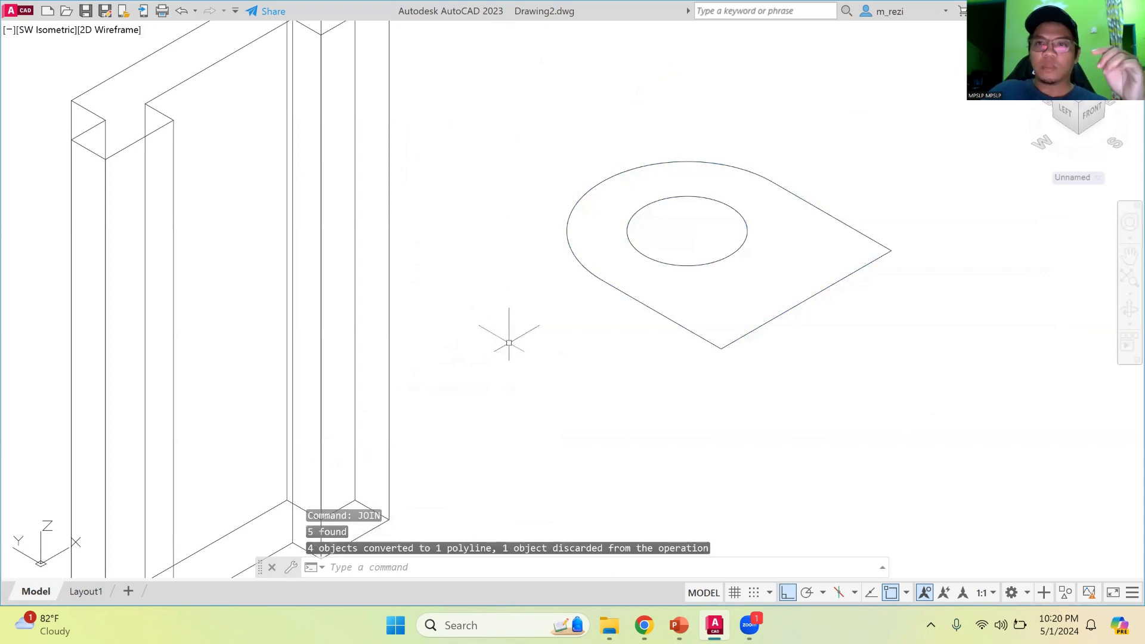
Check the plate's outline and its inner circle by selecting each one separately.
left_click(617, 285)
key("Escape")
left_click(668, 263)
key("Escape")
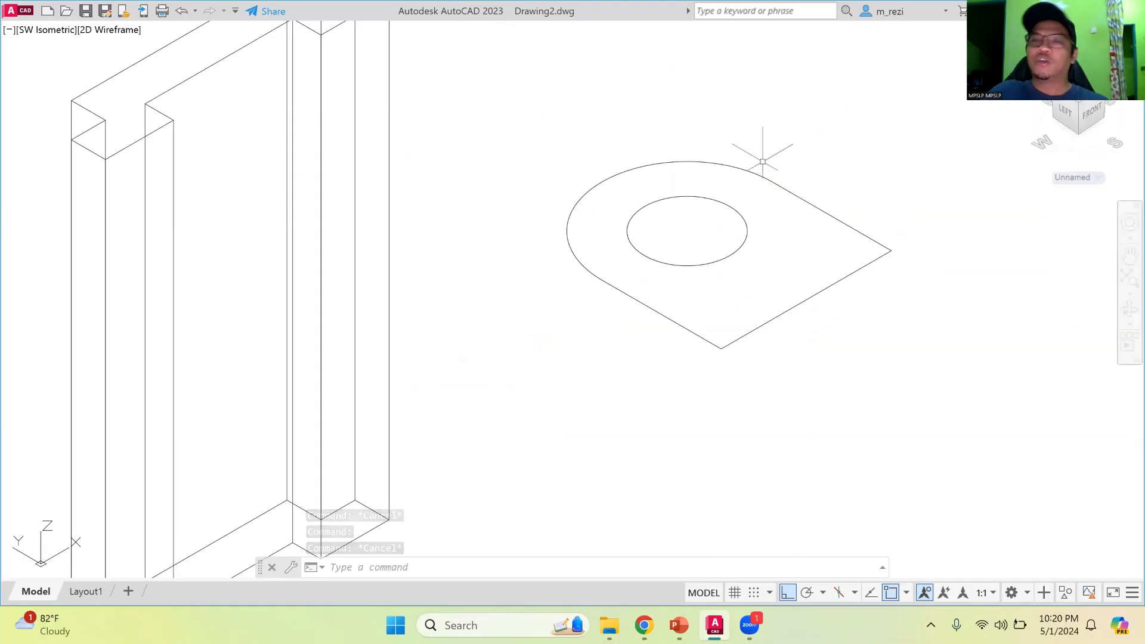
Extrude the rounded plate's outer outline to a height of 76, leaving out the inner circle.
scroll(877, 238, "up", 2)
scroll(852, 218, "down", 4)
scroll(825, 96, "up", 2)
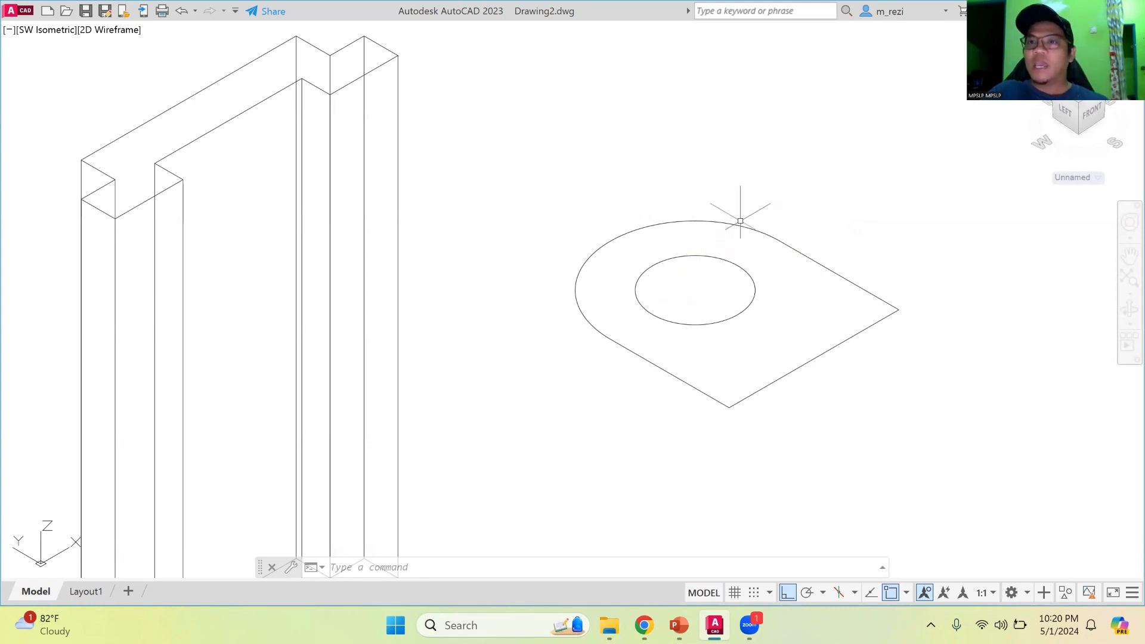
left_click(744, 216)
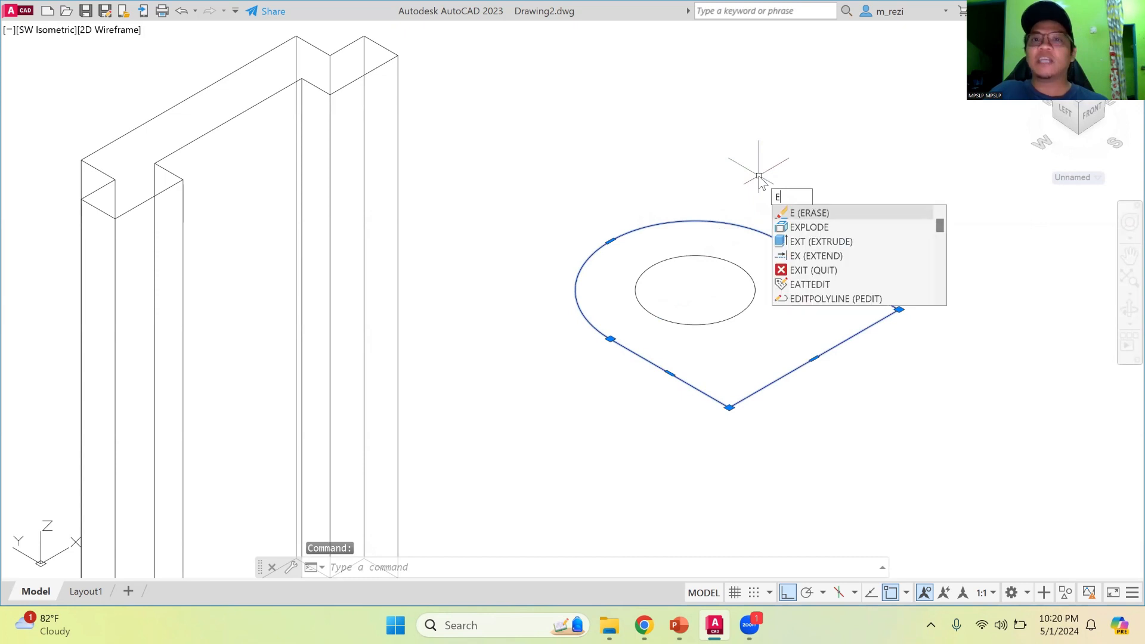
left_click(814, 241)
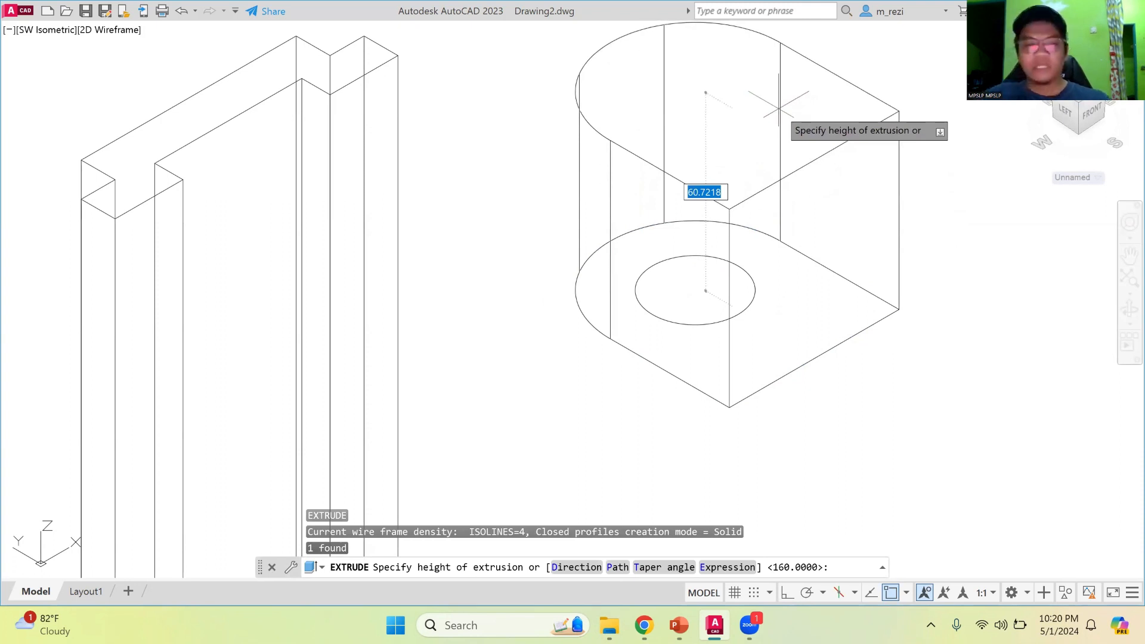
type("76")
key("Return")
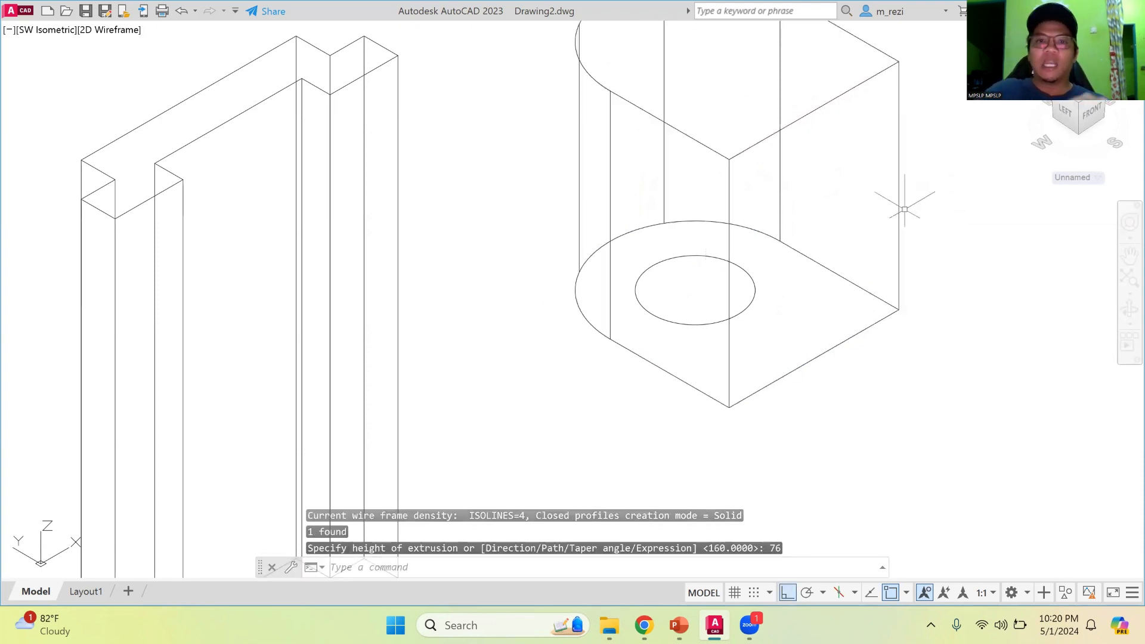
Display the two extruded solids in the Realistic visual style and switch them to Conceptual.
scroll(894, 199, "down", 3)
scroll(753, 162, "up", 3)
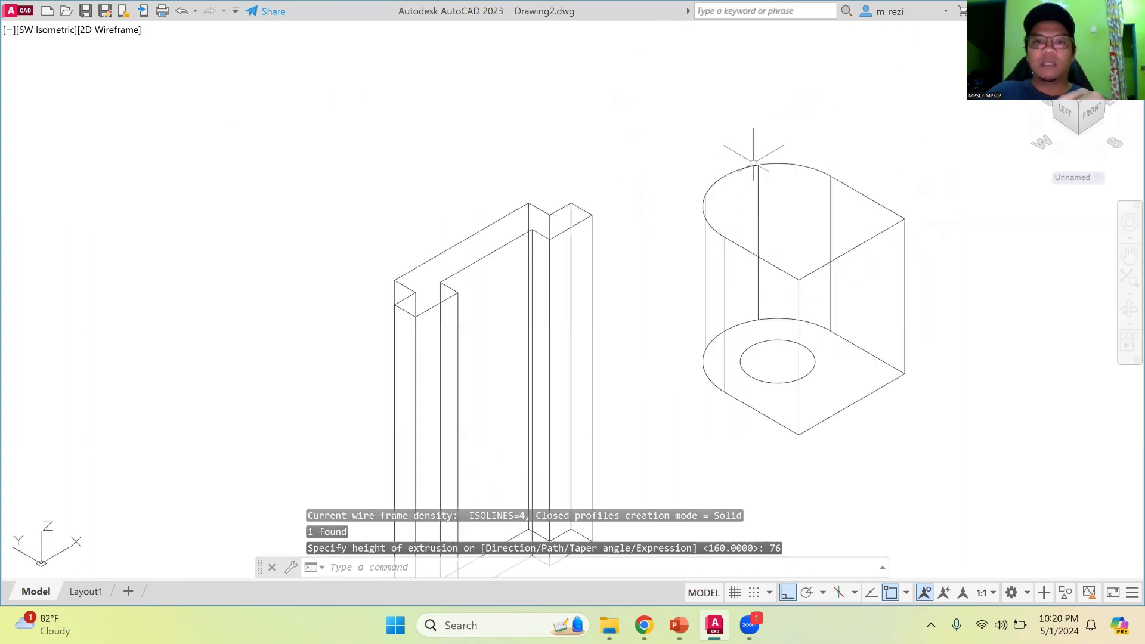
left_click(102, 32)
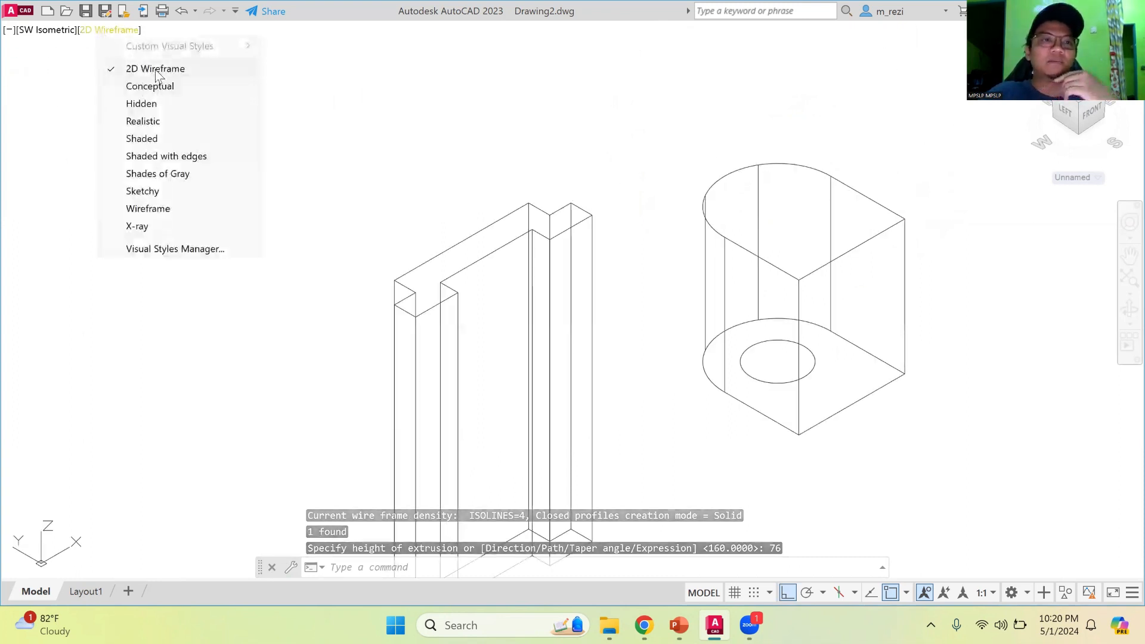
left_click(155, 119)
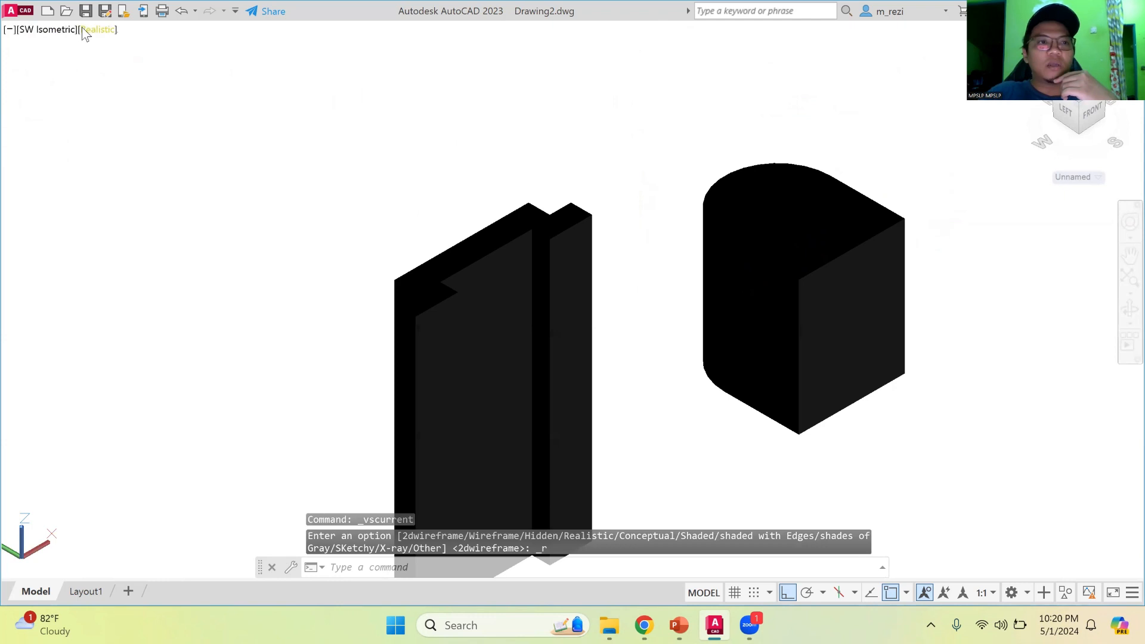
left_click(99, 35)
left_click(101, 83)
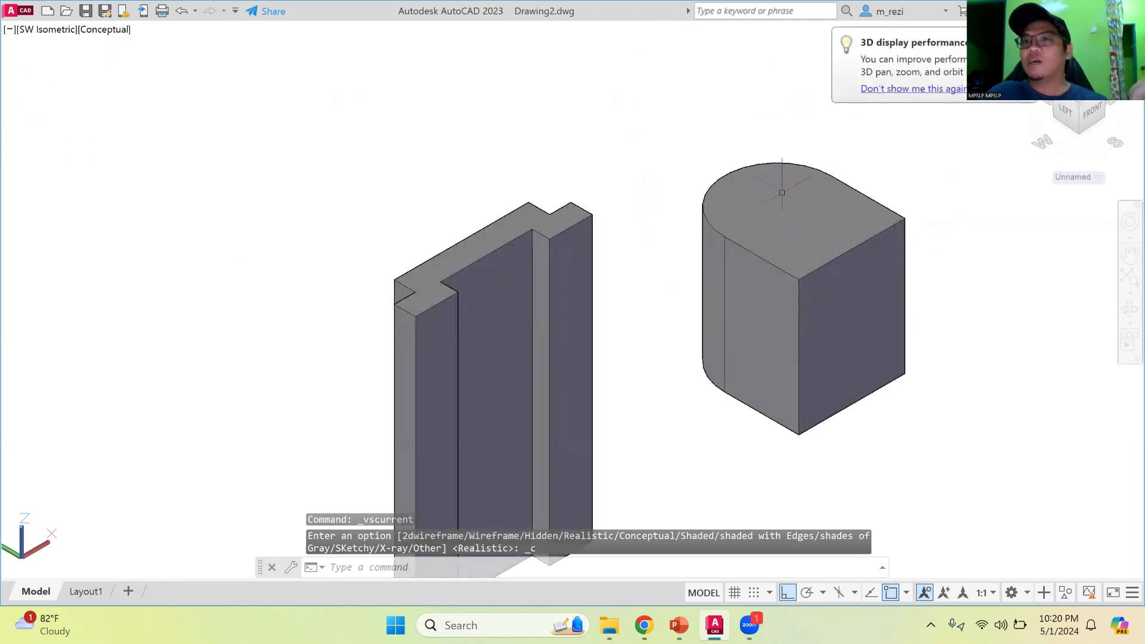
Undo the visual style changes and the rounded plate's extrusion, back to its flat outline.
key("ctrl+z")
key("ctrl+z")
key("ctrl+z")
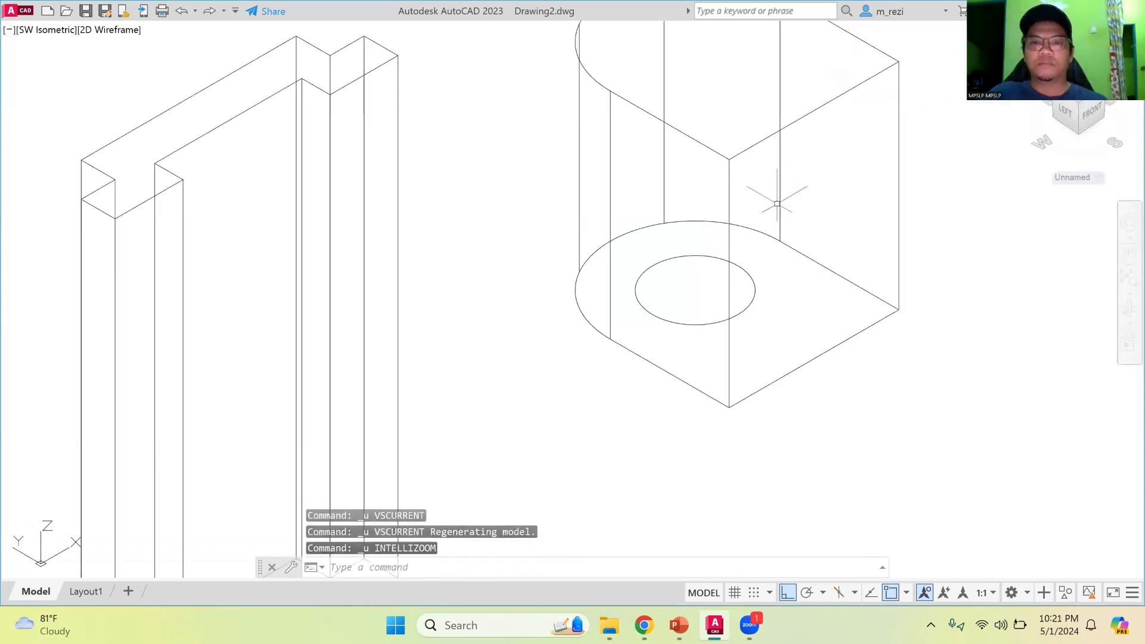
key("ctrl+z")
Extrude the rounded plate's outline together with its inner circle to a height of 76.
mouse_move(565, 173)
left_mouse_down()
mouse_move(767, 161)
mouse_move(1011, 299)
mouse_move(567, 427)
mouse_move(536, 358)
left_mouse_up()
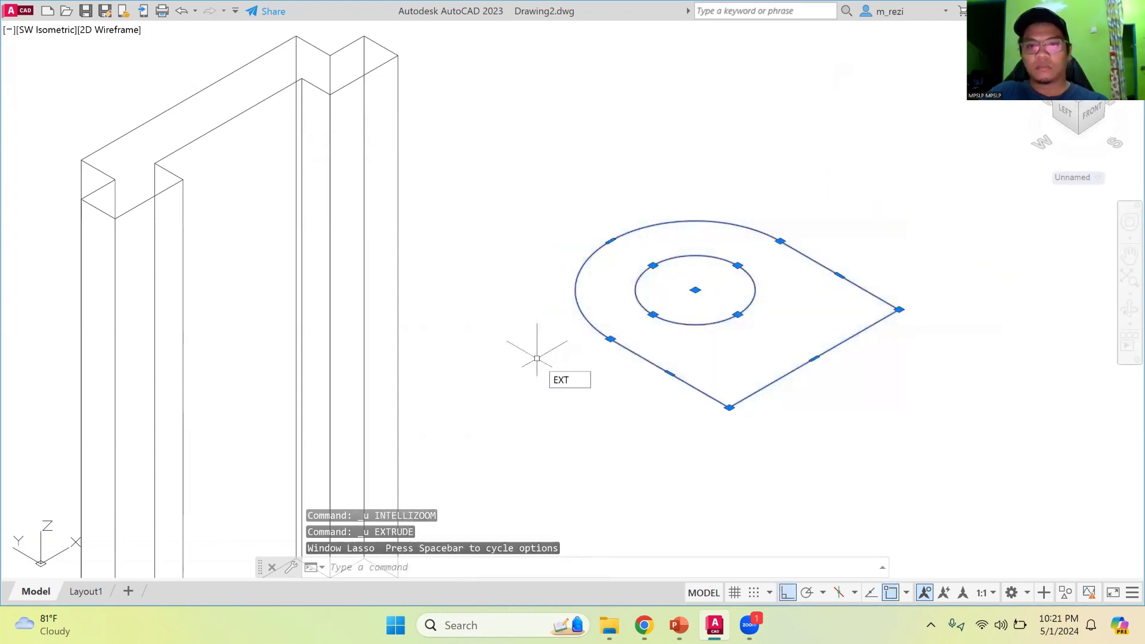
key("Return")
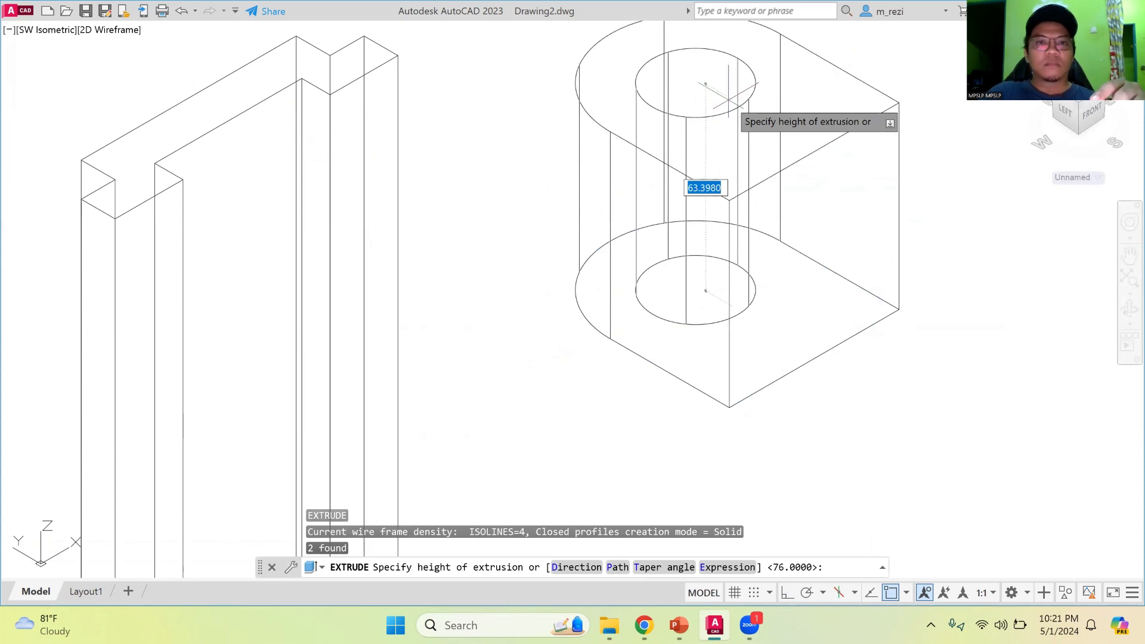
type("76")
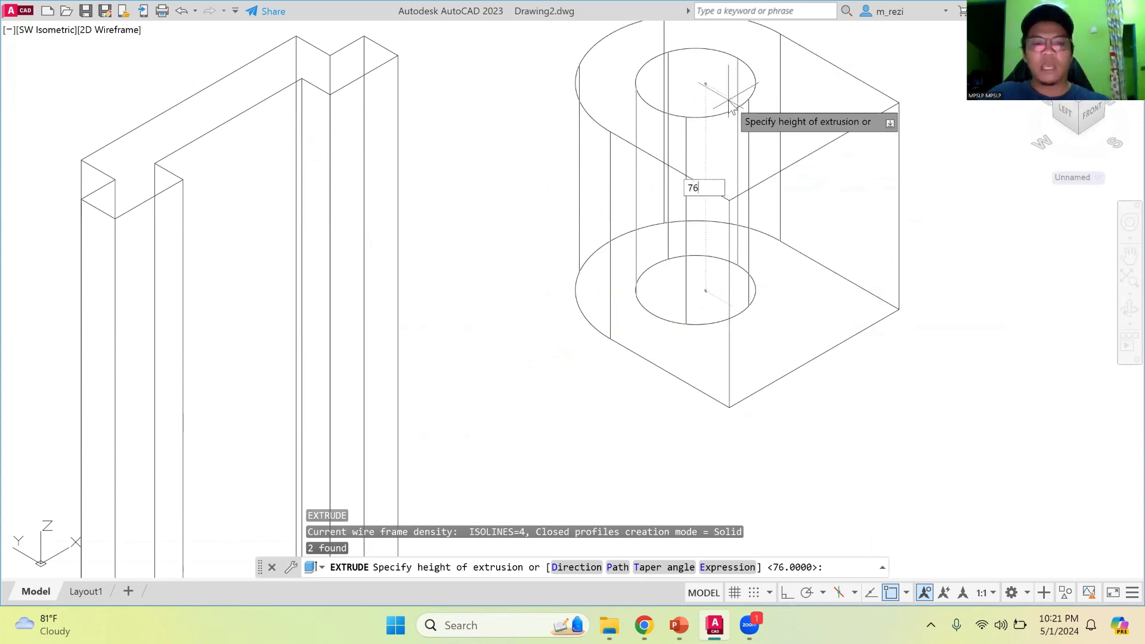
key("Return")
scroll(766, 280, "down", 6)
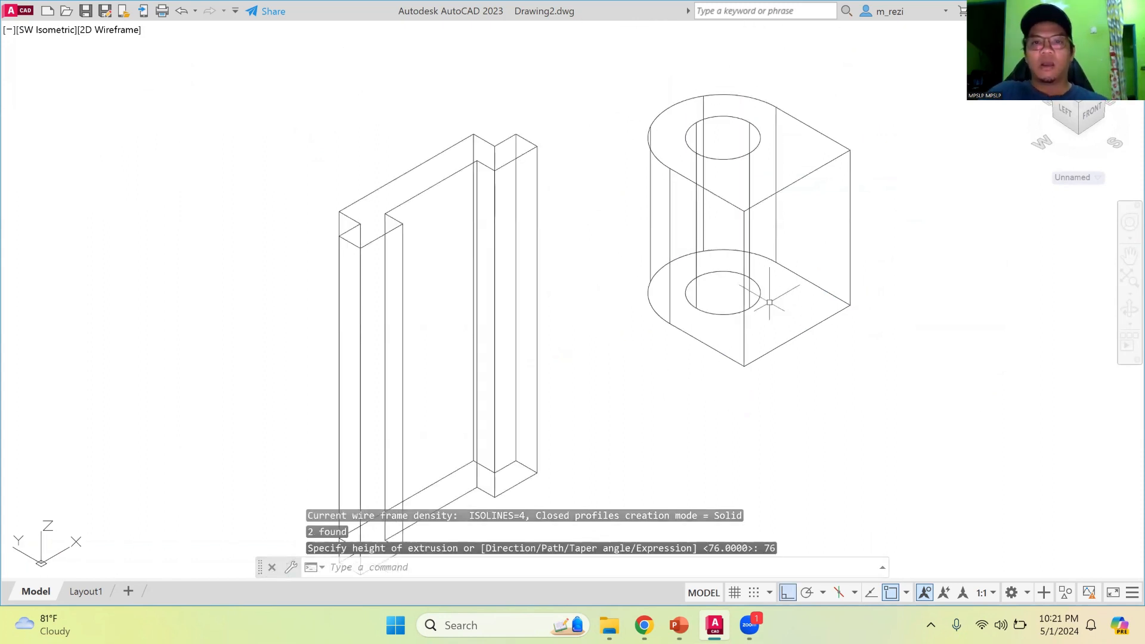
Display the solids in the Conceptual visual style and check the inner cylinder by selecting it separately.
left_click(117, 30)
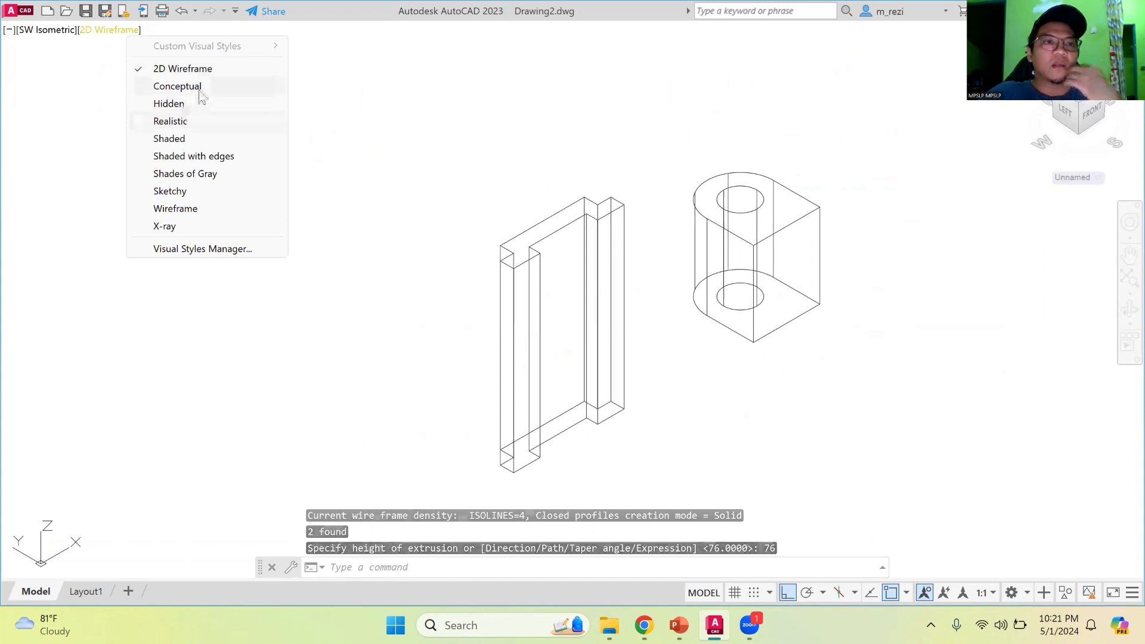
left_click(199, 88)
scroll(809, 249, "up", 3)
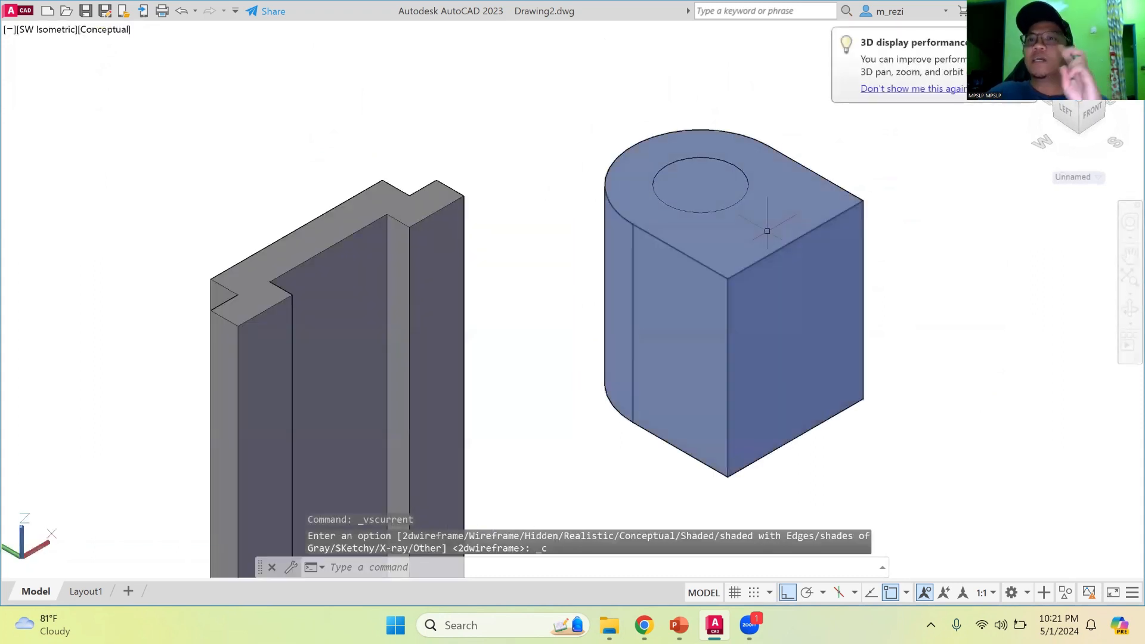
left_click(721, 179)
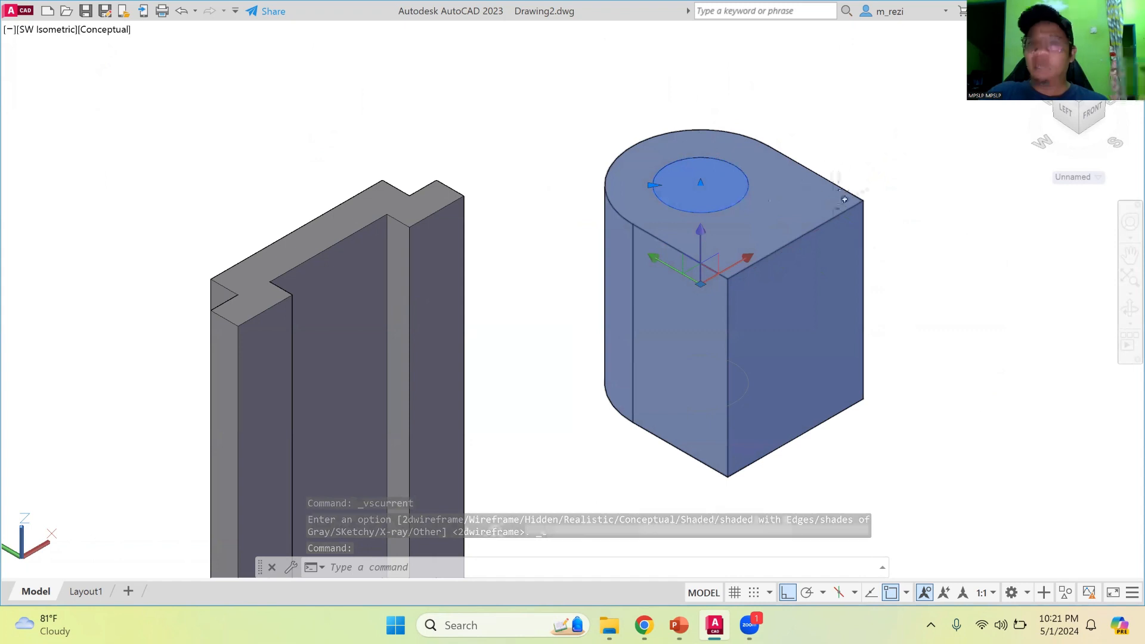
key("Escape")
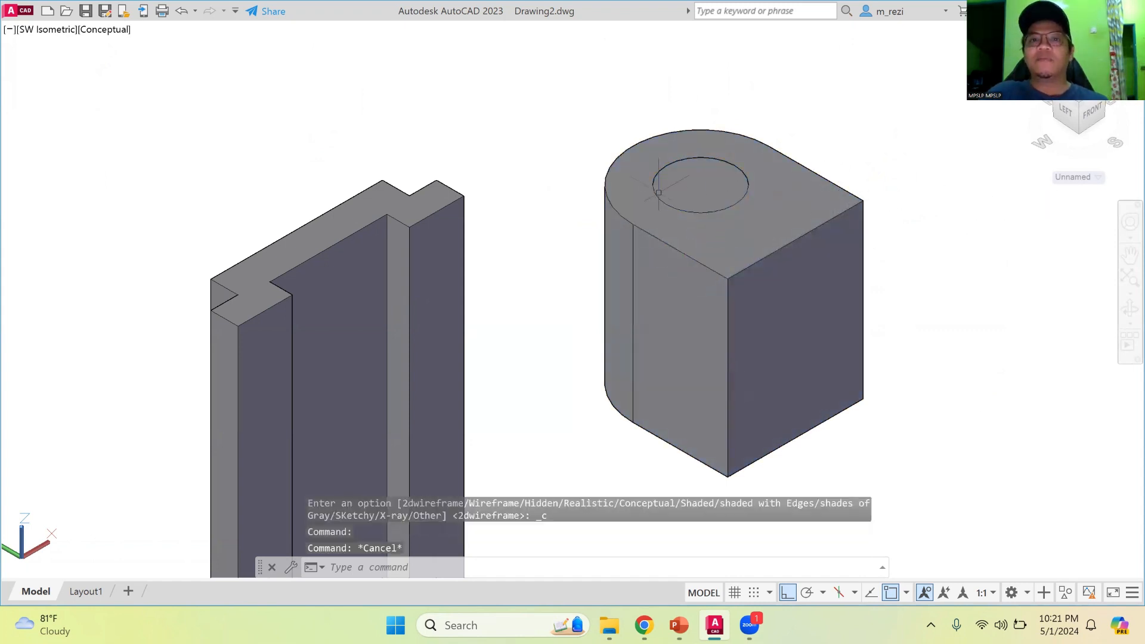
Try deleting the inner cylinder from the rounded block and undo the deletion.
left_click(689, 178)
key("Delete")
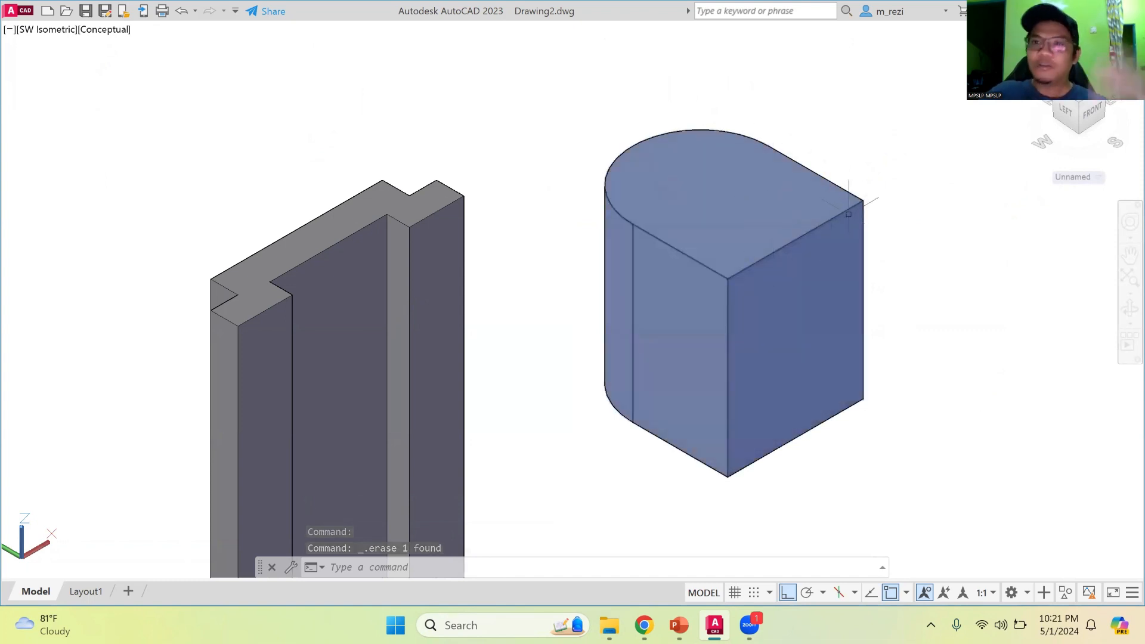
key("ctrl+z")
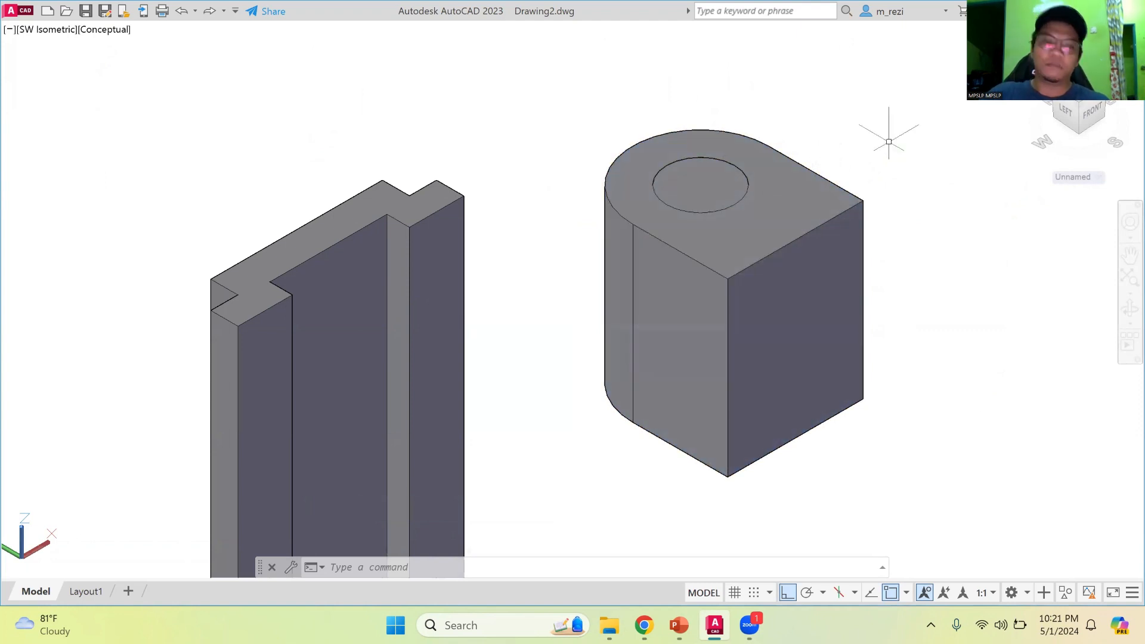
key("Return")
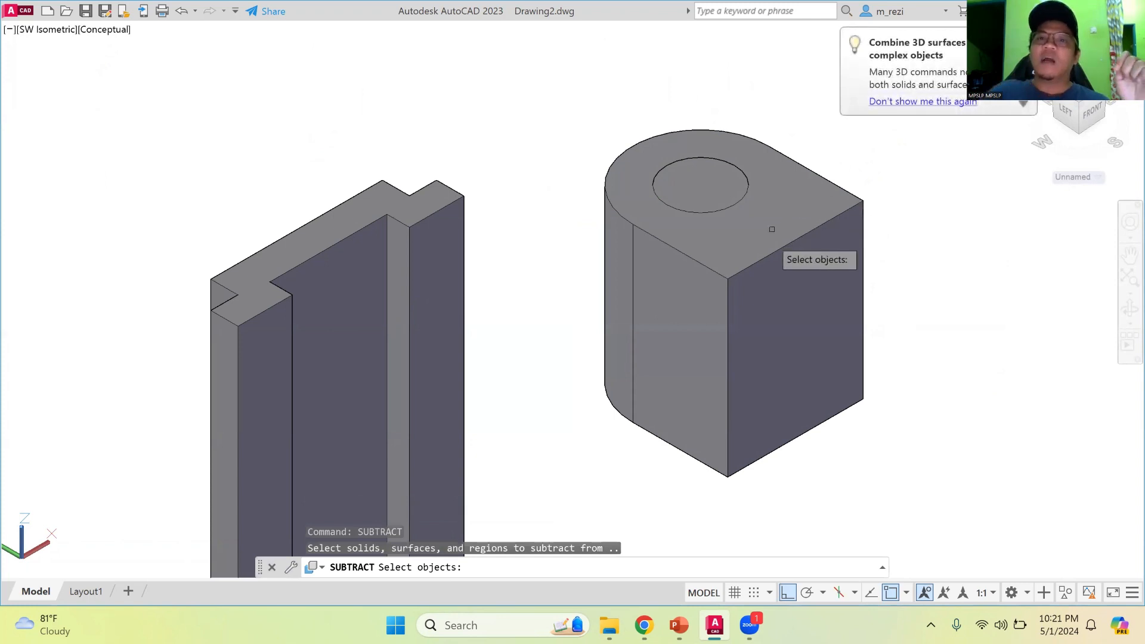
left_click(755, 261)
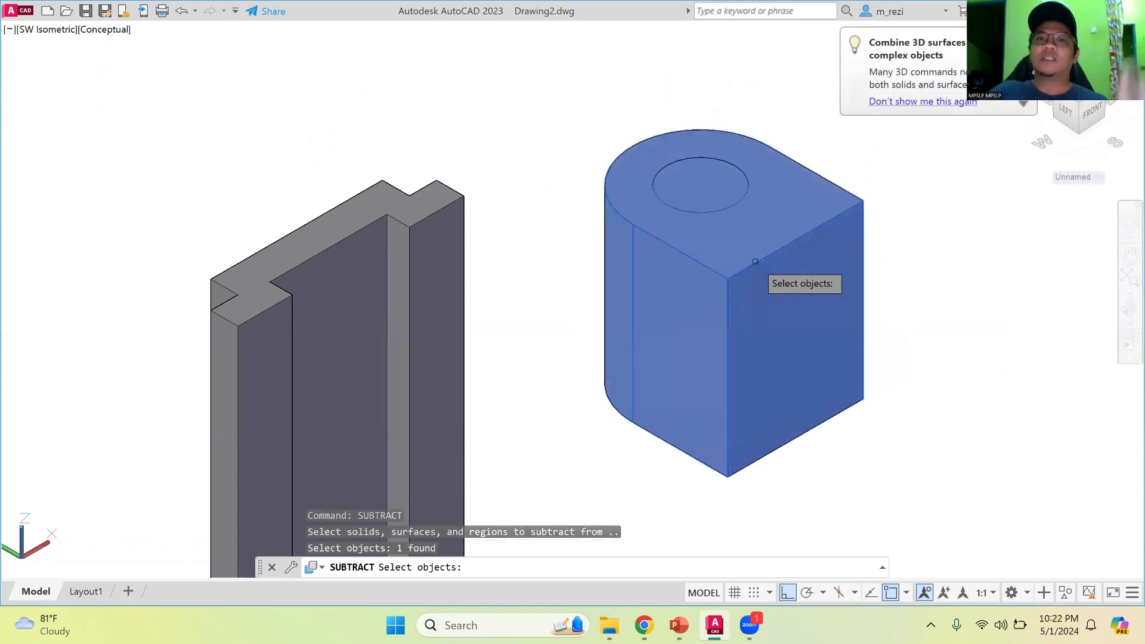
key("Return")
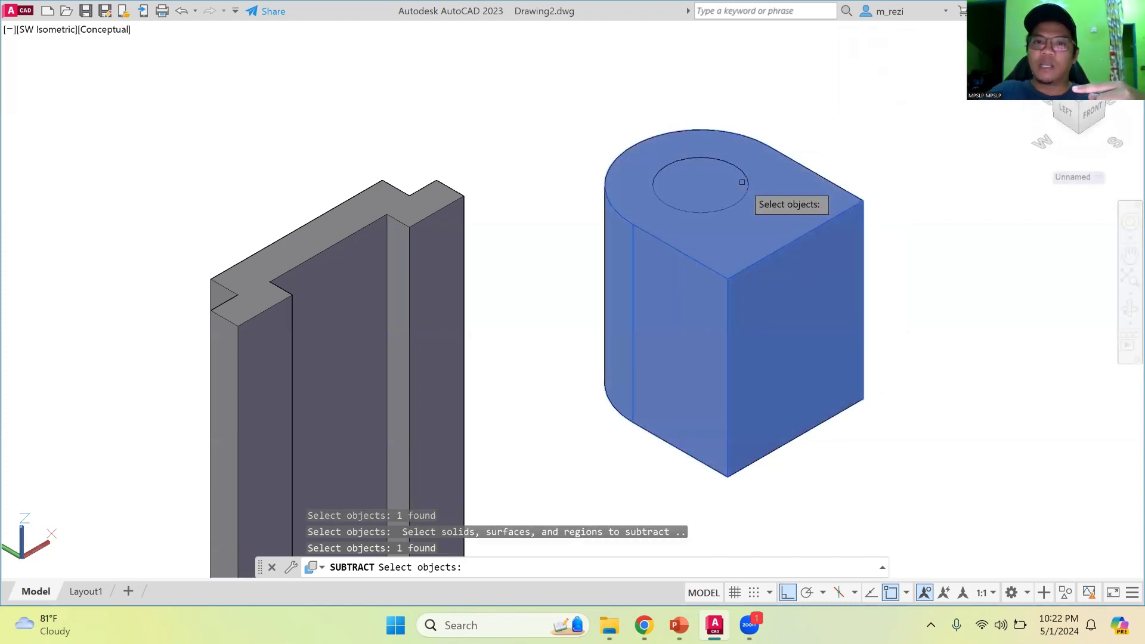
key("Escape")
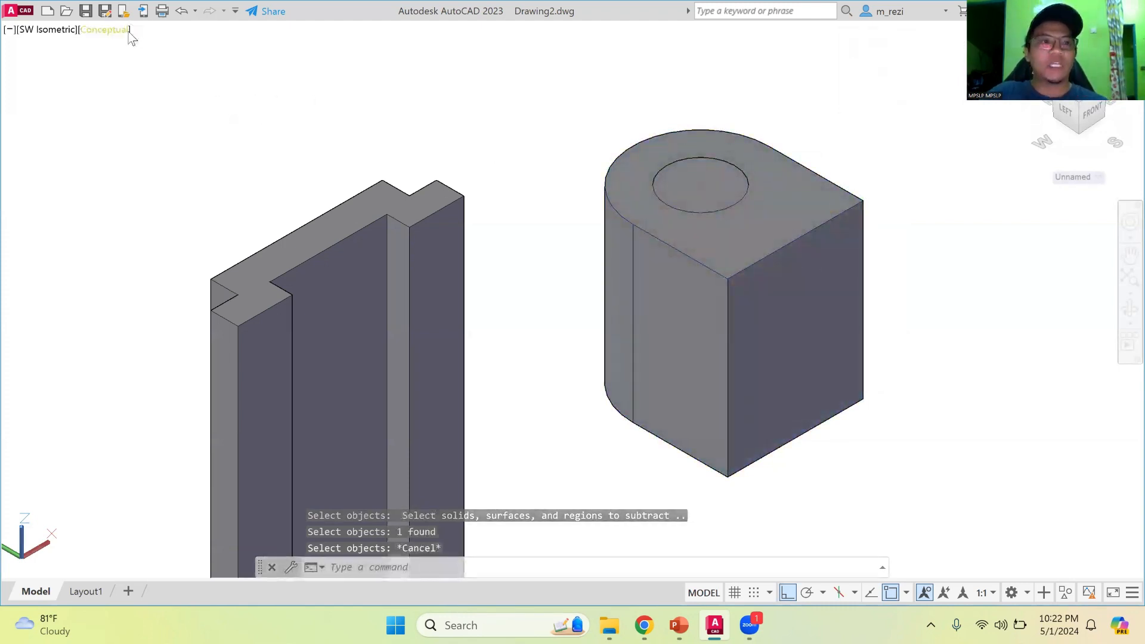
Return to the 2D Wireframe style and subtract the inner cylinder from the rounded block.
left_click(125, 31)
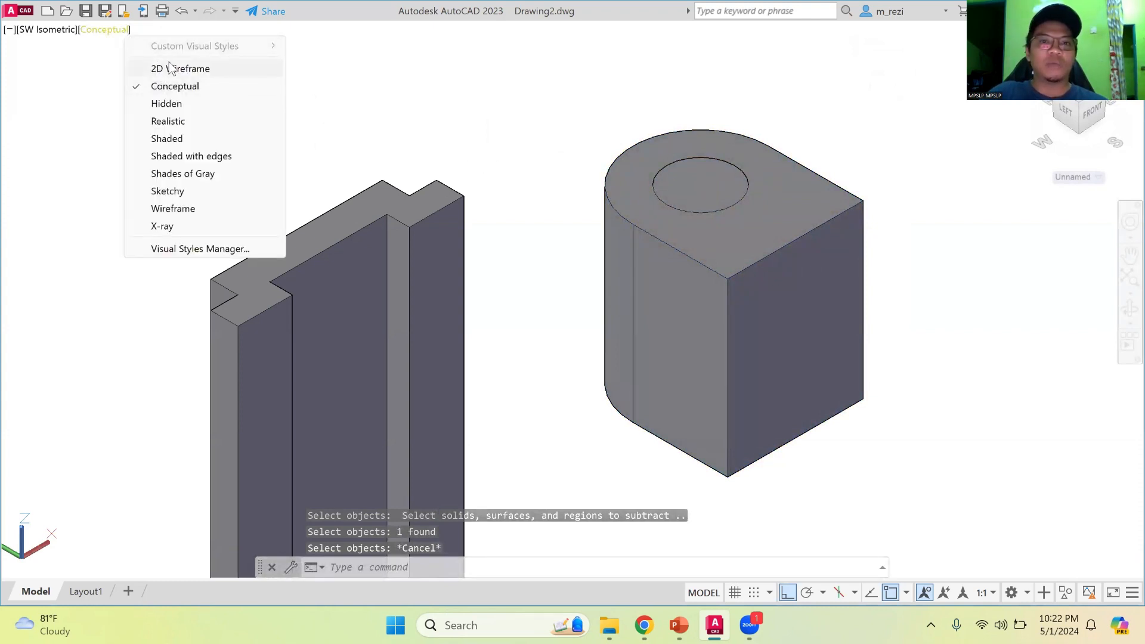
left_click(171, 68)
scroll(728, 118, "up", 2)
scroll(834, 116, "down", 2)
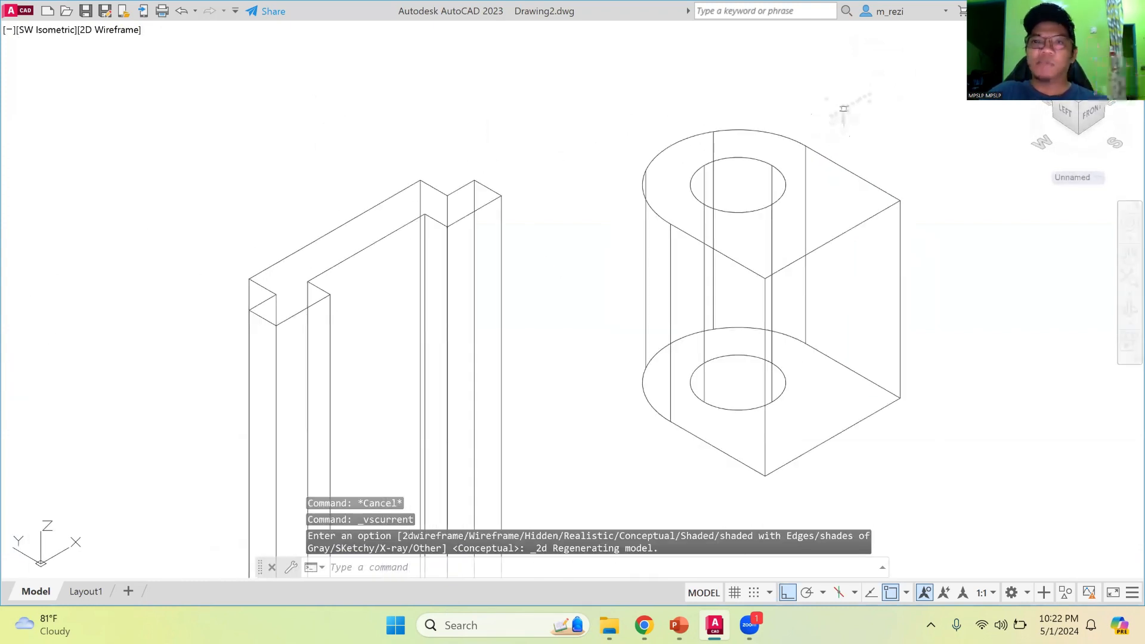
key("Return")
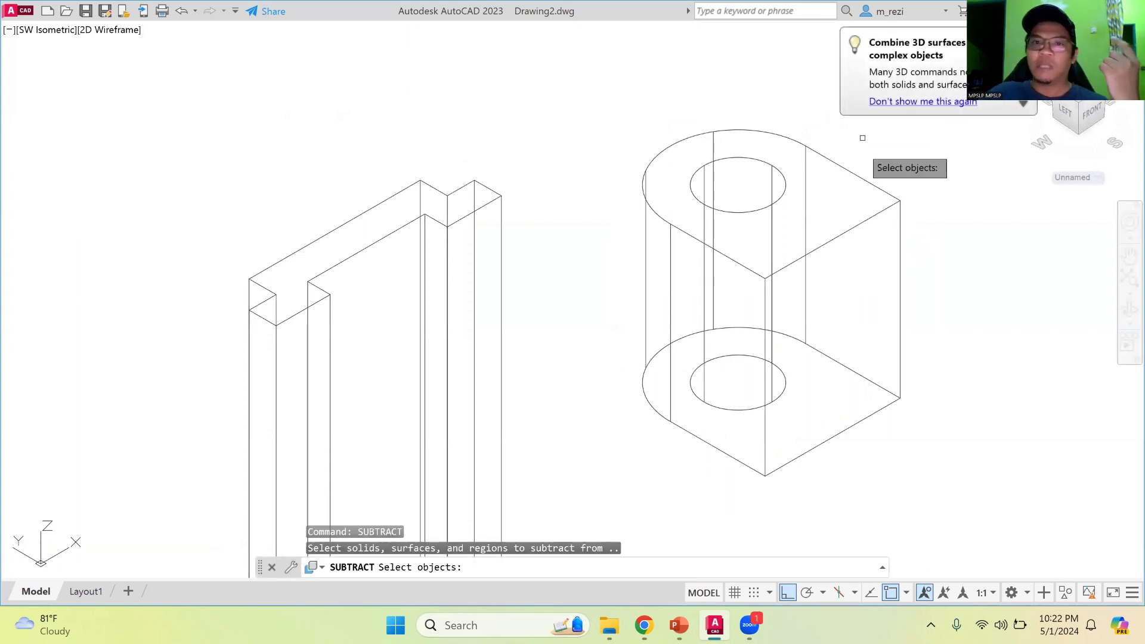
left_click(872, 186)
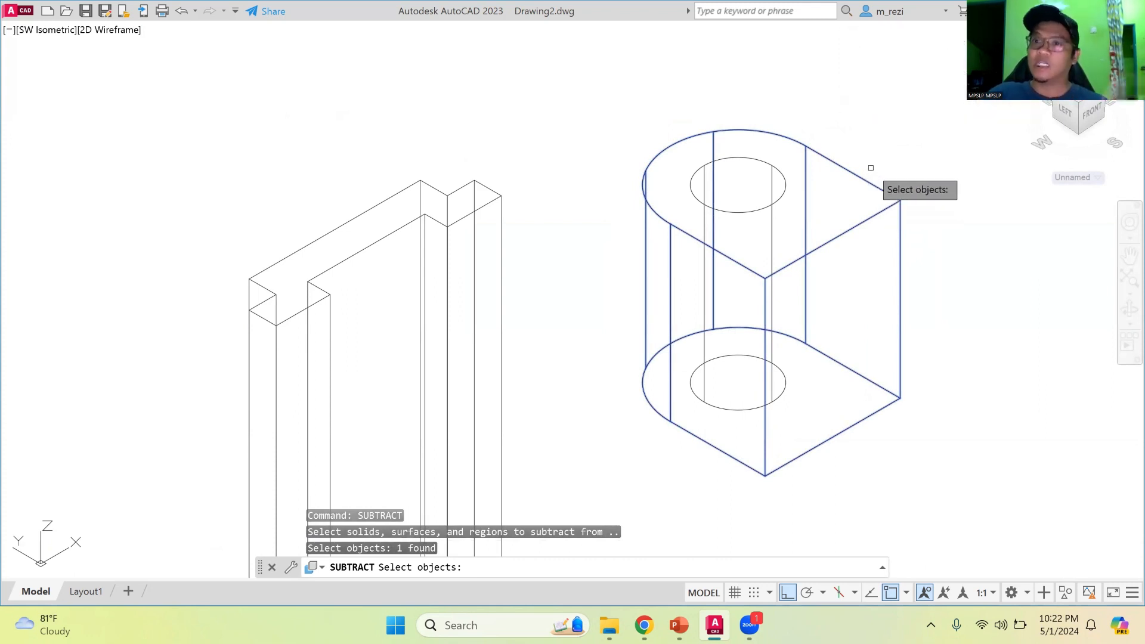
key("Return")
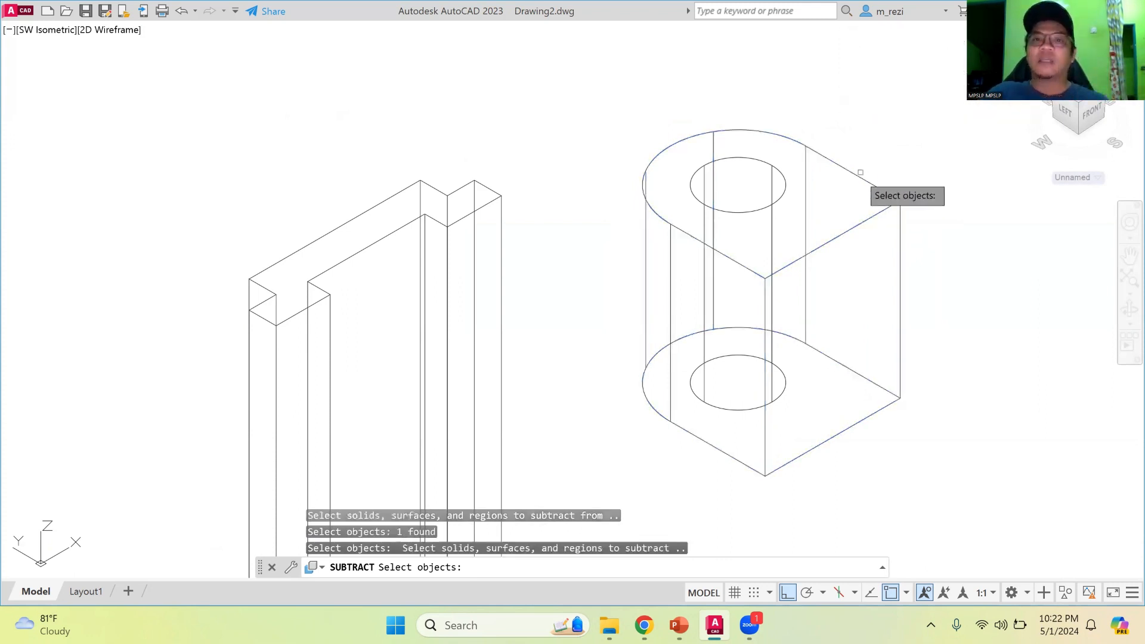
left_click(769, 204)
key("Return")
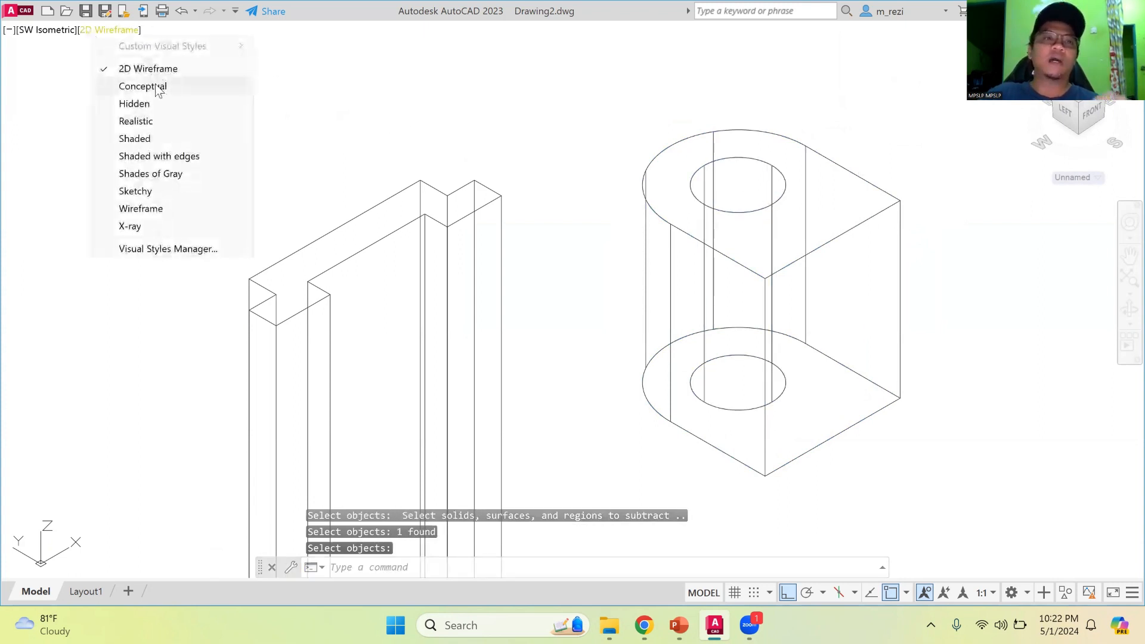
Inspect the block's through hole in the Realistic and Conceptual visual styles, orbiting the model slightly.
left_click(153, 120)
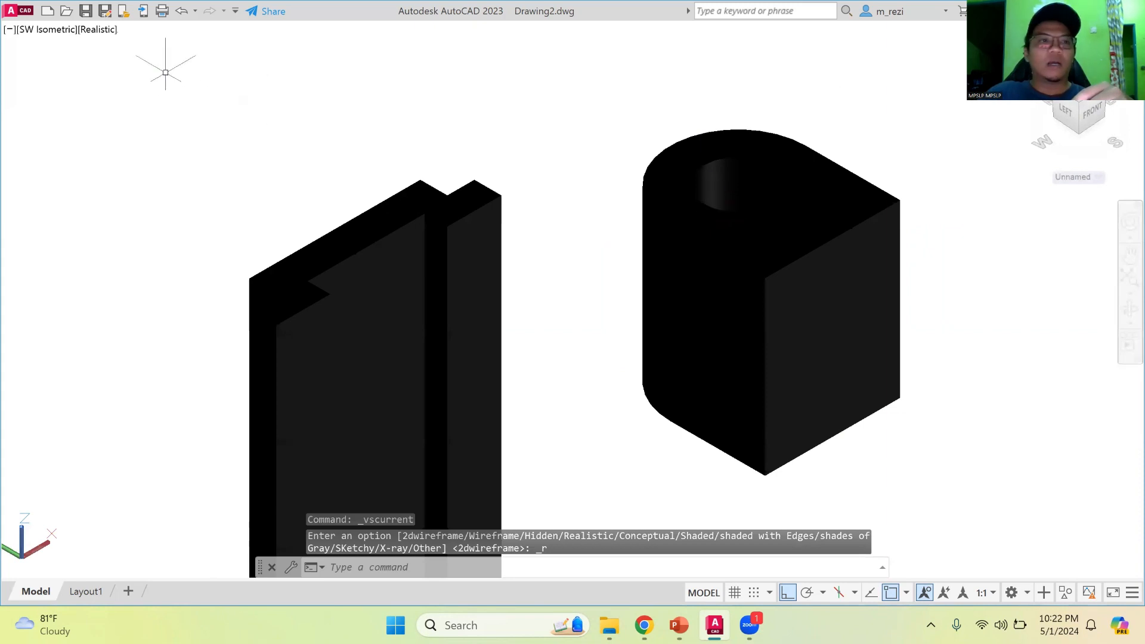
left_click(99, 29)
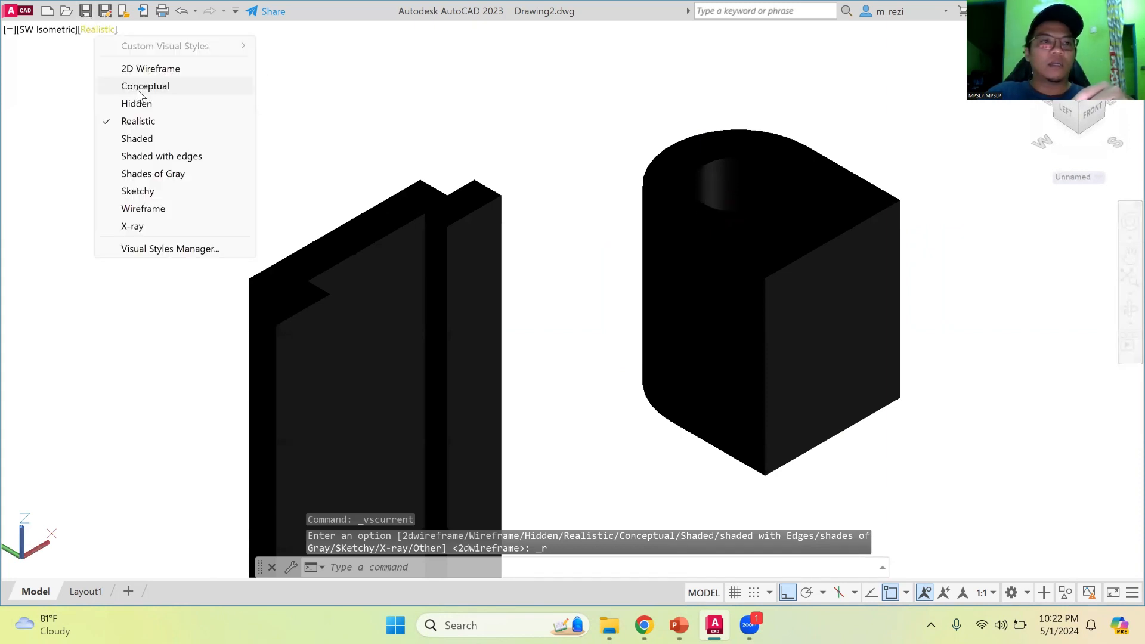
left_click(138, 90)
left_click(1128, 309)
left_click_drag(845, 263, 808, 285)
key("Escape")
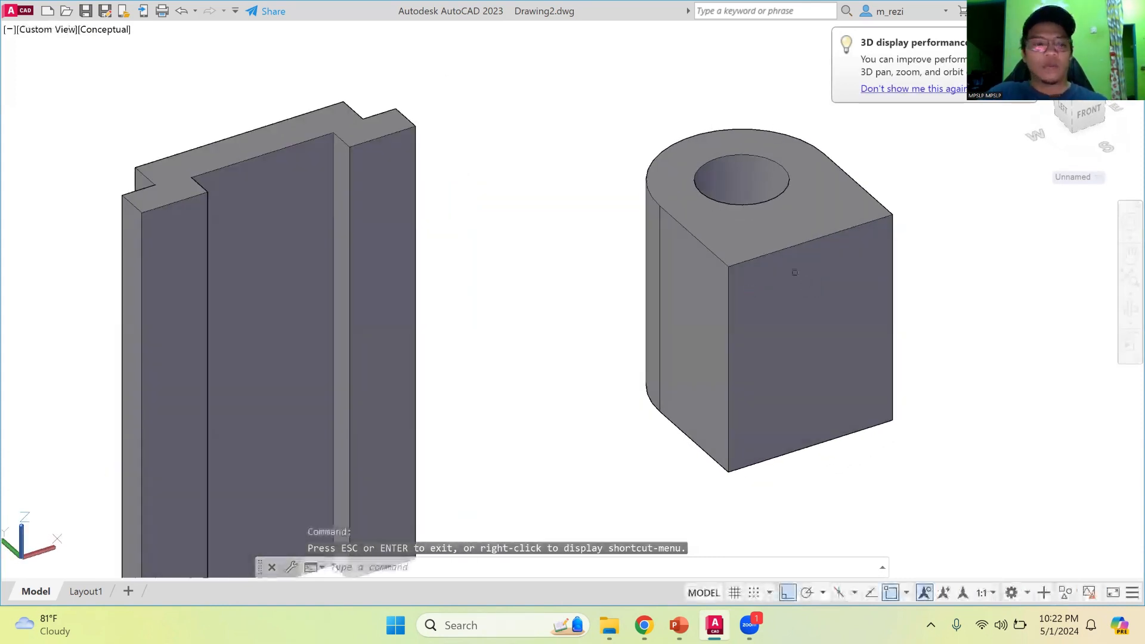
Undo the orbit, style changes, subtraction and joint extrusion, back to the flat plate outline with its circle.
key("ctrl+z")
key("ctrl+z")
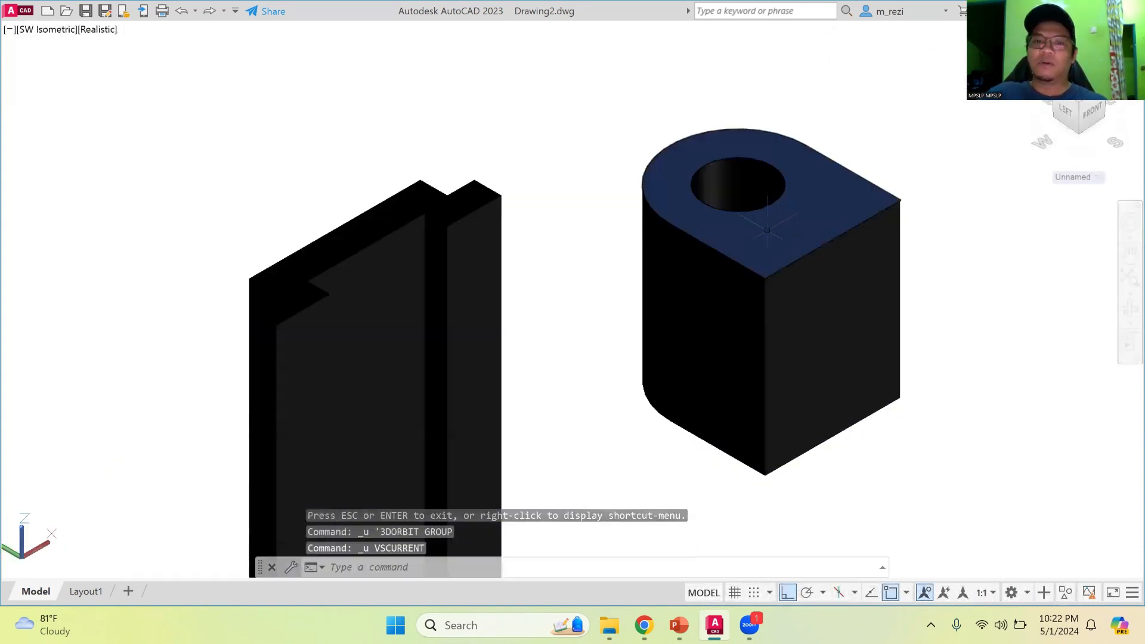
key("ctrl+z")
key("ctrl+z")
key("ctrl+z")
key("ctrl+z")
key("ctrl+z")
key("ctrl+z")
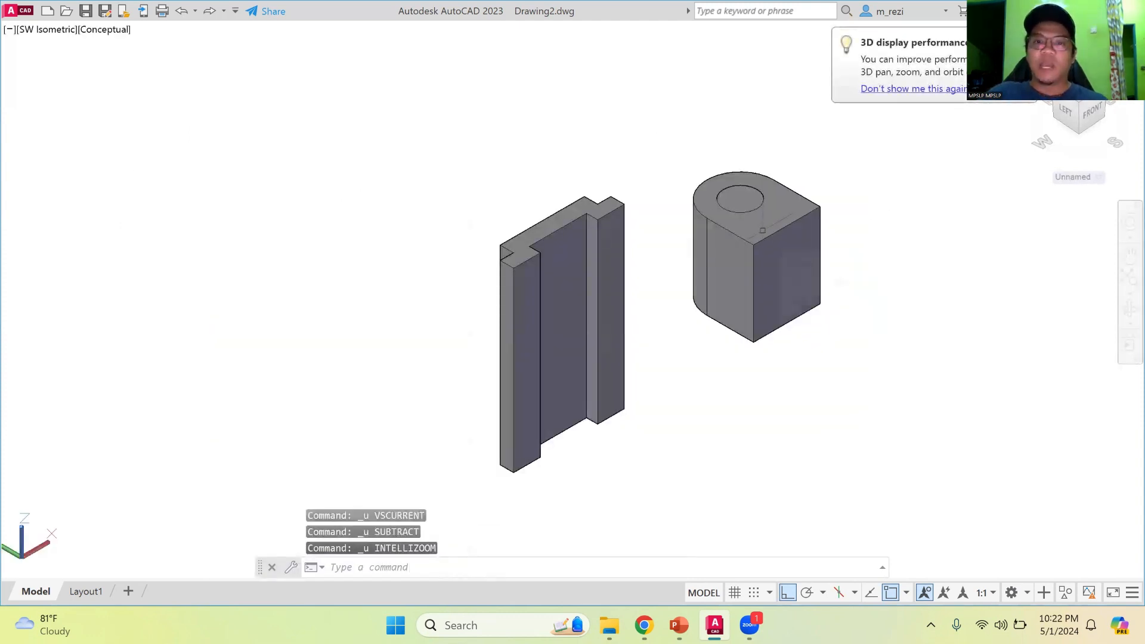
key("ctrl+z")
key("ctrl+z")
key("ctrl+z")
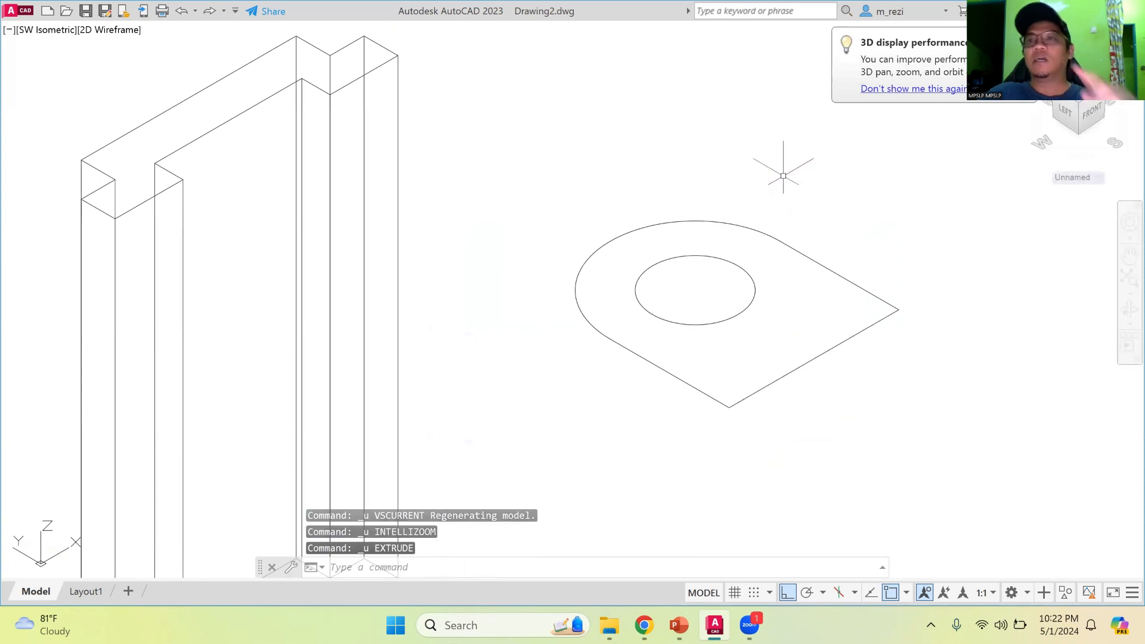
Presspull the area between the rounded plate outline and its inner circle to a height of 76.
scroll(758, 119, "up", 2)
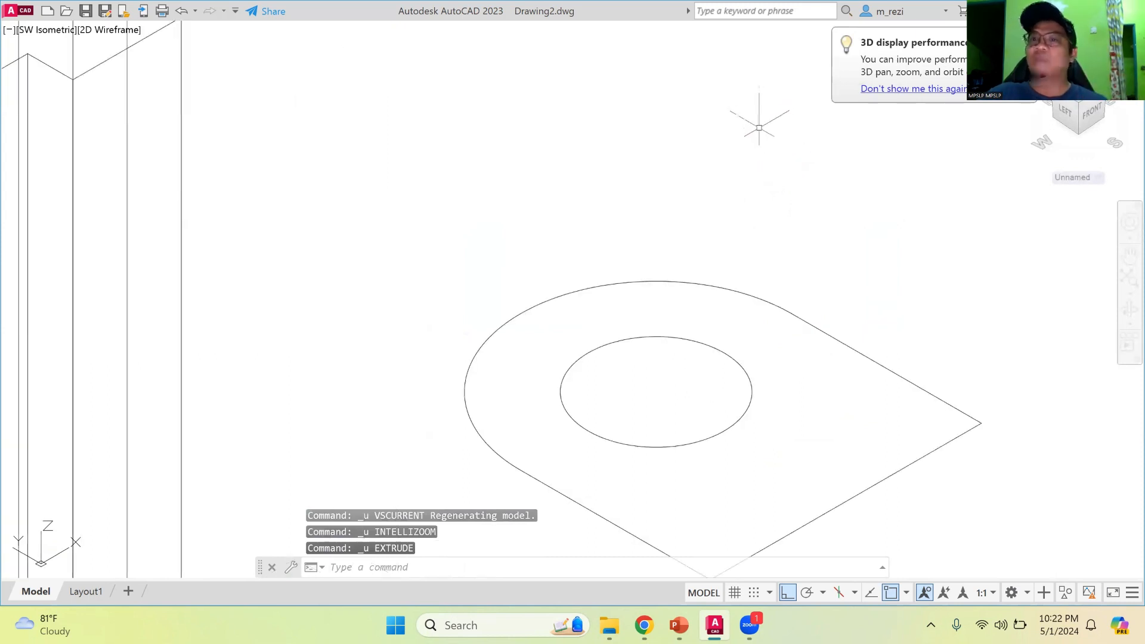
type("press")
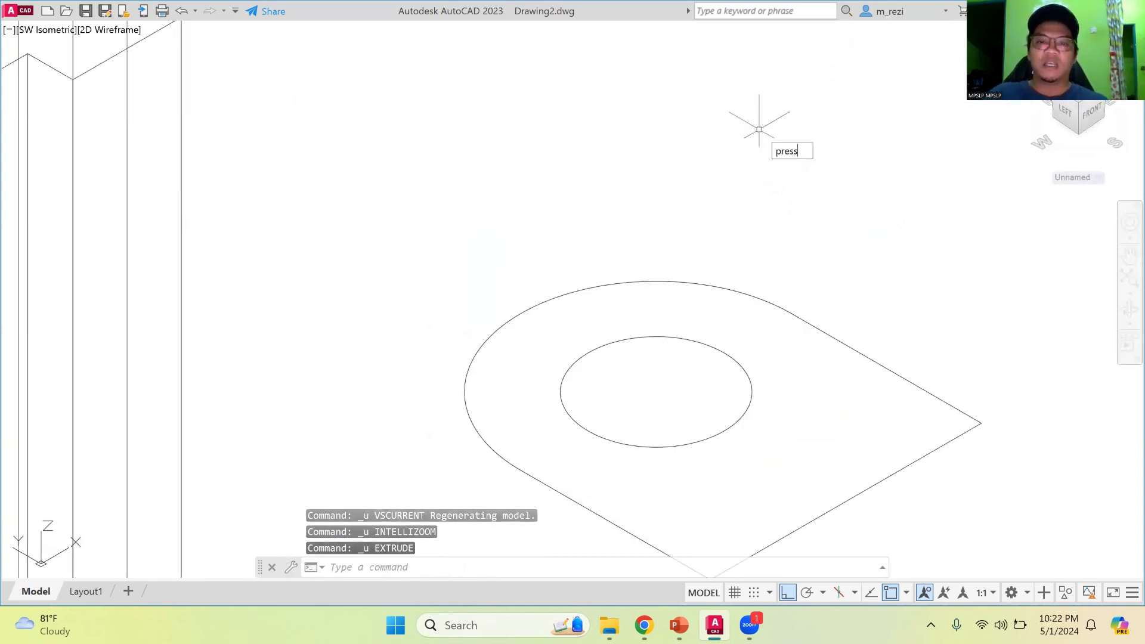
type("pull")
key("Return")
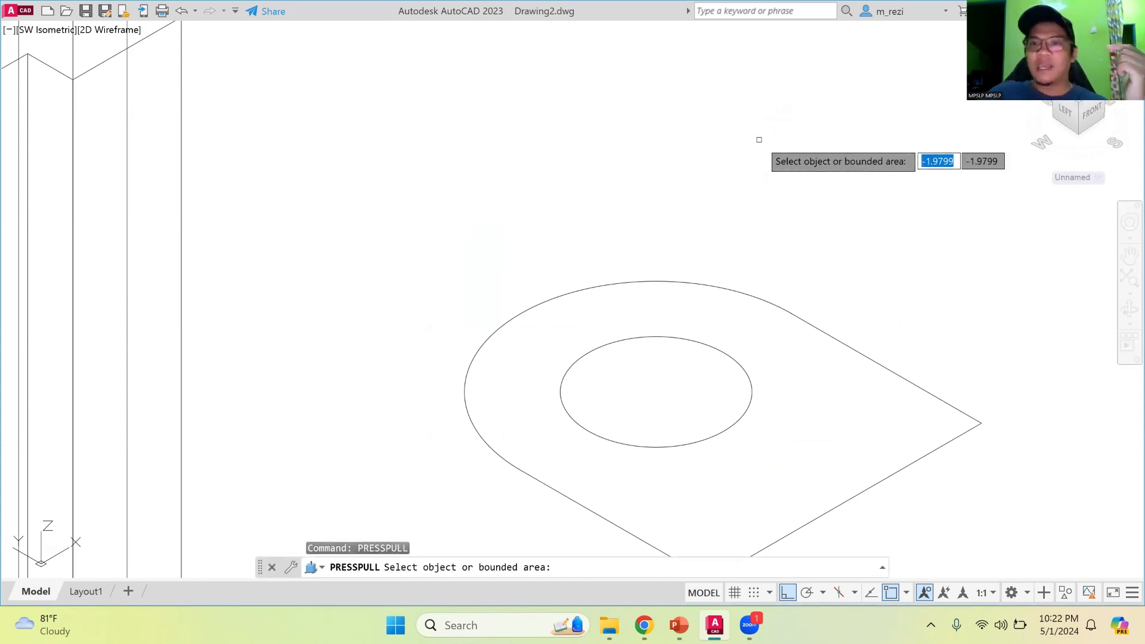
scroll(759, 139, "down", 2)
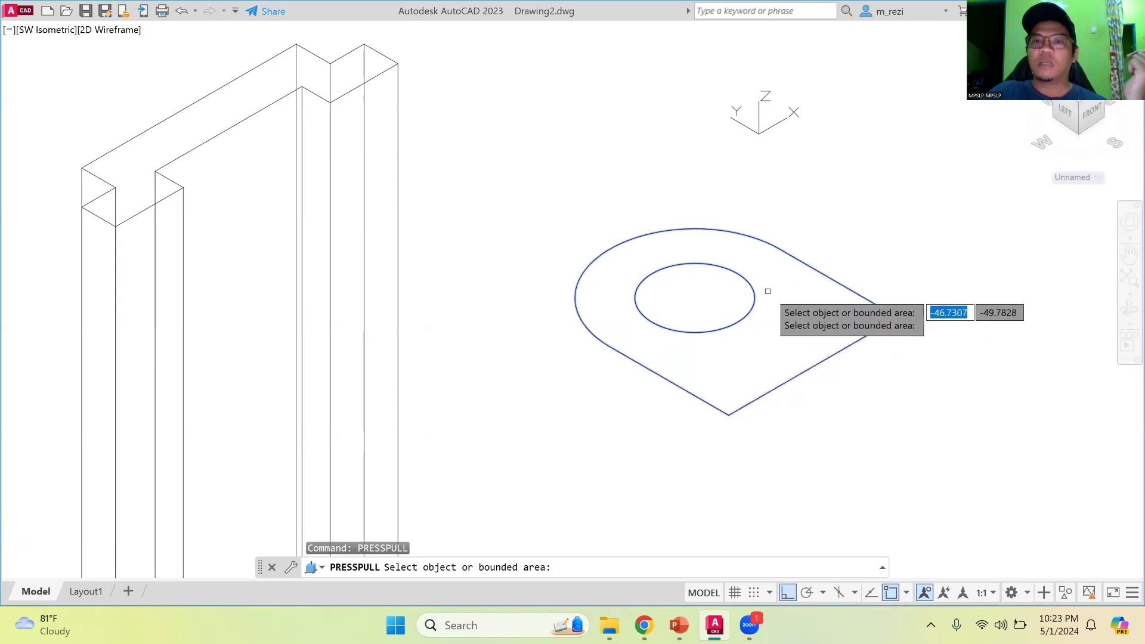
left_click(800, 304)
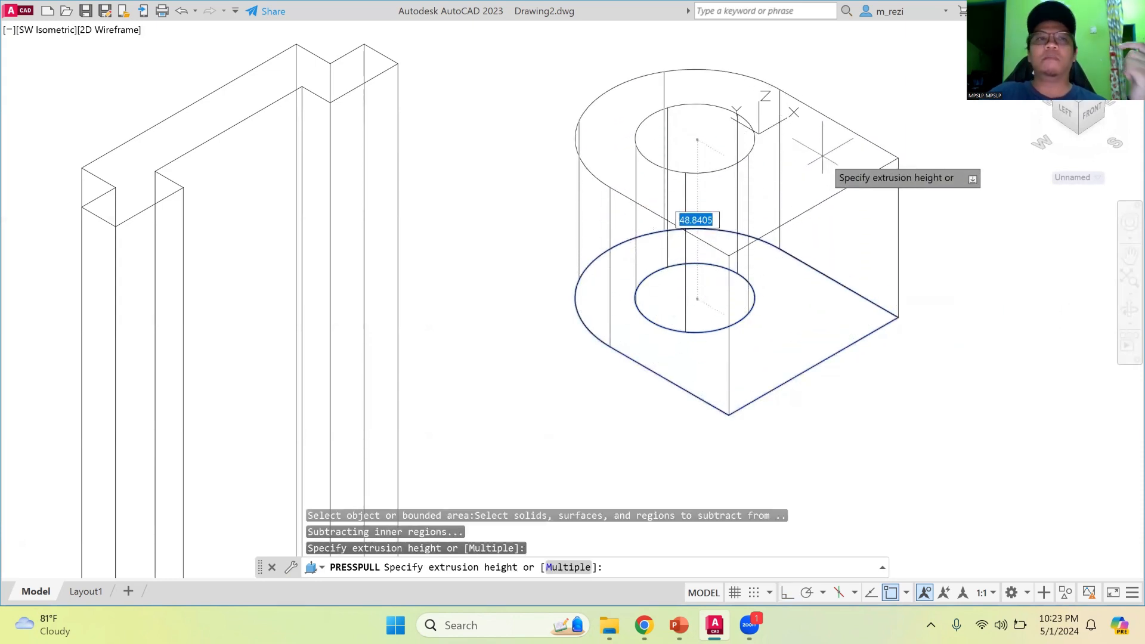
type("76")
key("Return")
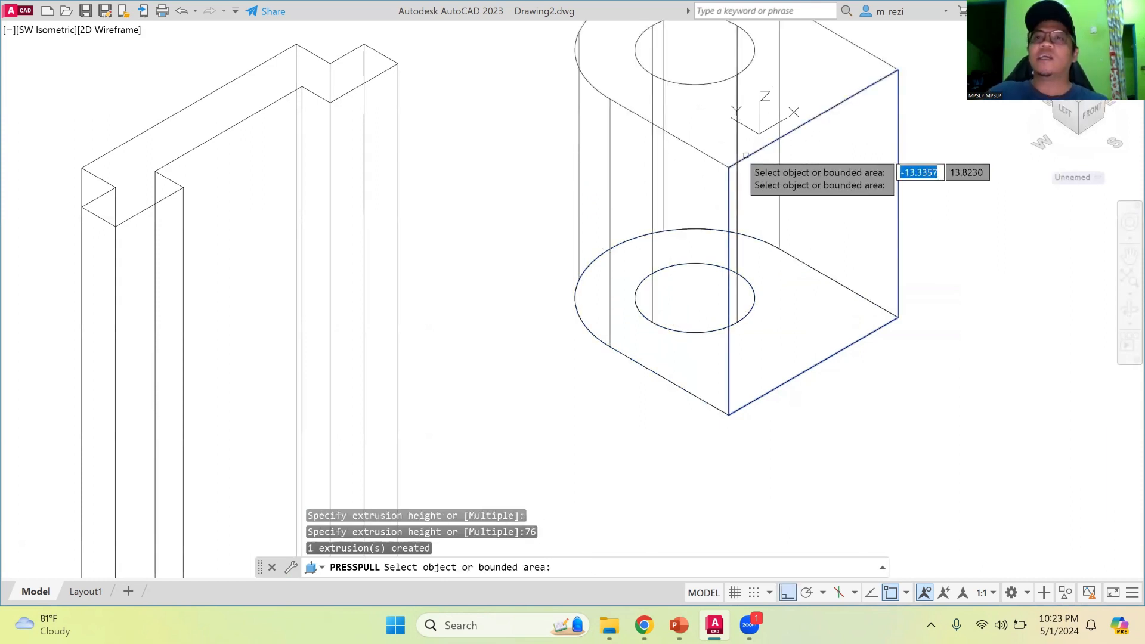
scroll(790, 125, "down", 4)
scroll(799, 102, "up", 4)
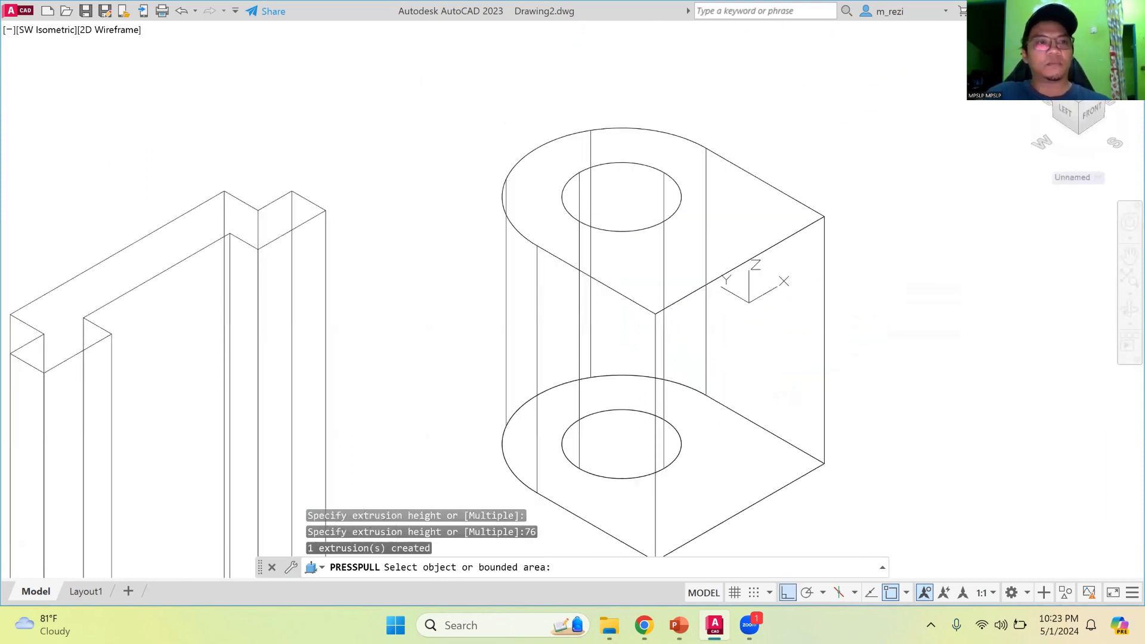
key("Return")
Display the solids in the Conceptual visual style and reset the view to SW Isometric.
left_click(104, 35)
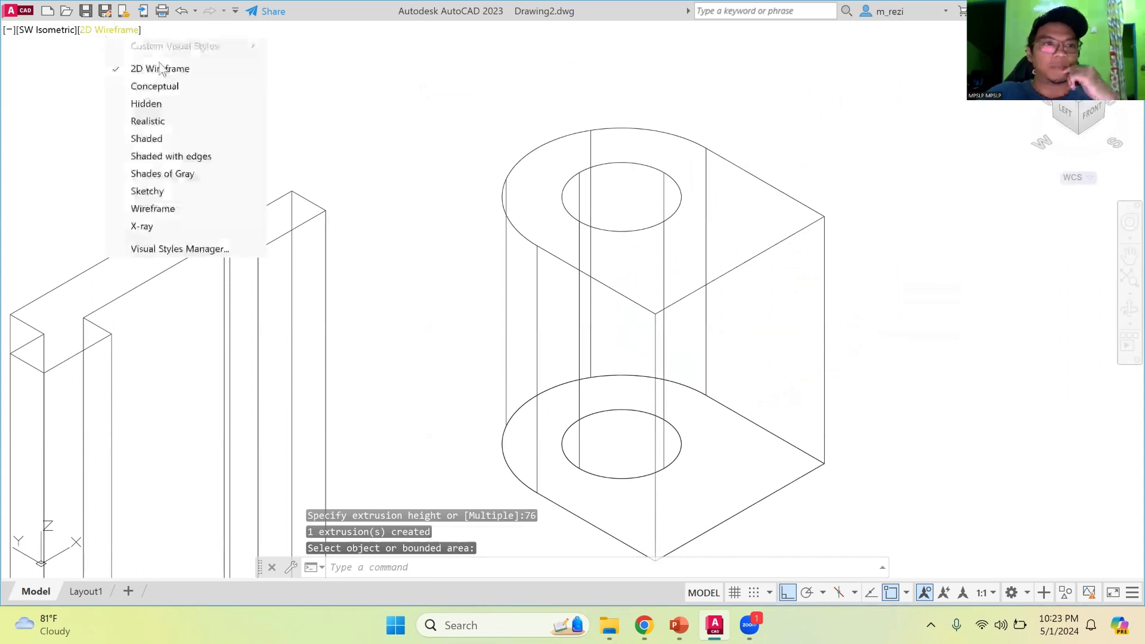
left_click(177, 87)
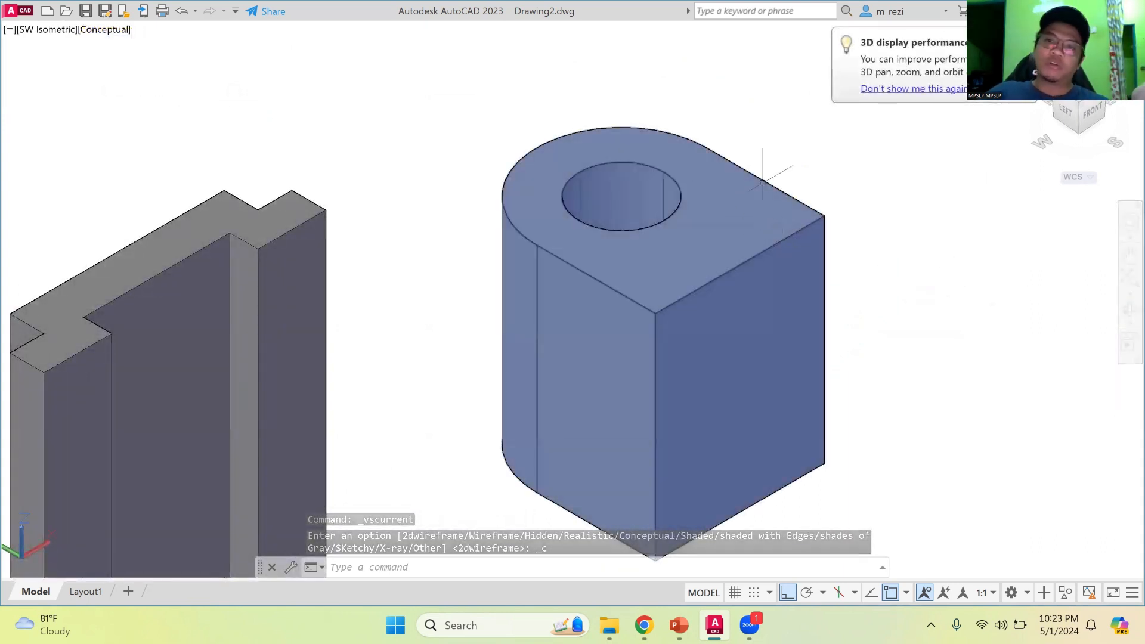
scroll(733, 136, "down", 2)
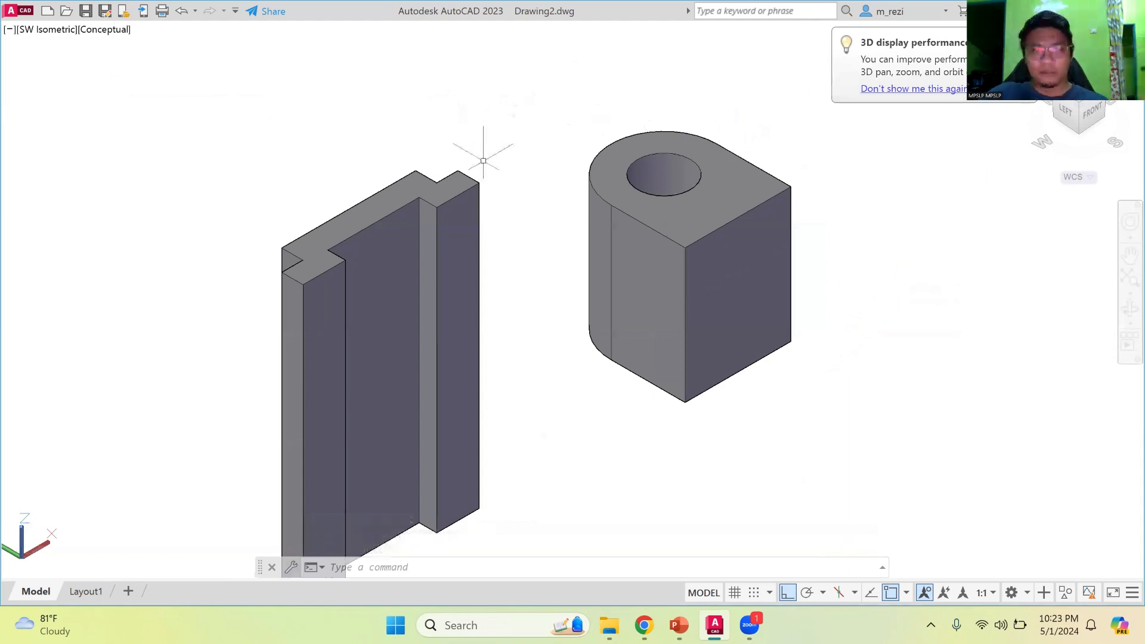
scroll(482, 158, "down", 1)
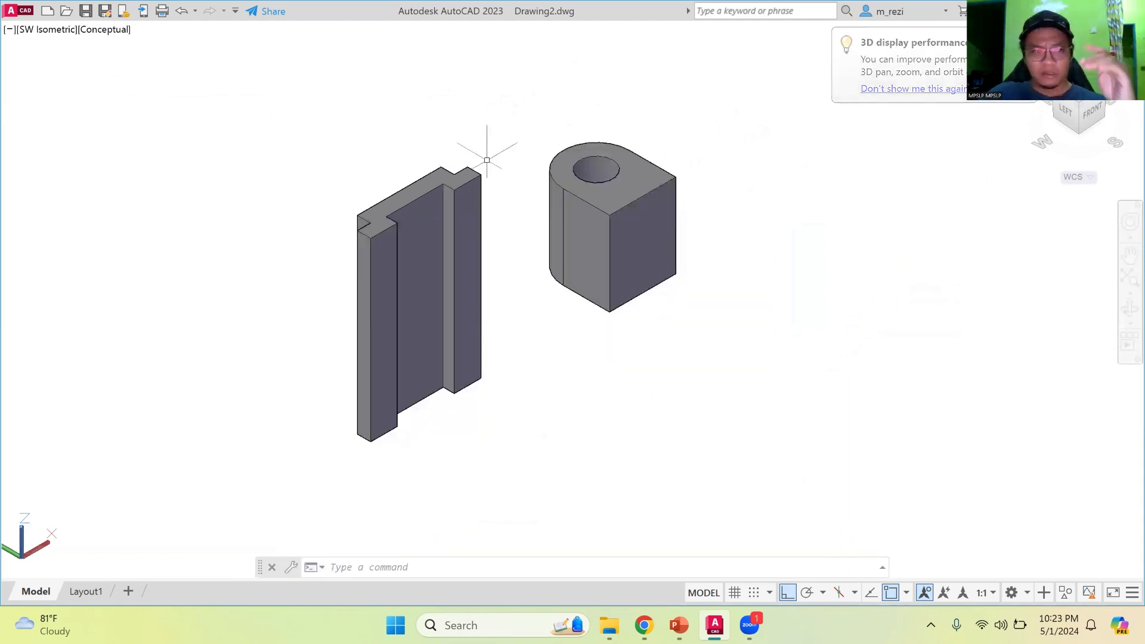
left_click(45, 30)
left_click(98, 174)
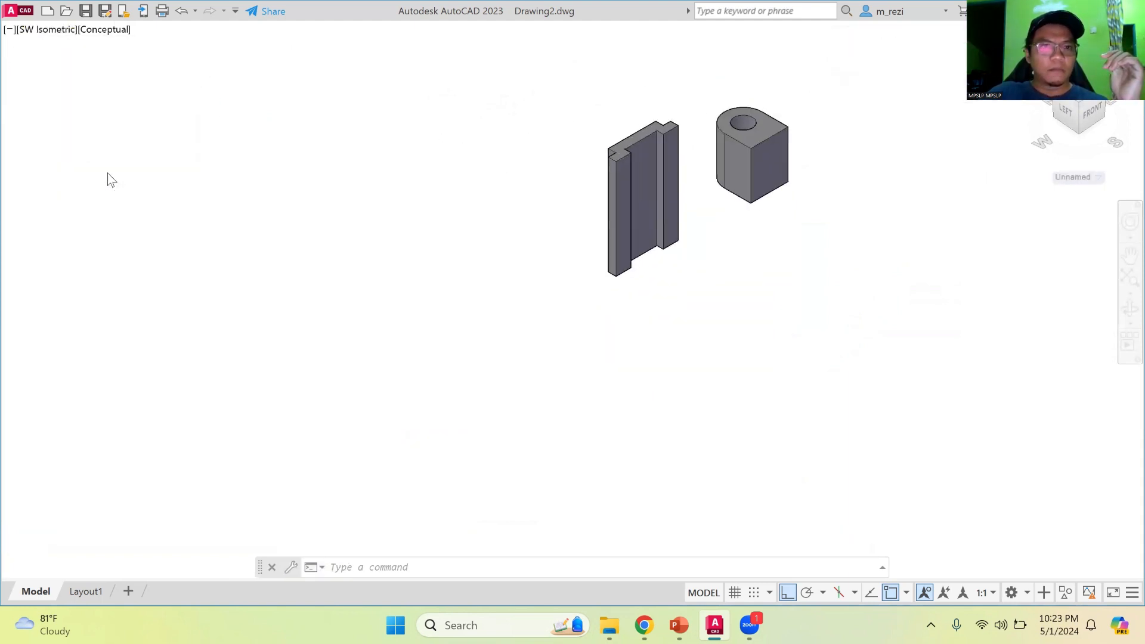
scroll(787, 96, "up", 6)
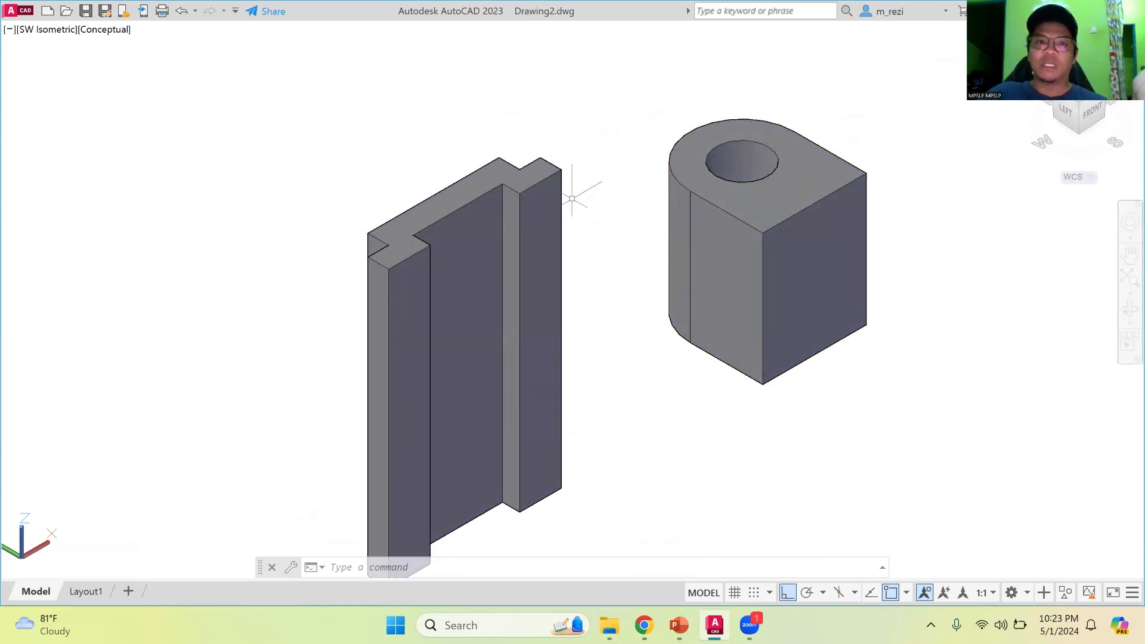
3D rotate all objects 90 degrees about the X axis, based at the stepped solid's lowest front corner.
scroll(575, 202, "down", 2)
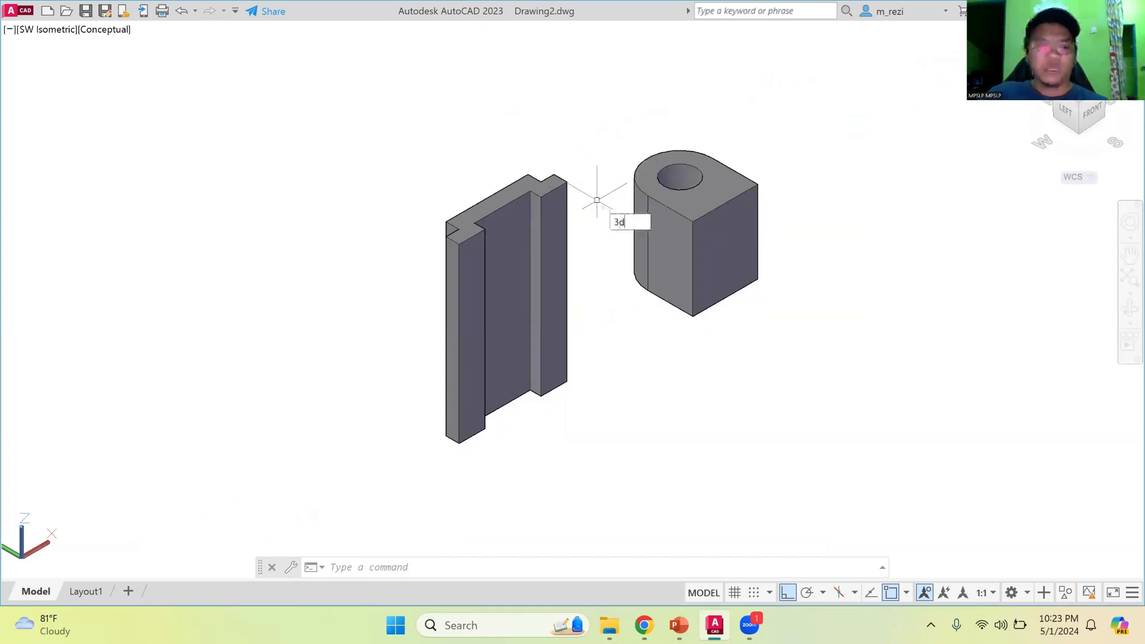
key("Return")
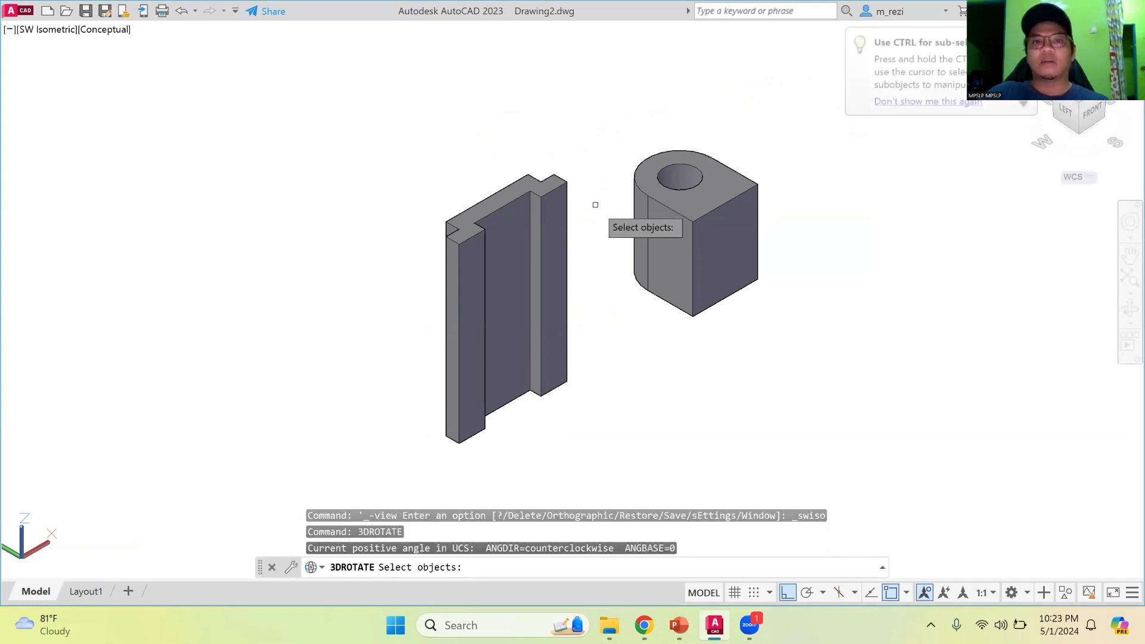
mouse_move(286, 160)
left_mouse_down()
mouse_move(524, 97)
mouse_move(887, 148)
mouse_move(739, 460)
mouse_move(434, 477)
left_mouse_up()
key("Return")
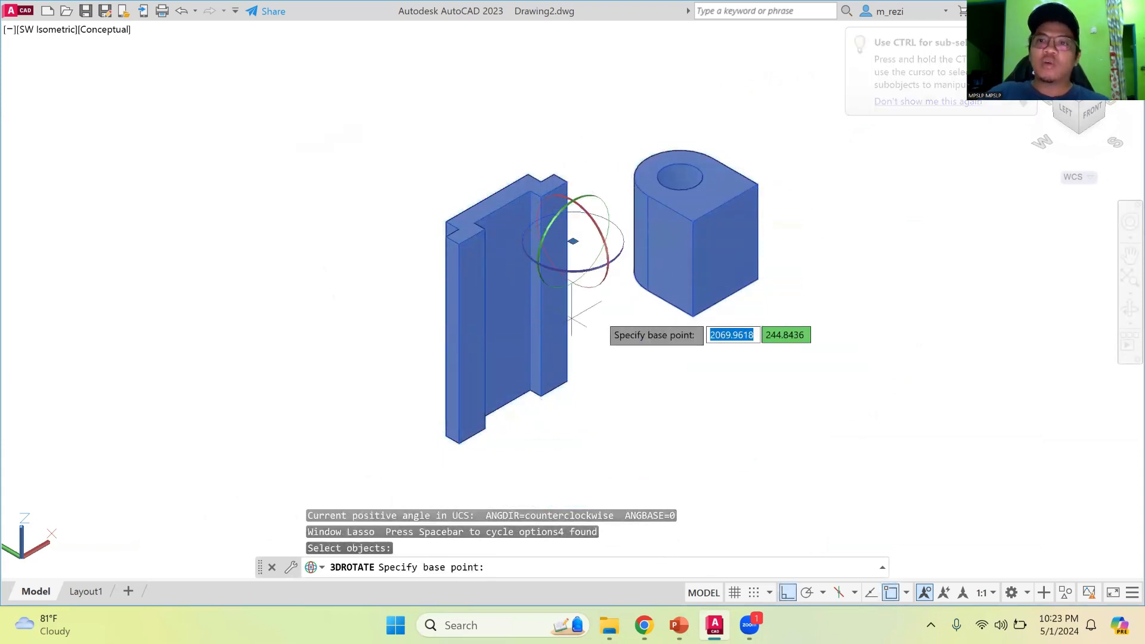
left_click(458, 444)
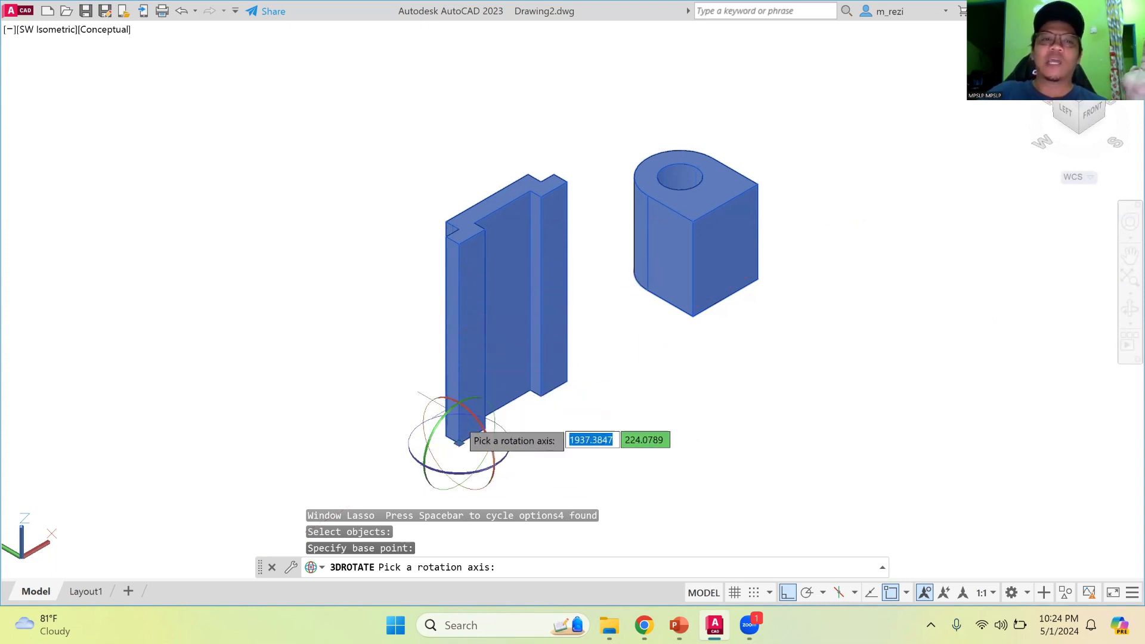
left_click(488, 434)
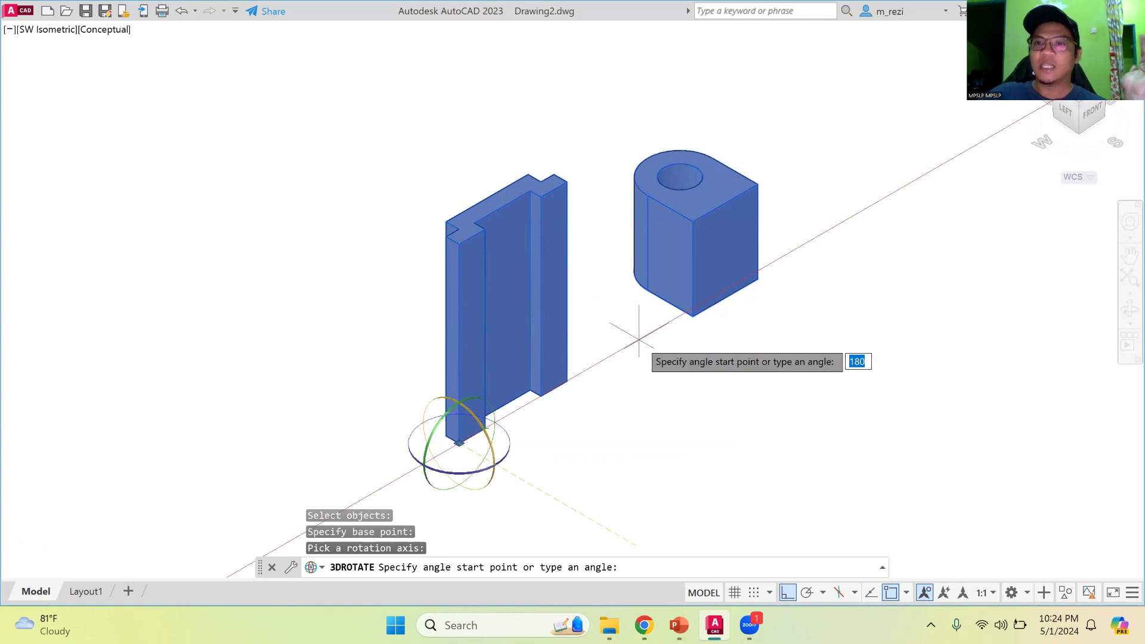
type("90")
key("Return")
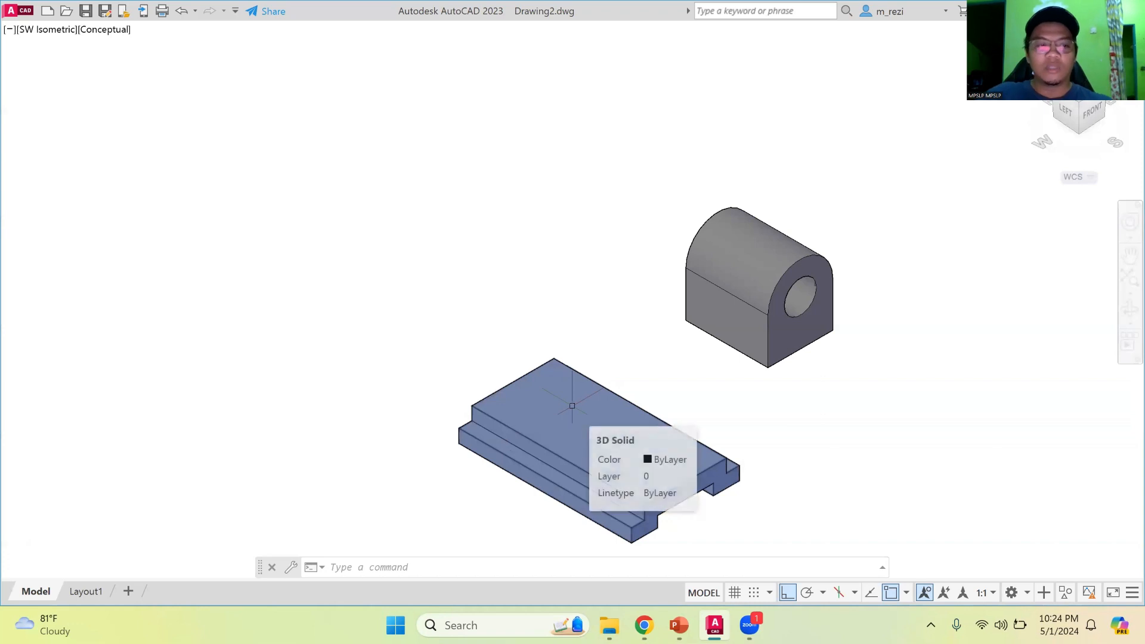
3D rotate only the stepped base 90 degrees about the Z axis through its near end corner.
type("3dr")
key("Return")
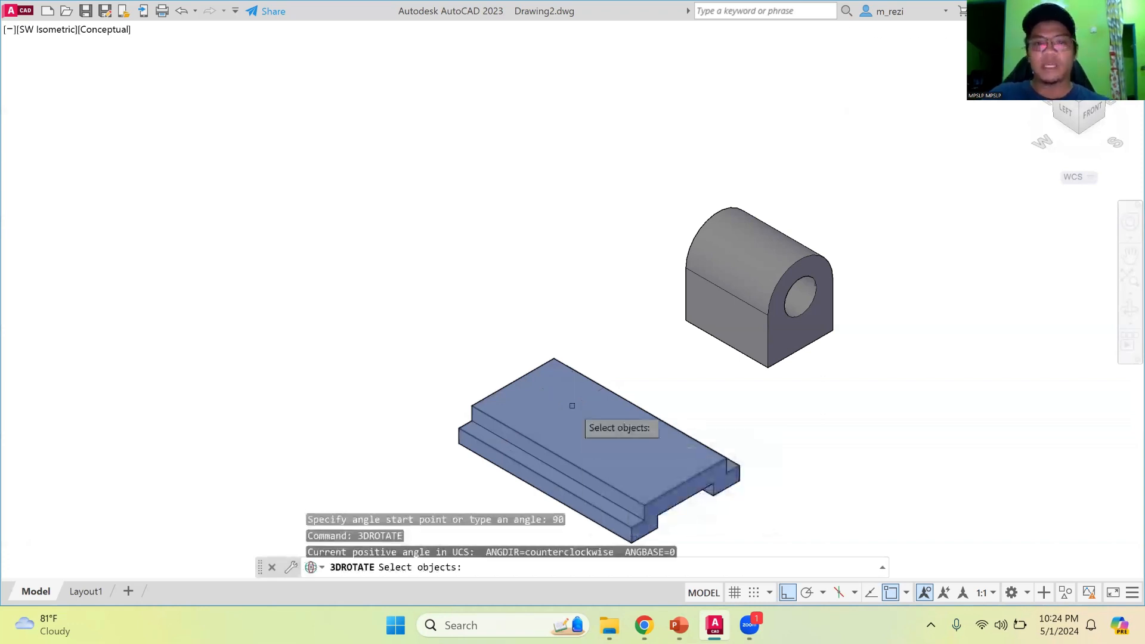
left_click(572, 405)
key("Return")
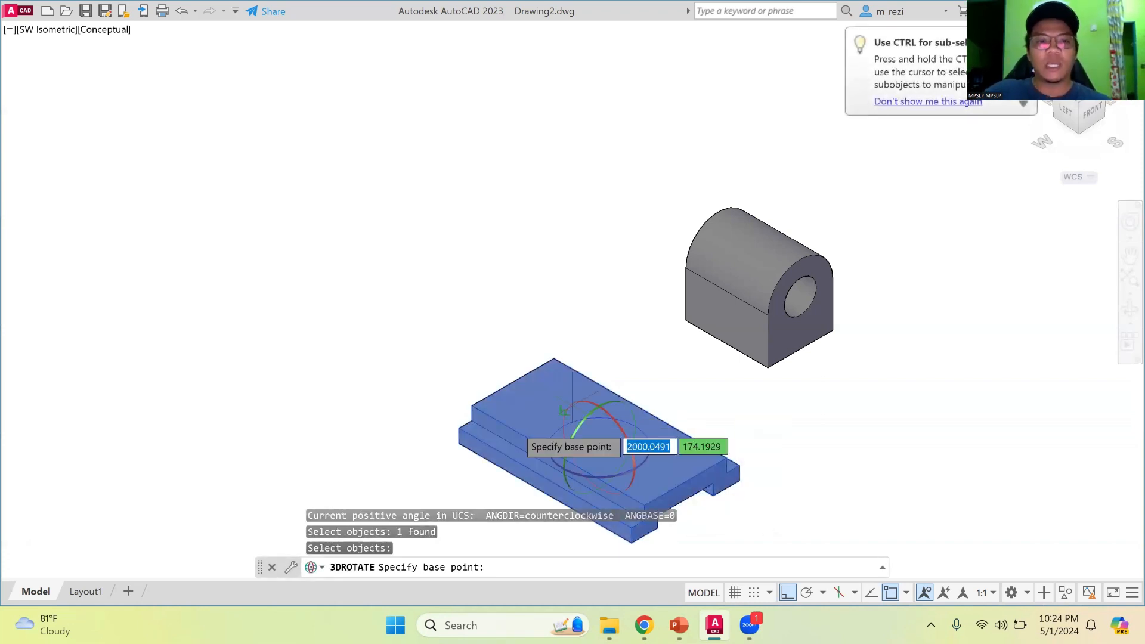
left_click(459, 428)
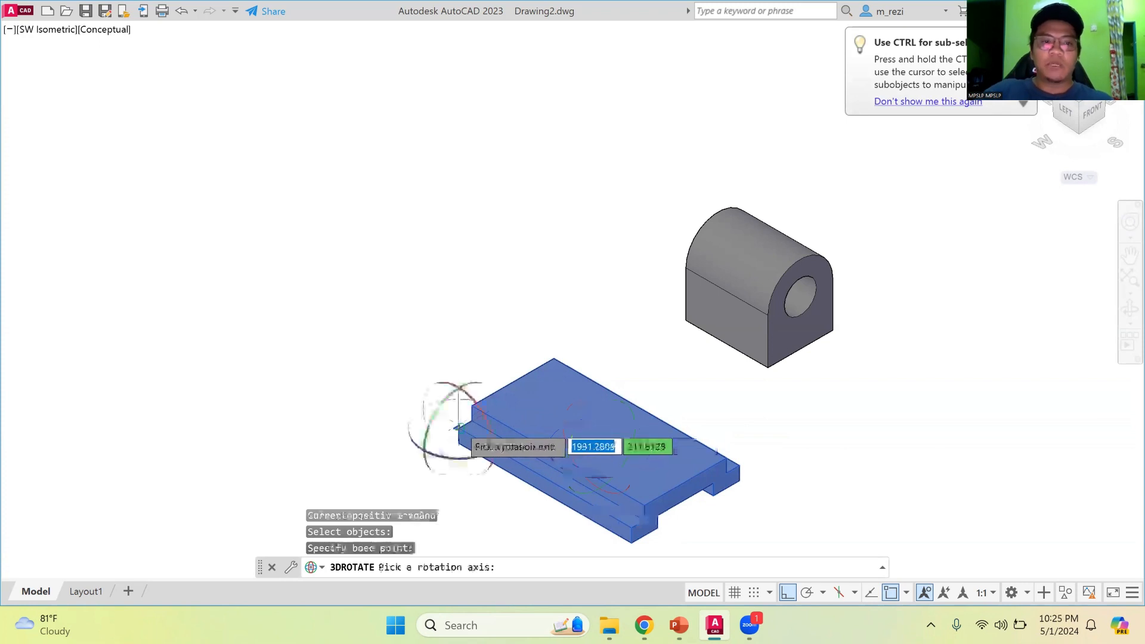
left_click(458, 468)
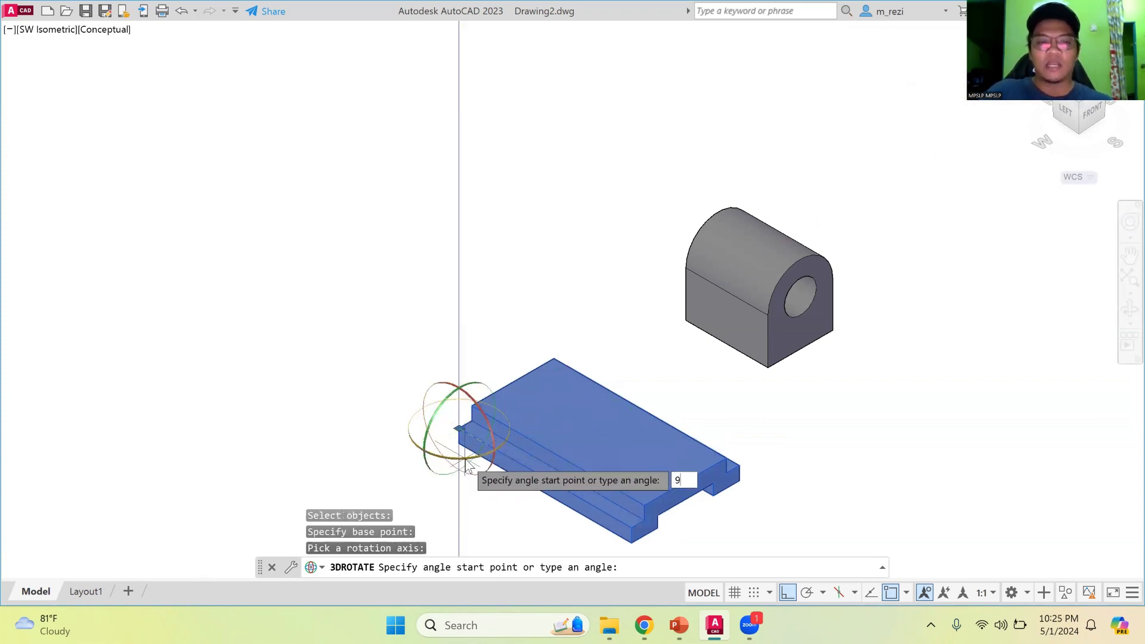
key("Return")
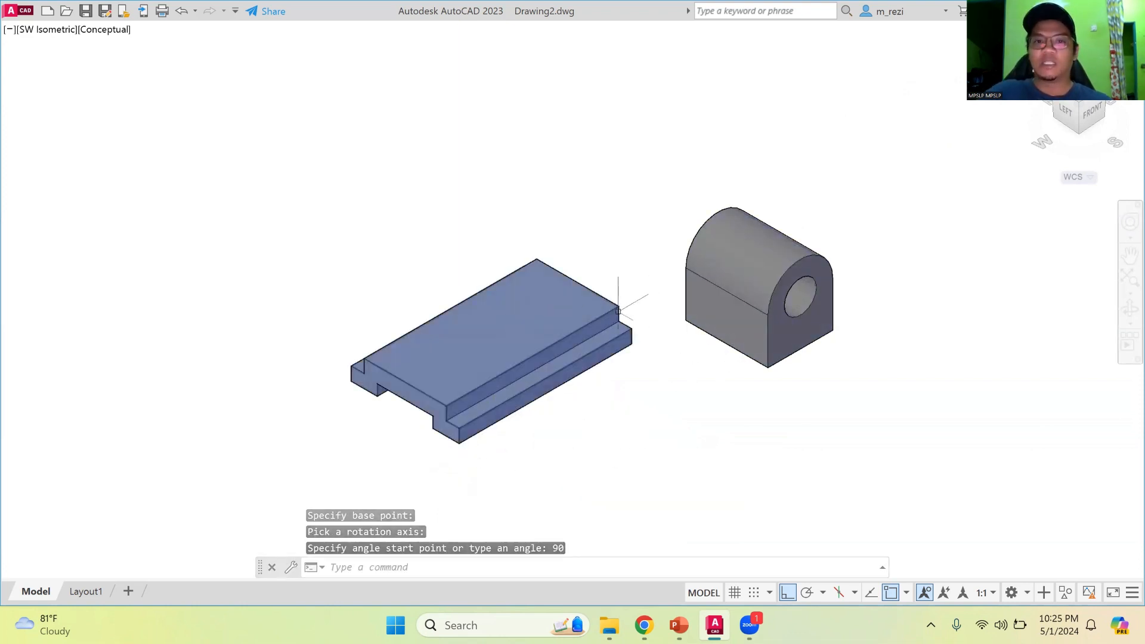
In 2D Wireframe with Ortho off, move the rounded block by its bottom corner to the inner step corner at the base's far end.
scroll(620, 298, "up", 2)
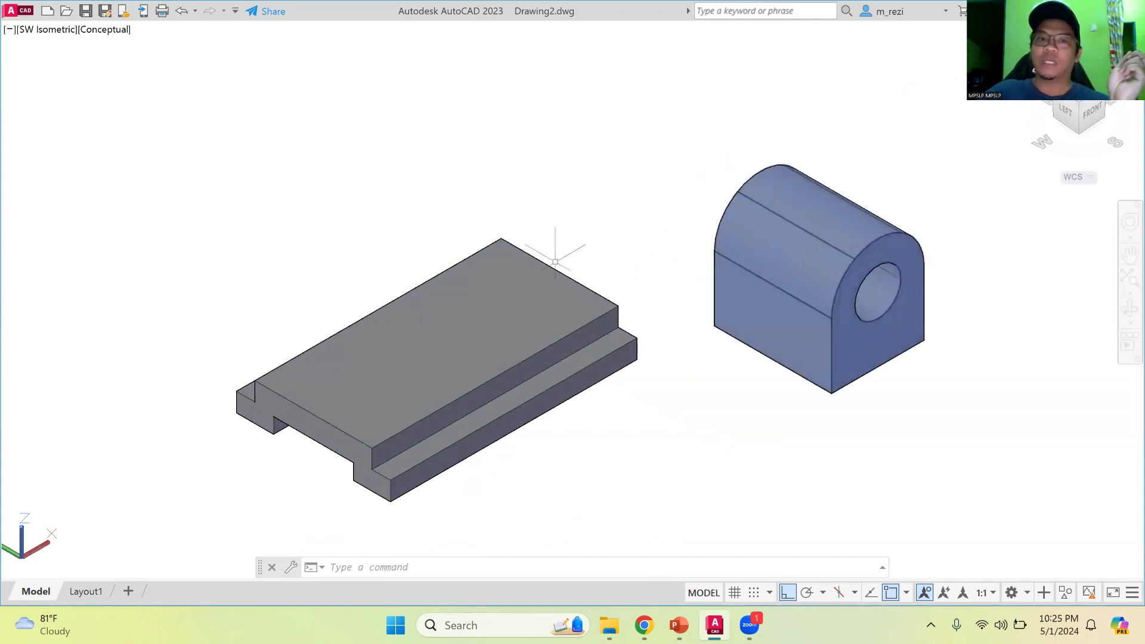
left_click(106, 30)
left_click(169, 70)
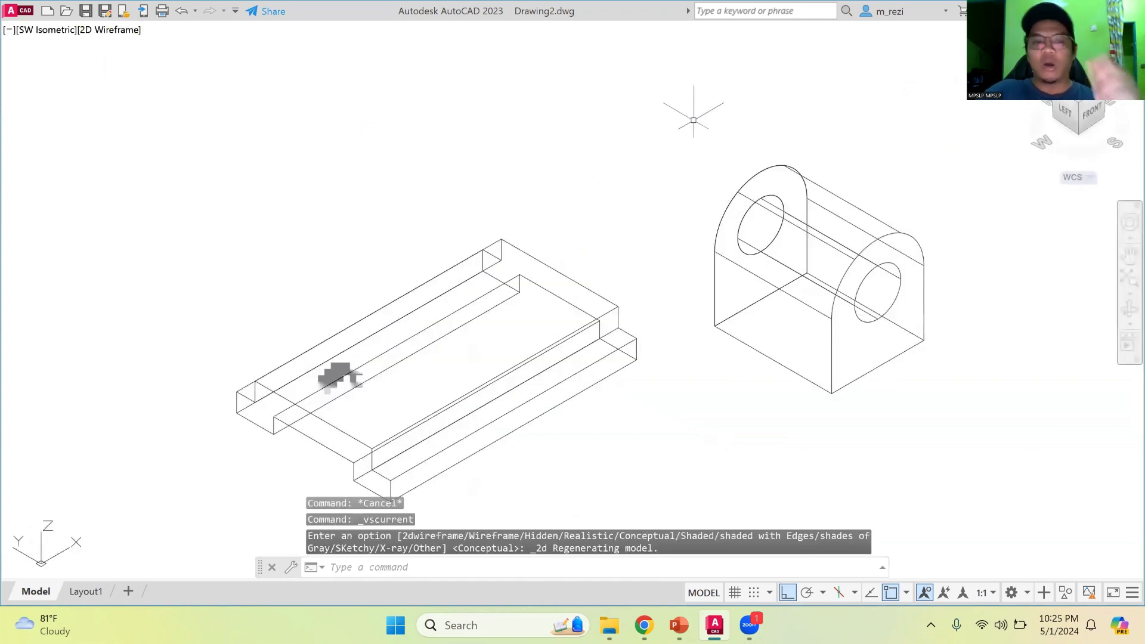
type("move")
key("Return")
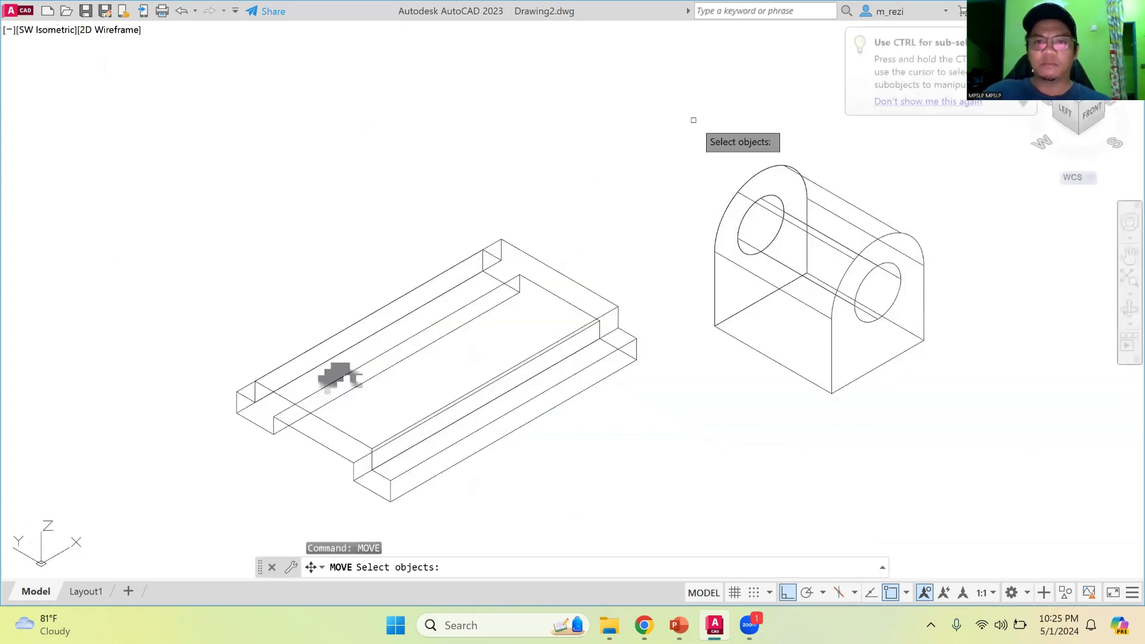
left_click(756, 200)
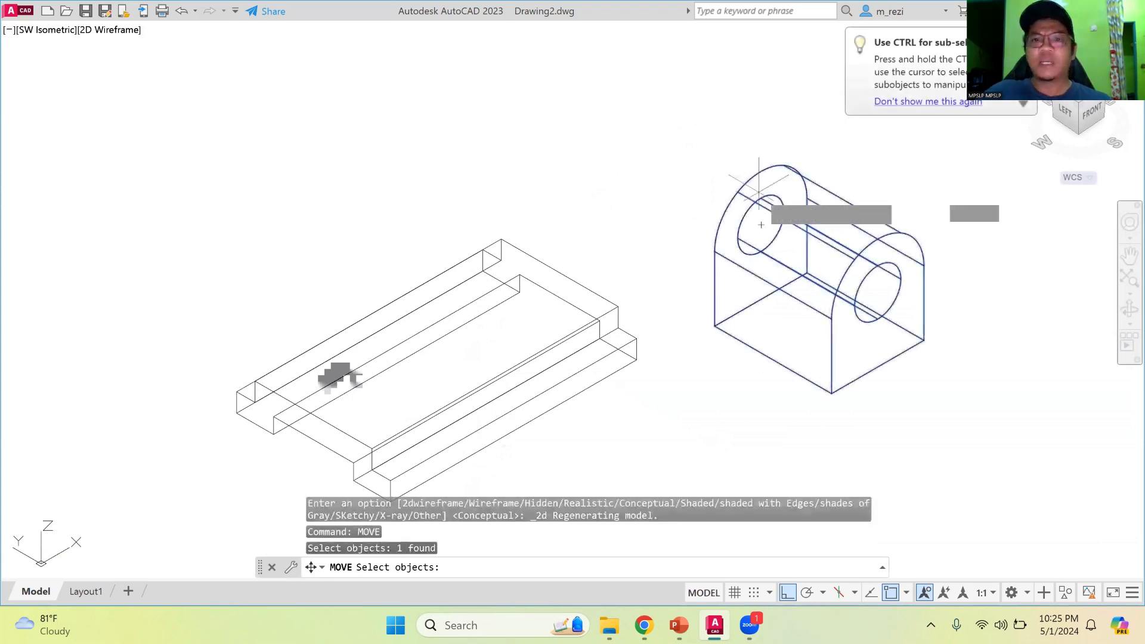
key("Return")
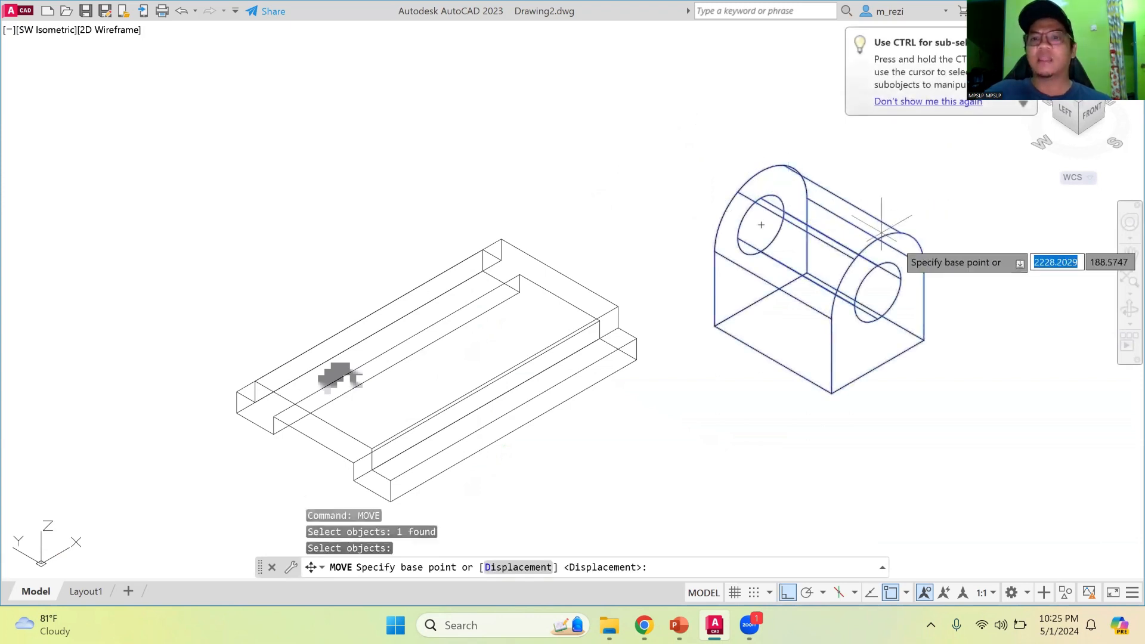
left_click(924, 340)
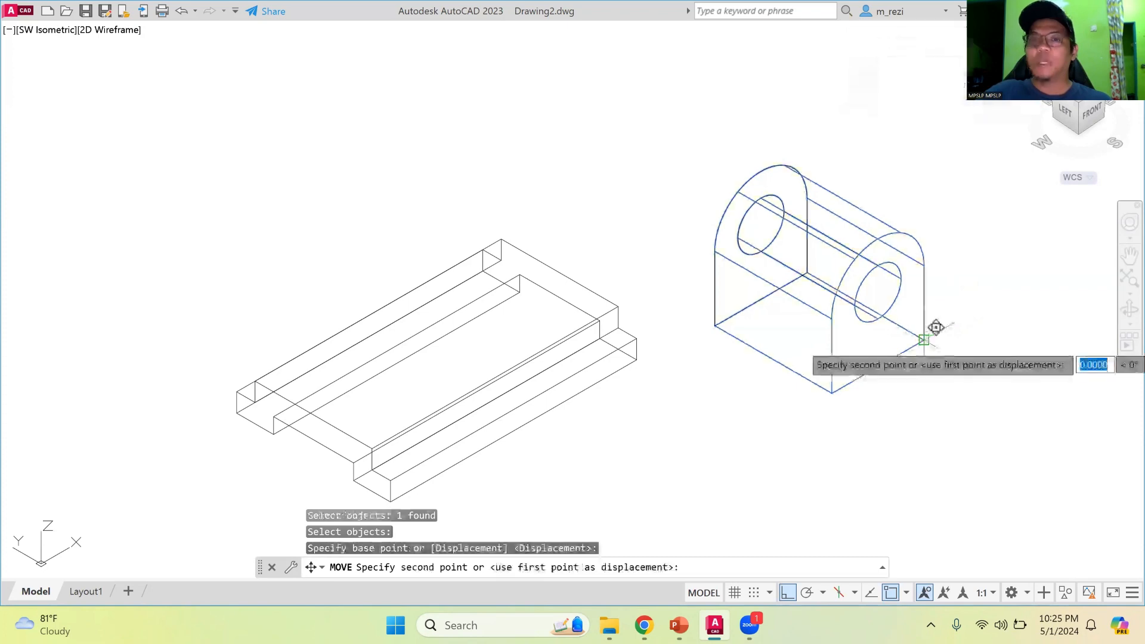
left_click(787, 592)
scroll(661, 379, "up", 6)
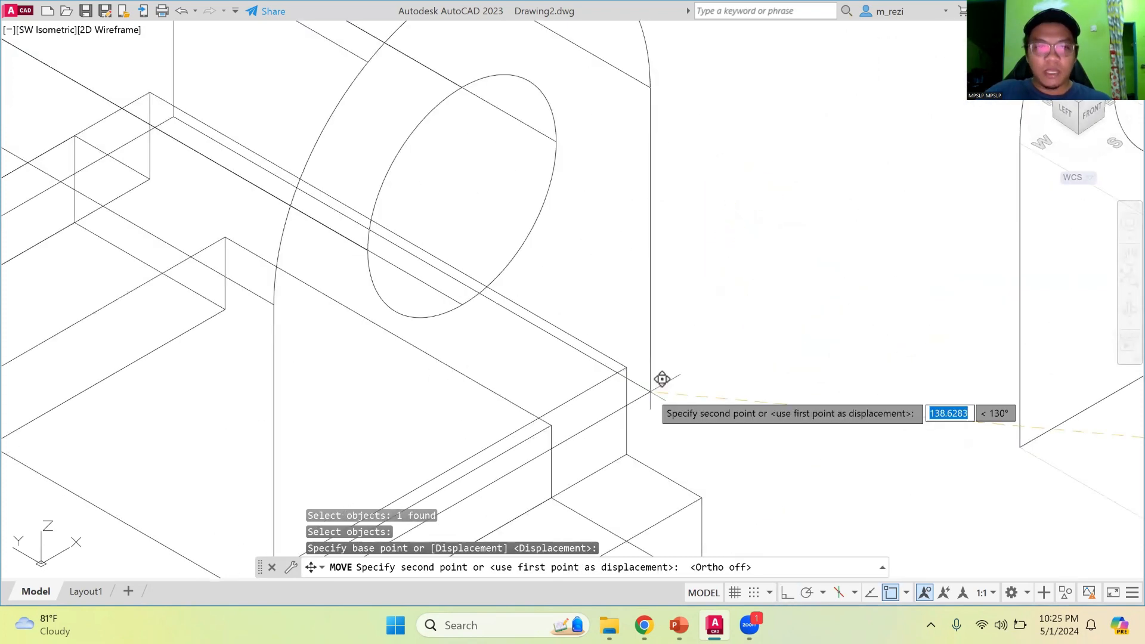
left_click(626, 454)
scroll(697, 319, "down", 2)
scroll(700, 315, "down", 4)
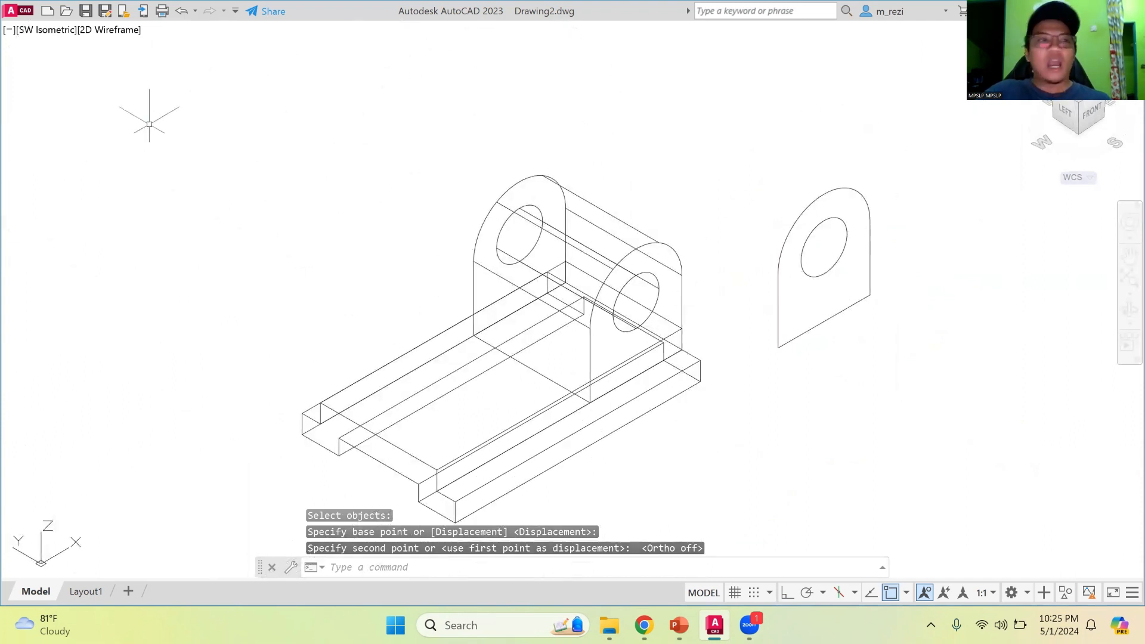
Show the assembly in the Conceptual visual style and delete the leftover plate outline and circle.
left_click(111, 30)
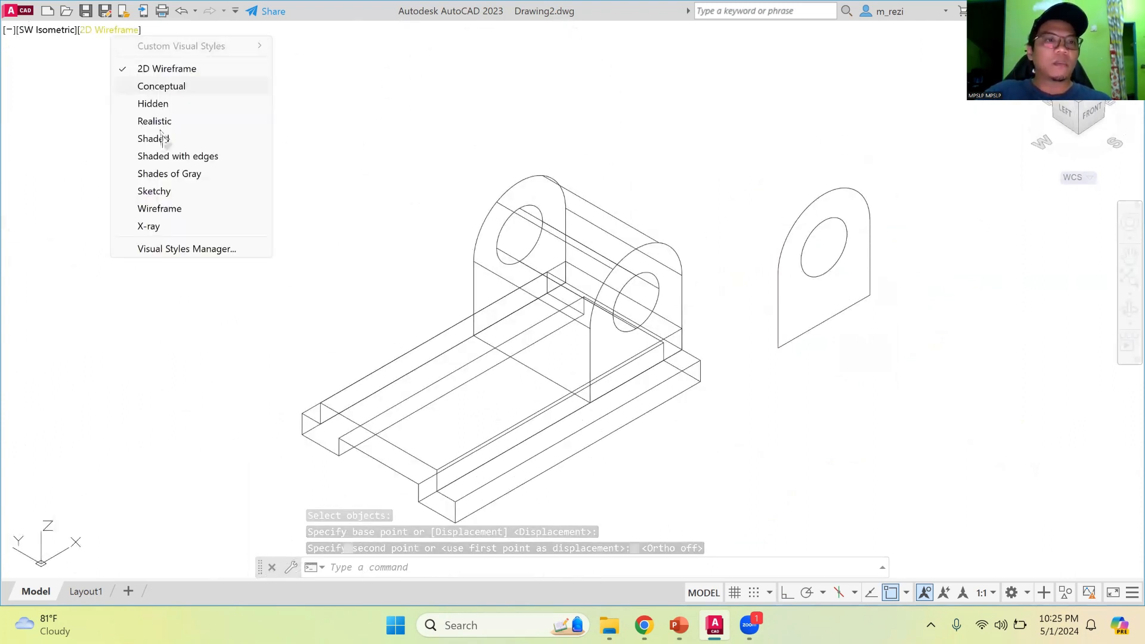
left_click(176, 89)
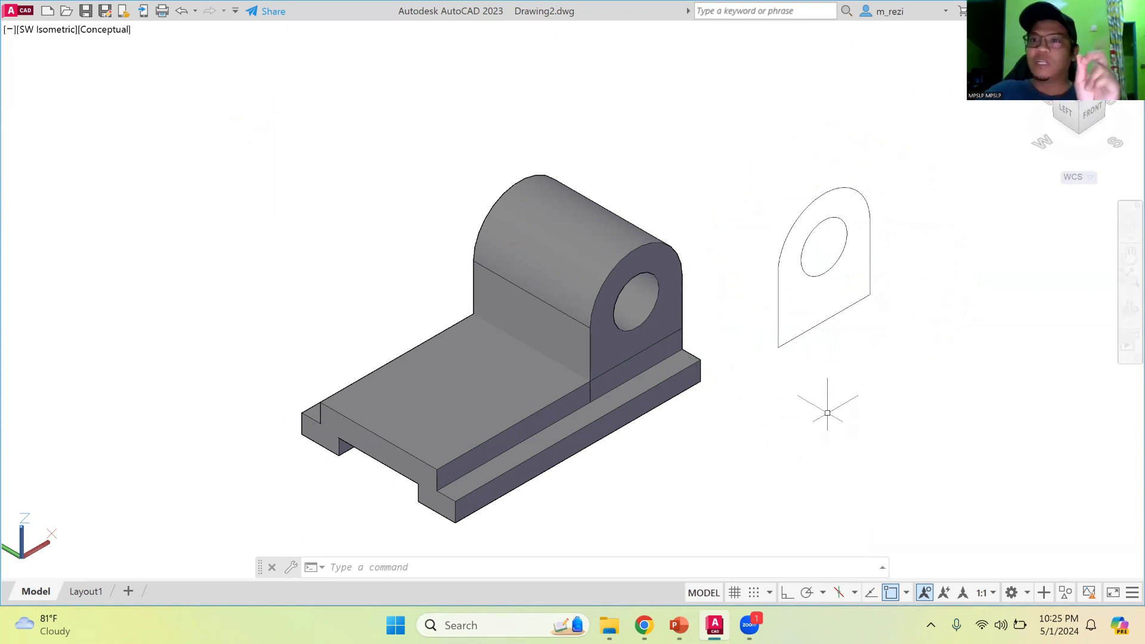
mouse_move(891, 326)
left_mouse_down()
mouse_move(927, 339)
mouse_move(928, 171)
mouse_move(810, 155)
mouse_move(744, 305)
mouse_move(761, 418)
left_mouse_up()
key("Delete")
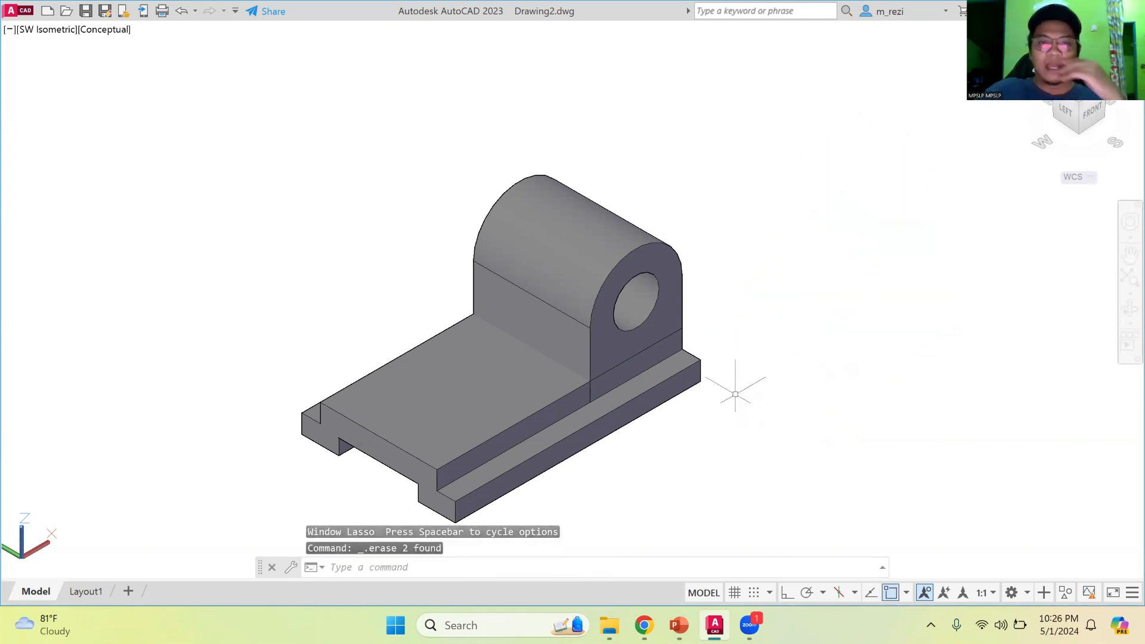
left_click(585, 288)
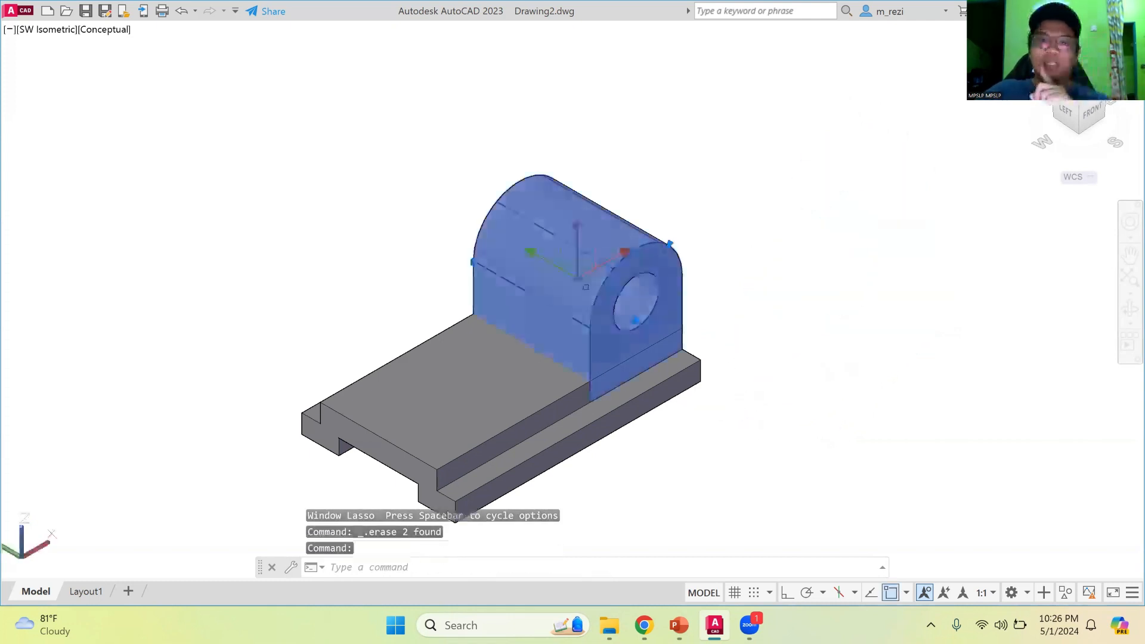
left_click(535, 421)
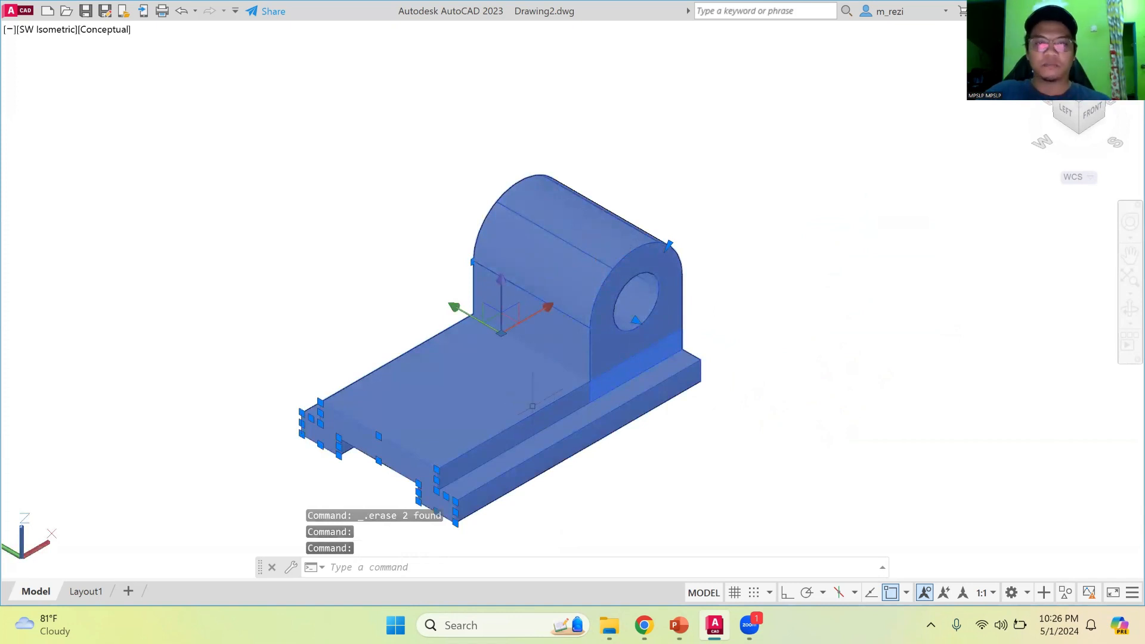
key("Escape")
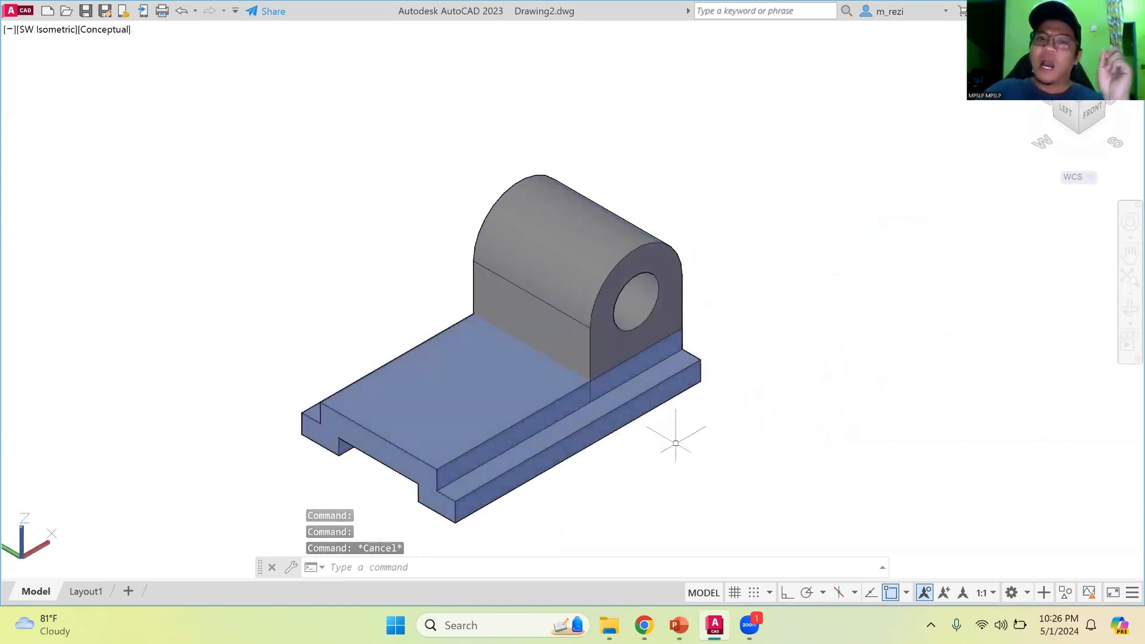
scroll(672, 439, "up", 2)
scroll(599, 392, "down", 2)
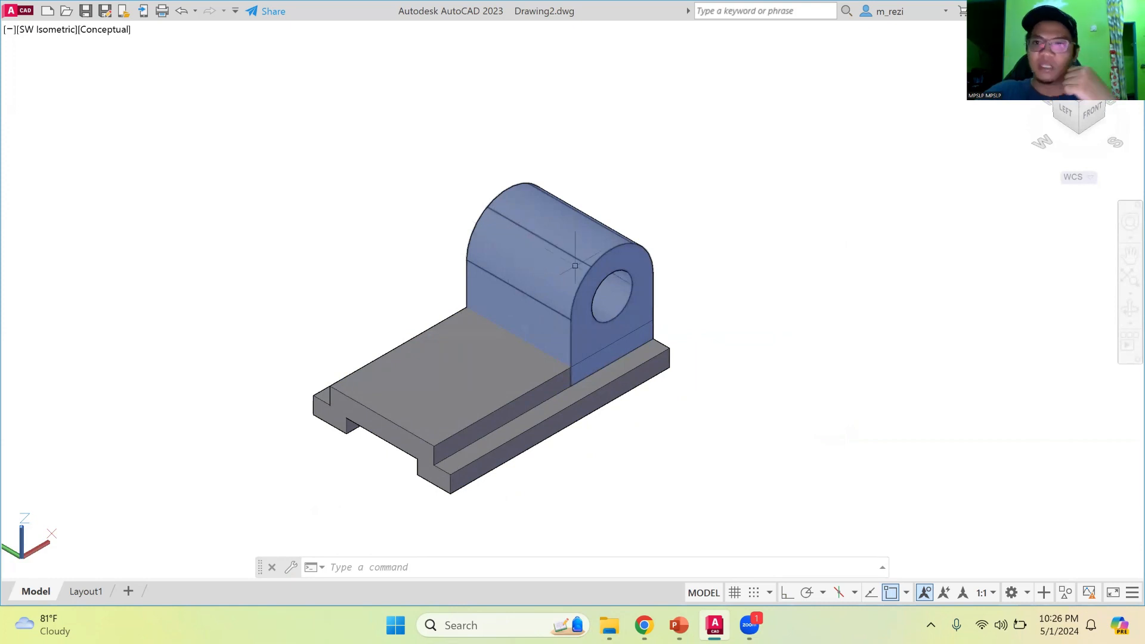
scroll(446, 355, "up", 2)
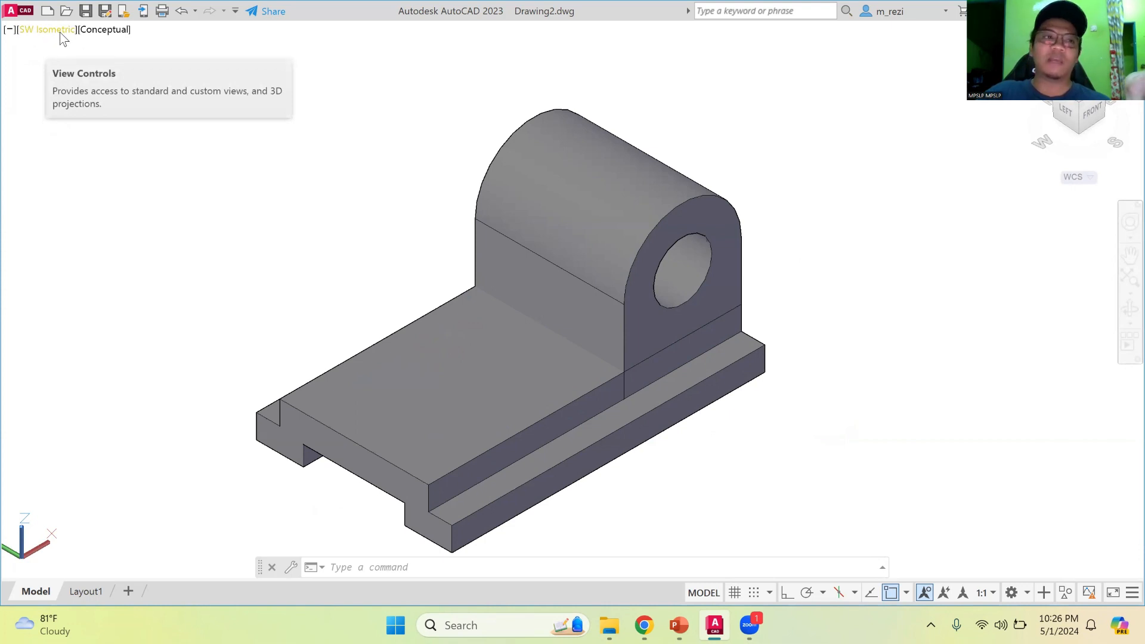
Show the assembly in the 2D Wireframe visual style with the stepped base's near end in view.
left_click(96, 30)
left_click(127, 69)
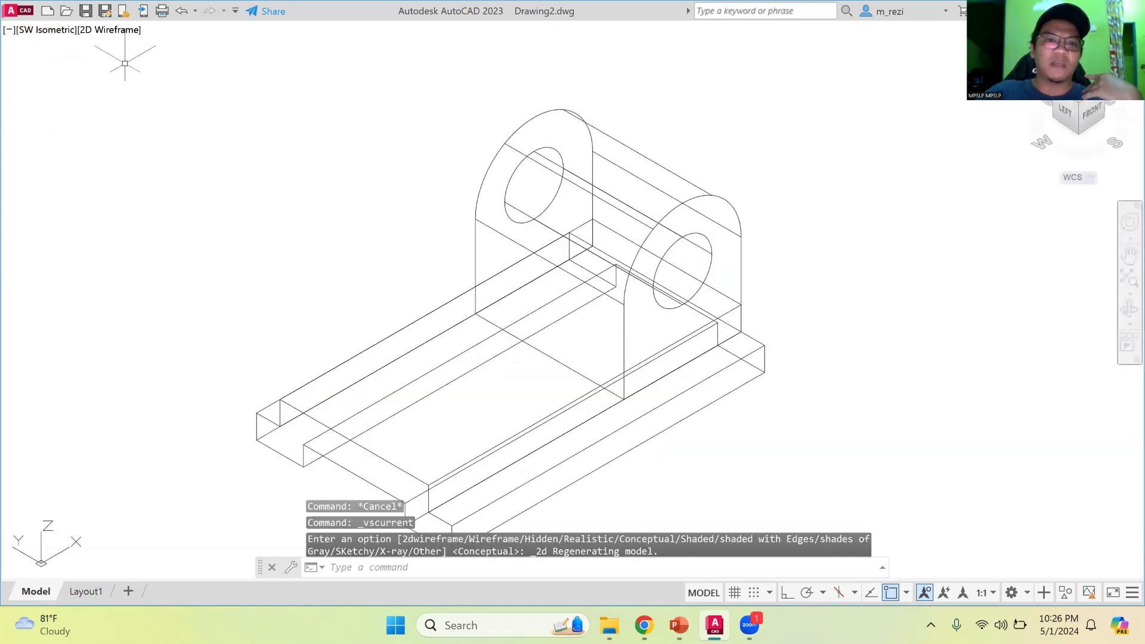
scroll(429, 369, "down", 2)
scroll(419, 423, "up", 2)
scroll(420, 418, "up", 2)
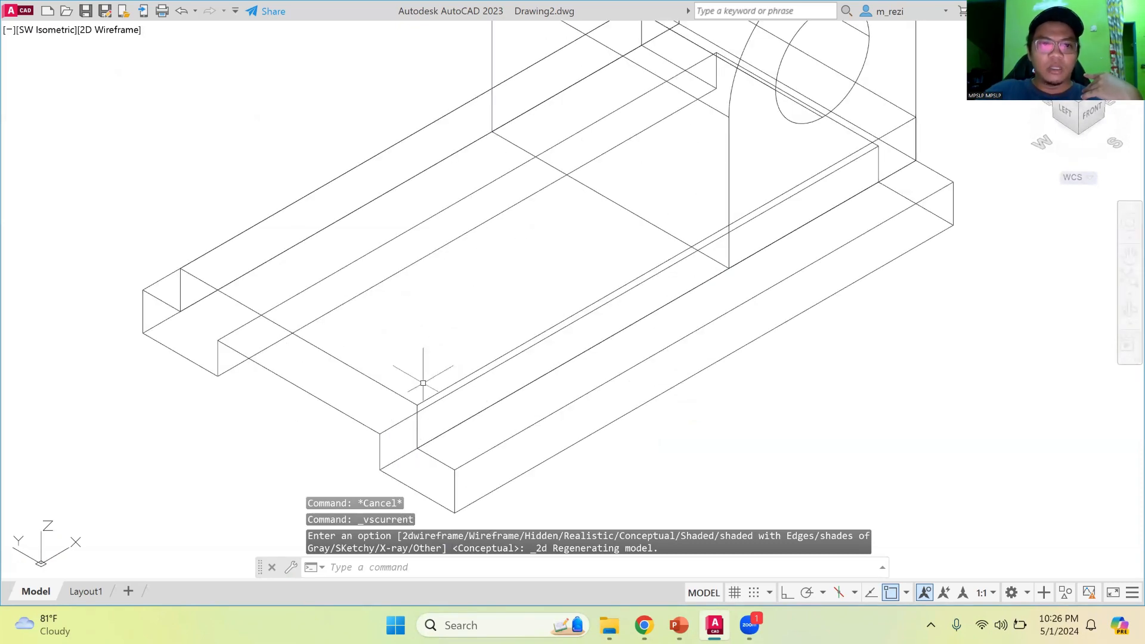
scroll(410, 286, "down", 2)
With Ortho on, draw a 32-unit line from the stepped base's near upper corner along the top edge of its end face.
type("line")
key("Return")
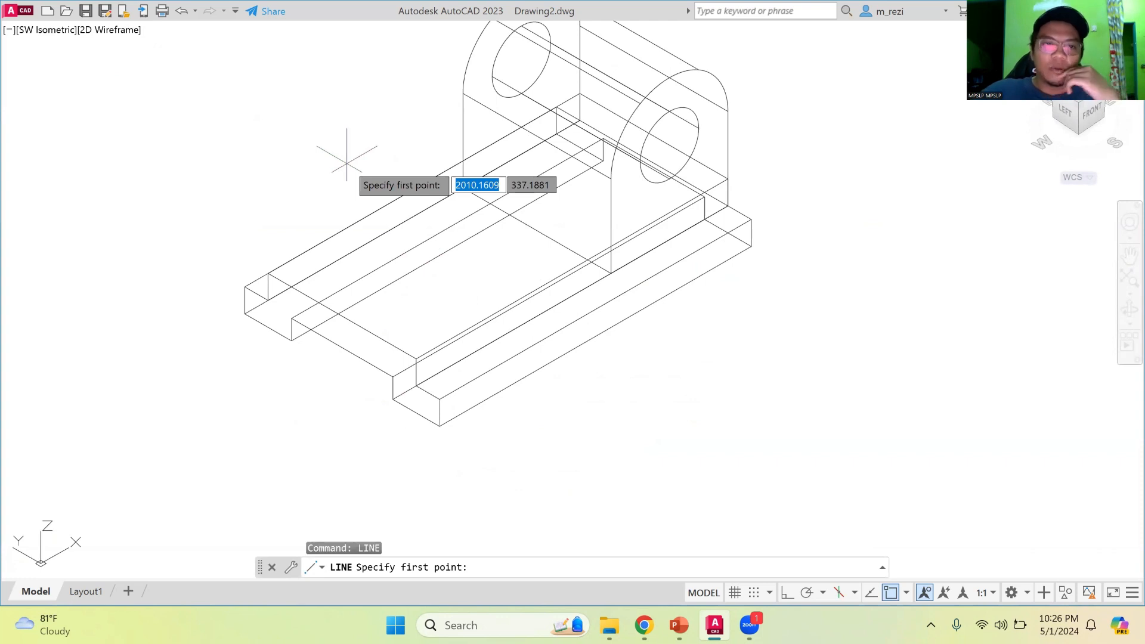
left_click(416, 358)
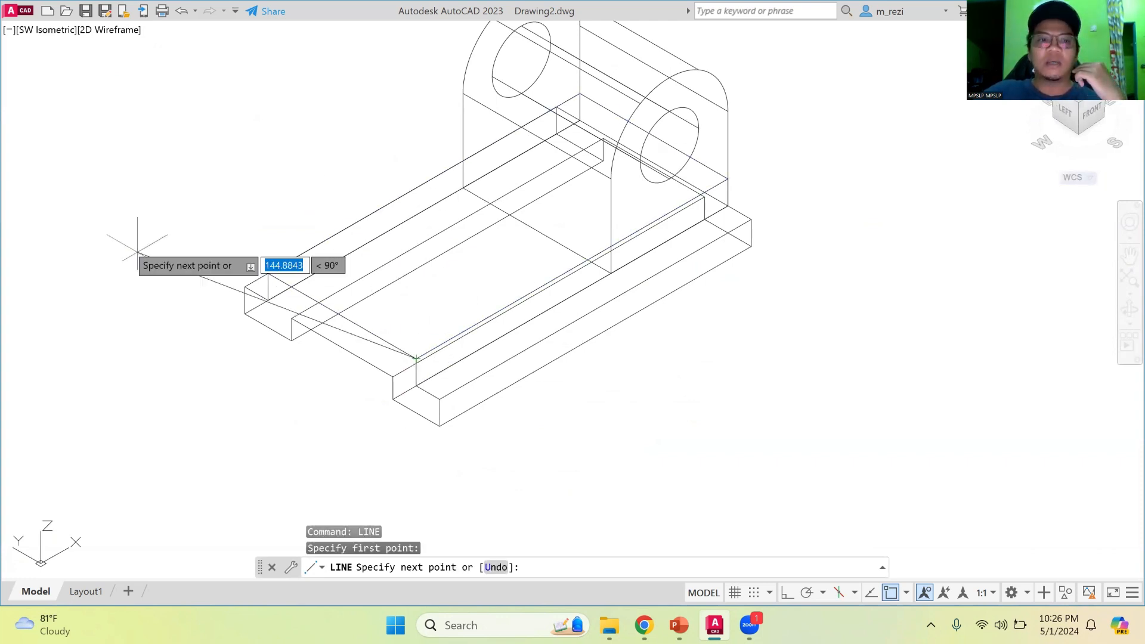
left_click(787, 593)
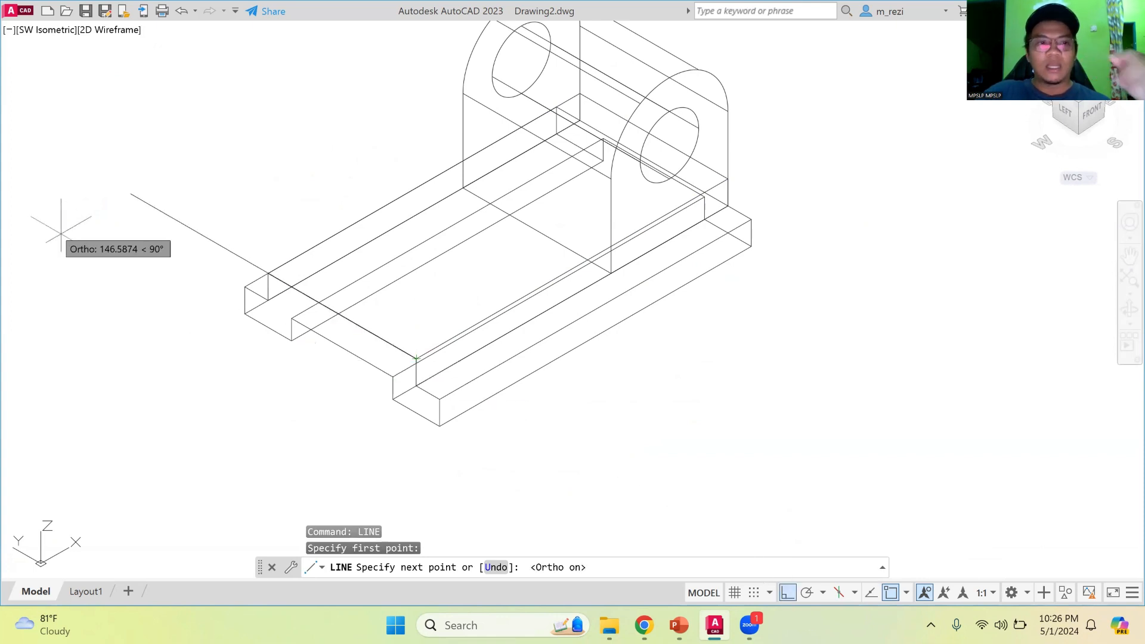
type("32")
key("Return")
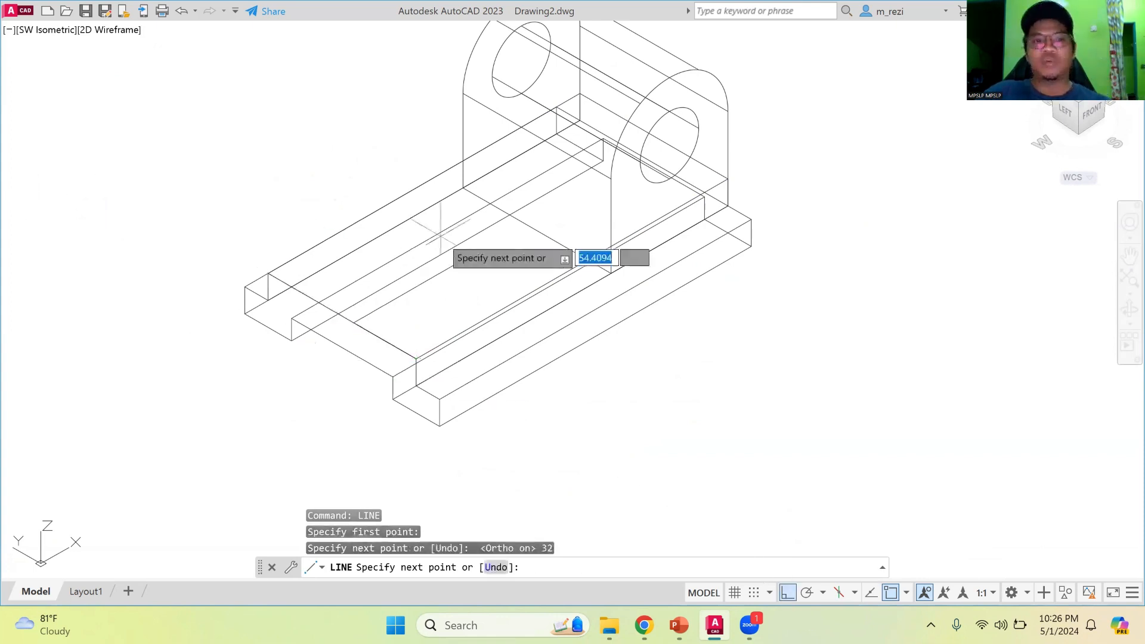
key("Return")
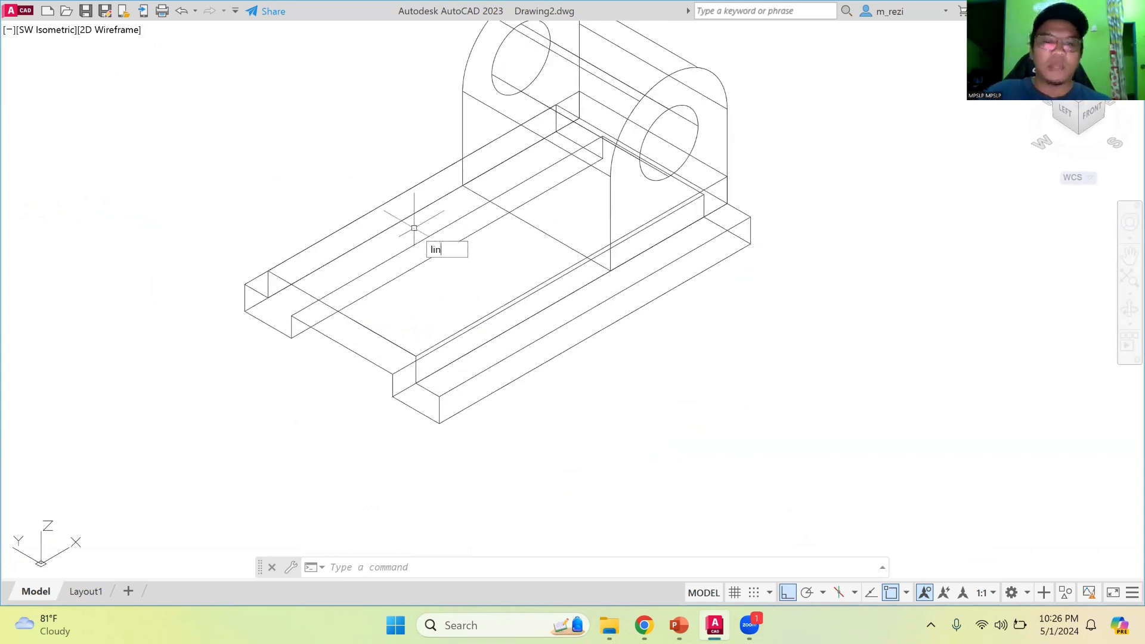
Draw a line from the holed block's front arc down to the base's near upper corner, continuing along the X axis past the block.
type("e")
key("Return")
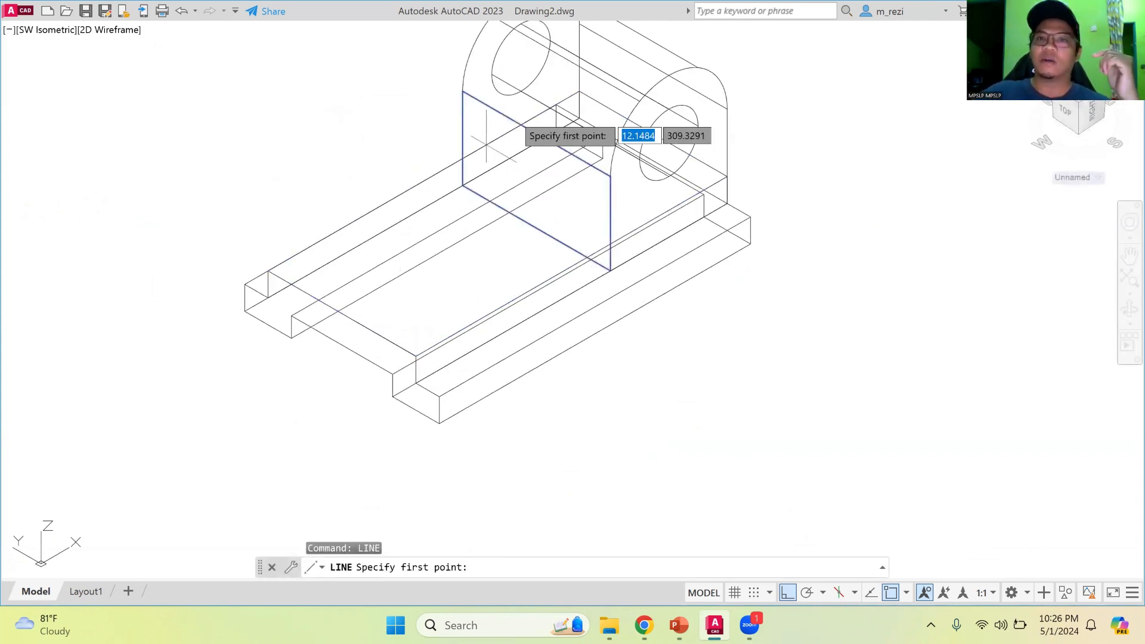
scroll(535, 100, "down", 4)
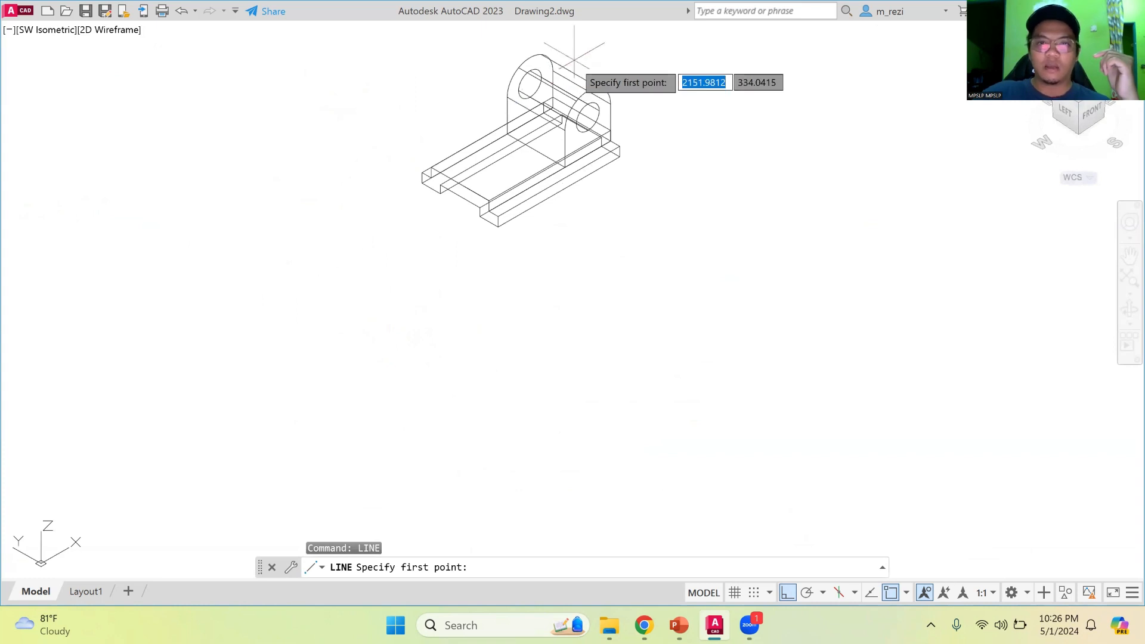
scroll(431, 59, "up", 4)
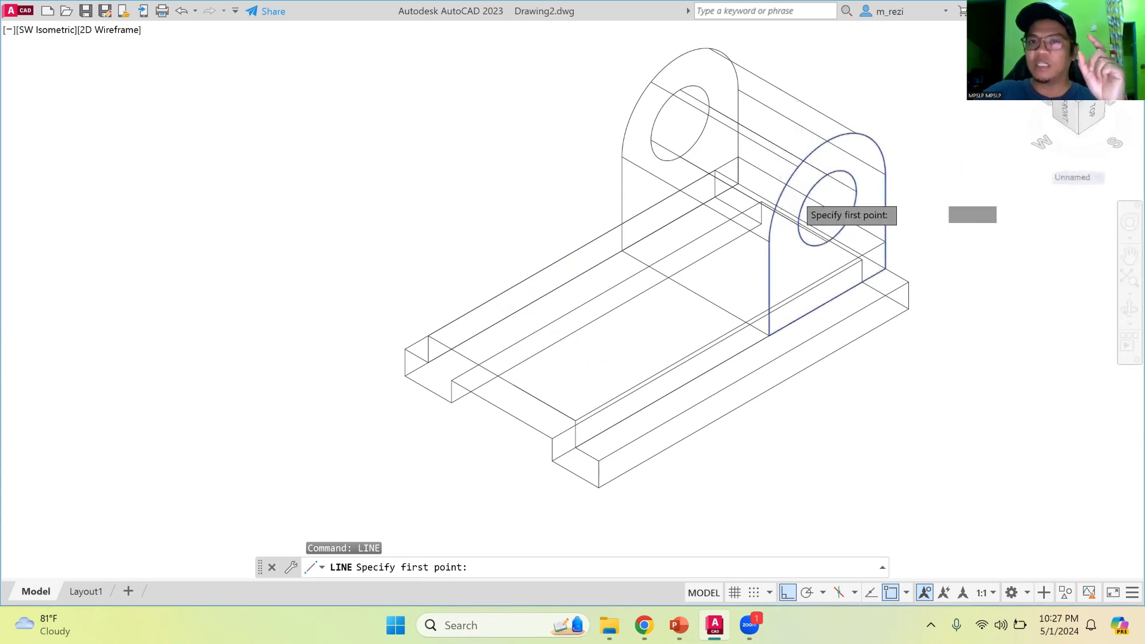
scroll(796, 188, "up", 2)
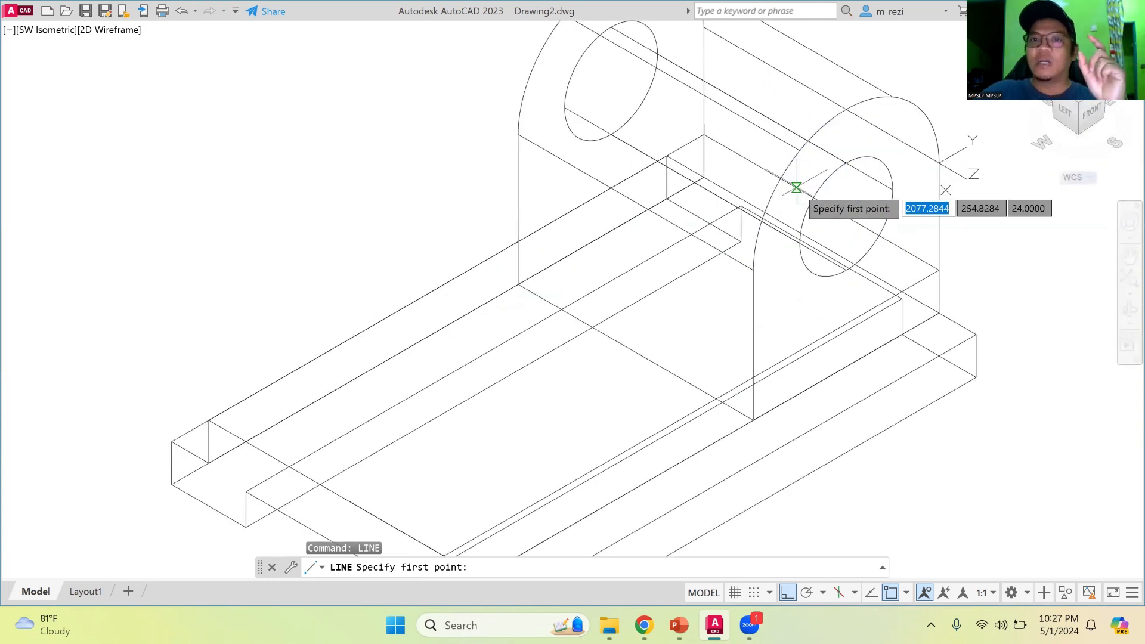
scroll(805, 143, "up", 4)
left_click(800, 148)
scroll(805, 148, "down", 4)
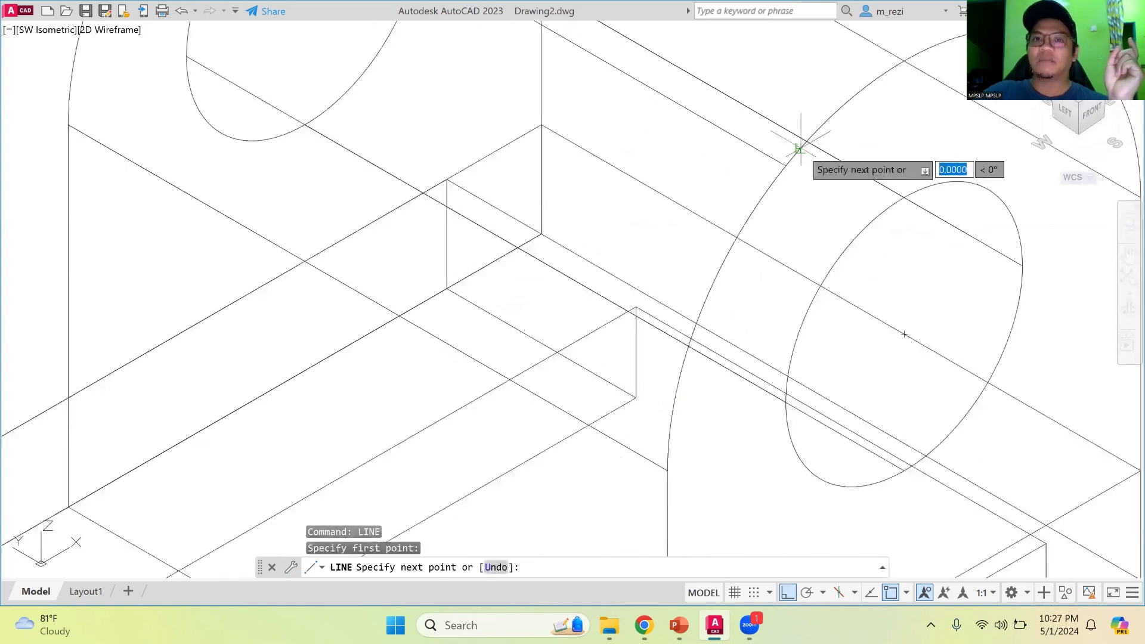
scroll(603, 356, "up", 3)
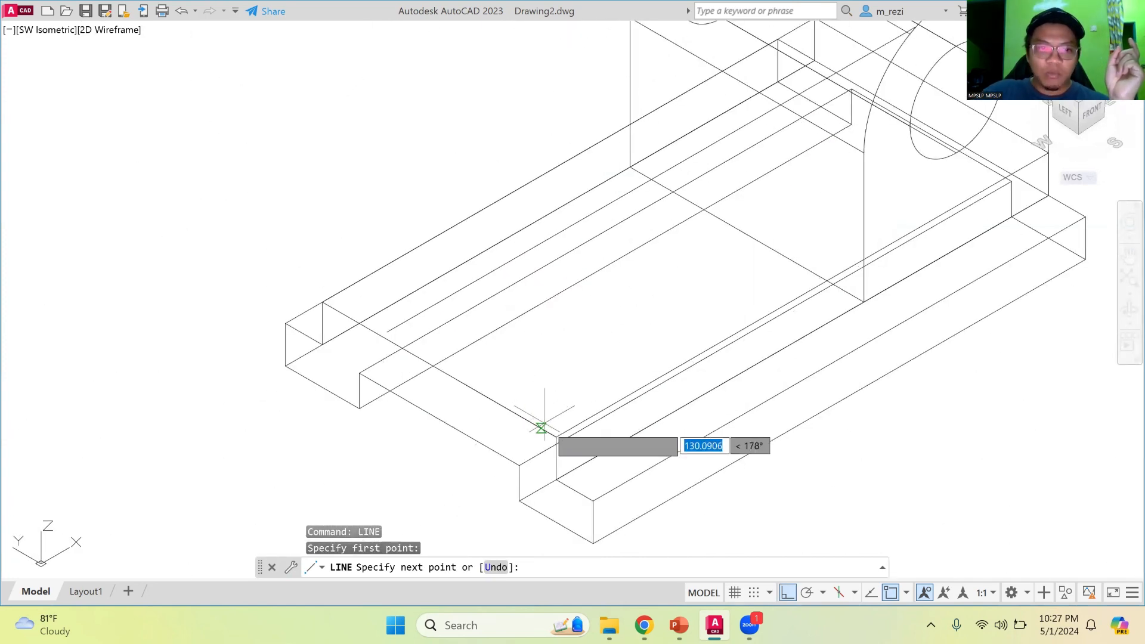
left_click(556, 437)
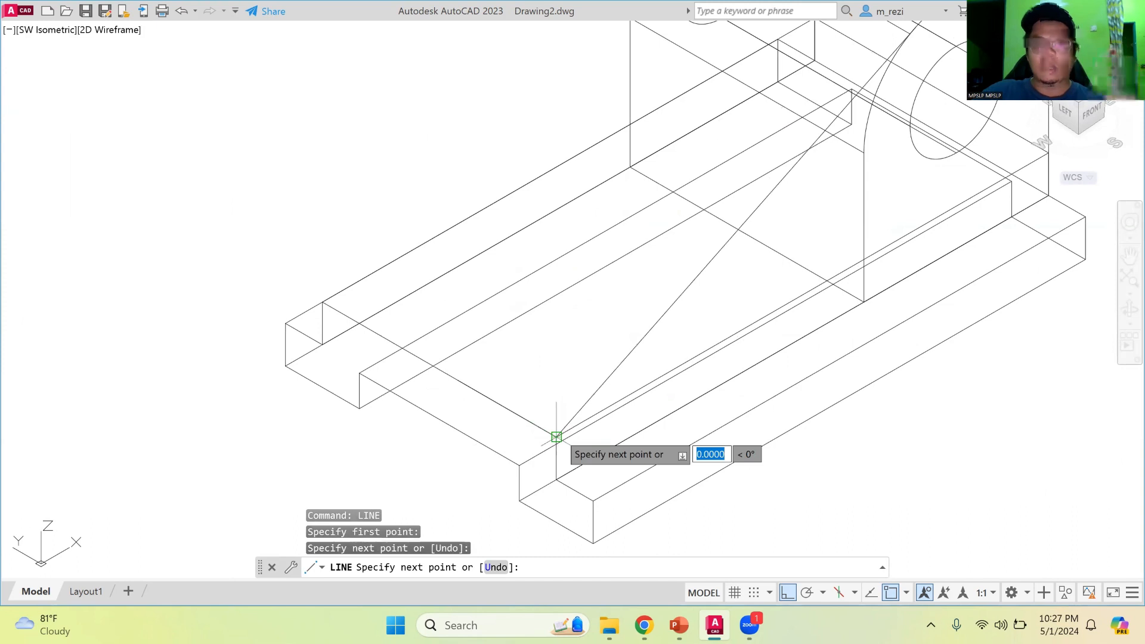
scroll(556, 437, "down", 2)
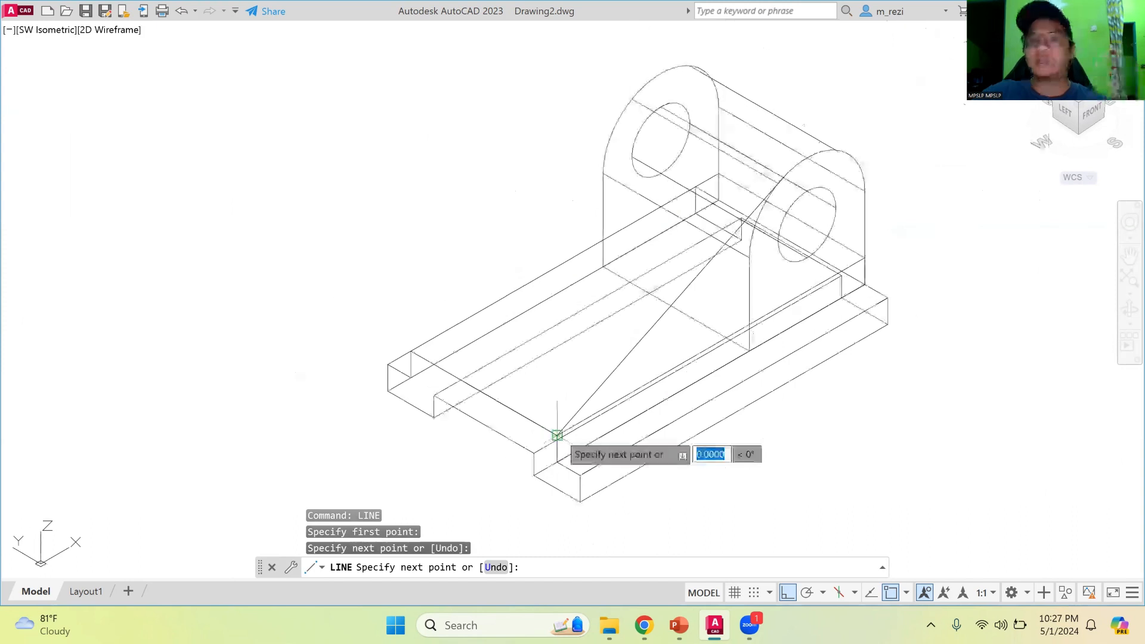
left_click(981, 189)
key("Return")
key("Return")
scroll(821, 186, "up", 2)
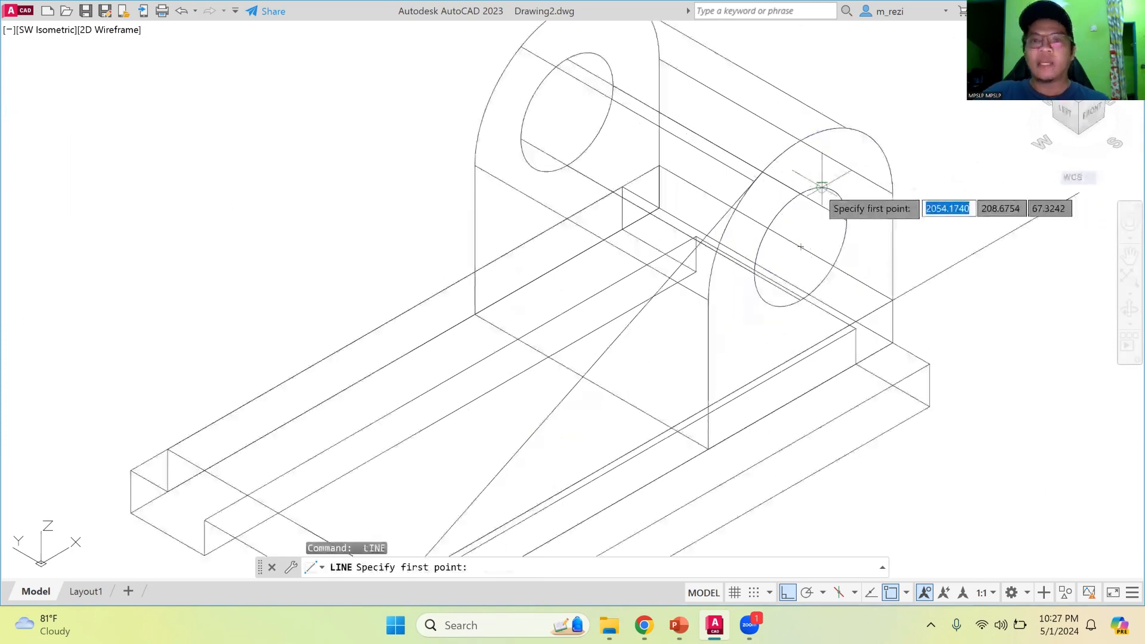
scroll(821, 186, "up", 3)
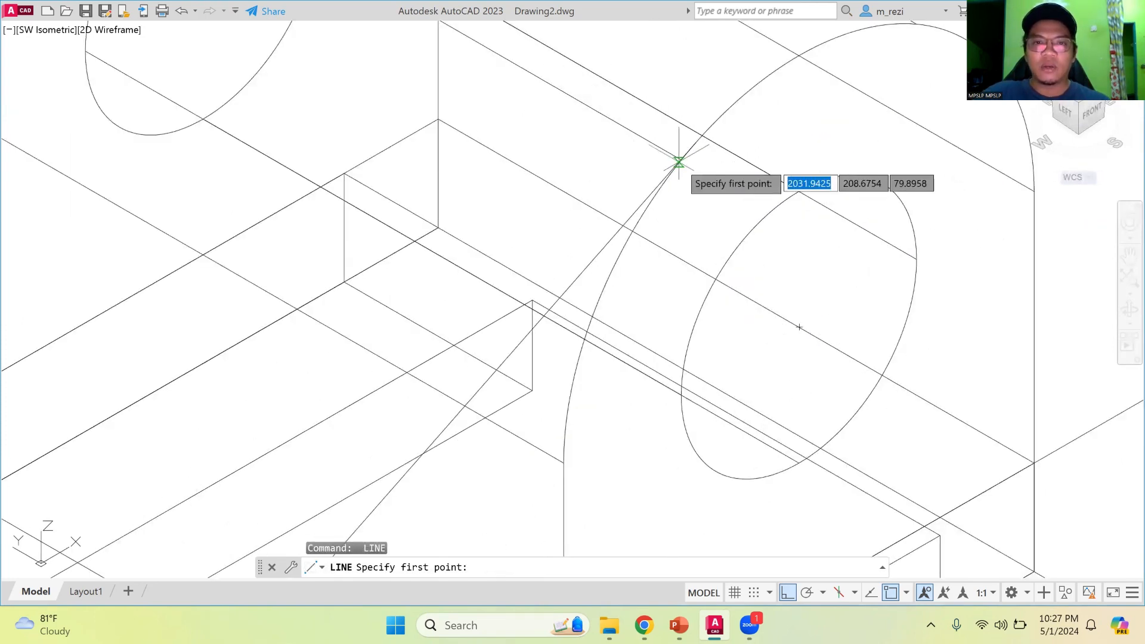
scroll(685, 158, "up", 2)
scroll(681, 160, "up", 2)
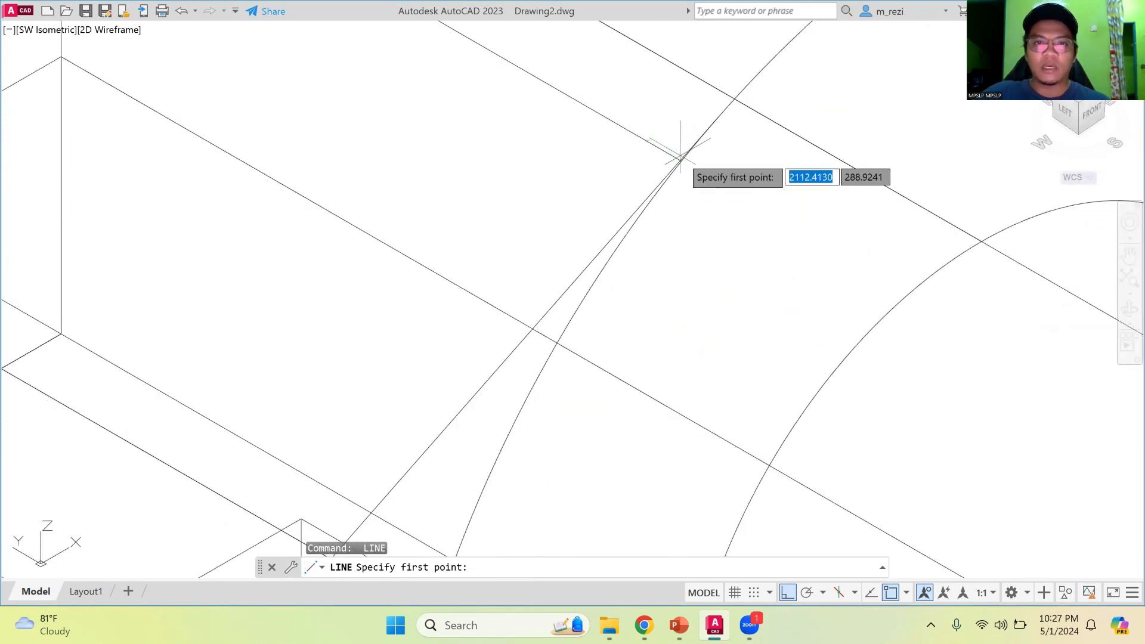
scroll(706, 168, "down", 3)
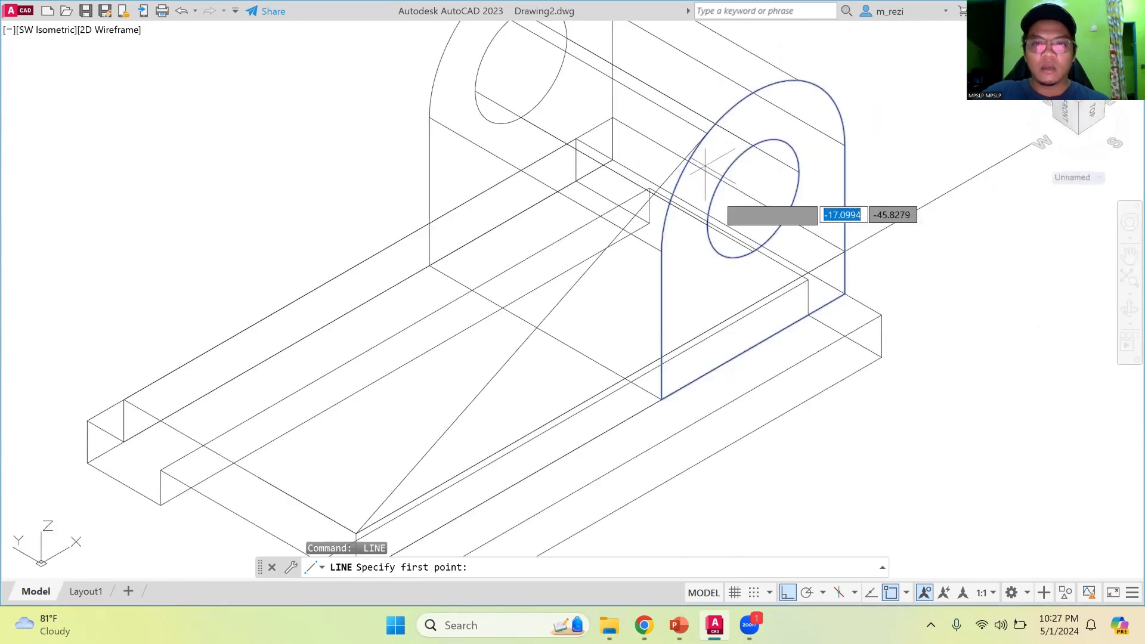
key("Escape")
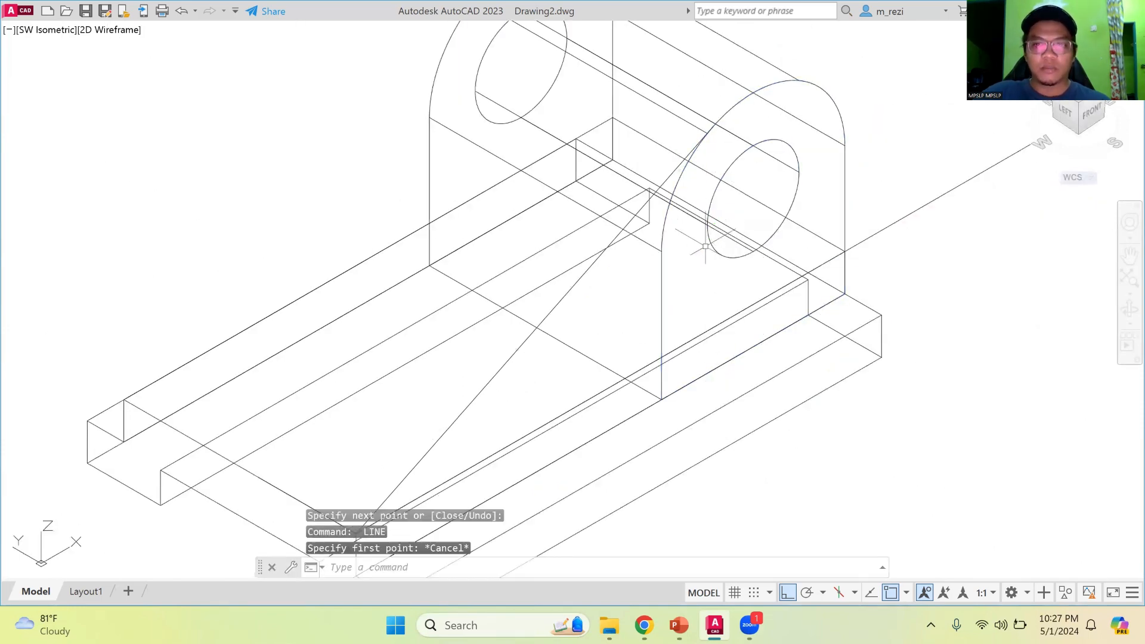
Draw a vertical line with Ortho from a snap point on the holed block's front arc down to the long X-direction line.
left_click(788, 590)
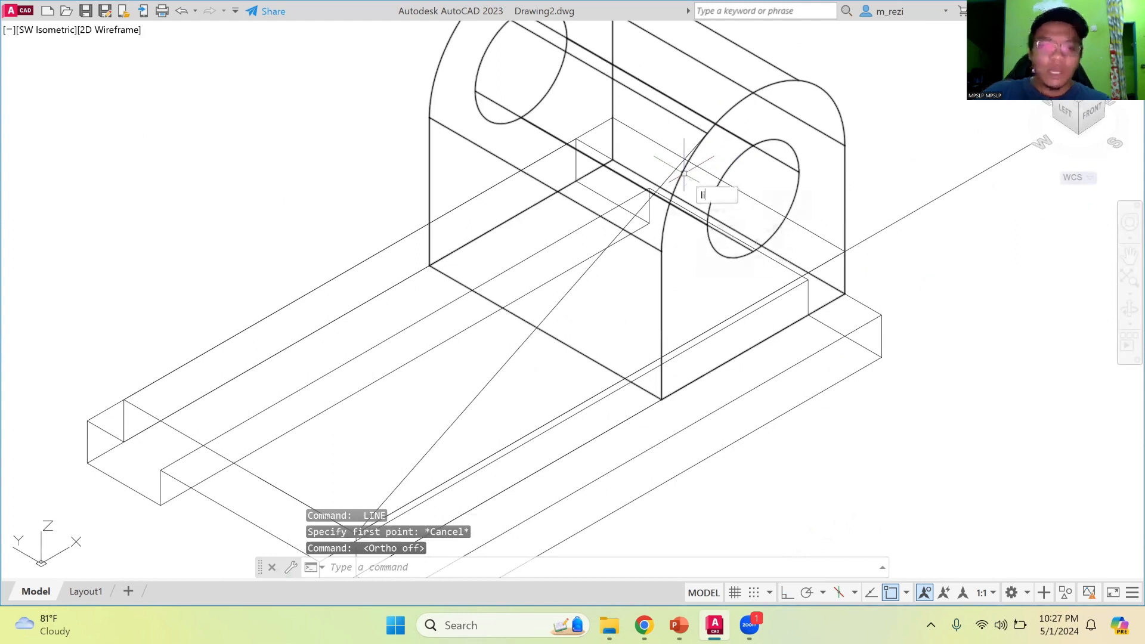
key("Return")
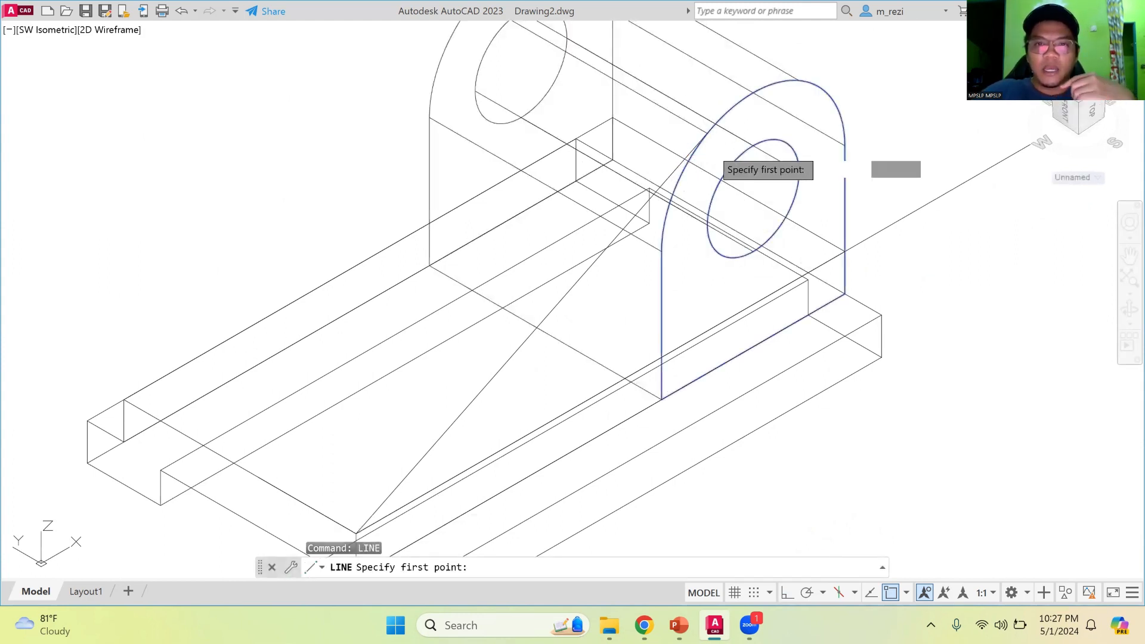
left_click(713, 126)
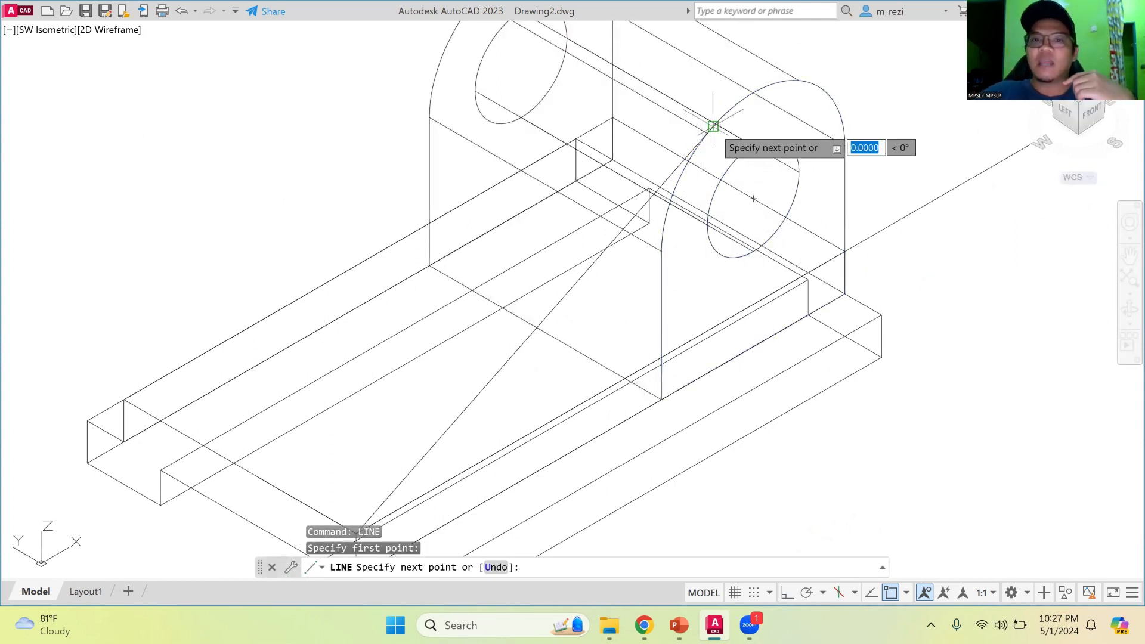
scroll(714, 299, "up", 2)
key("F8")
scroll(742, 380, "up", 3)
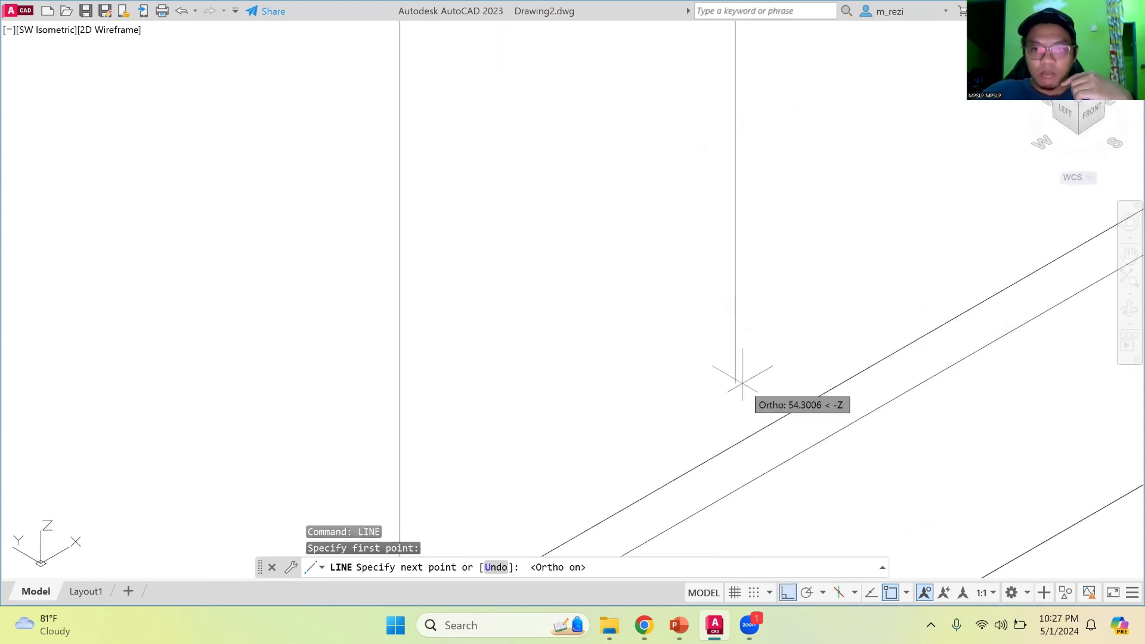
left_click(733, 446)
scroll(733, 444, "down", 3)
key("Return")
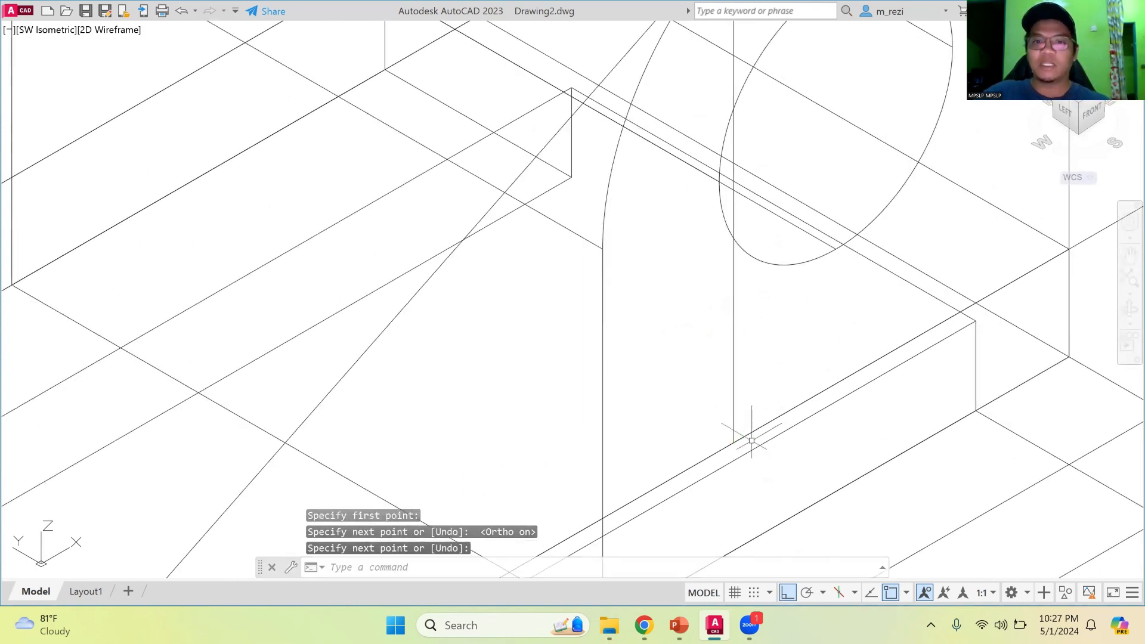
scroll(739, 435, "down", 2)
left_click(738, 409)
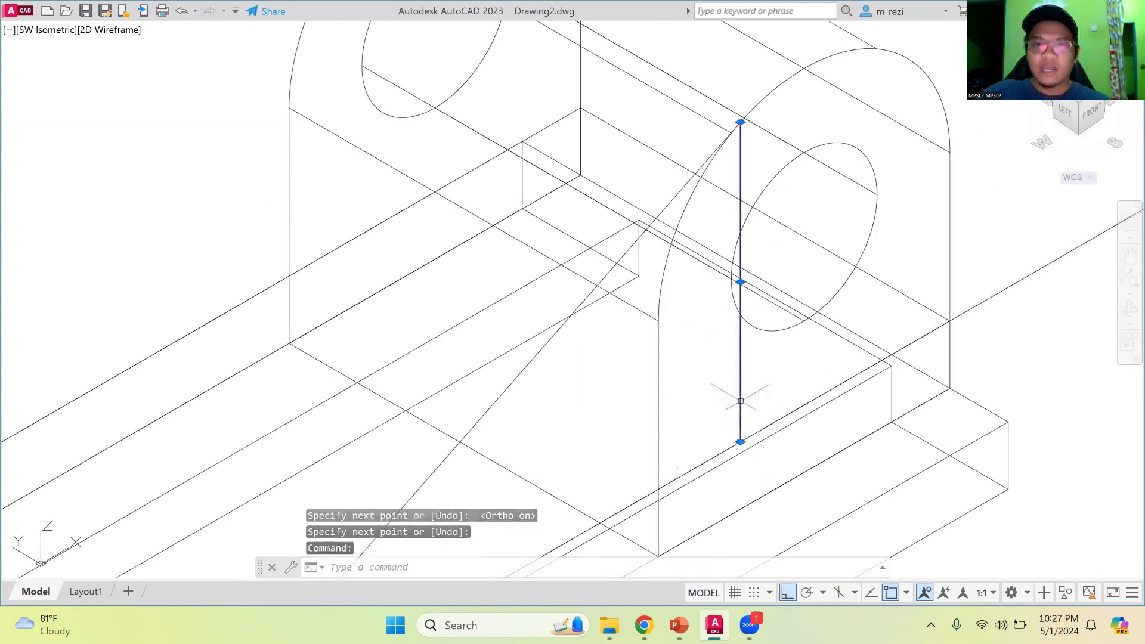
left_click(721, 452)
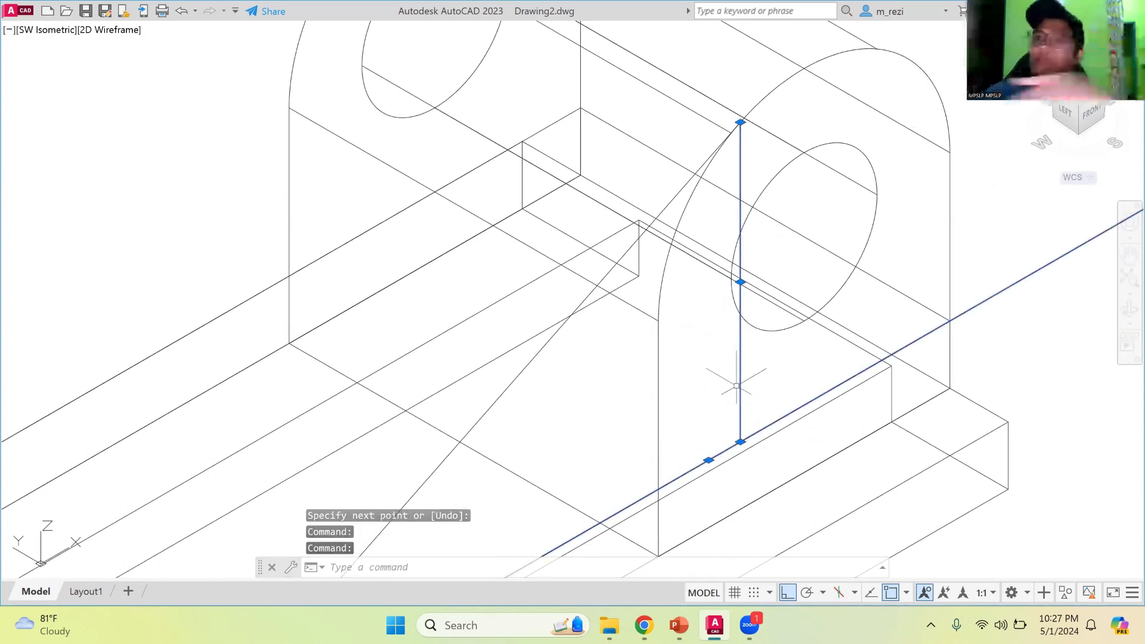
key("Escape")
Stretch the far end of the long X-direction line back to the foot of the vertical line below the front arc.
scroll(950, 401, "down", 4)
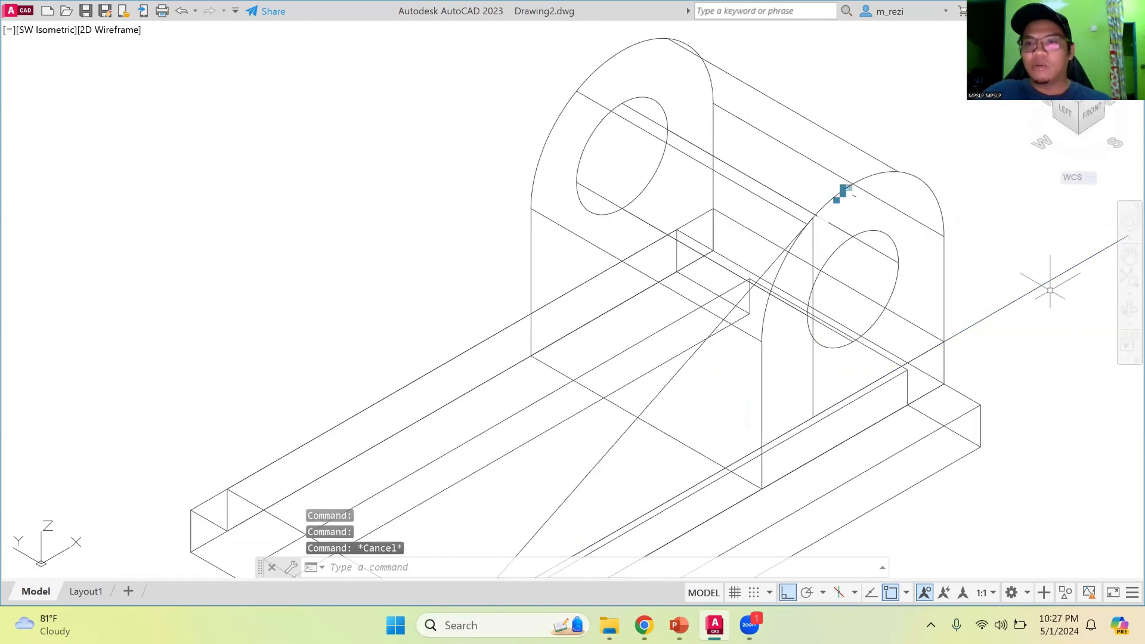
scroll(1055, 302, "up", 2)
scroll(1100, 256, "up", 2)
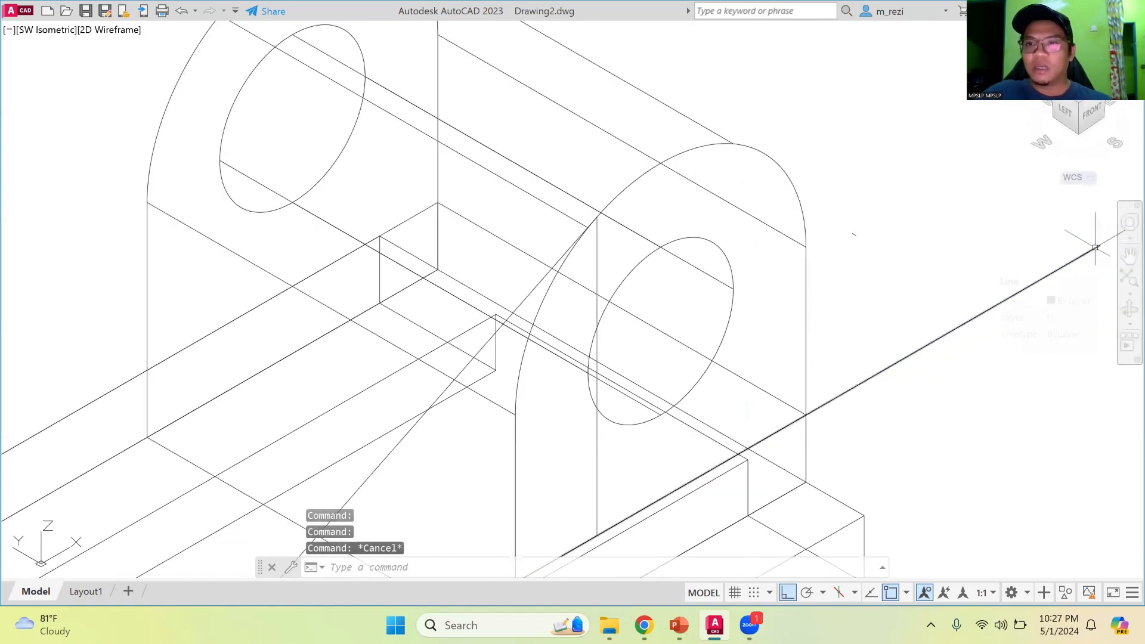
left_click(1095, 245)
mouse_move(1100, 246)
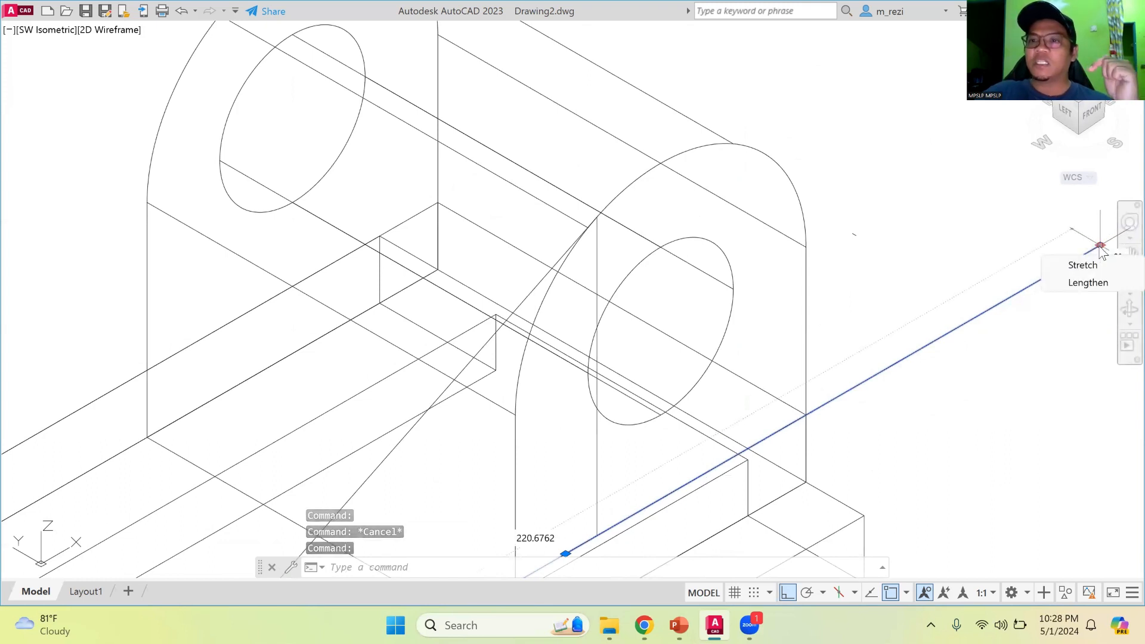
left_click(1100, 245)
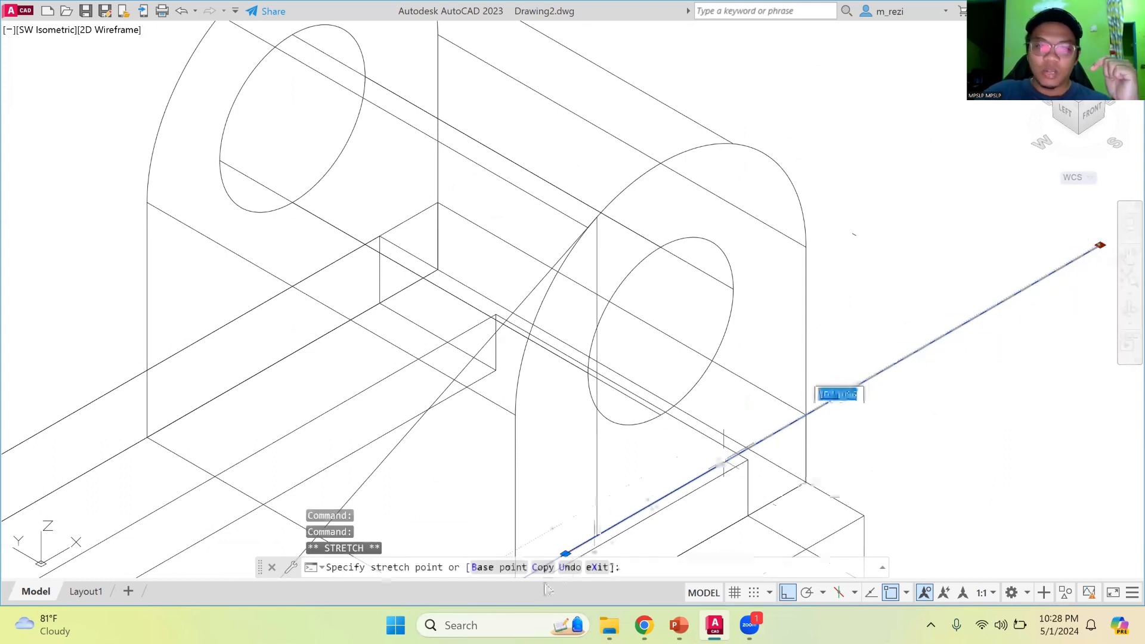
scroll(596, 544, "up", 2)
scroll(596, 545, "up", 3)
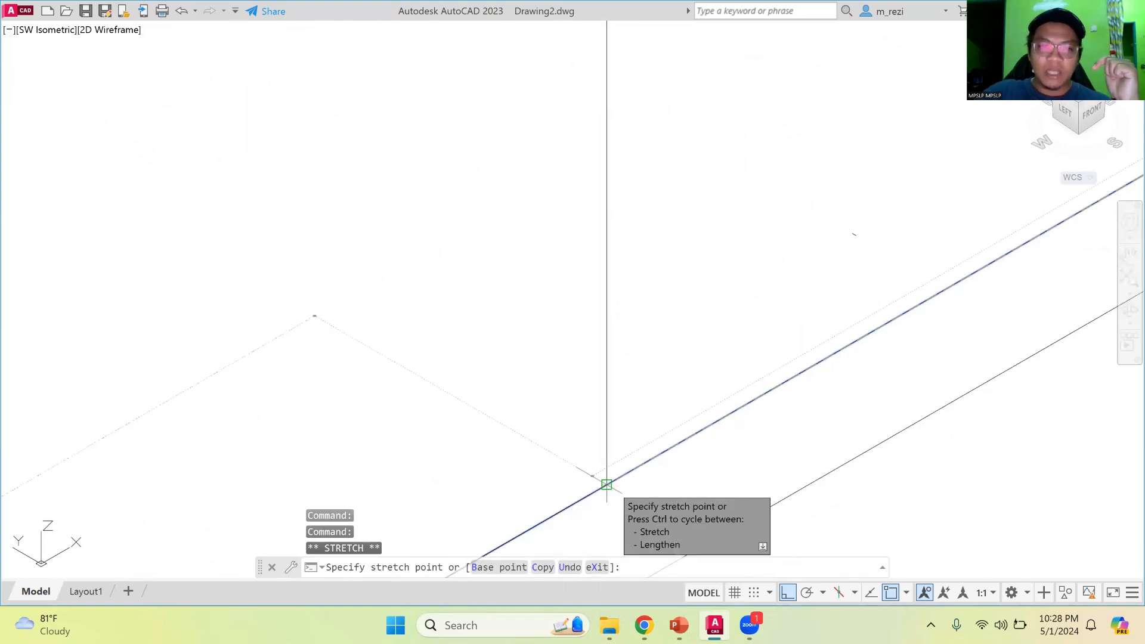
scroll(606, 484, "down", 4)
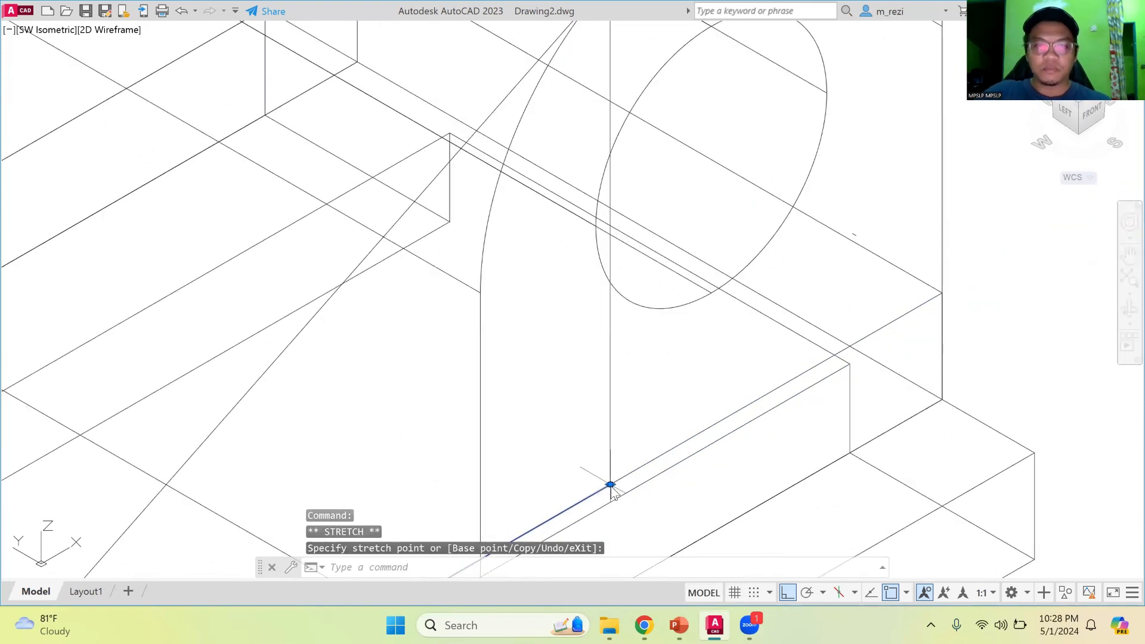
scroll(612, 443, "down", 5)
key("Escape")
scroll(537, 465, "down", 2)
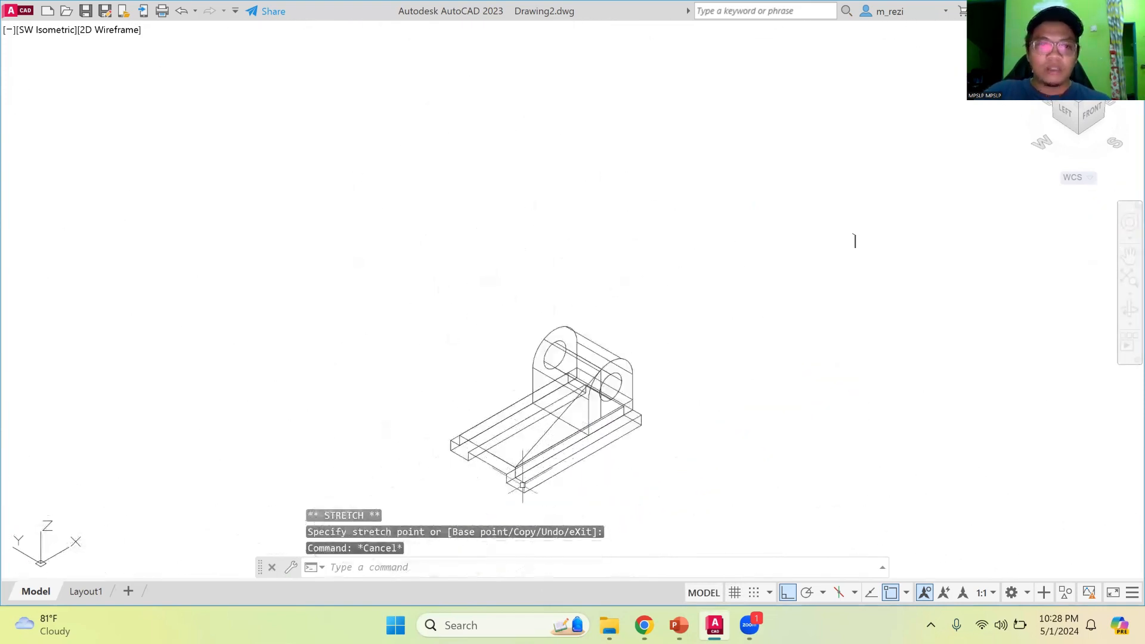
Set the color of the sloped, vertical and X-direction lines forming the triangle to Red.
scroll(520, 481, "up", 6)
left_click(582, 322)
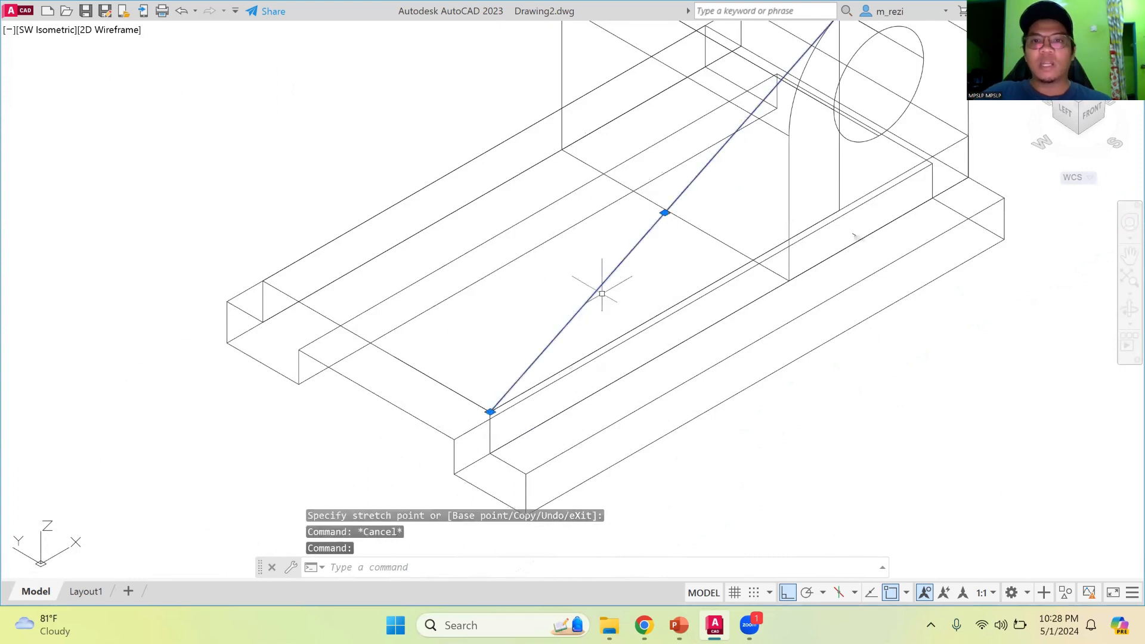
left_click(841, 160)
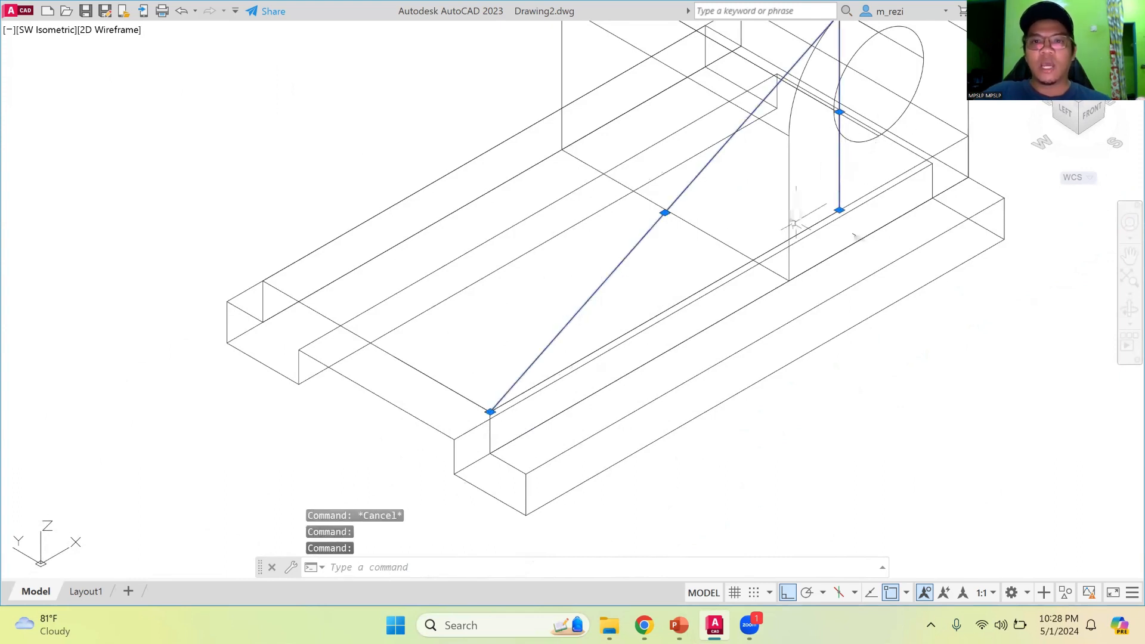
left_click(743, 267)
right_click(744, 269)
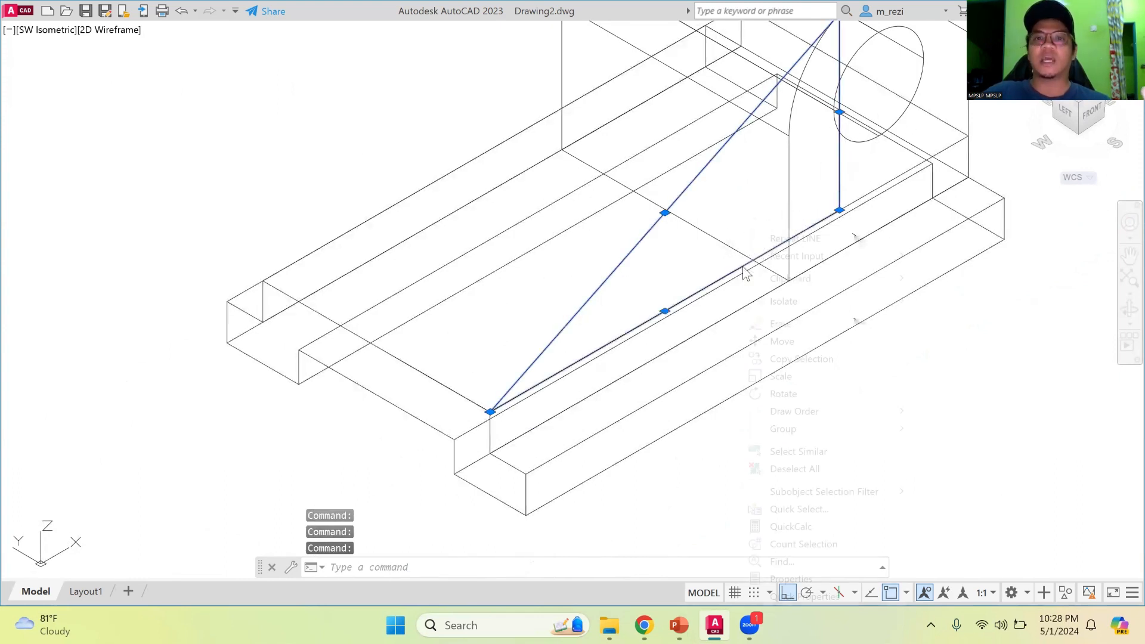
left_click(790, 578)
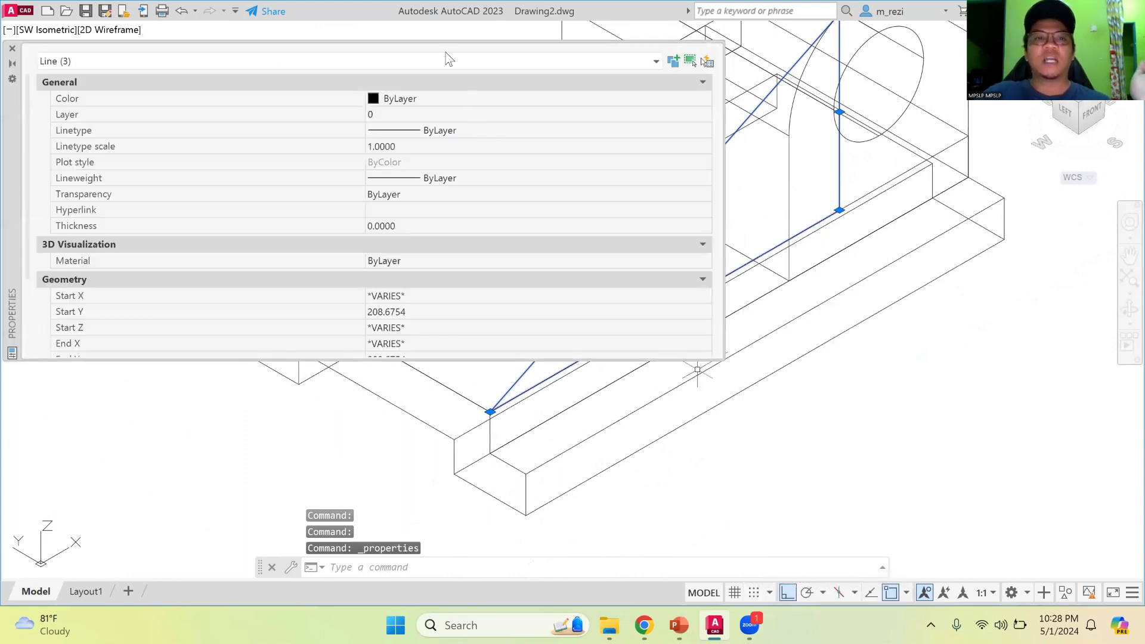
left_click(424, 98)
left_click(425, 97)
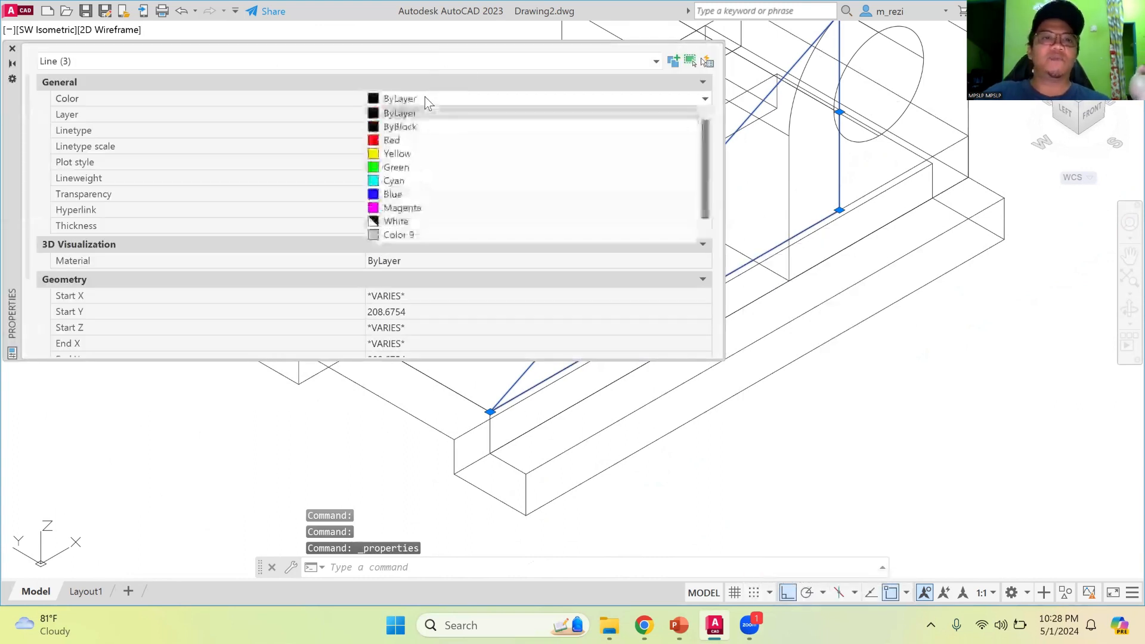
left_click(418, 141)
left_click(9, 49)
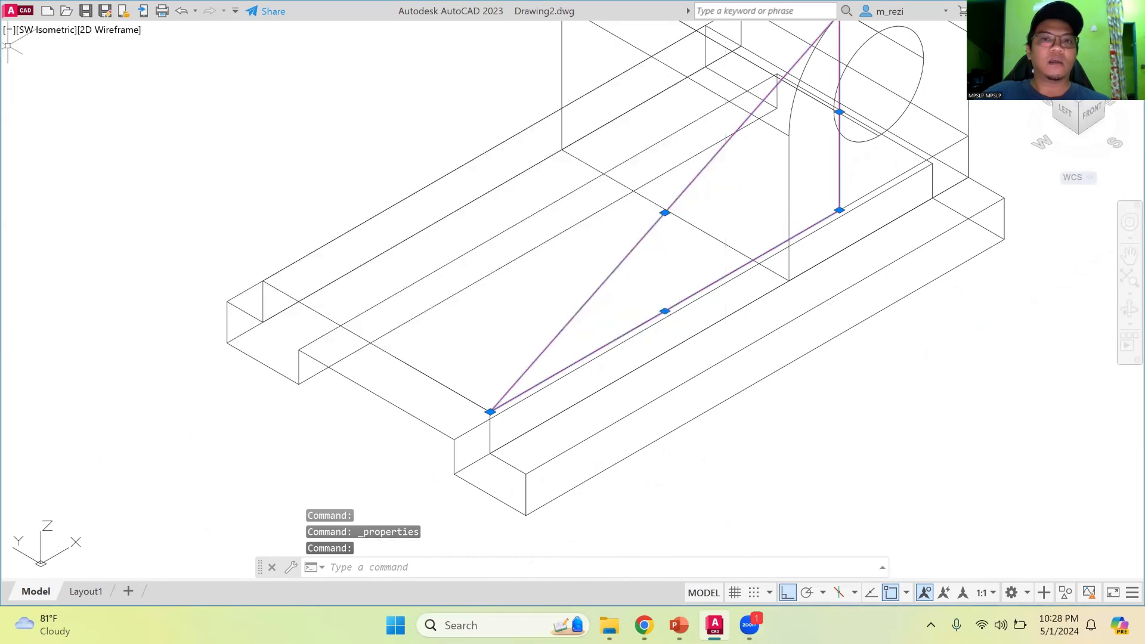
key("Escape")
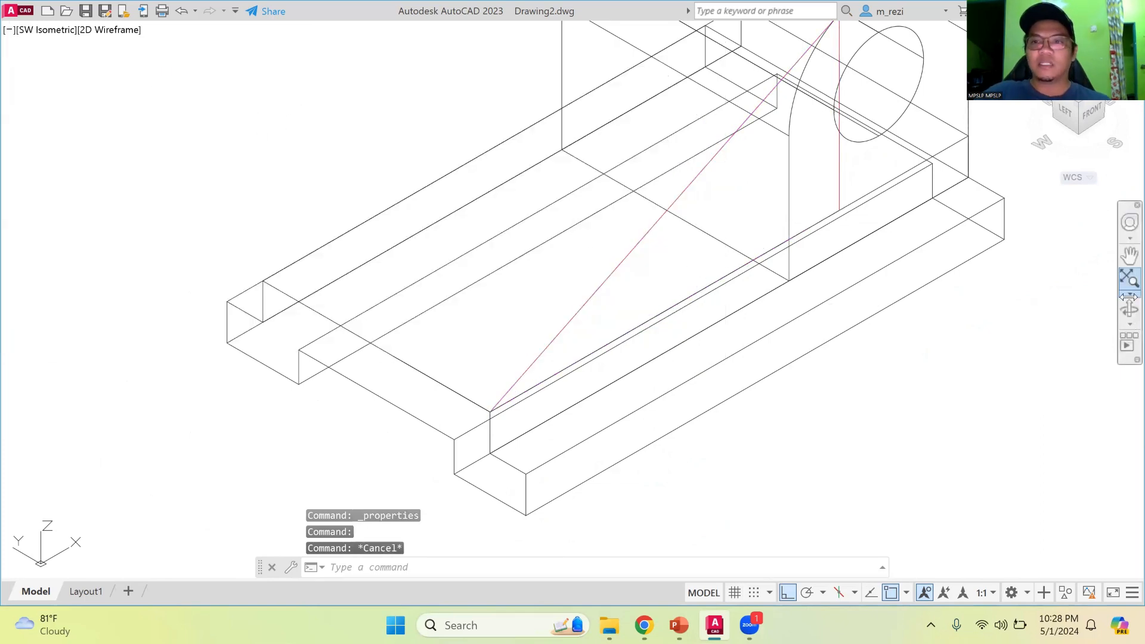
Join the three red triangle lines into a single polyline.
middle_click_drag(1045, 304, 927, 294, "shift")
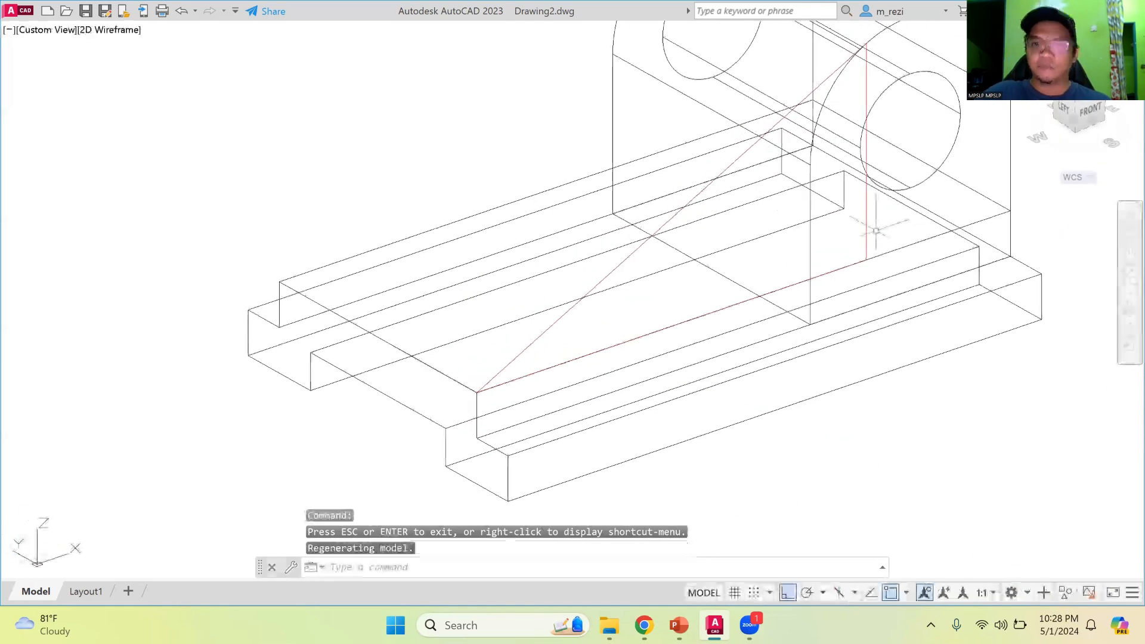
scroll(875, 230, "down", 5)
scroll(870, 256, "up", 4)
left_click(868, 263)
scroll(869, 262, "down", 2)
scroll(785, 388, "up", 5)
left_click(781, 312)
left_click(733, 258)
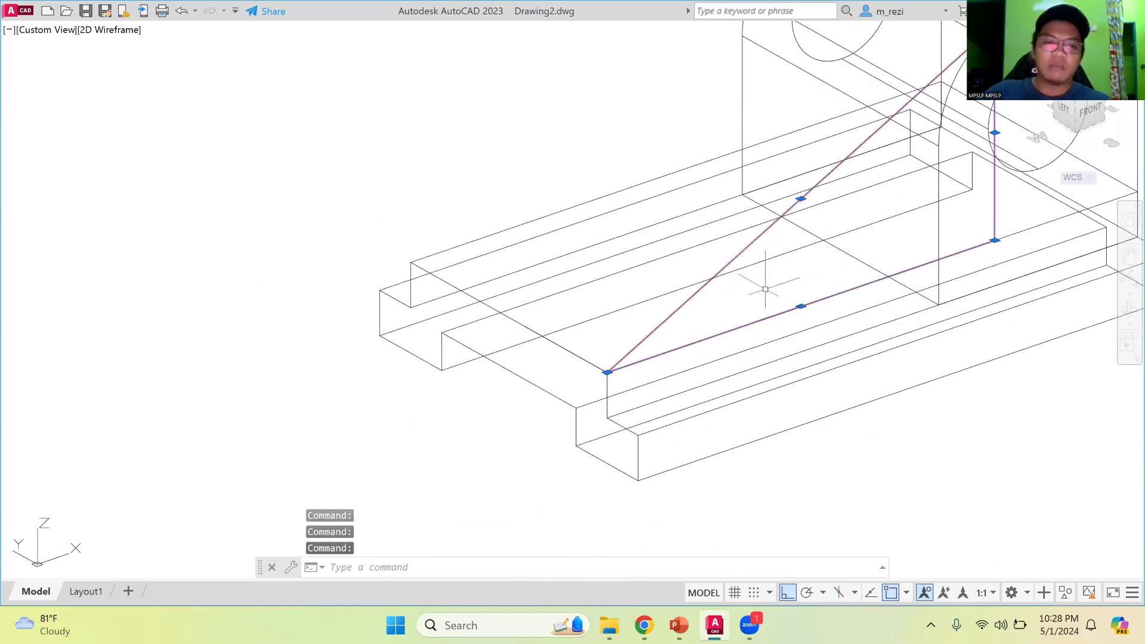
key("Return")
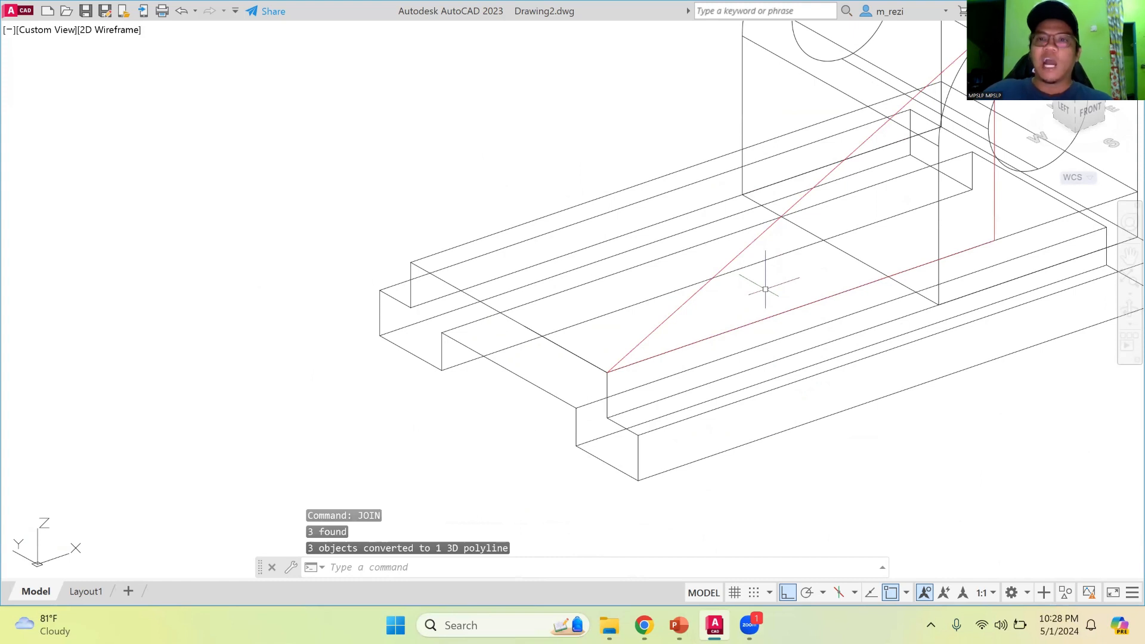
Extrude the joined red triangular outline 12 units toward the inside of the base.
type("ex")
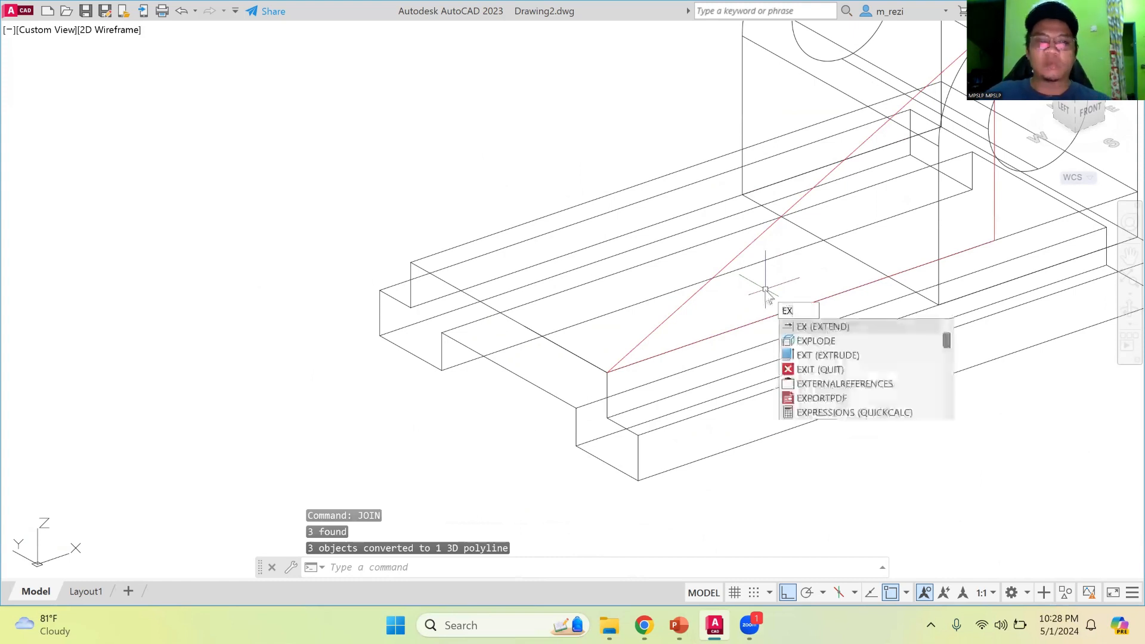
type("t")
key("Return")
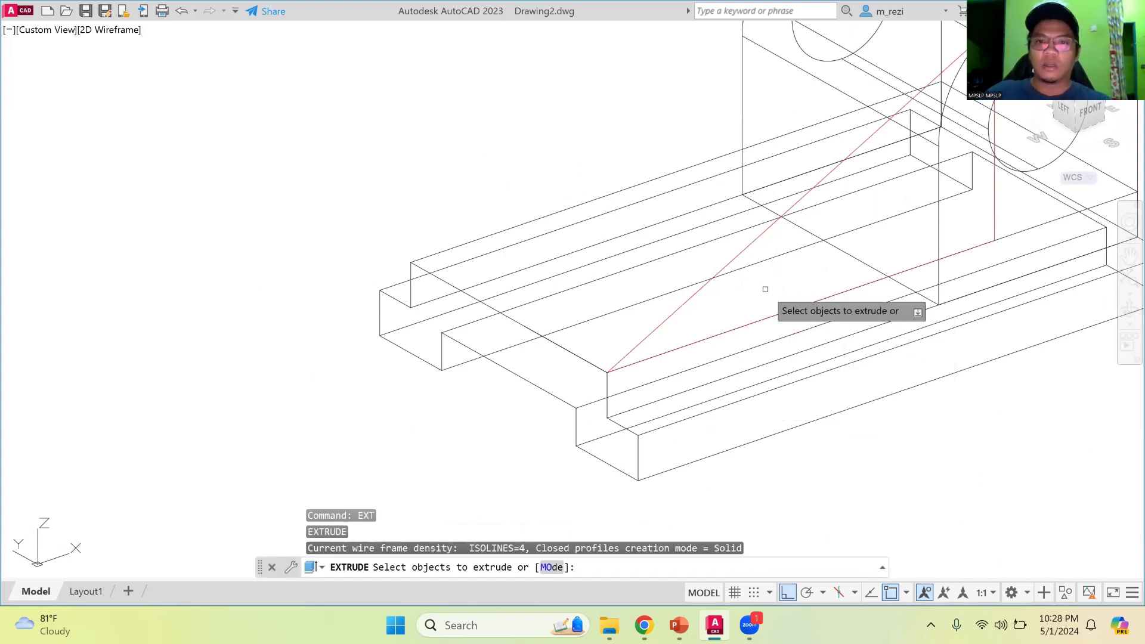
left_click(767, 227)
key("Return")
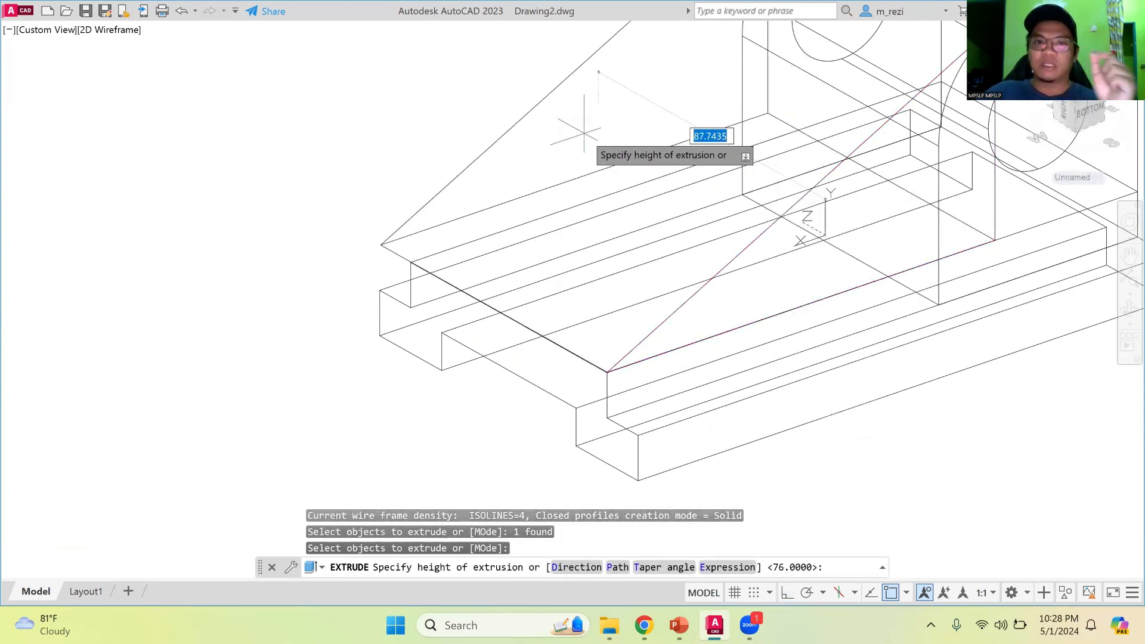
type("12")
key("Return")
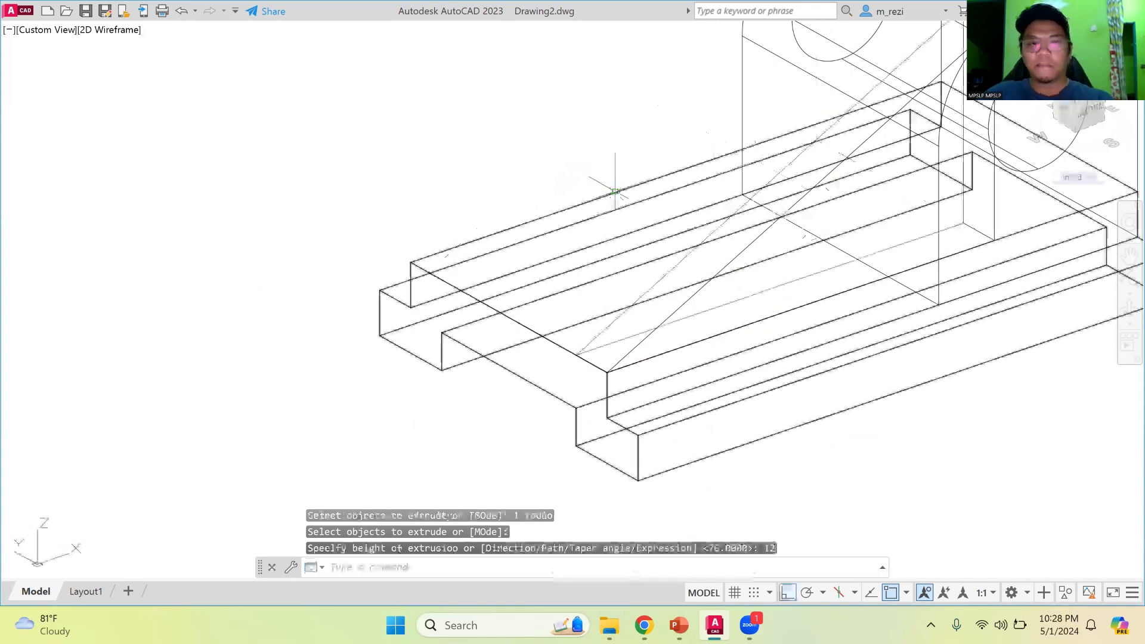
Move the triangular rib from the base's near upper corner to the inner end of the 32-unit line on the end face.
scroll(644, 331, "up", 2)
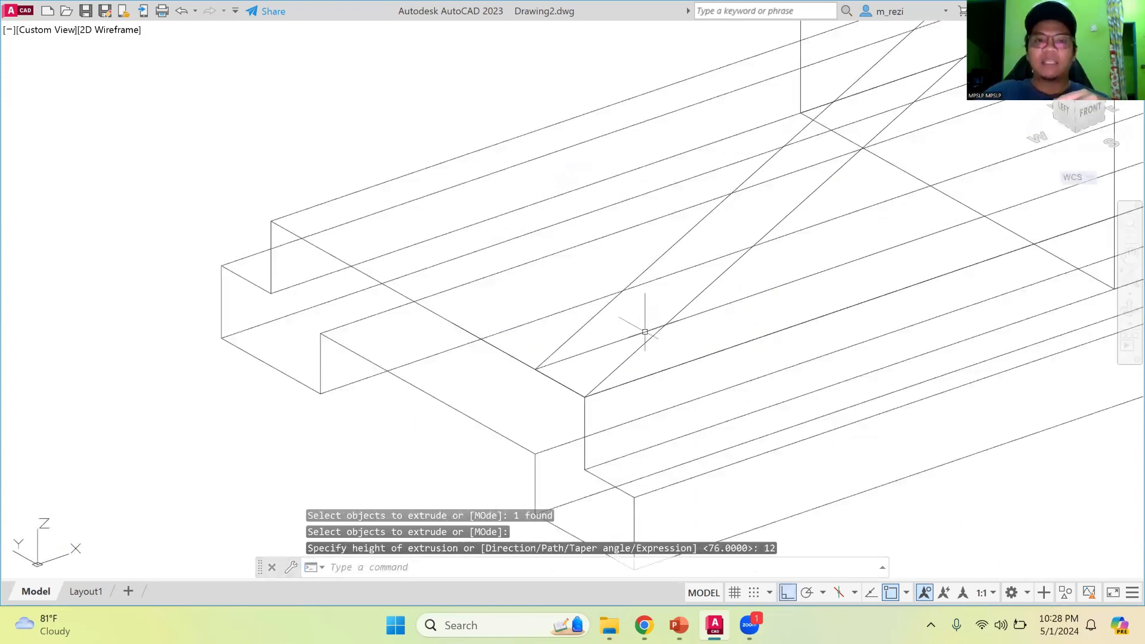
left_click(624, 356)
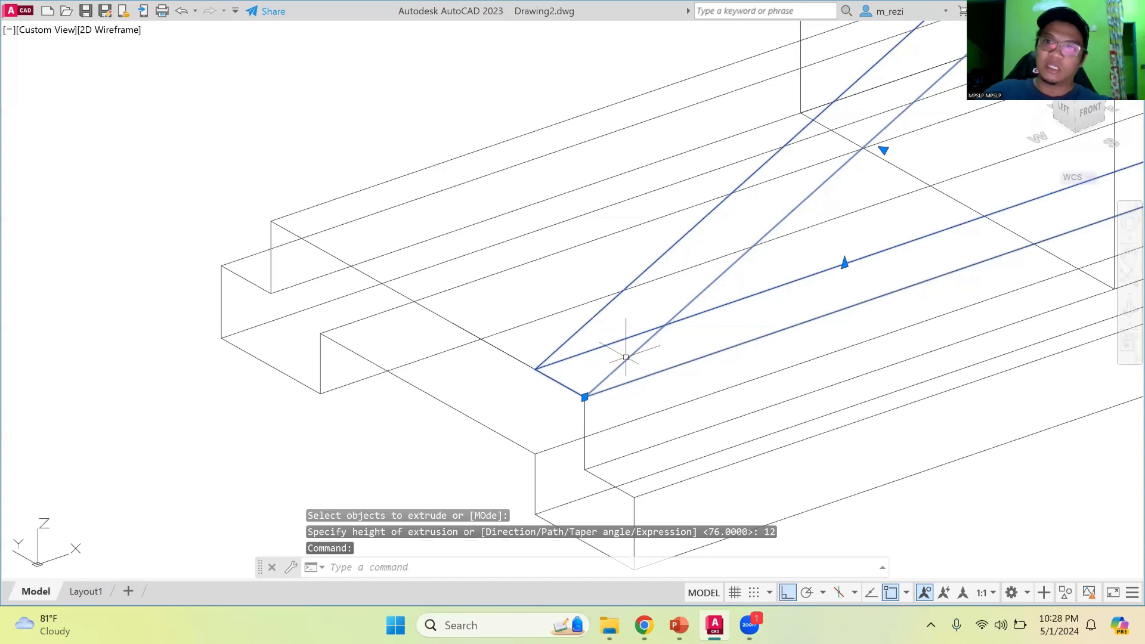
type("m")
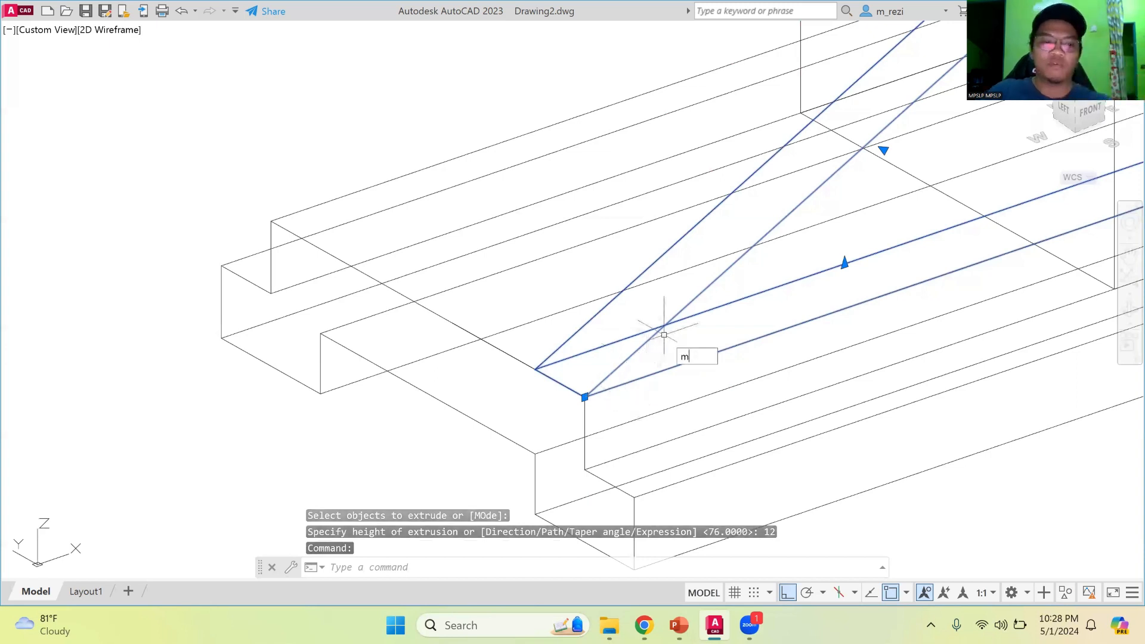
type("ove")
key("Return")
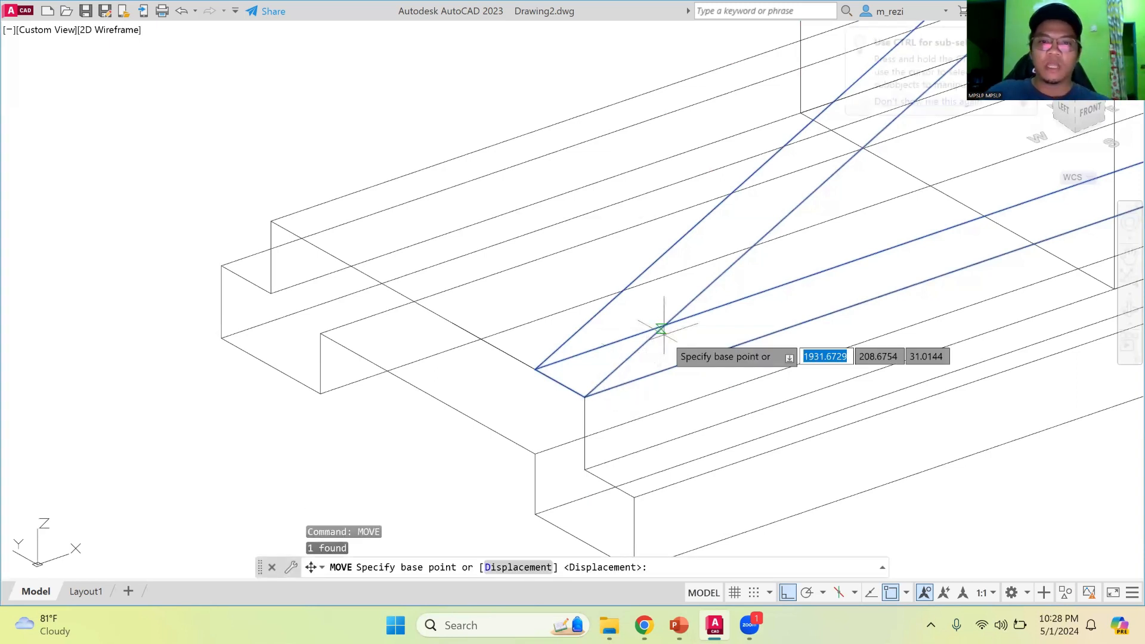
left_click(583, 398)
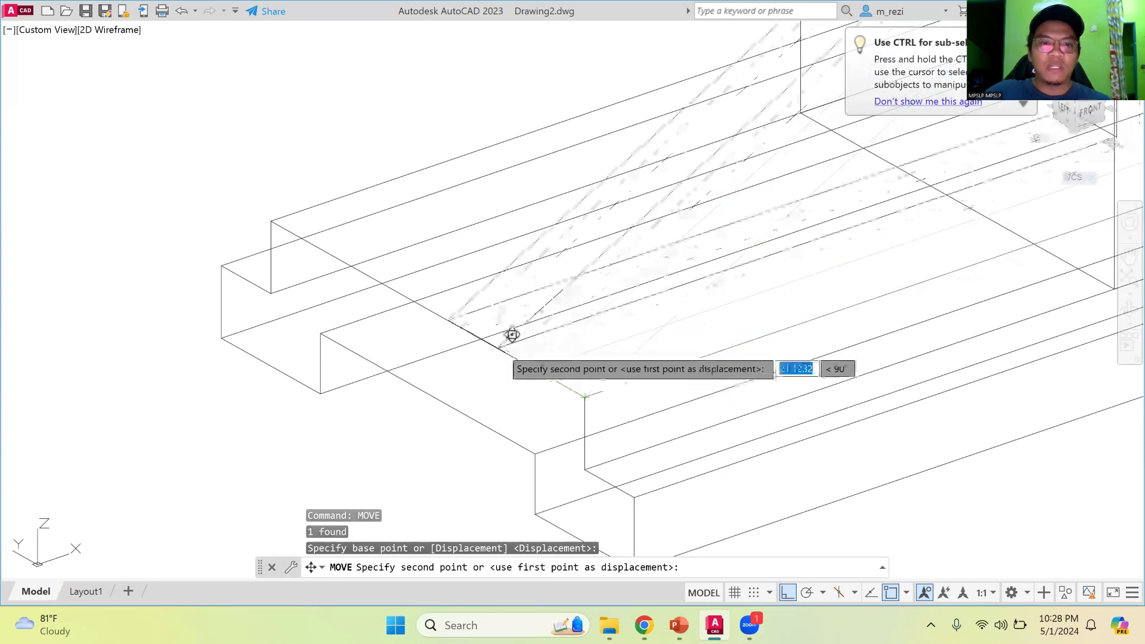
left_click(456, 322)
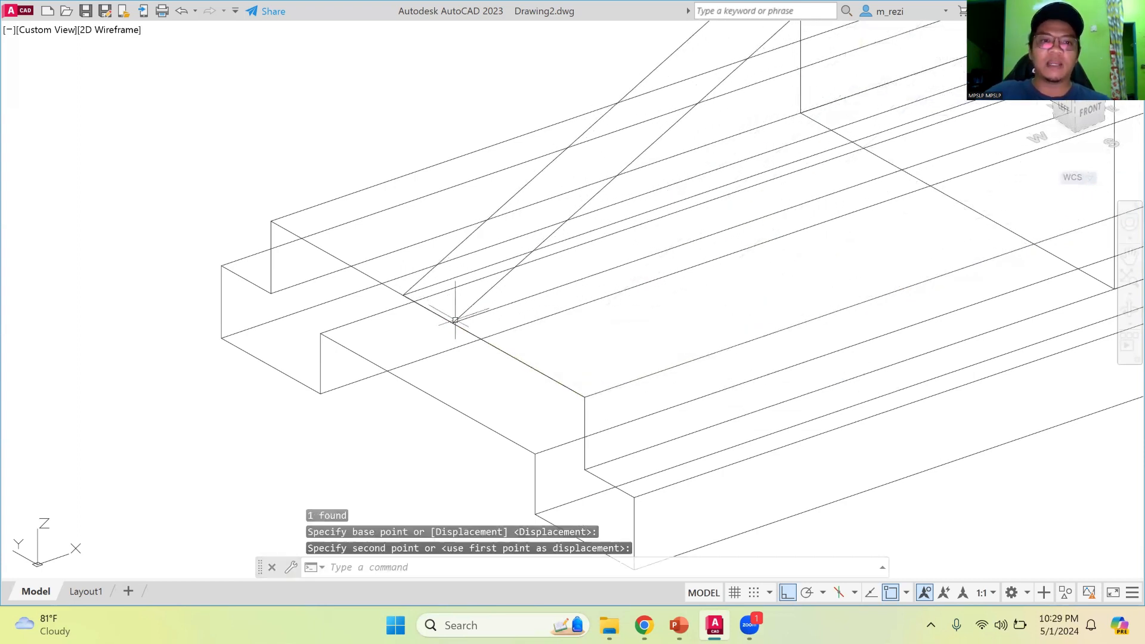
Delete the 32-unit guide line on the top edge of the base's end face.
left_click(504, 349)
scroll(501, 348, "down", 2)
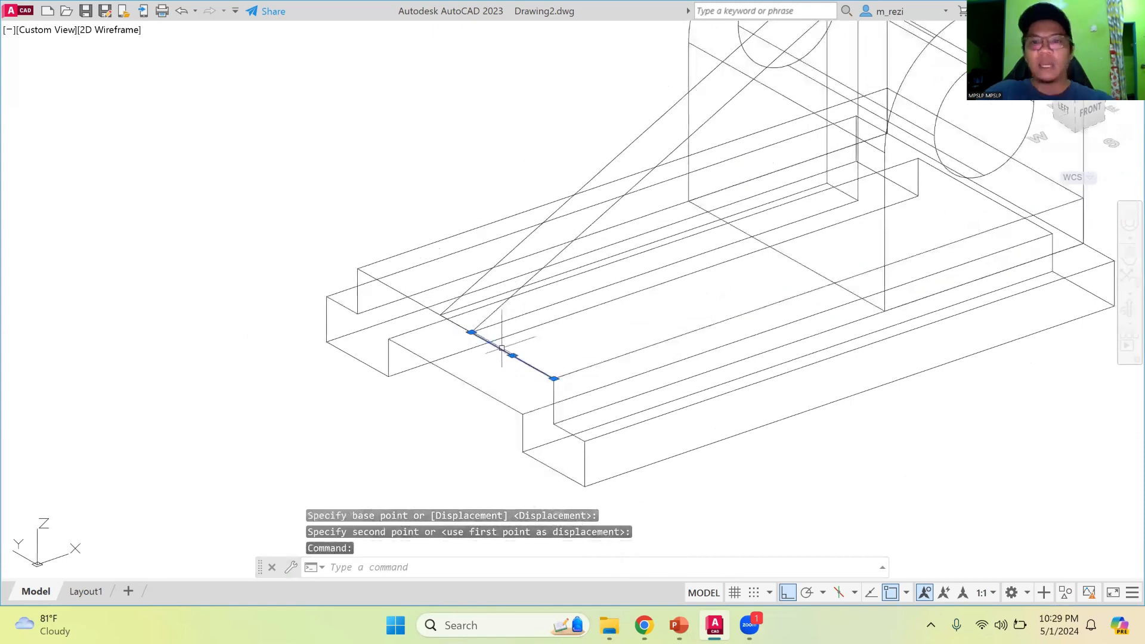
key("Delete")
scroll(501, 348, "down", 4)
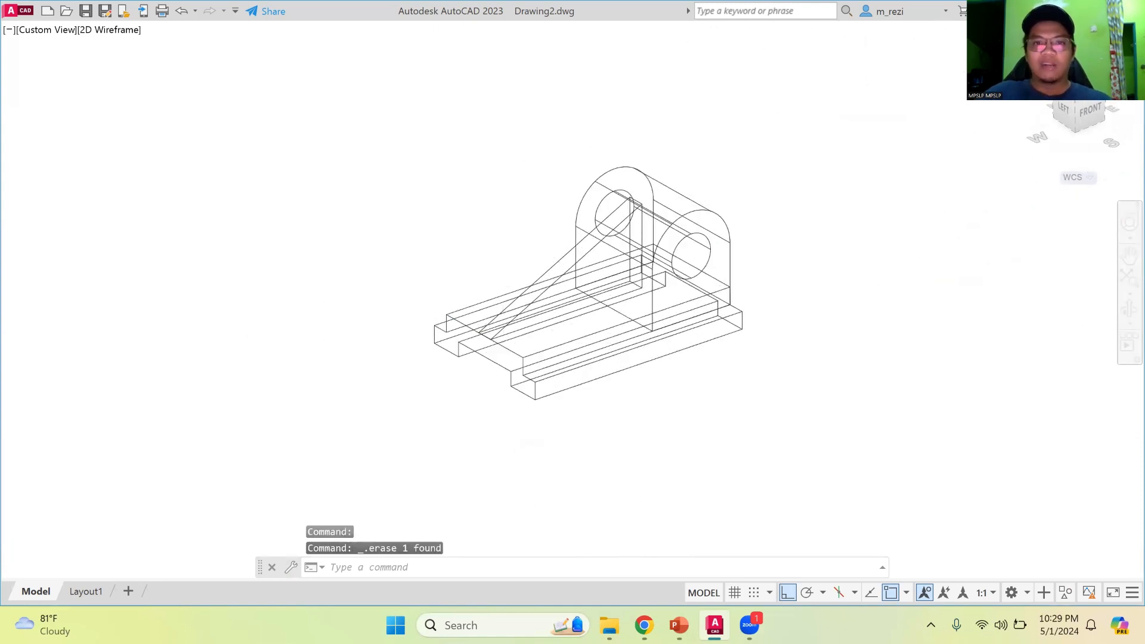
Show the whole assembly in the Conceptual visual style.
scroll(573, 179, "up", 2)
left_click(116, 30)
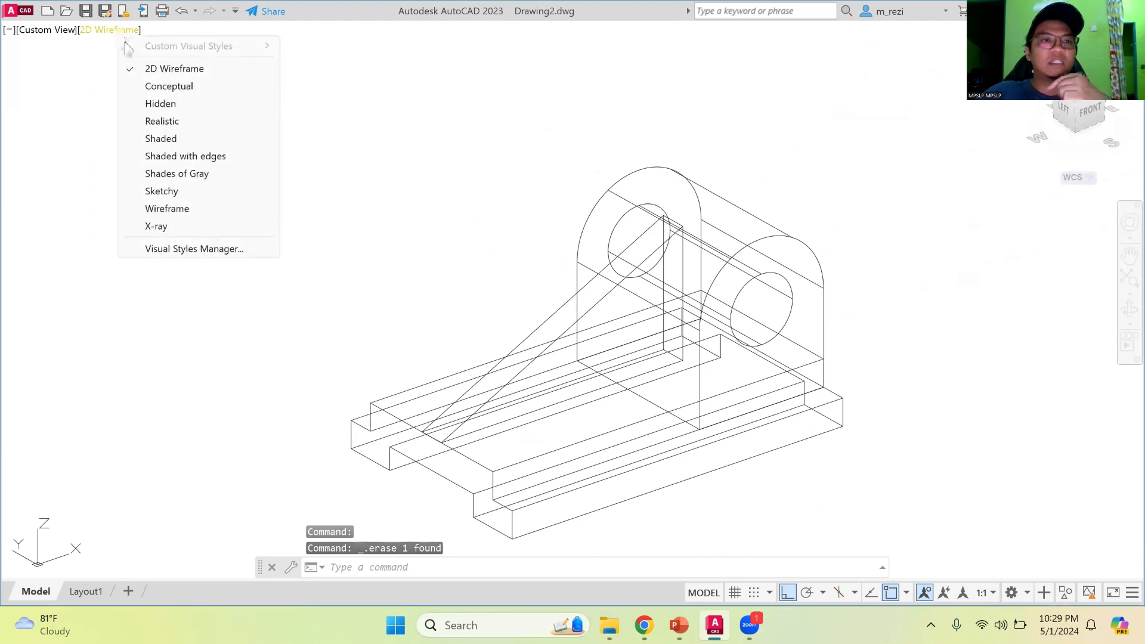
left_click(154, 85)
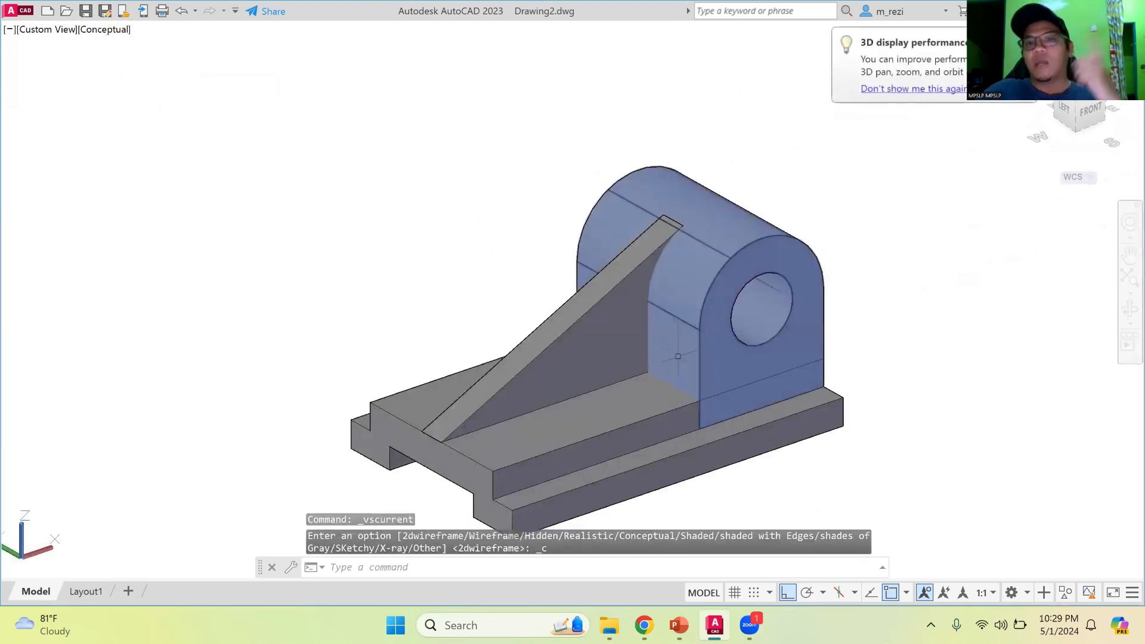
scroll(471, 228, "down", 2)
scroll(520, 323, "up", 2)
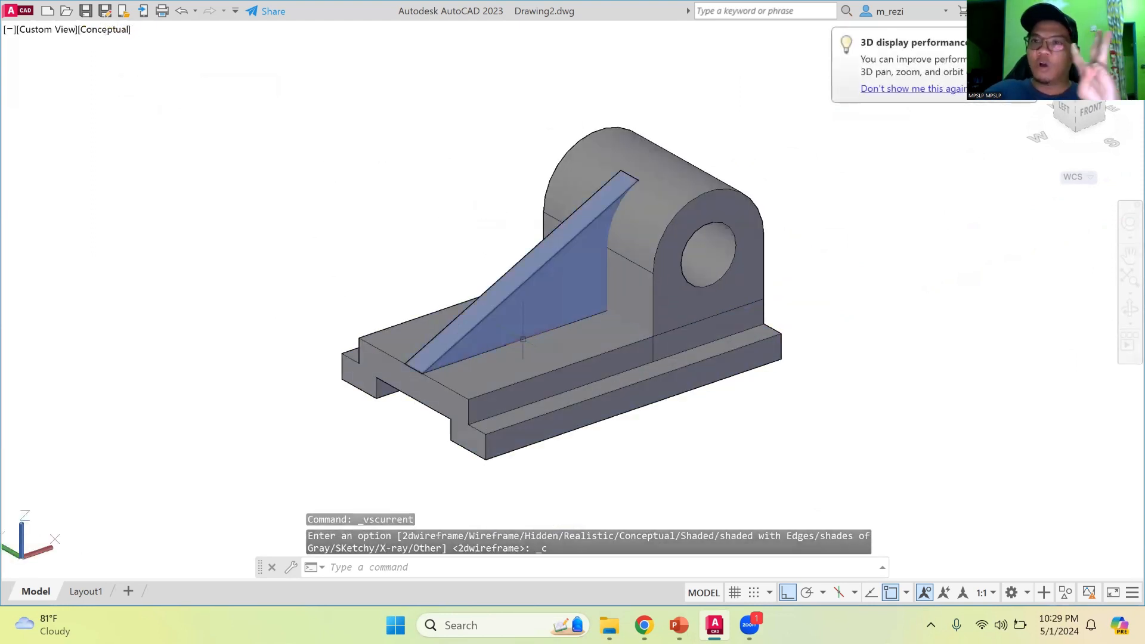
Select the holed block, the rib and the base in turn to check whether they are separate solids, then clear the selection.
left_click(676, 203)
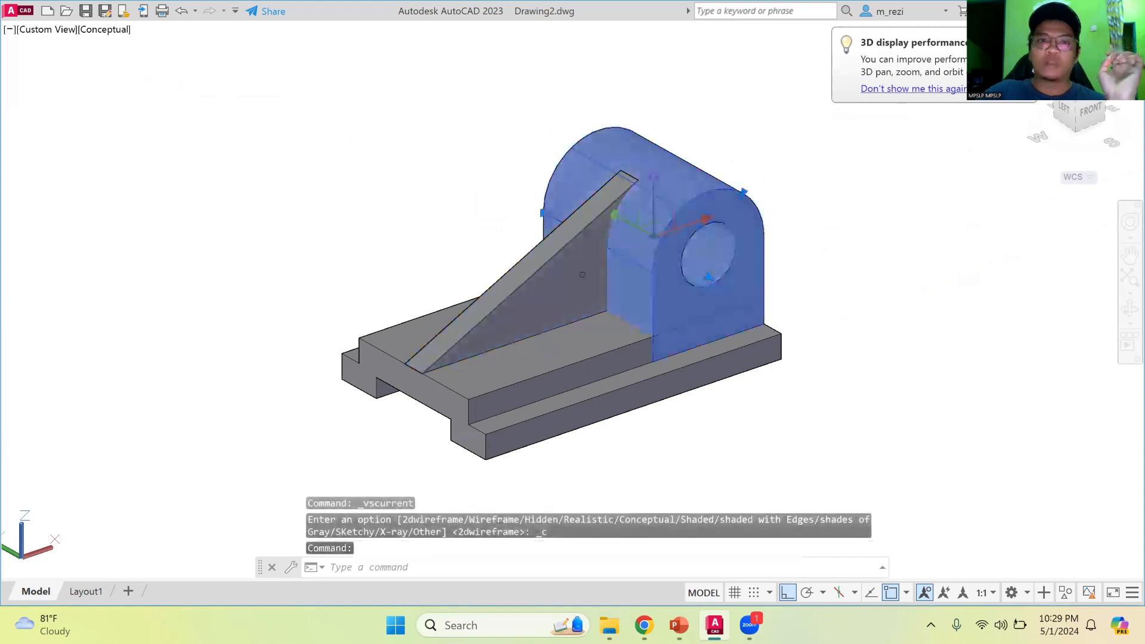
left_click(565, 279)
left_click(563, 352)
key("Escape")
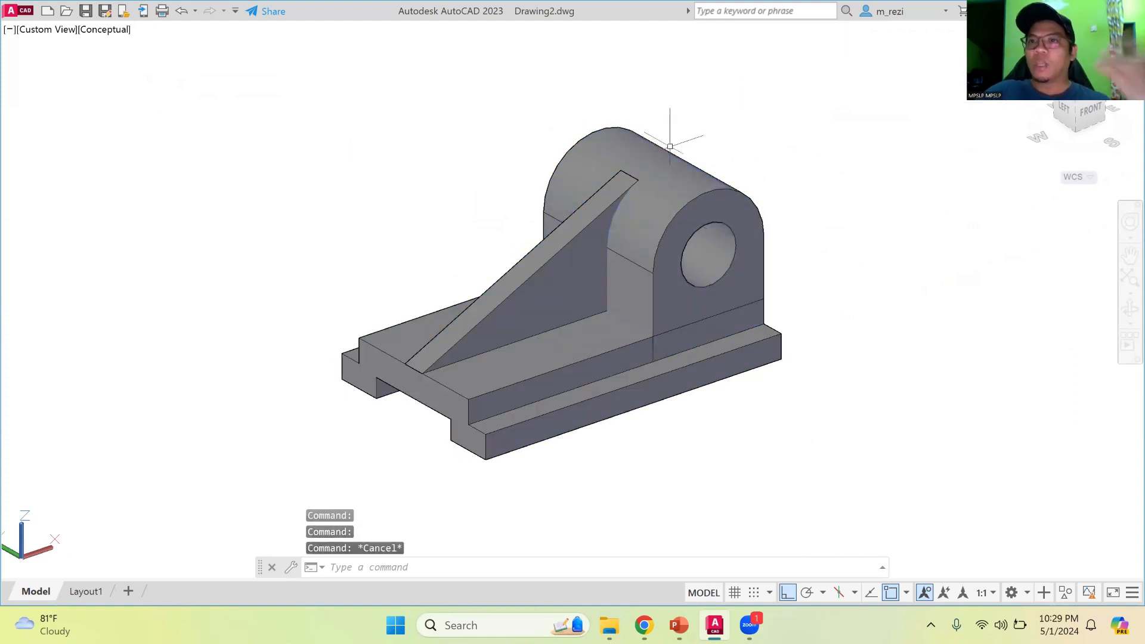
Unite the holed block, the triangular rib and the stepped base, and check that they select as one solid.
type("un")
key("Return")
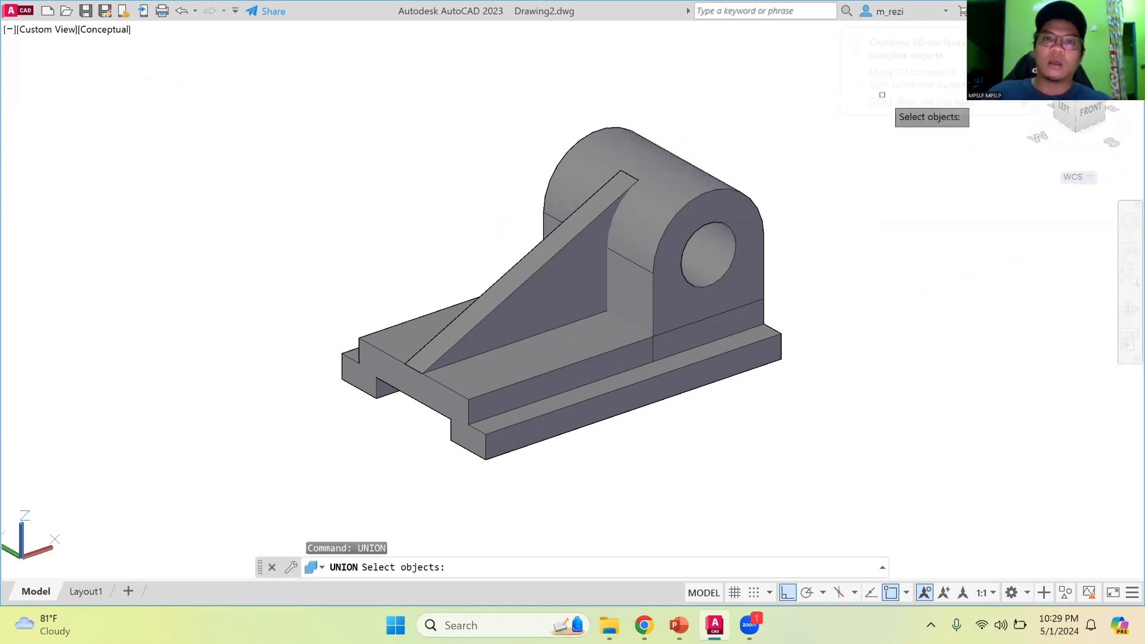
left_click(687, 189)
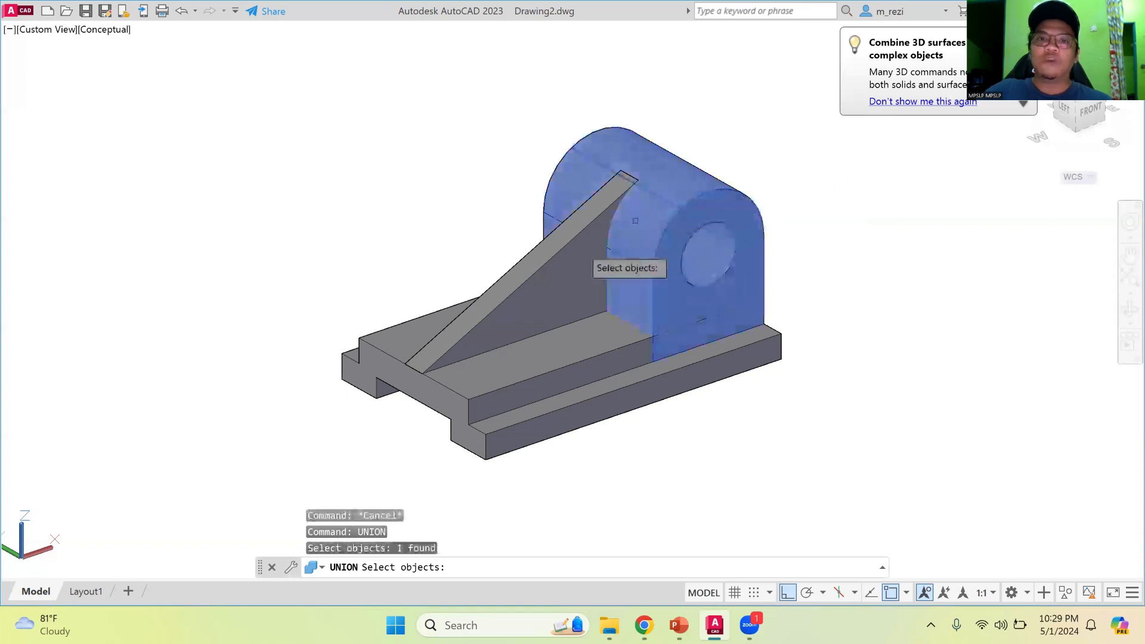
left_click(570, 247)
left_click(551, 346)
key("Return")
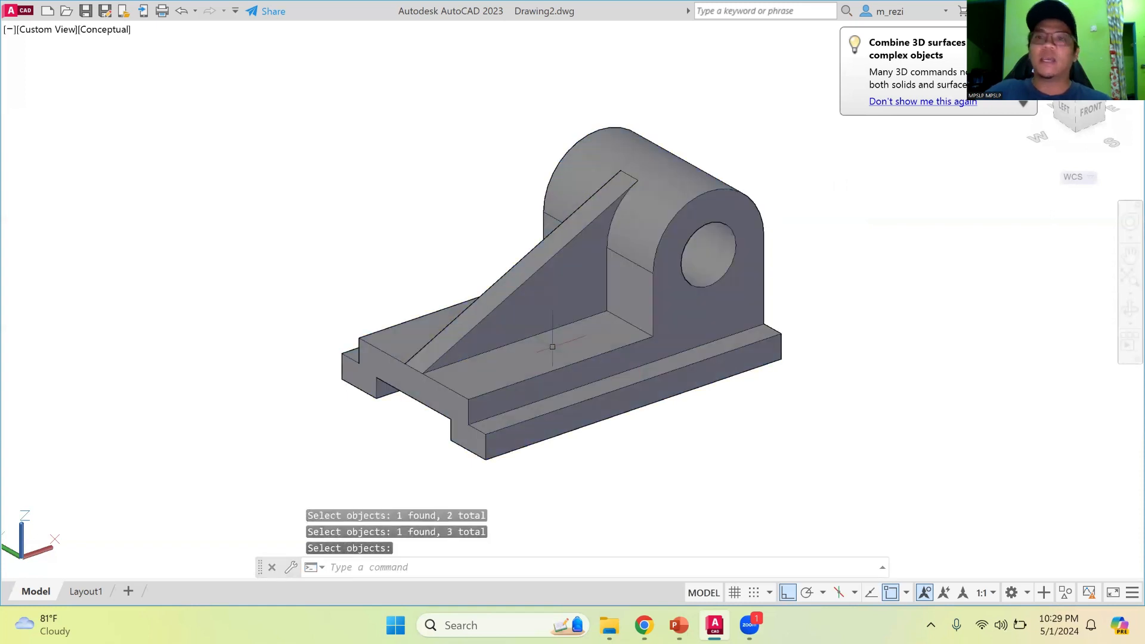
left_click(620, 298)
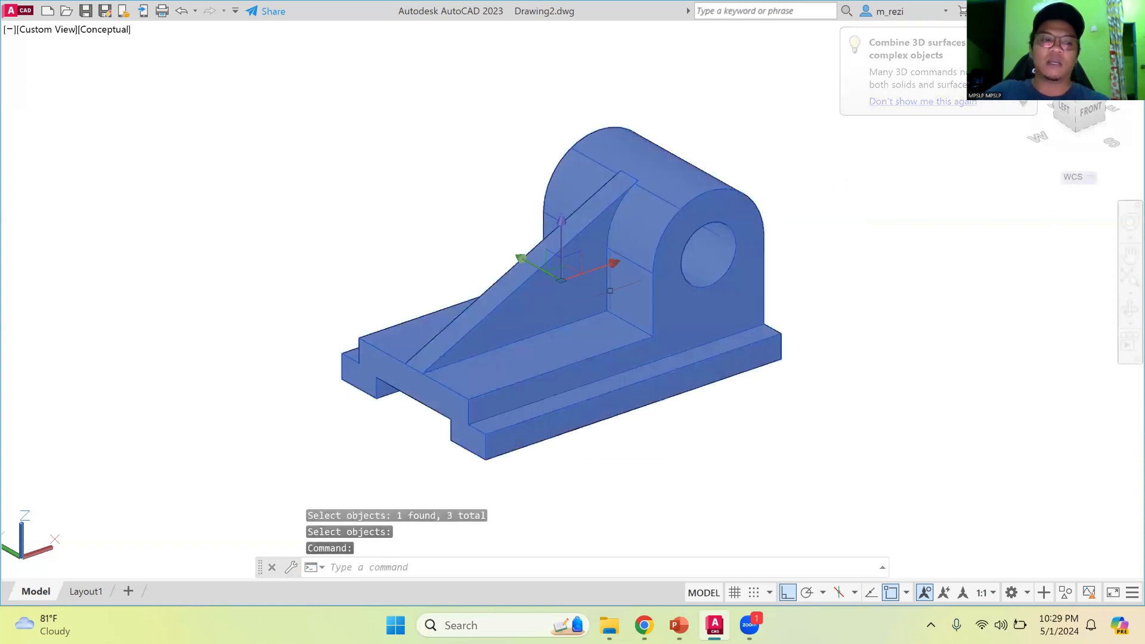
key("Escape")
Set the united solid's color to Magenta in its properties and clear the selection.
left_click(644, 234)
right_click(643, 234)
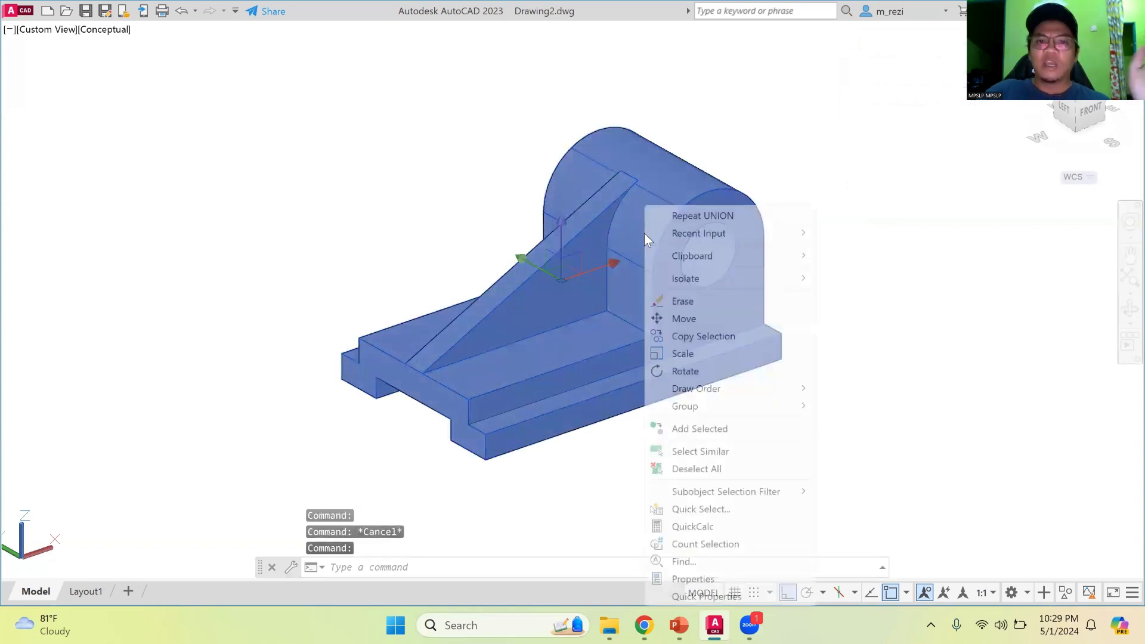
left_click(693, 579)
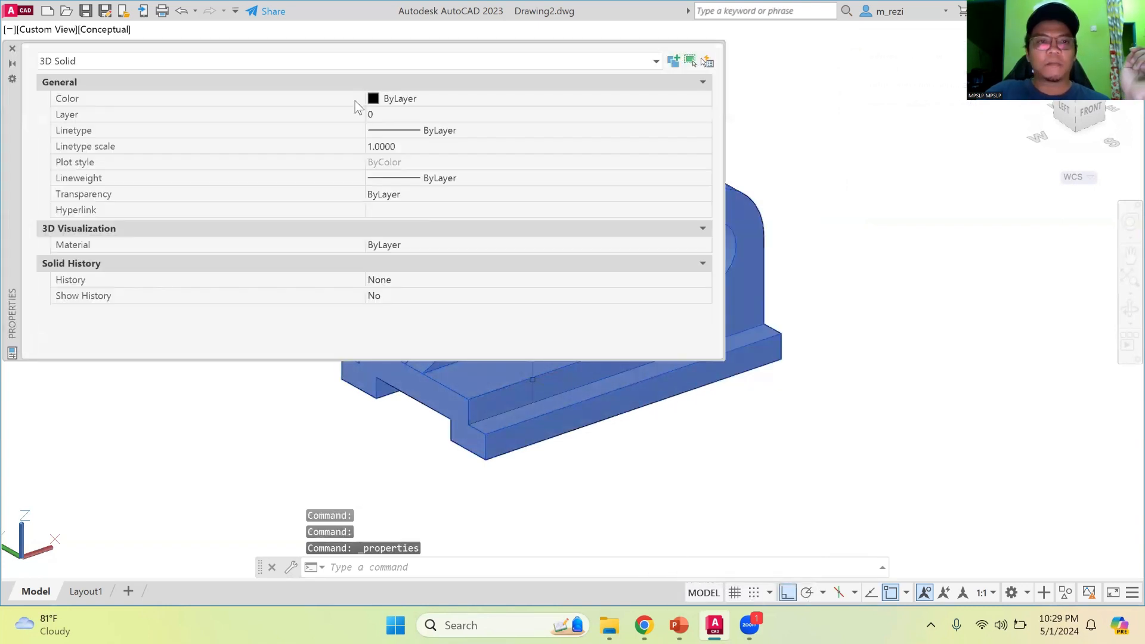
left_click(410, 100)
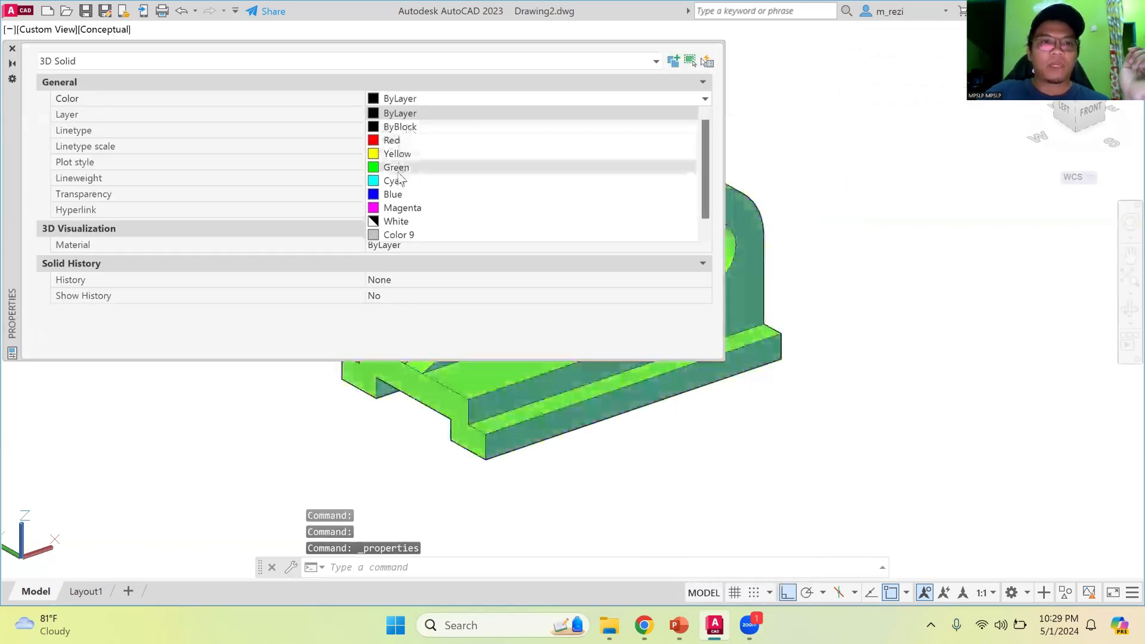
left_click(402, 208)
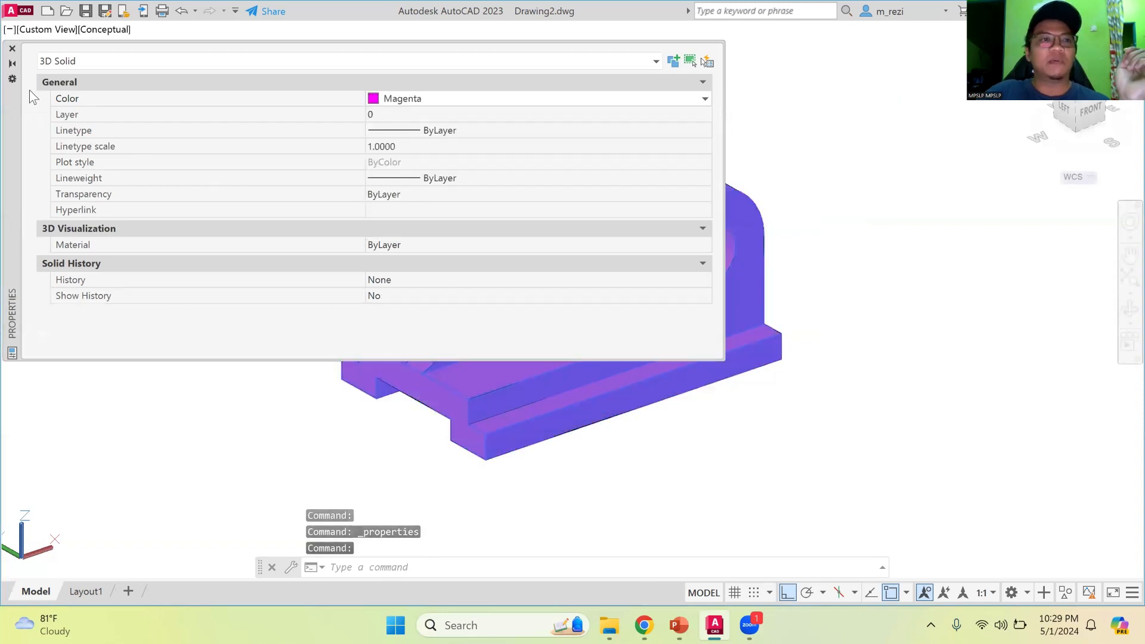
left_click(12, 48)
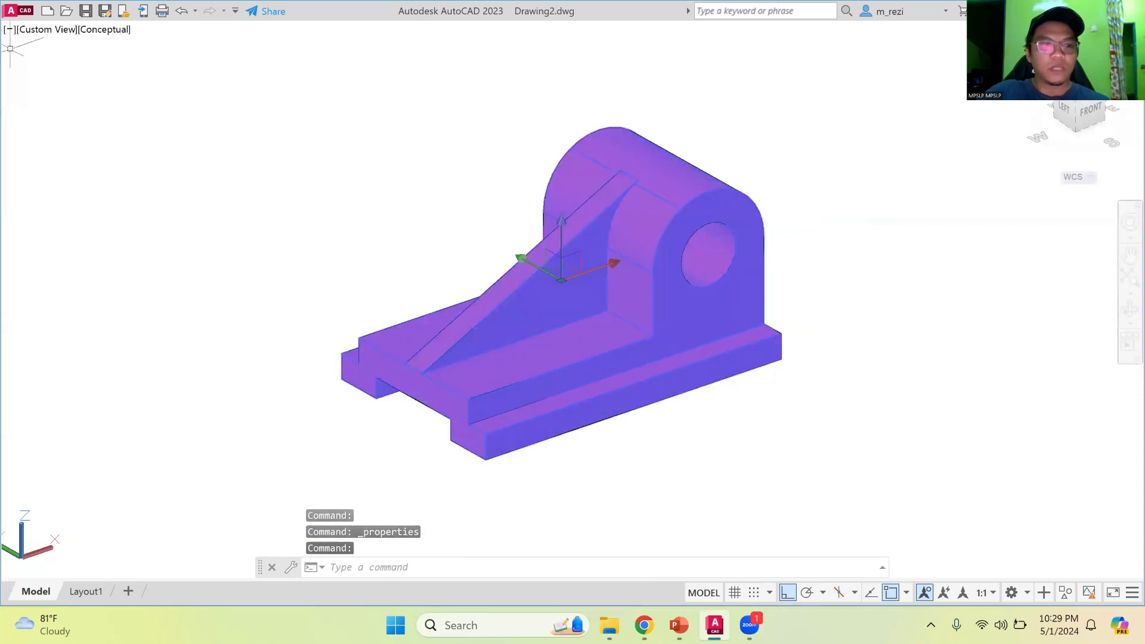
key("Escape")
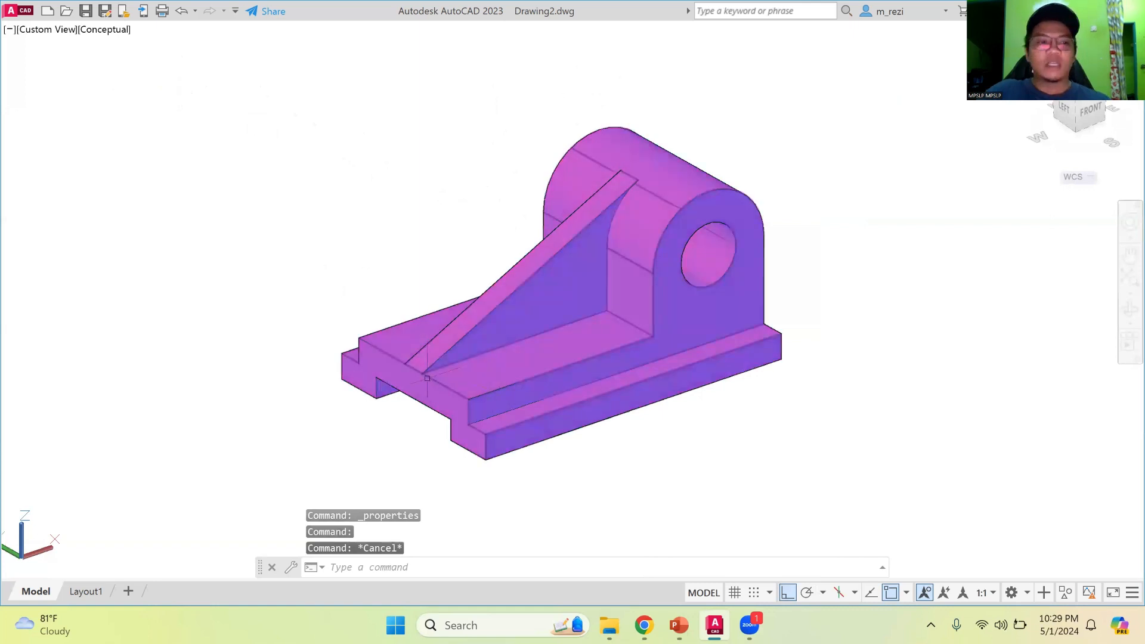
Create a copy of Layout1, placed before the original layout.
left_click(78, 594)
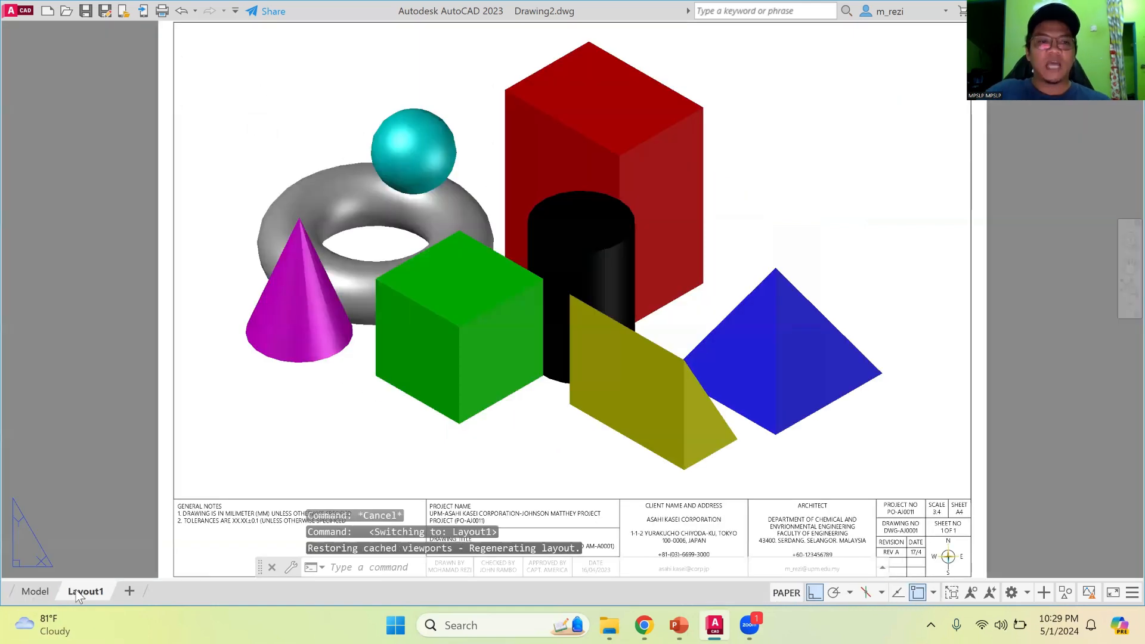
right_click(78, 594)
left_click(150, 398)
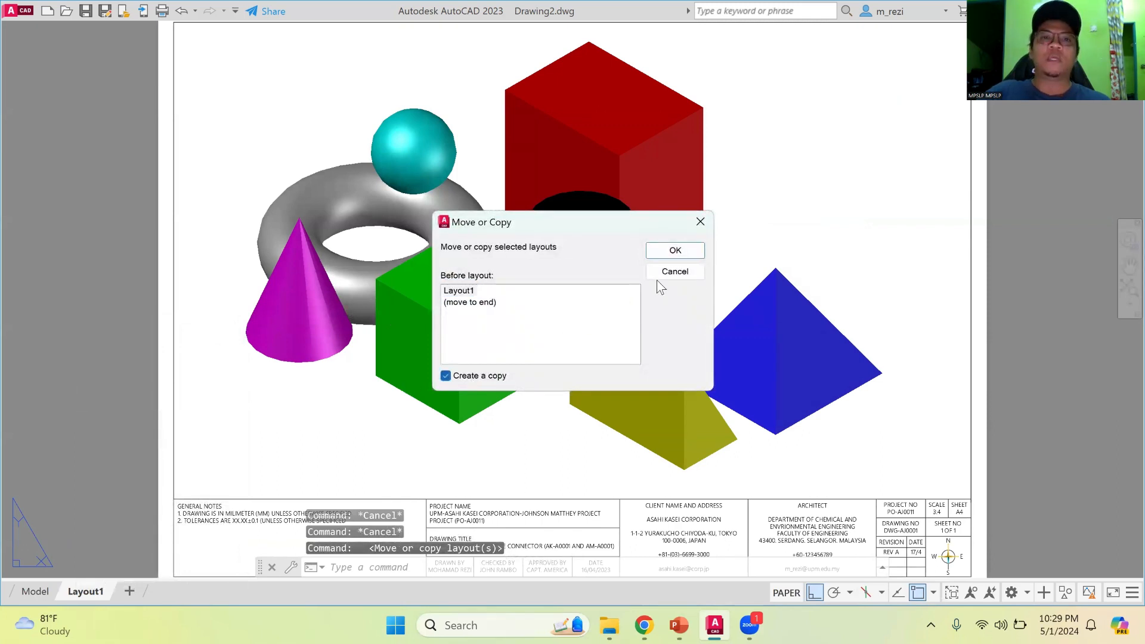
left_click(674, 249)
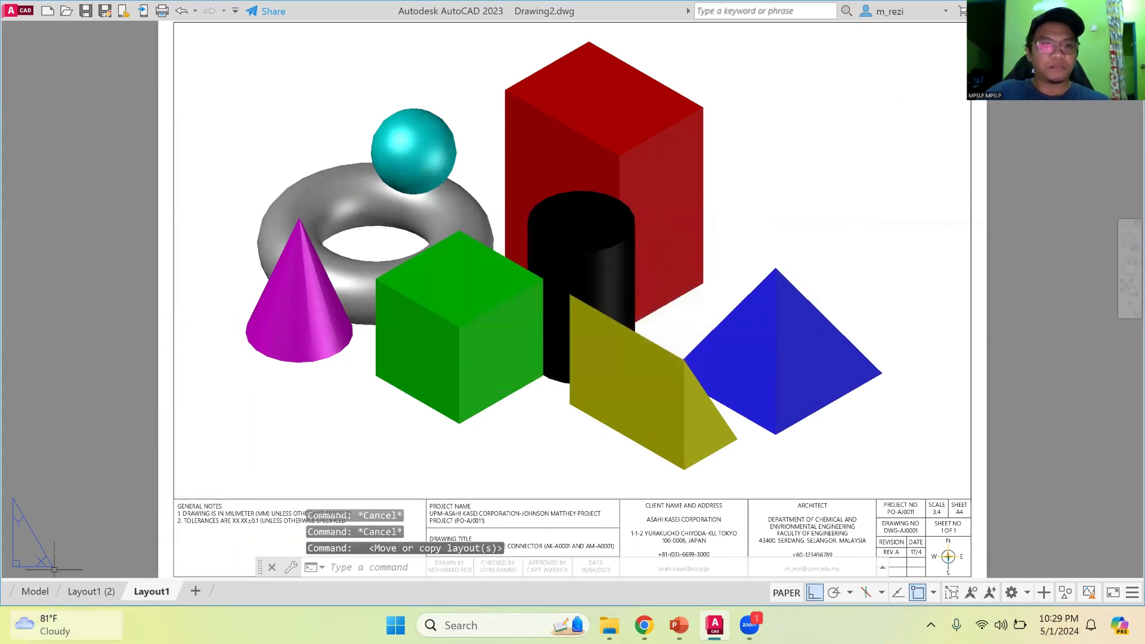
In the copied layout's viewport, replace the view of the colored primitives with an enlarged, centred view of the magenta solid.
left_click(89, 591)
double_click(274, 121)
scroll(276, 122, "down", 3)
scroll(554, 194, "down", 3)
scroll(554, 194, "down", 1)
scroll(651, 77, "up", 5)
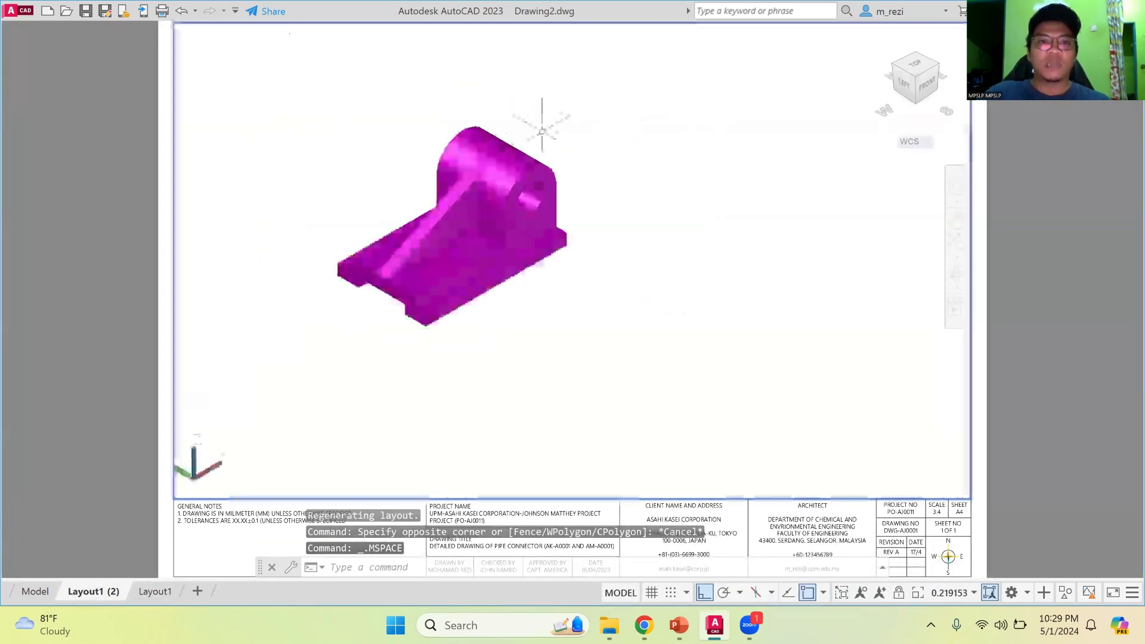
scroll(487, 163, "up", 6)
left_click(957, 224)
left_click_drag(676, 226, 818, 190)
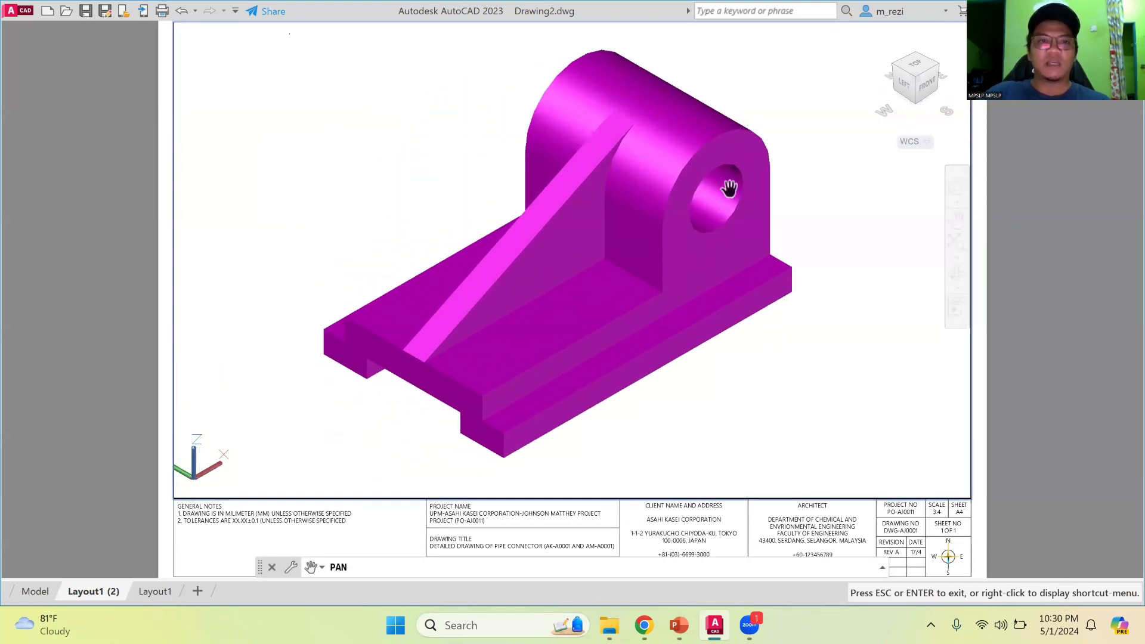
key("Escape")
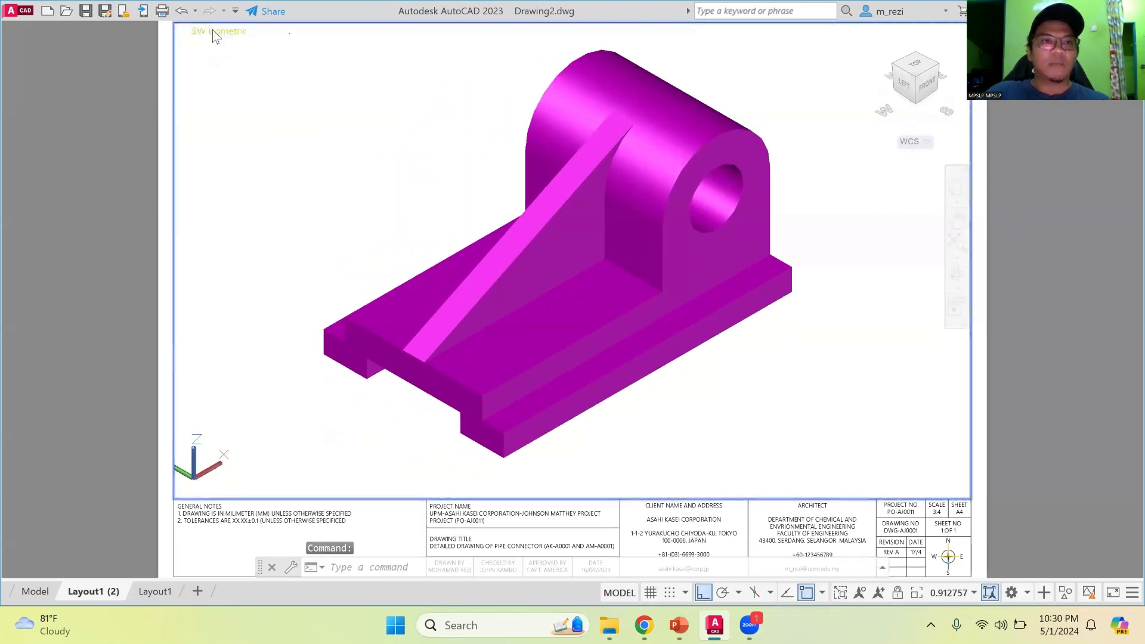
Switch the layout viewport to perspective projection and orbit the magenta solid to a slightly lower viewing angle.
left_click(215, 33)
left_click(265, 291)
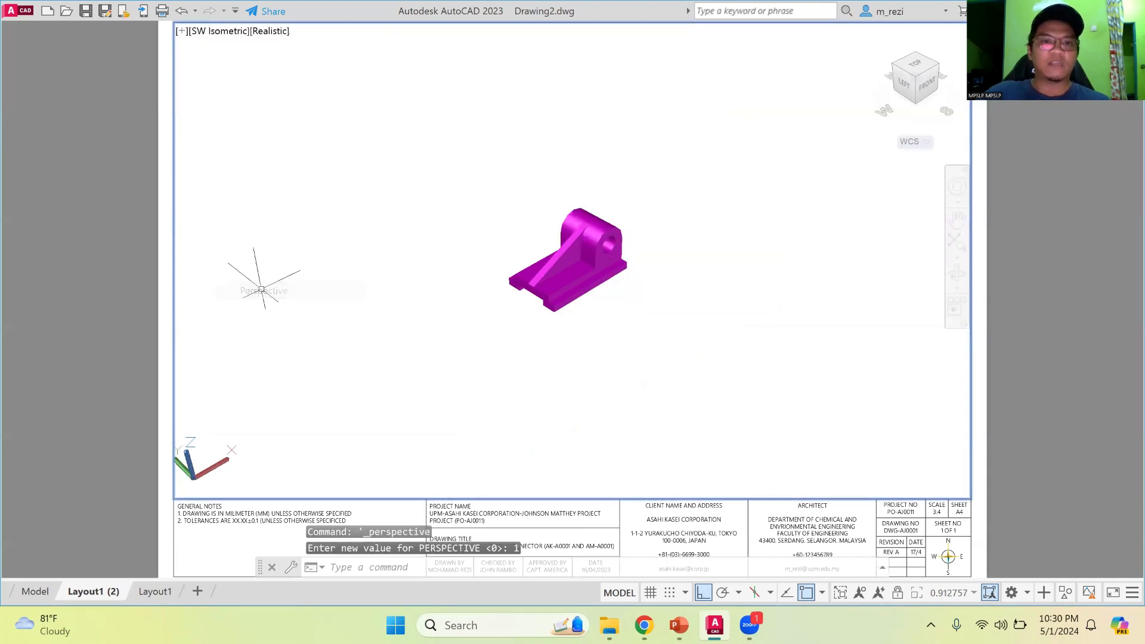
left_click(954, 284)
left_click_drag(570, 330, 570, 306)
key("Escape")
Enlarge and centre the perspective view so the whole solid fills the viewport above the title block, and return to paper space.
scroll(639, 210, "up", 12)
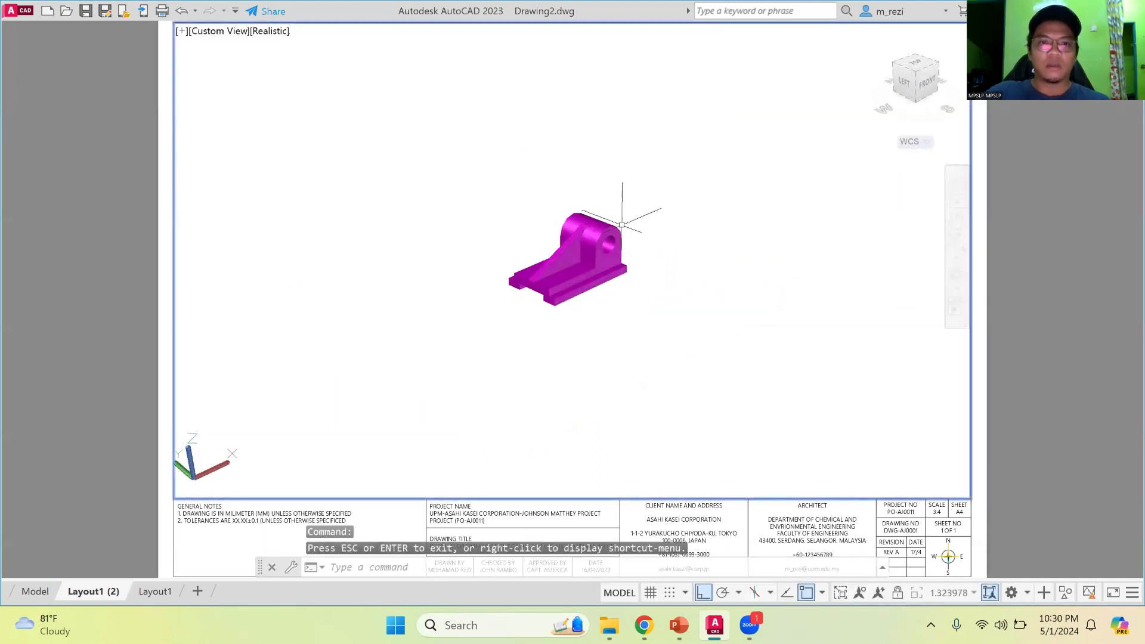
scroll(775, 273, "down", 5)
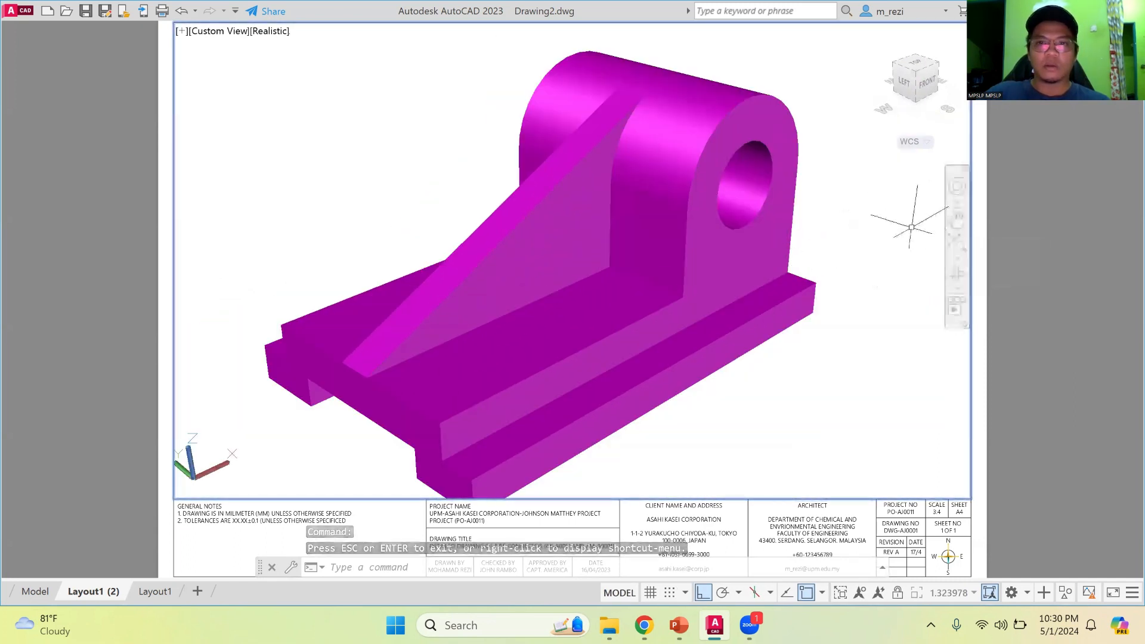
scroll(885, 229, "down", 1)
scroll(882, 228, "up", 1)
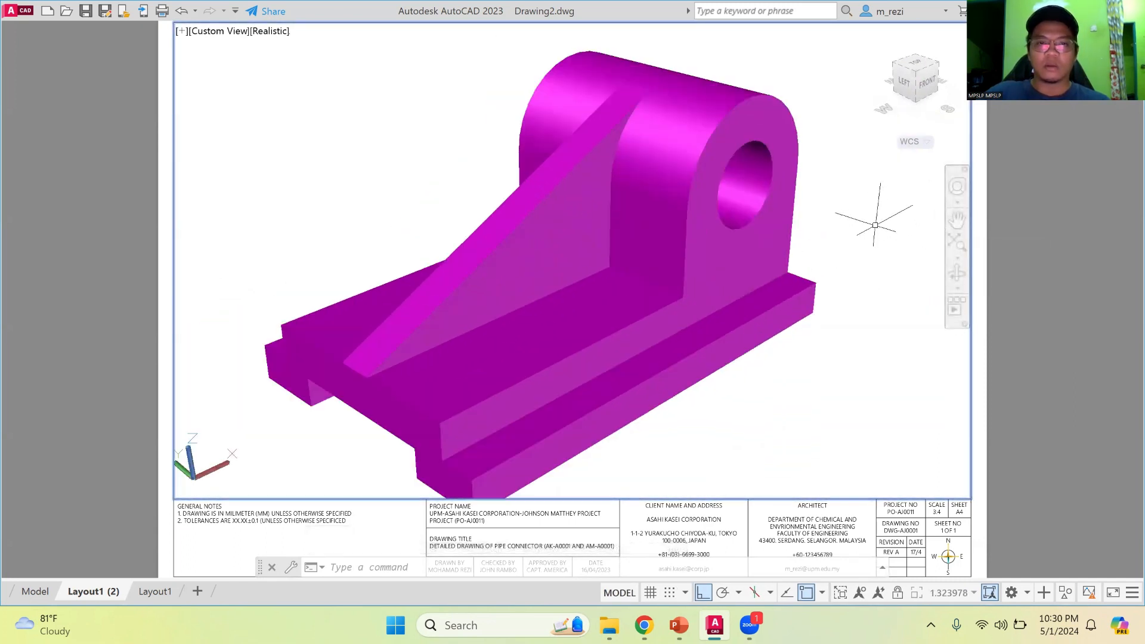
left_click(956, 220)
left_click_drag(821, 243, 821, 228)
scroll(821, 230, "down", 1)
key("Escape")
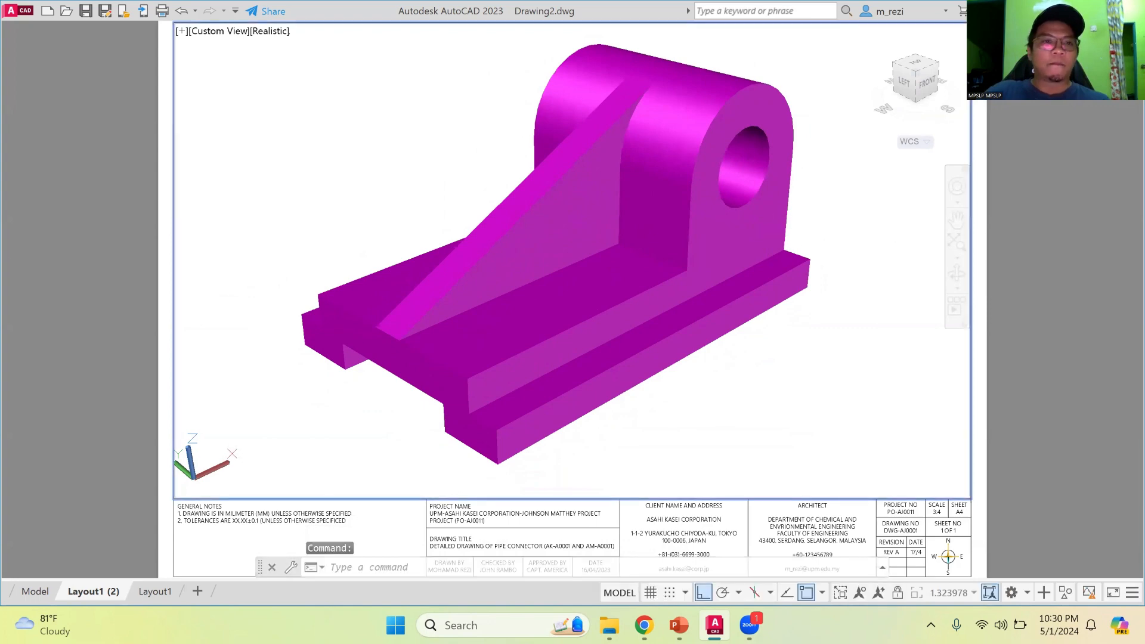
double_click(85, 256)
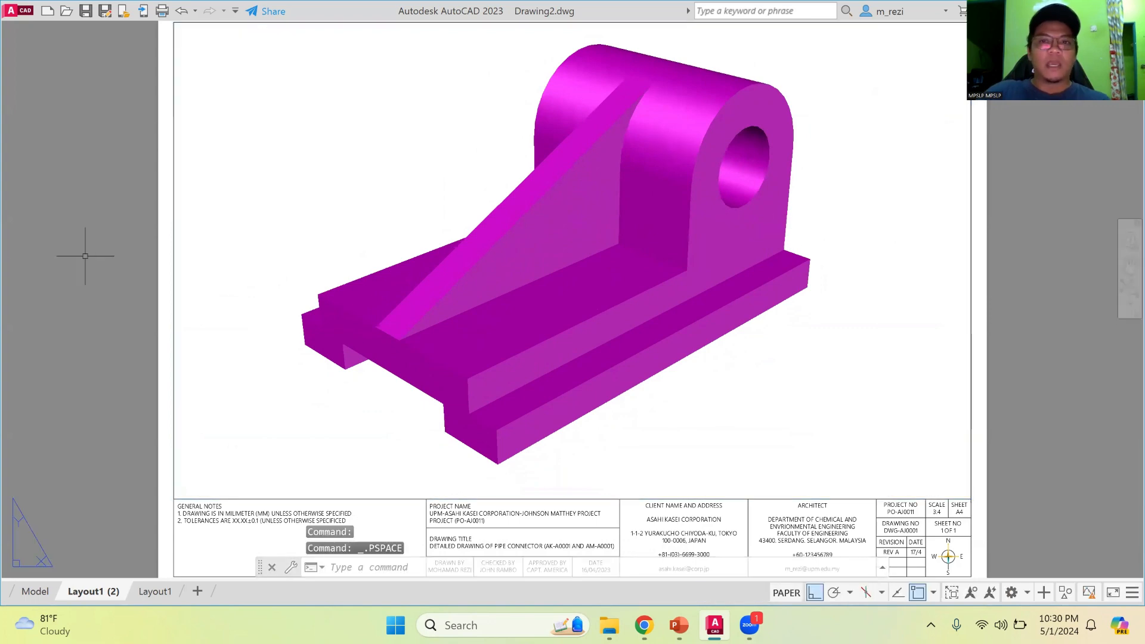
Look up the PDF option among the export formats and leave without exporting.
left_click(10, 21)
mouse_move(62, 284)
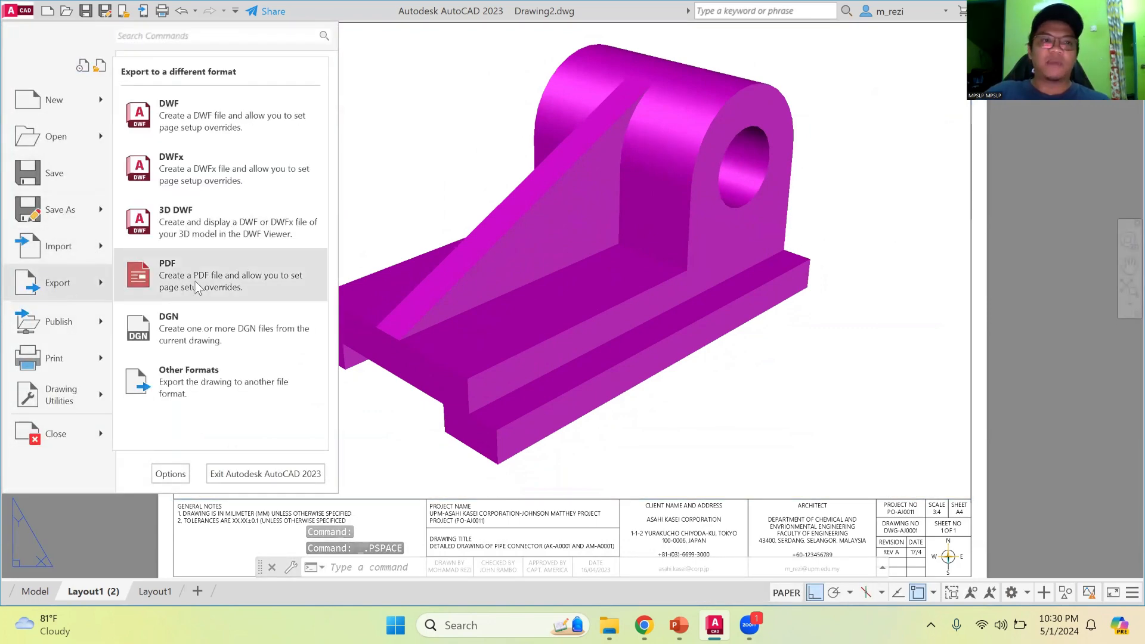
left_click(1004, 268)
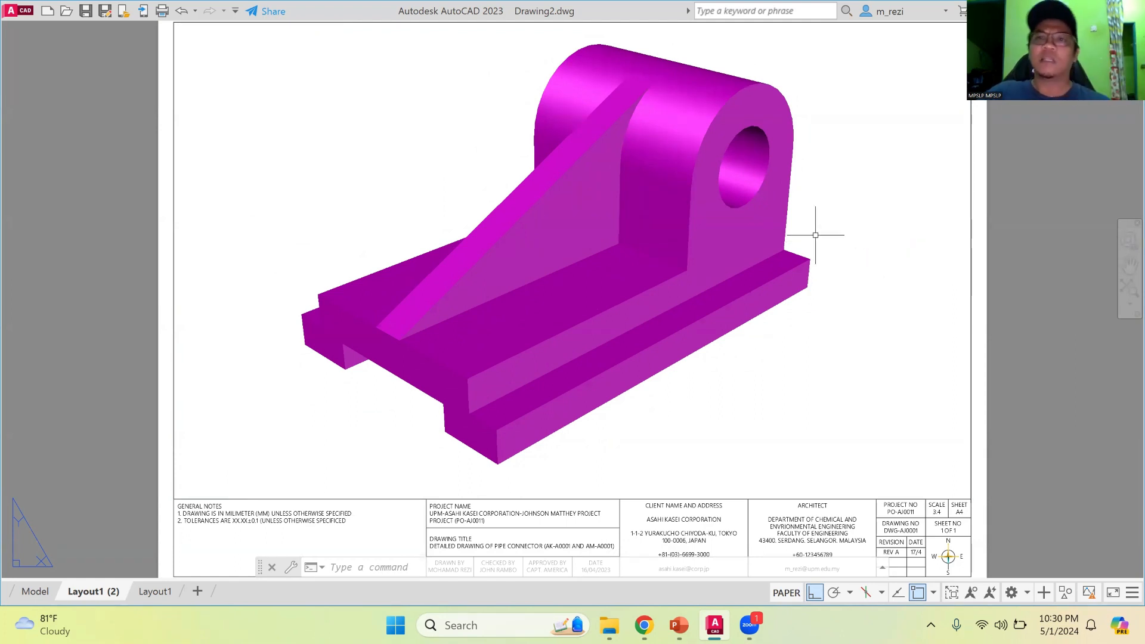
View the original Layout1 with the colored primitives and return to its copy with the magenta solid.
left_click(155, 592)
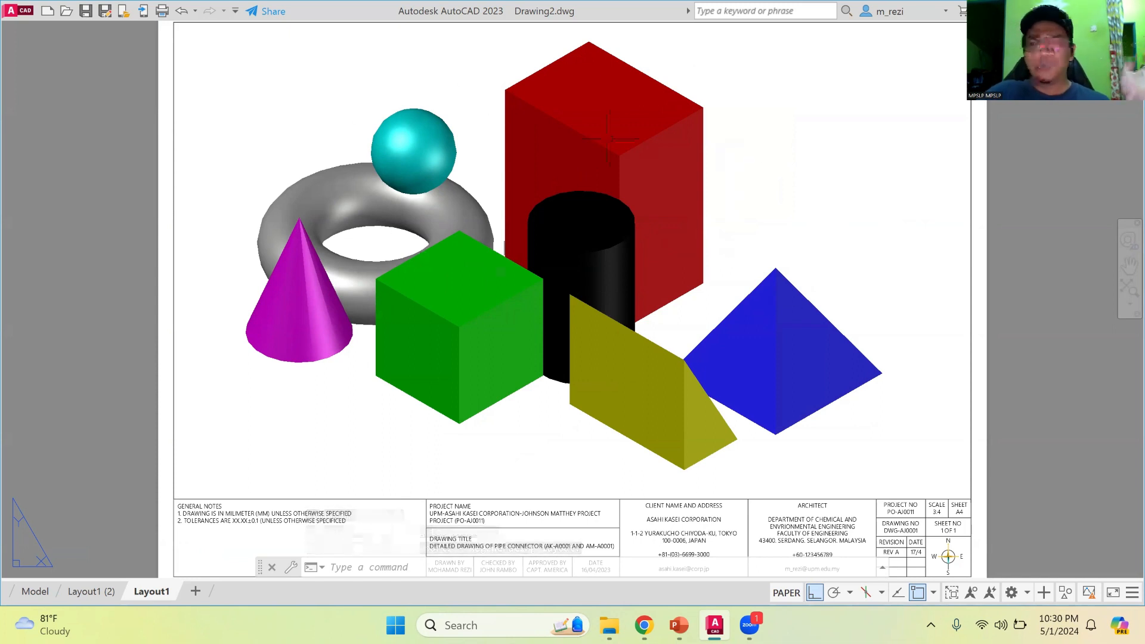
left_click(92, 591)
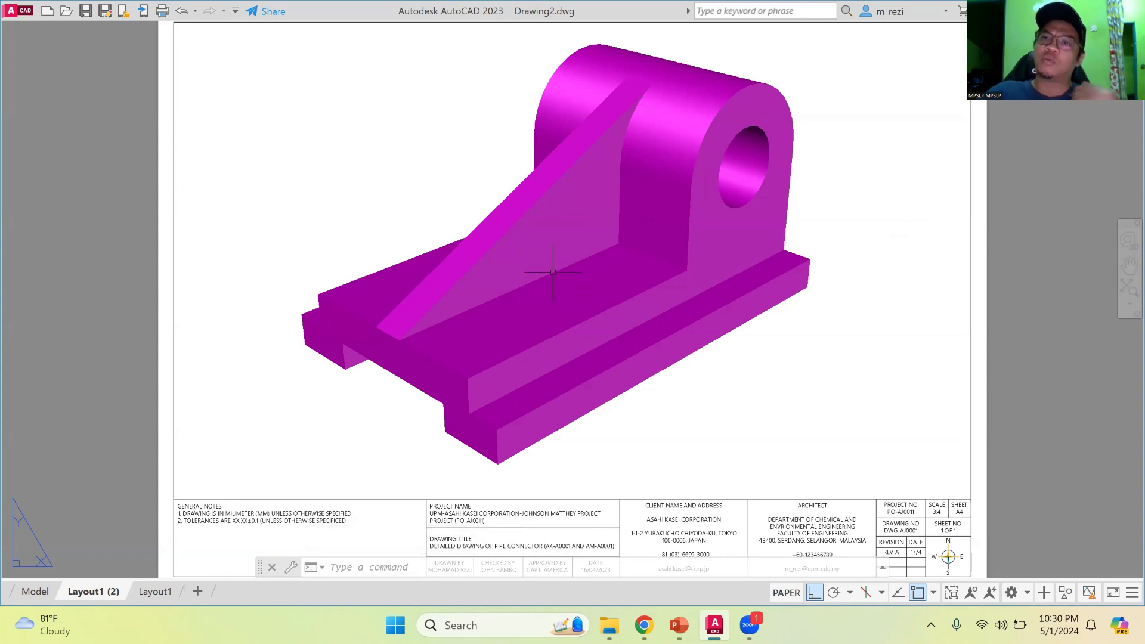
left_click(498, 218)
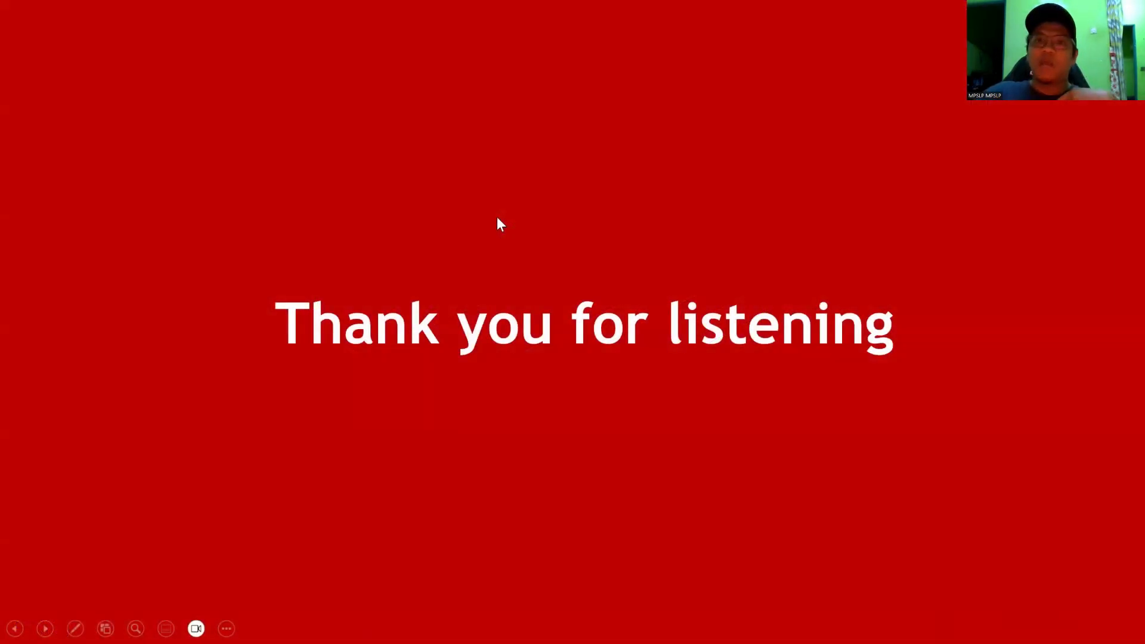